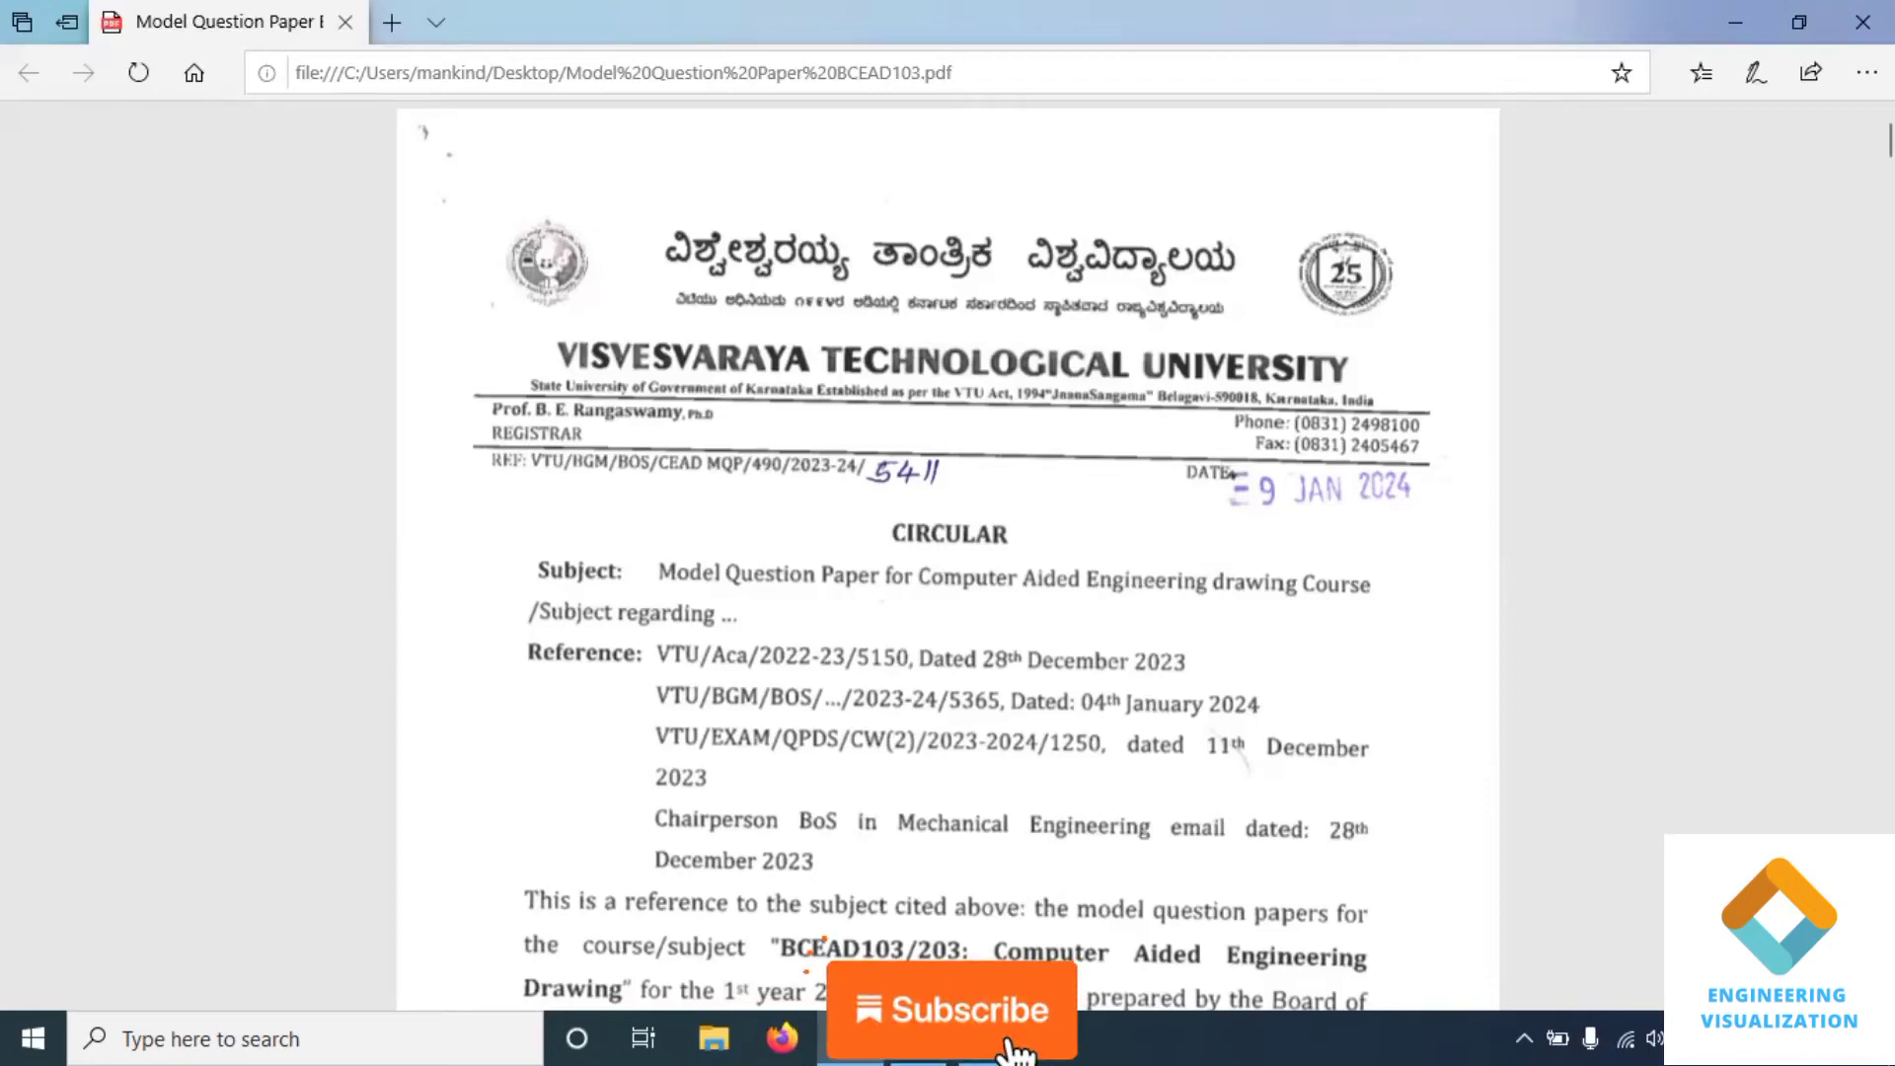
# Consult the model question paper, and in Solid Edge draw a horizontal 0.25 mm wide reference line about 275 mm long across the sheet
pyautogui.scroll(-9, 1858, 173)
pyautogui.scroll(-15, 1842, 275)
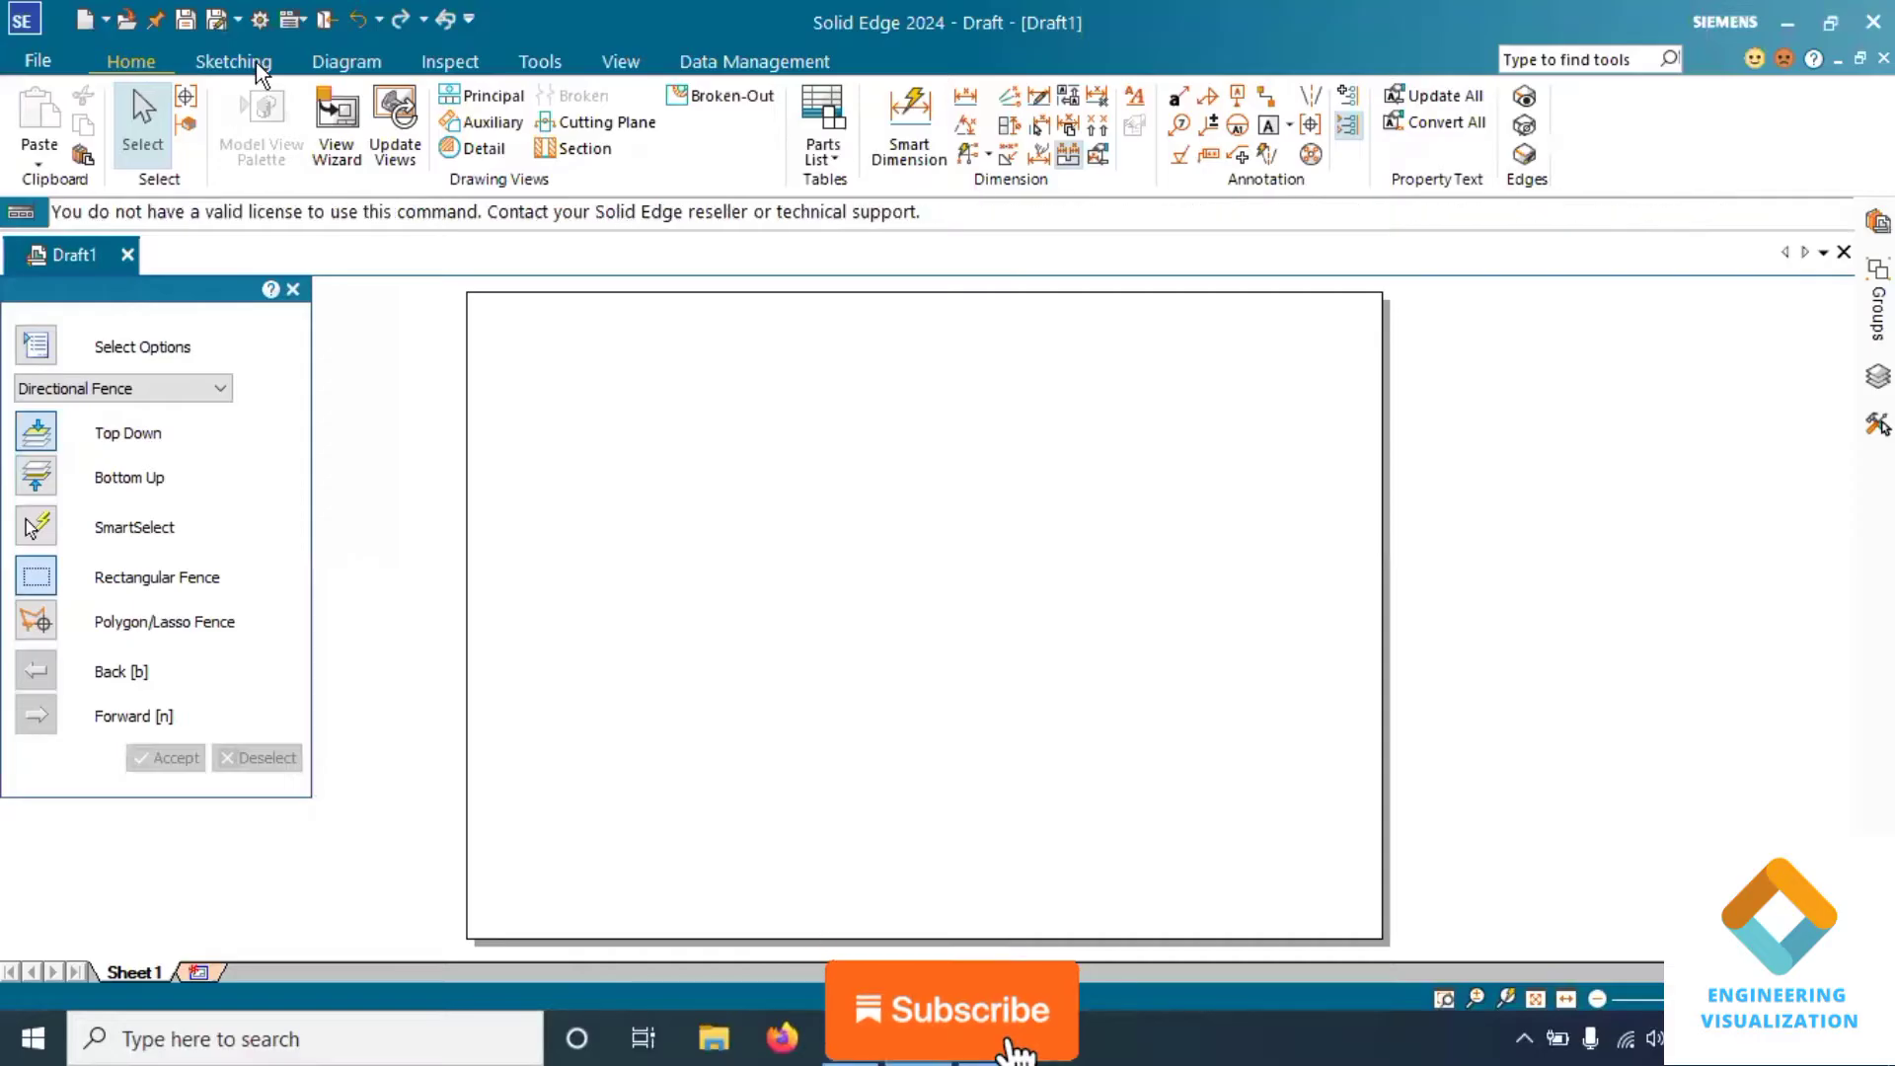
pyautogui.click(257, 62)
pyautogui.click(140, 126)
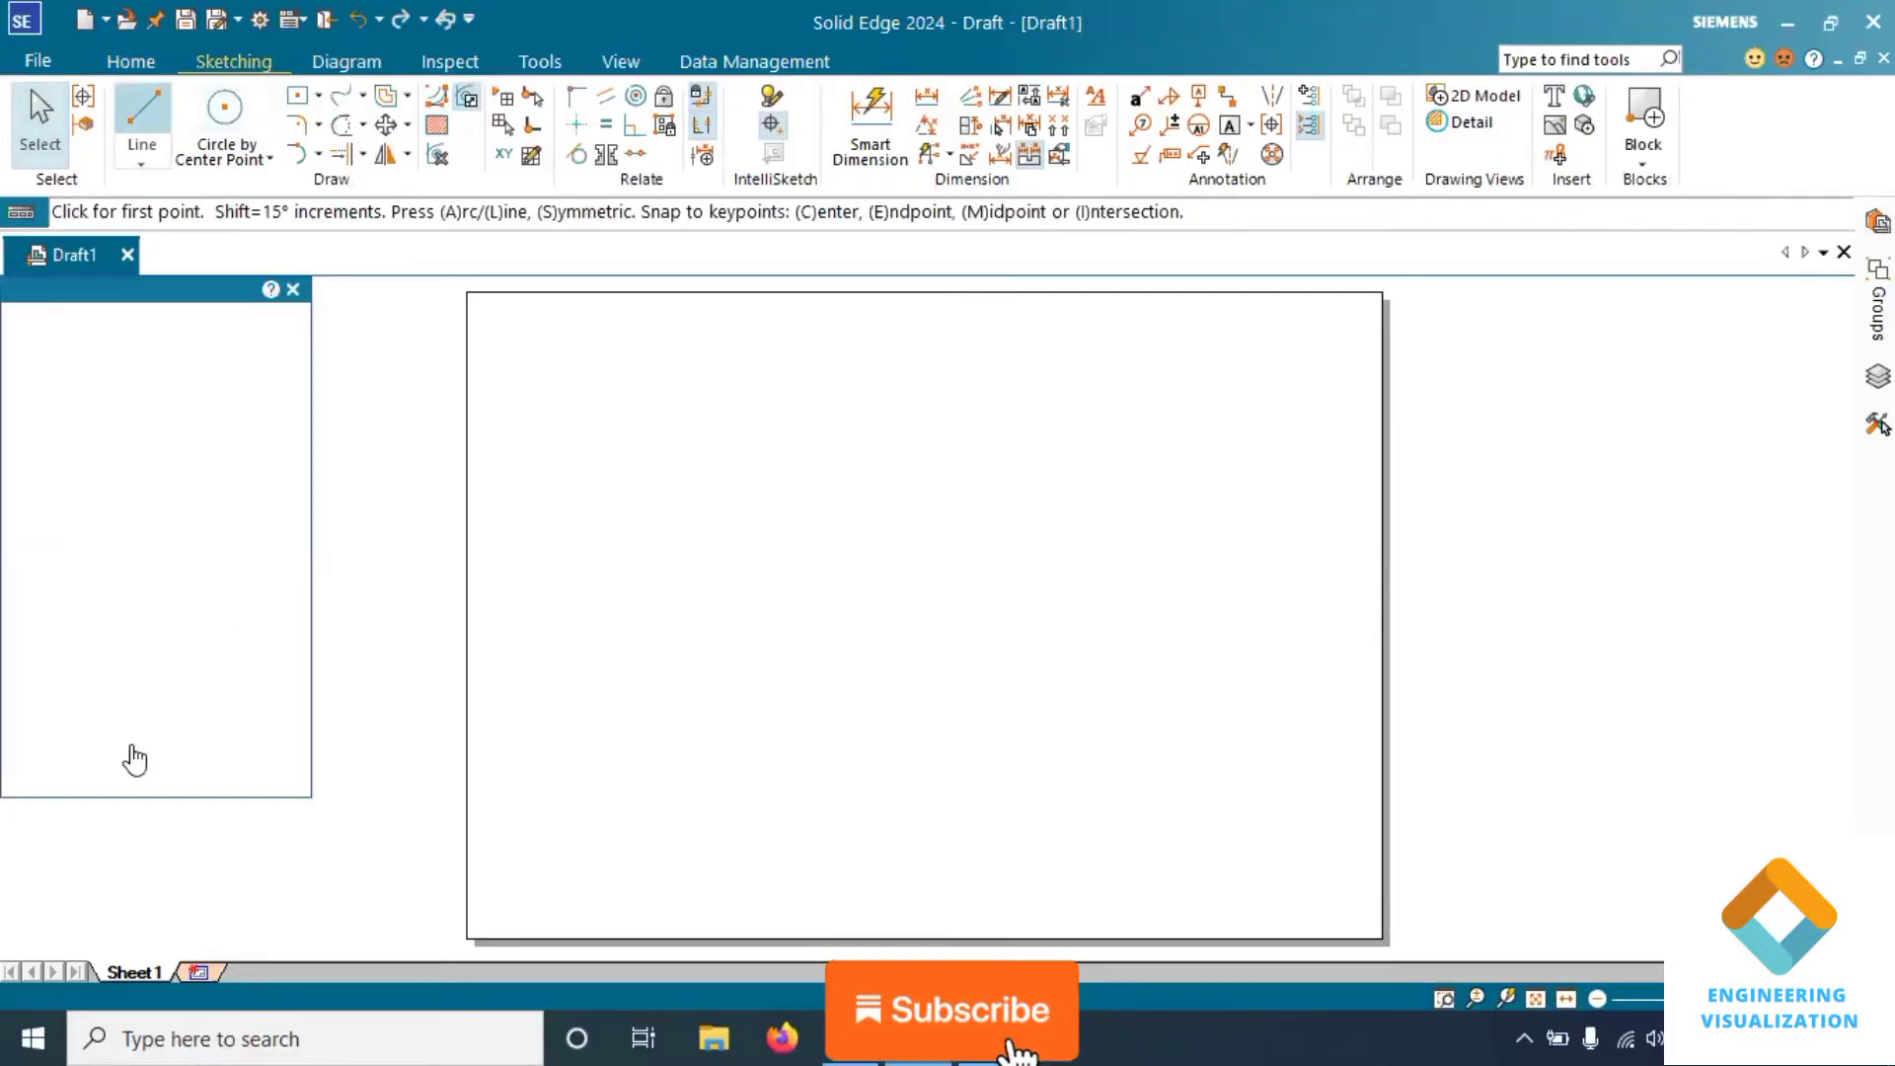
pyautogui.click(123, 741)
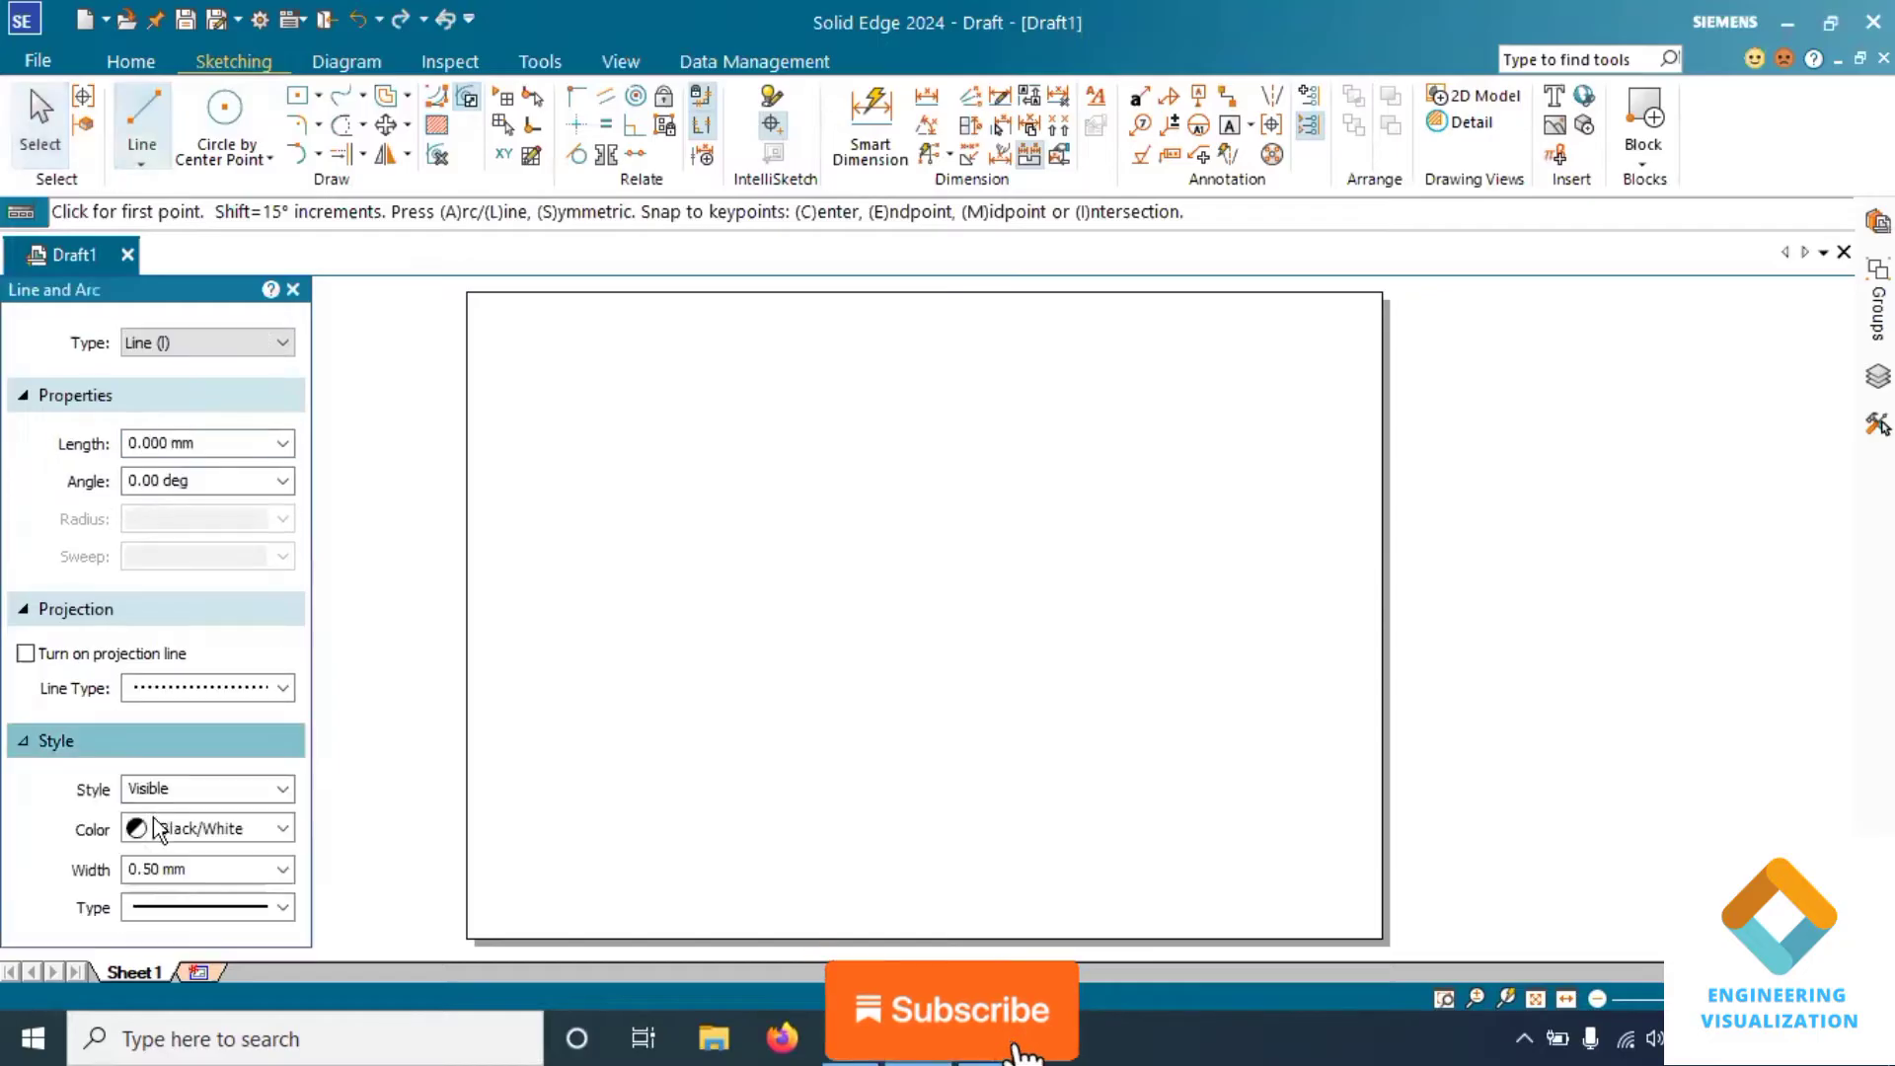
pyautogui.click(221, 868)
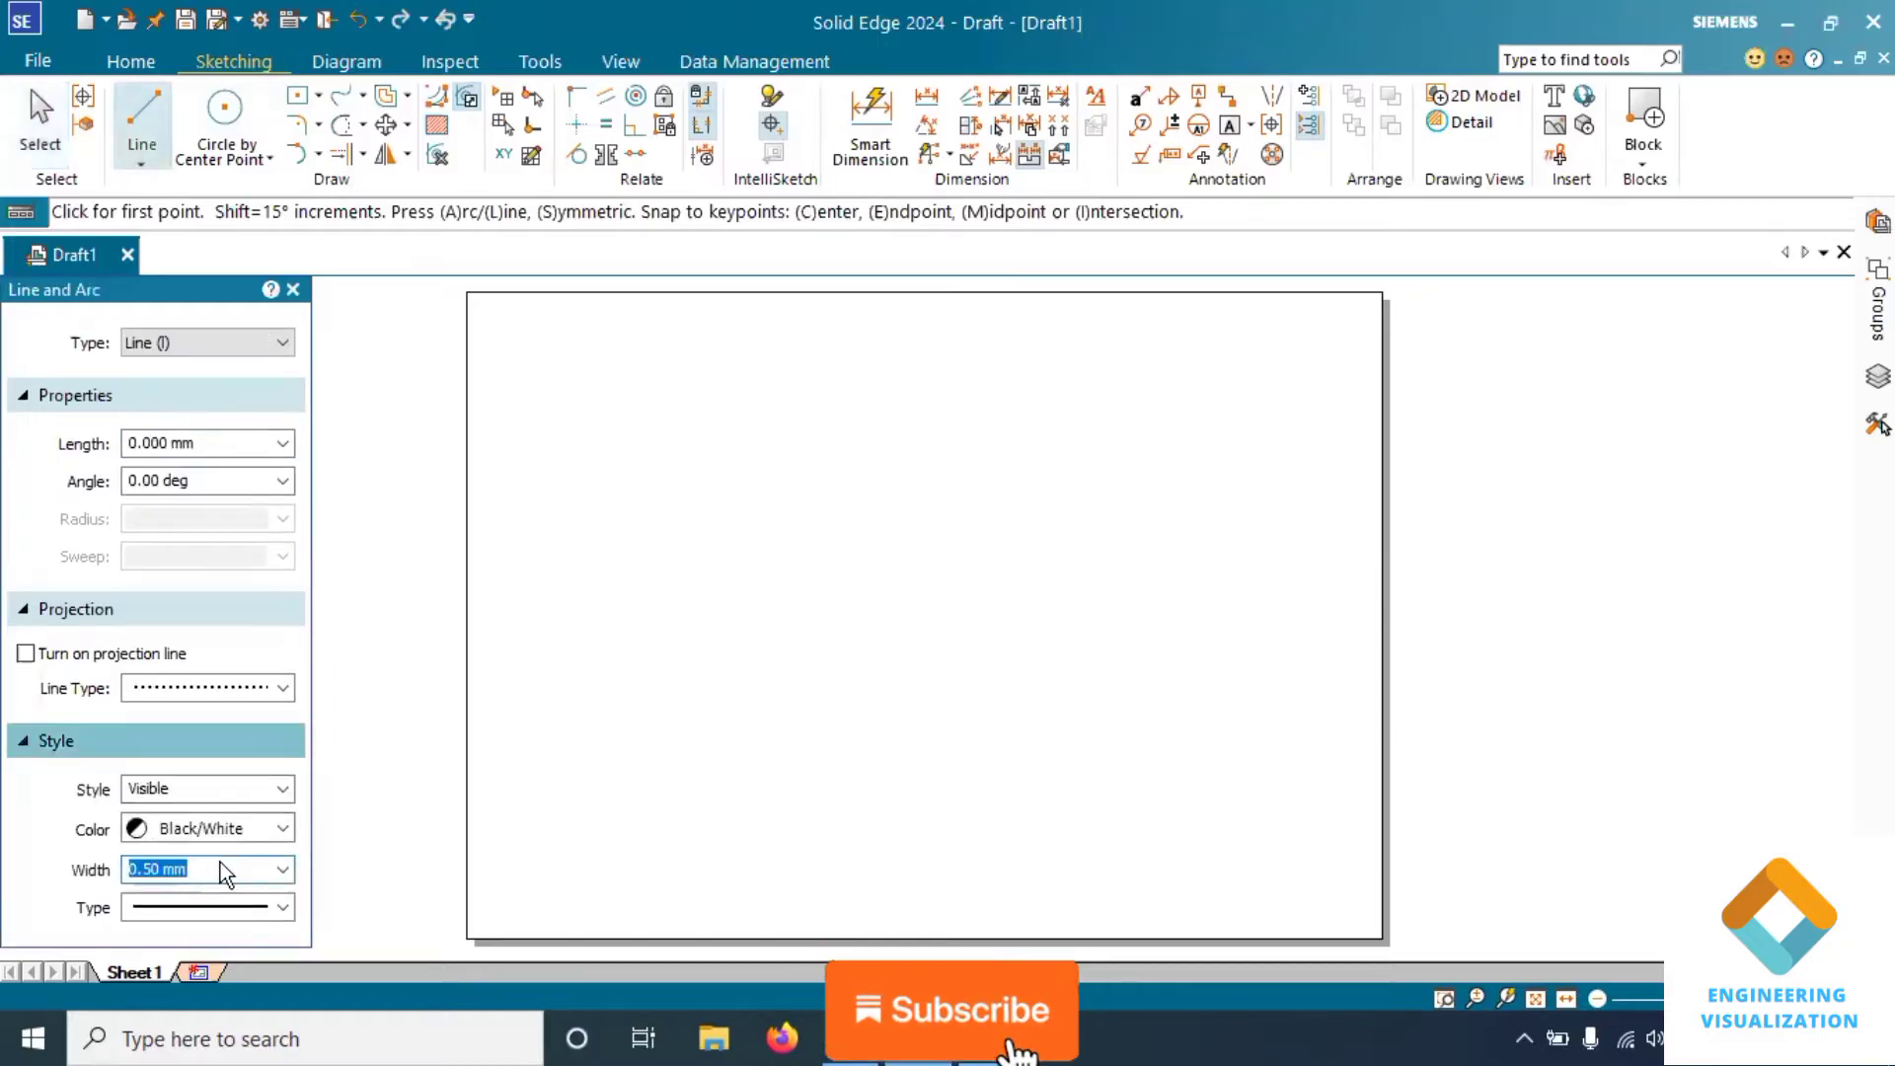
pyautogui.click(282, 869)
pyautogui.click(454, 589)
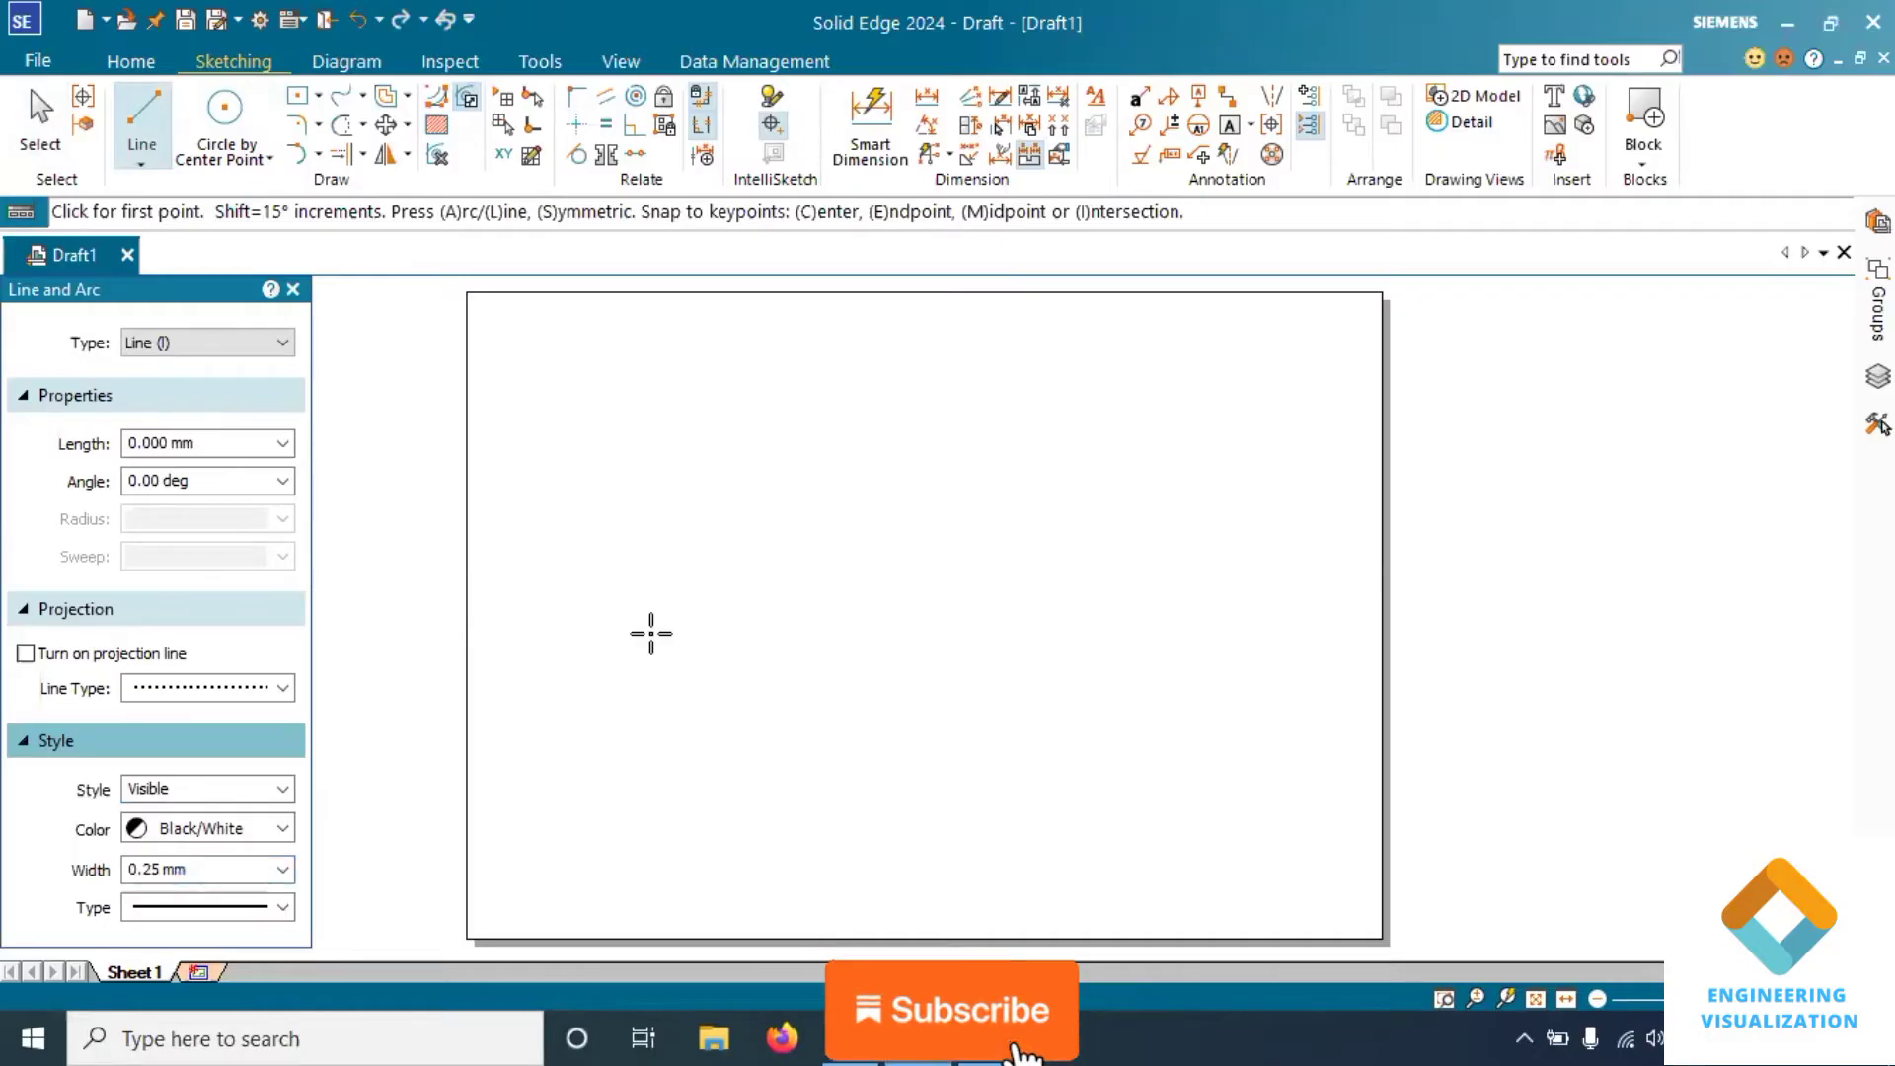
pyautogui.click(505, 562)
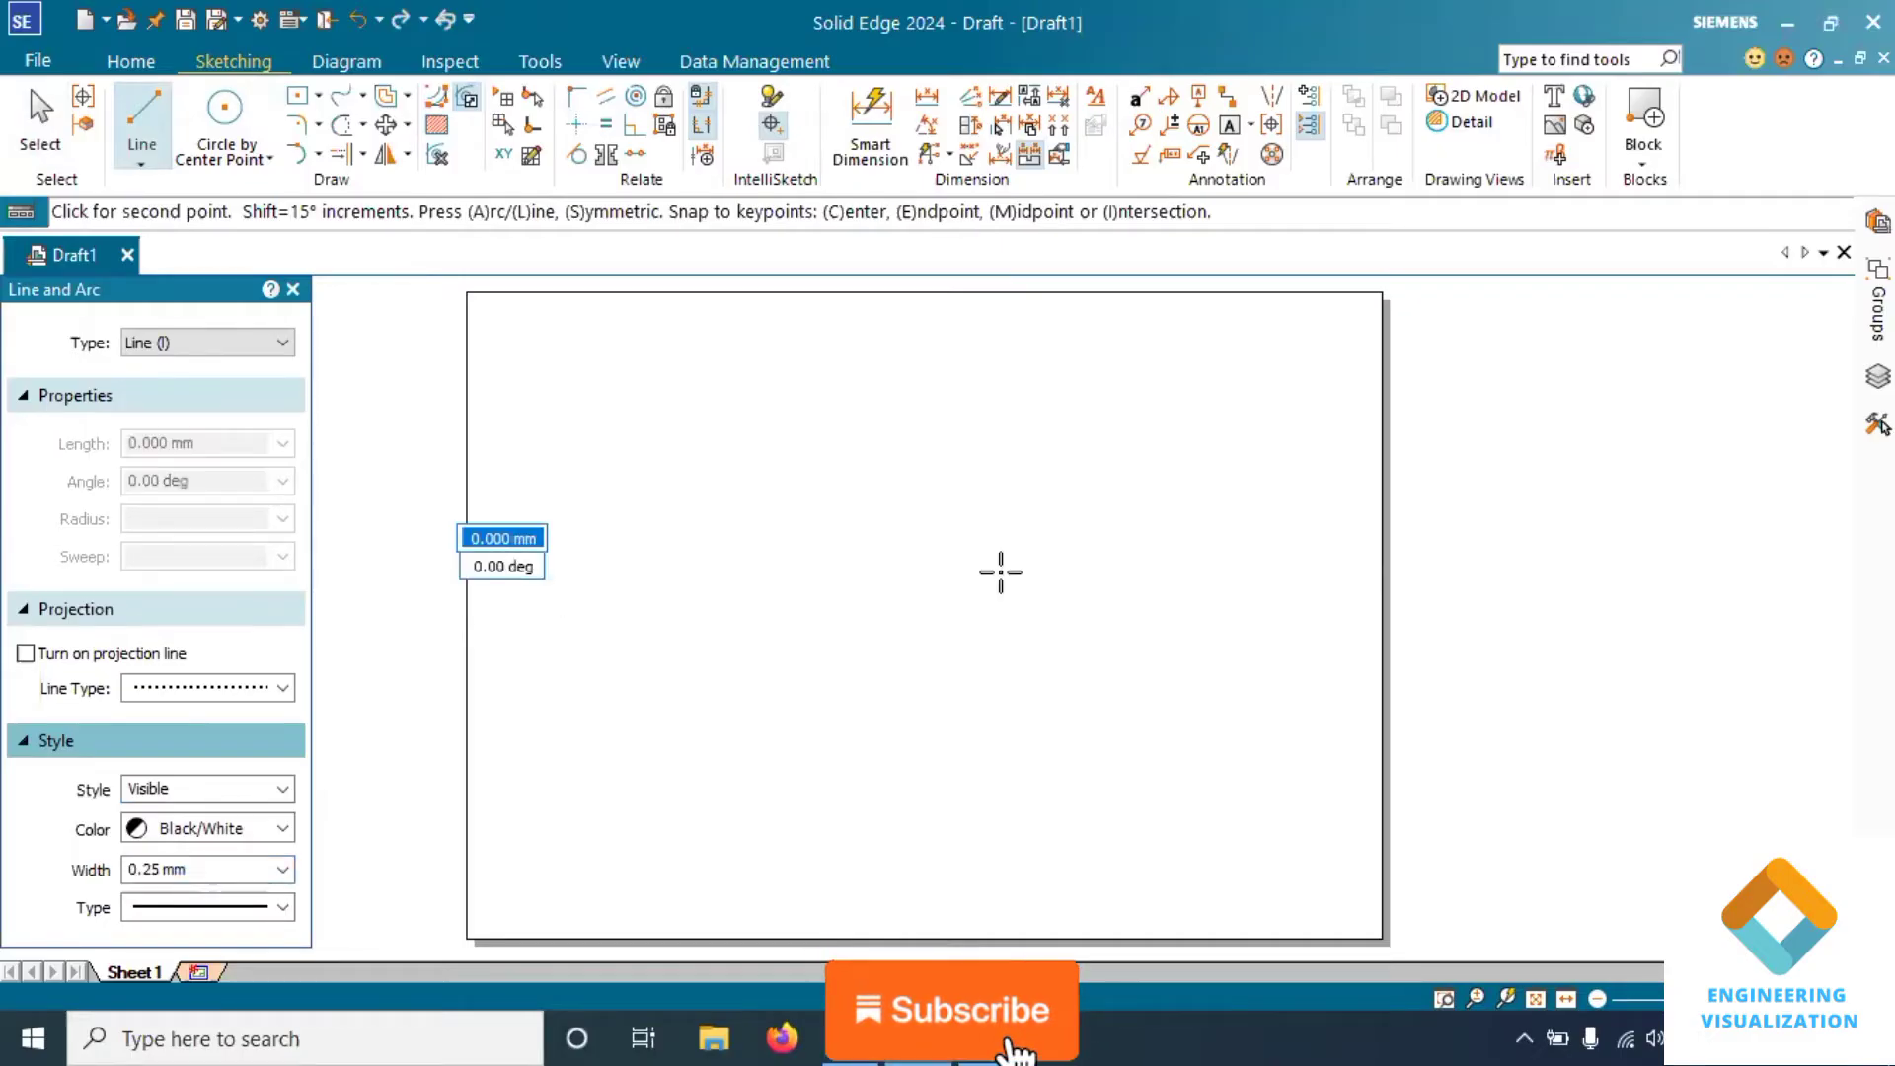
pyautogui.click(1353, 565)
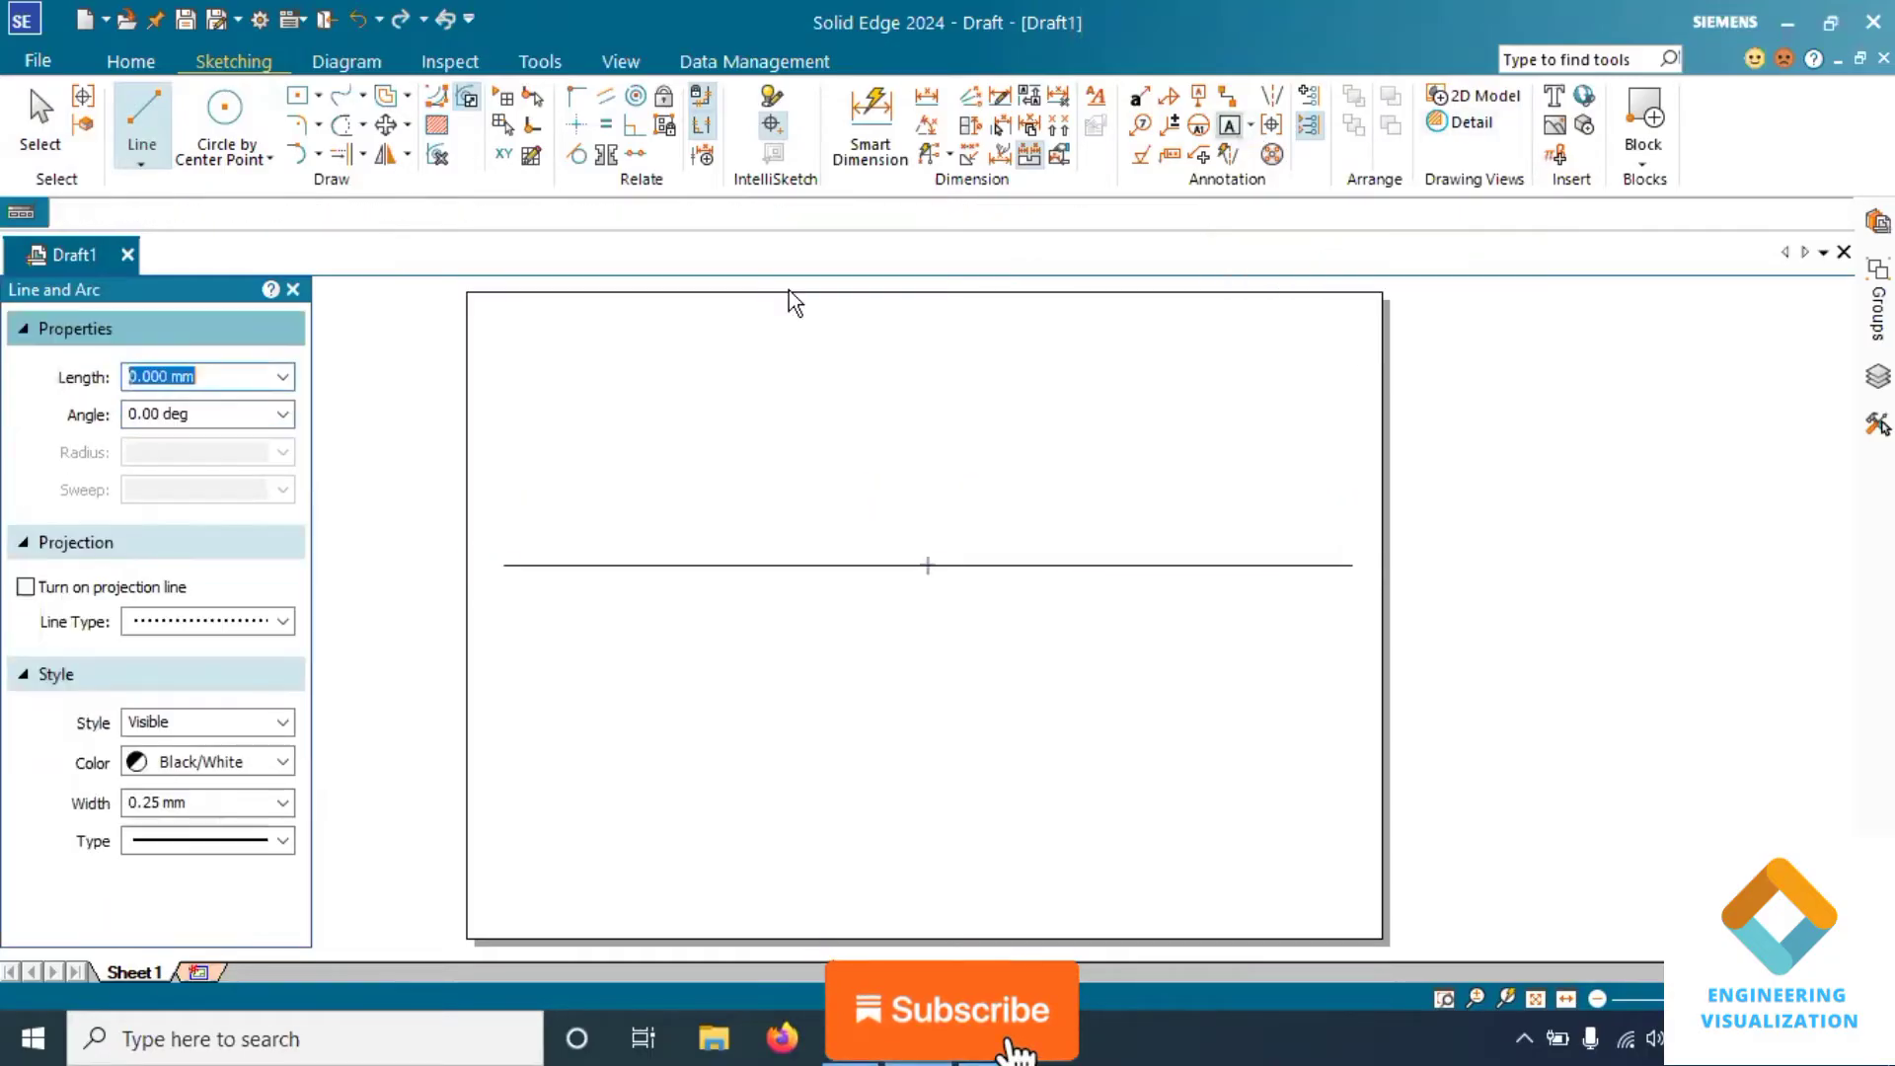
pyautogui.press('Escape')
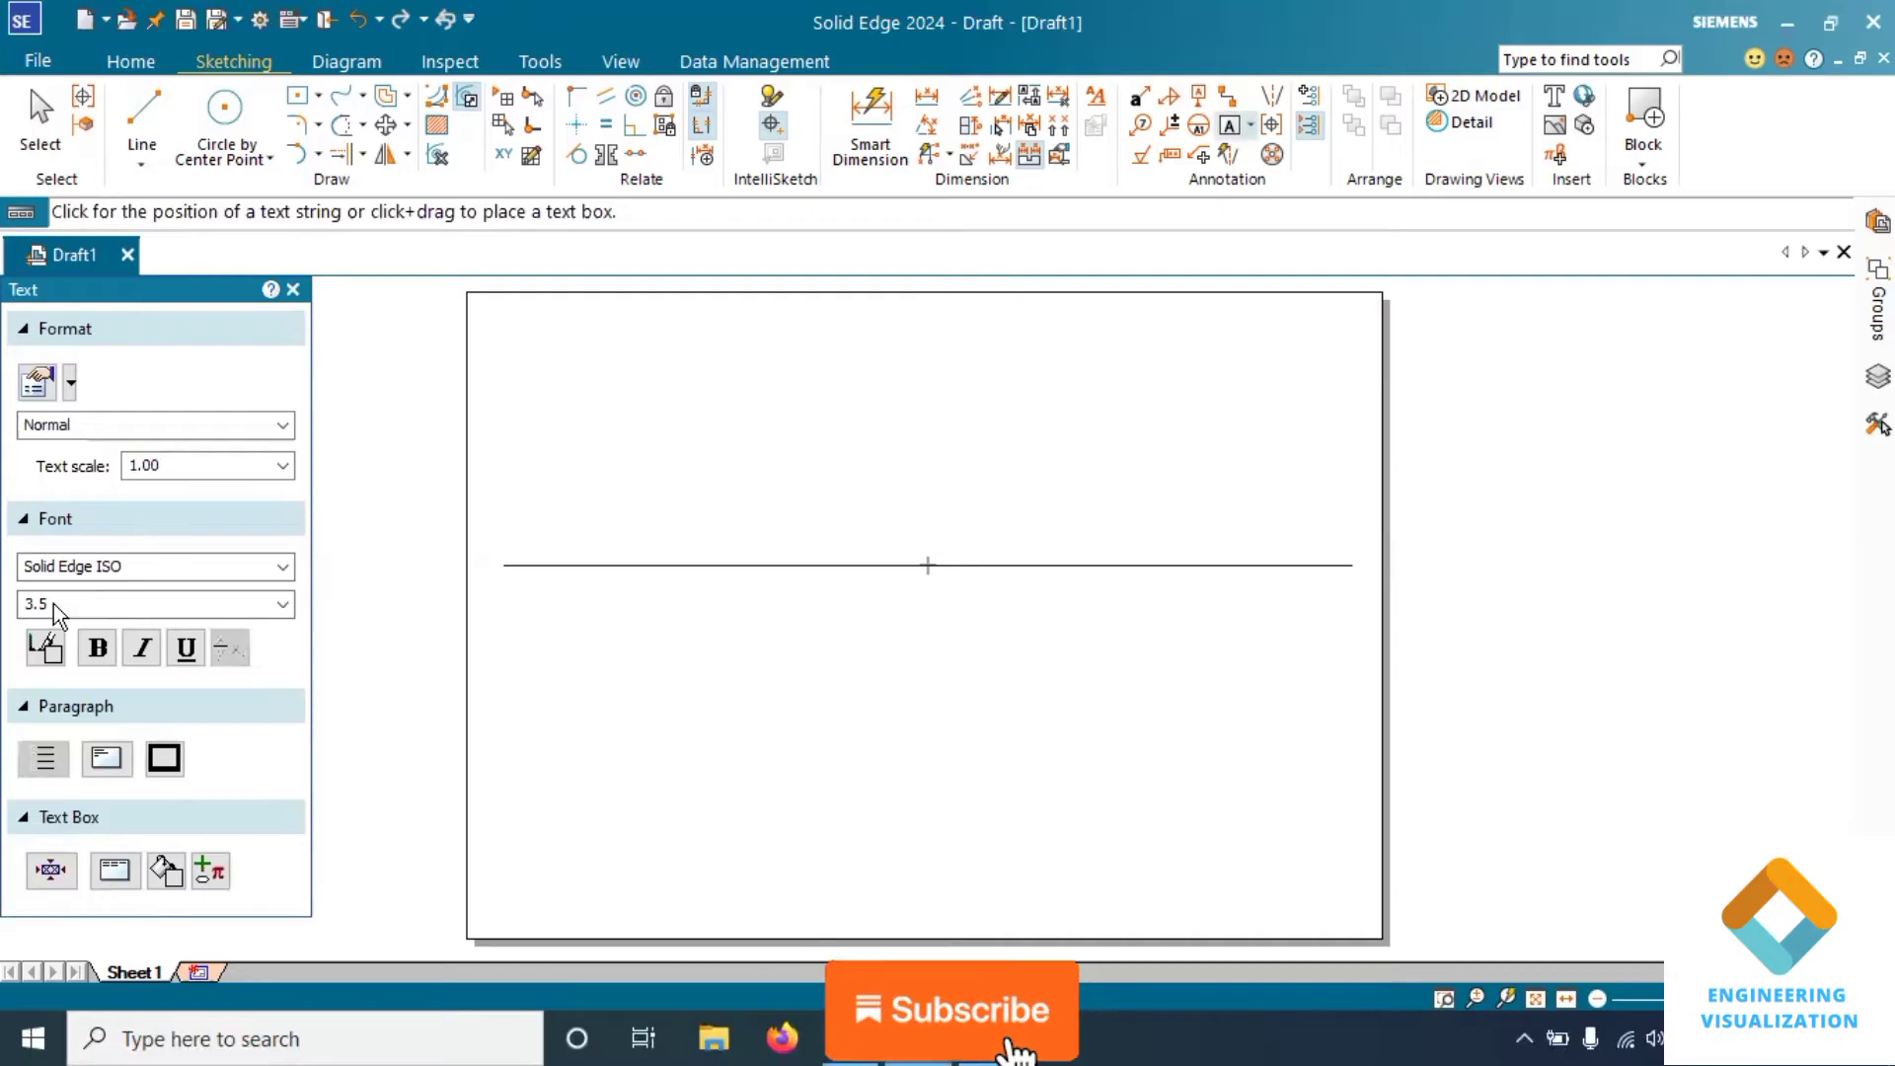
# Label the reference line in size 5 text with x, vp and hp at its left end and y at its right end
pyautogui.doubleClick(53, 602)
pyautogui.write('55')
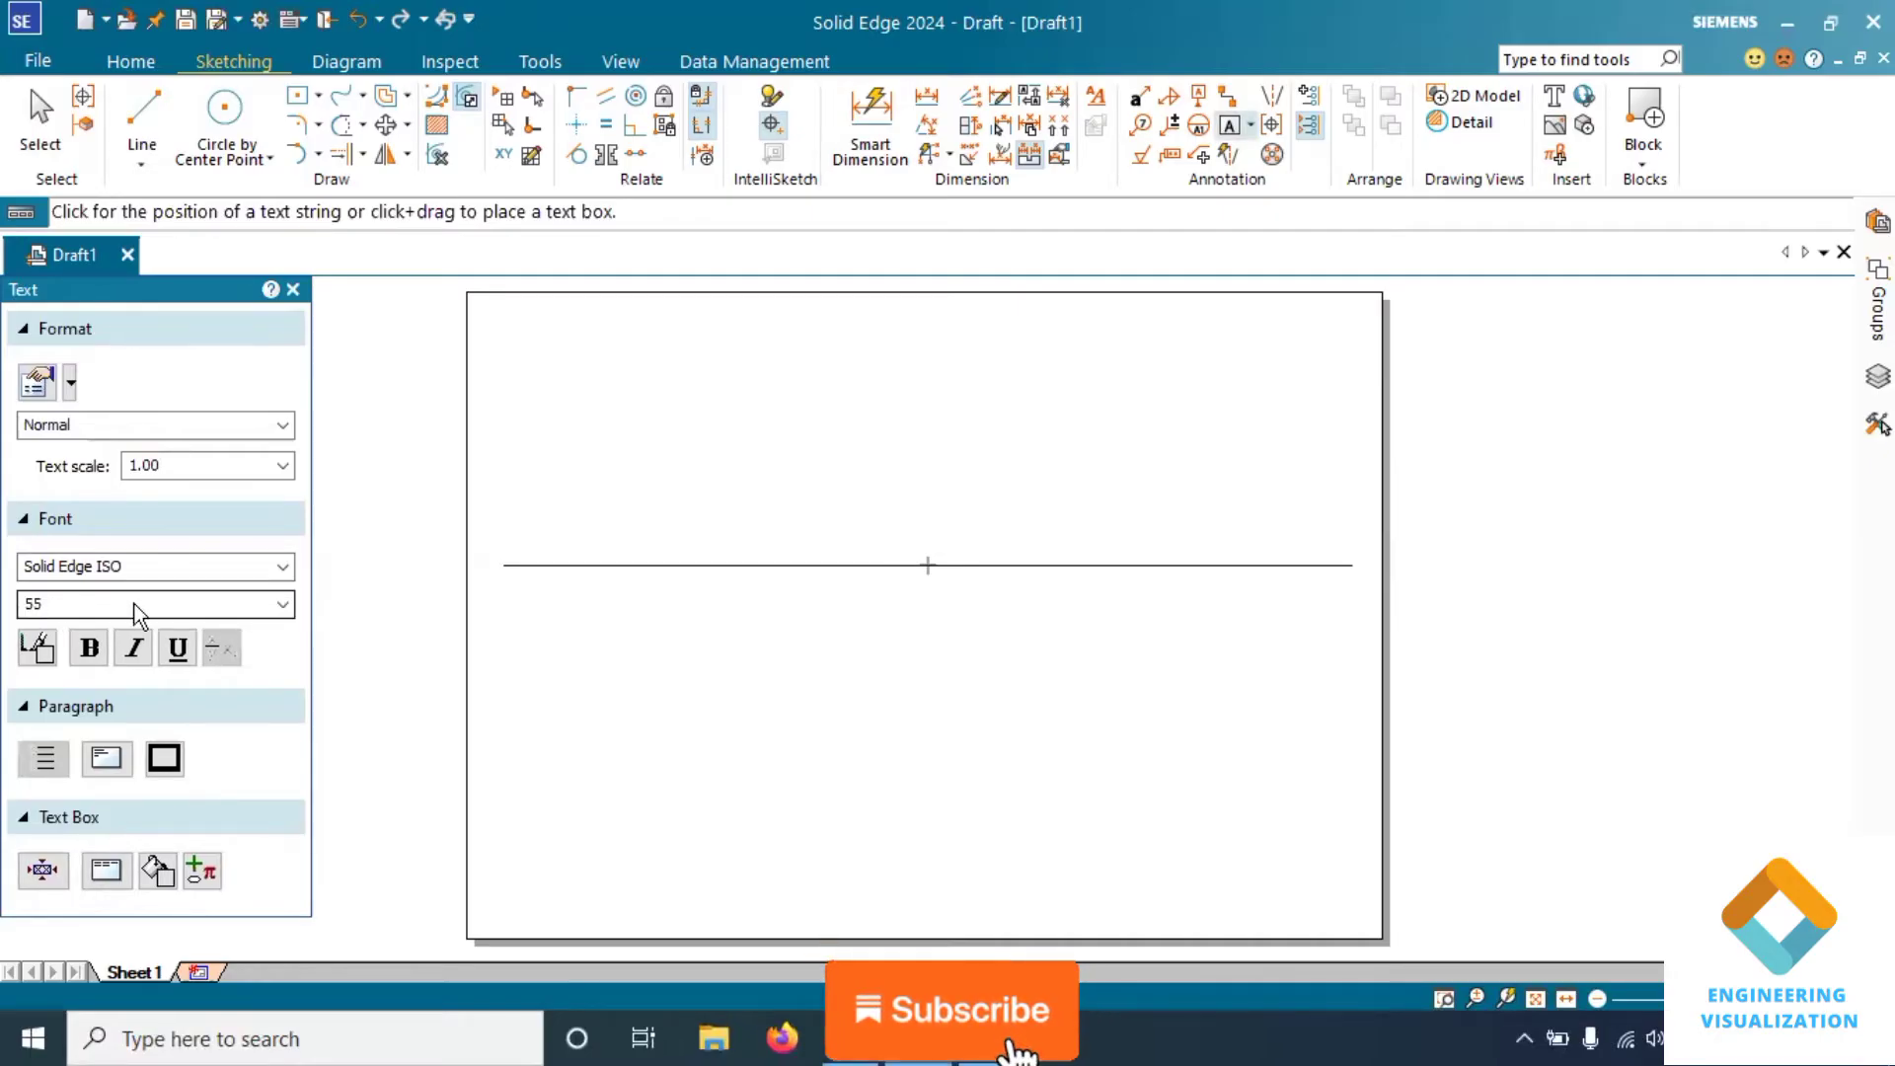
pyautogui.doubleClick(108, 607)
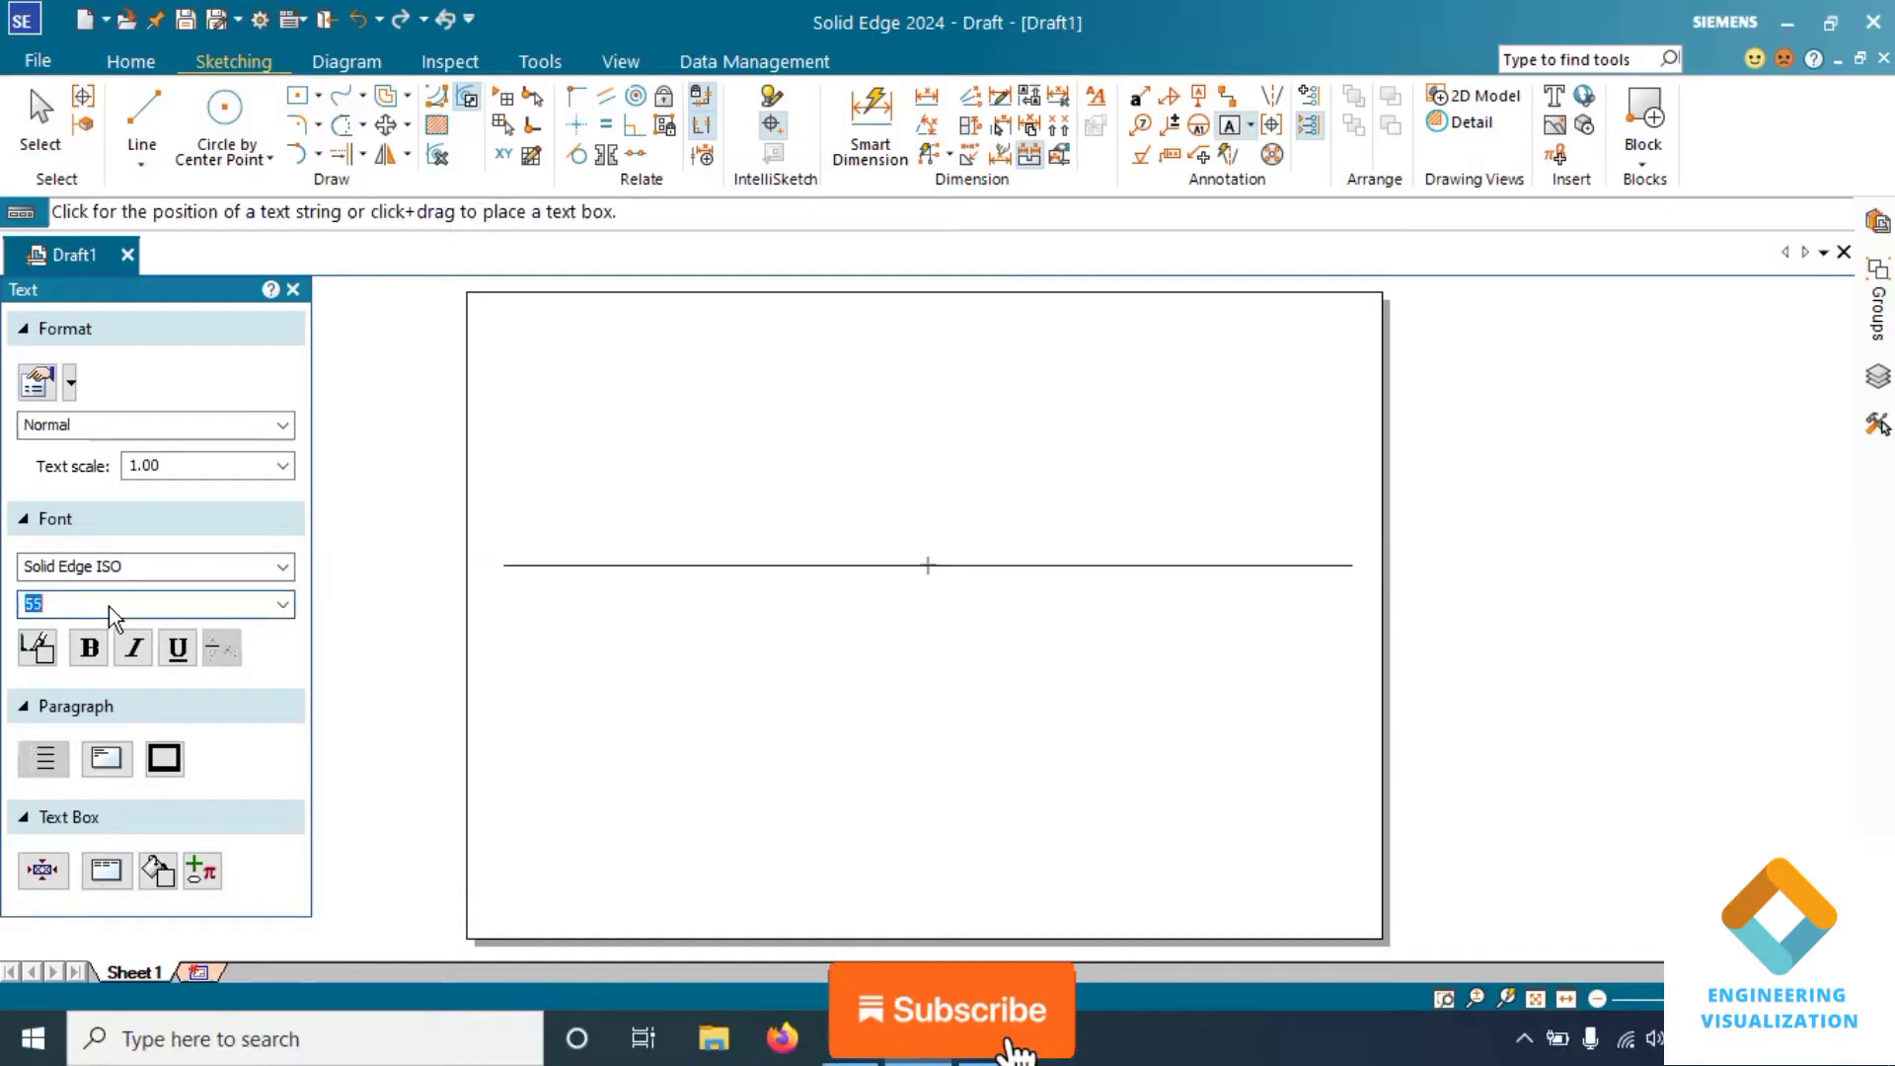
pyautogui.write('5')
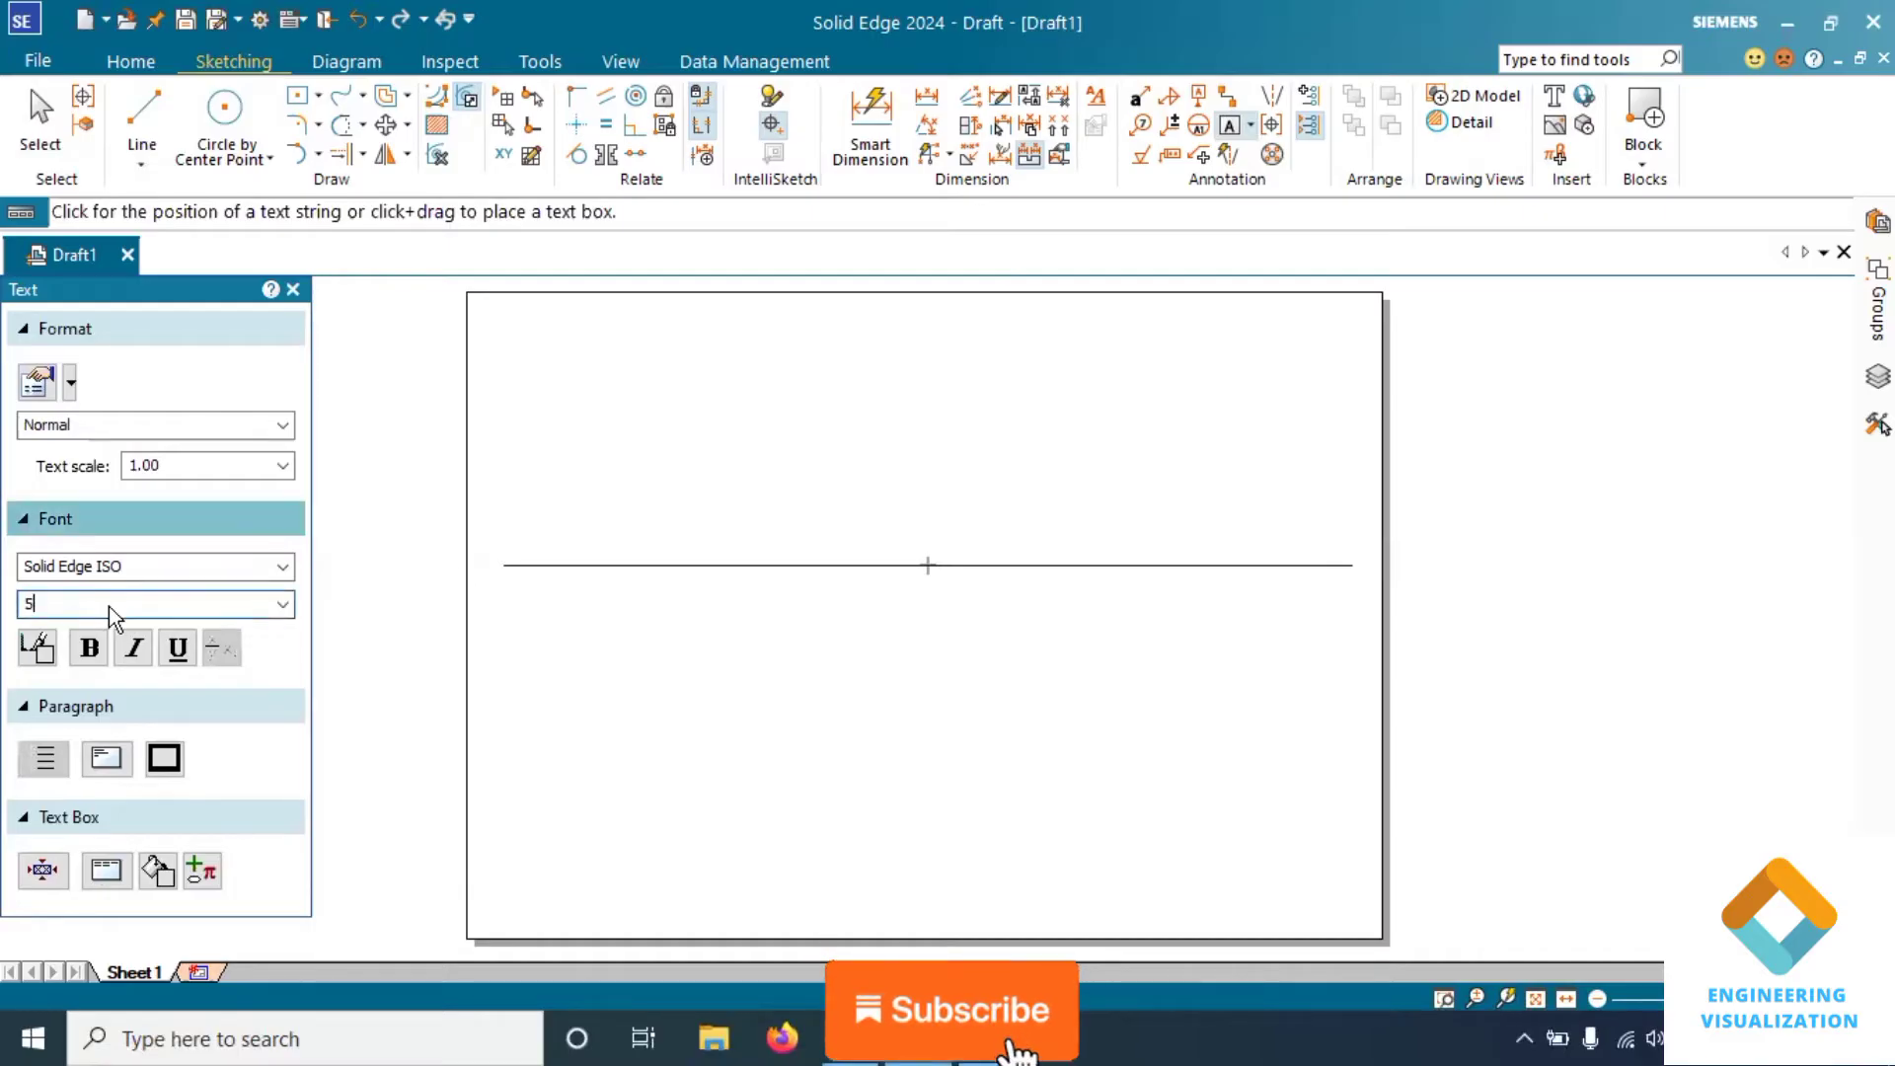
pyautogui.click(498, 572)
pyautogui.write('x')
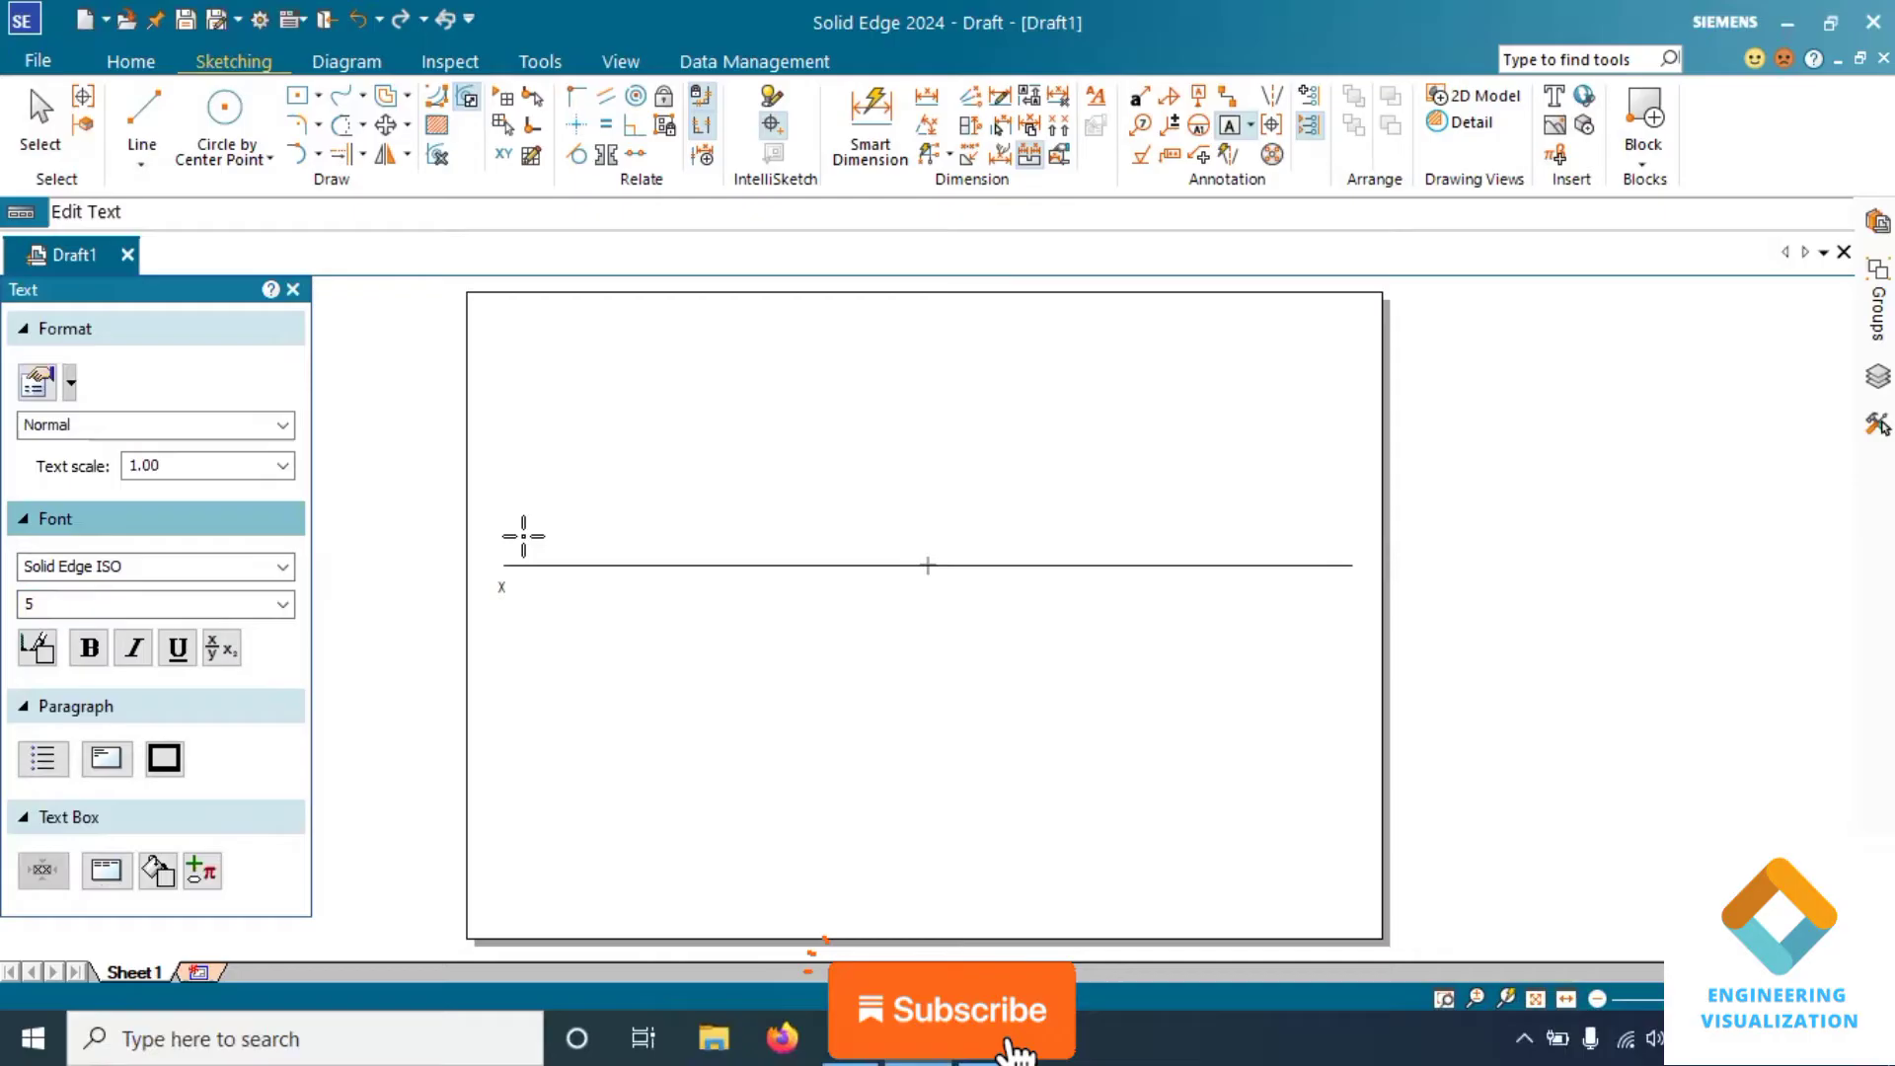
pyautogui.press('Escape')
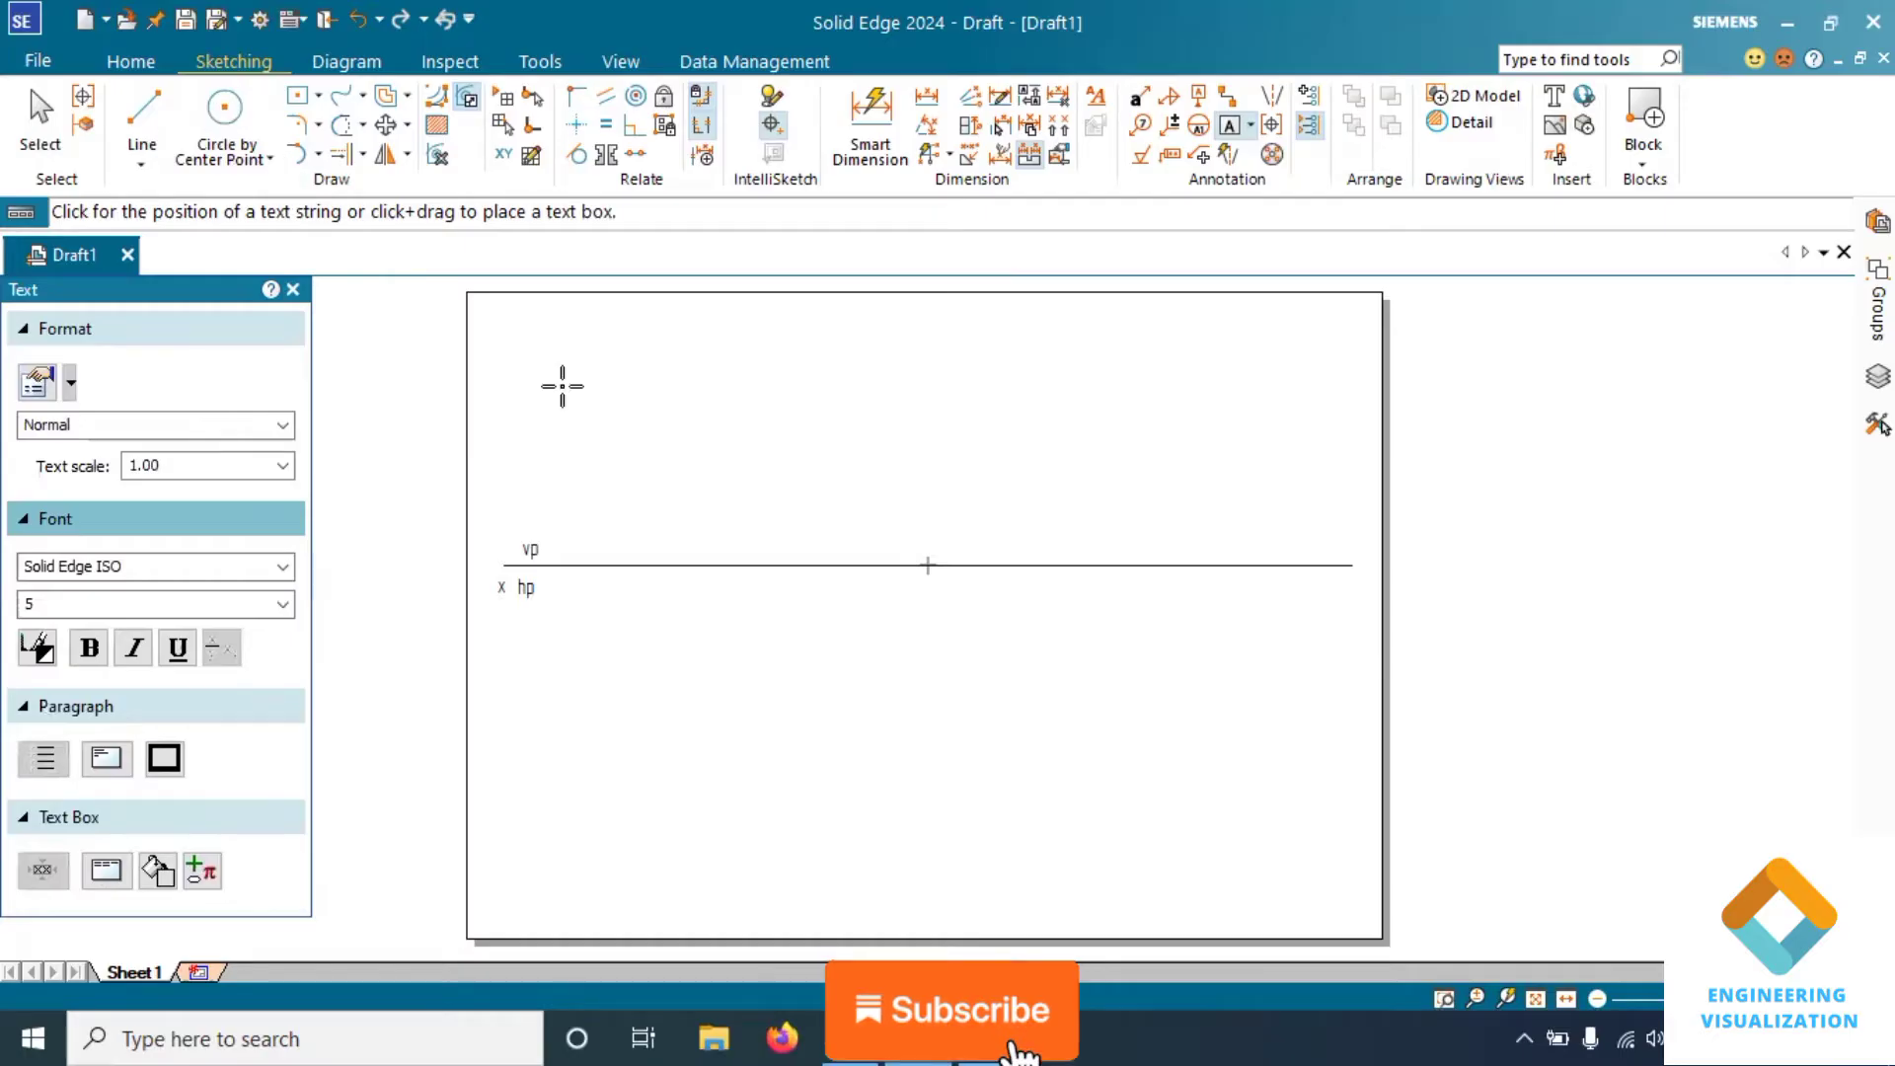
pyautogui.click(1360, 582)
pyautogui.write('y')
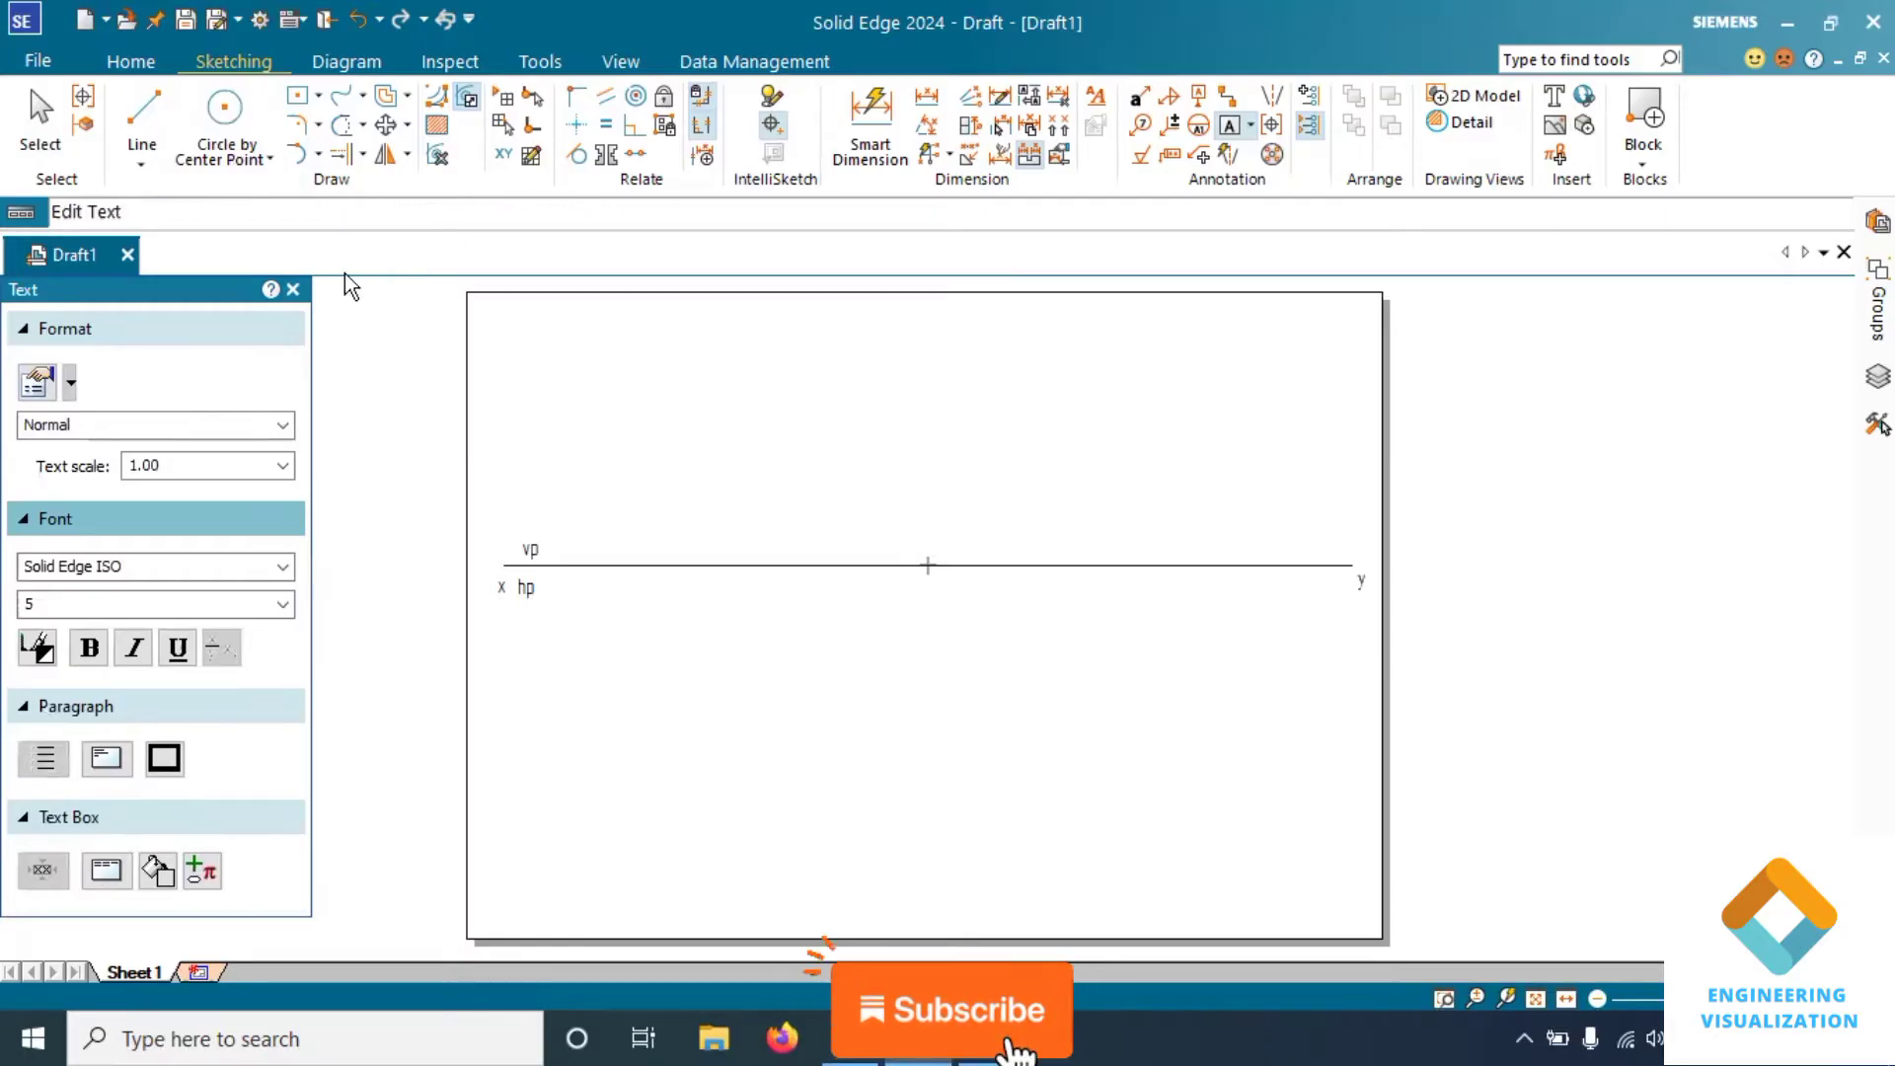
# Check the lamina problem in the question paper and draw a 60 mm diameter circle, 0.50 mm line width, above the reference line near its x end
pyautogui.click(225, 135)
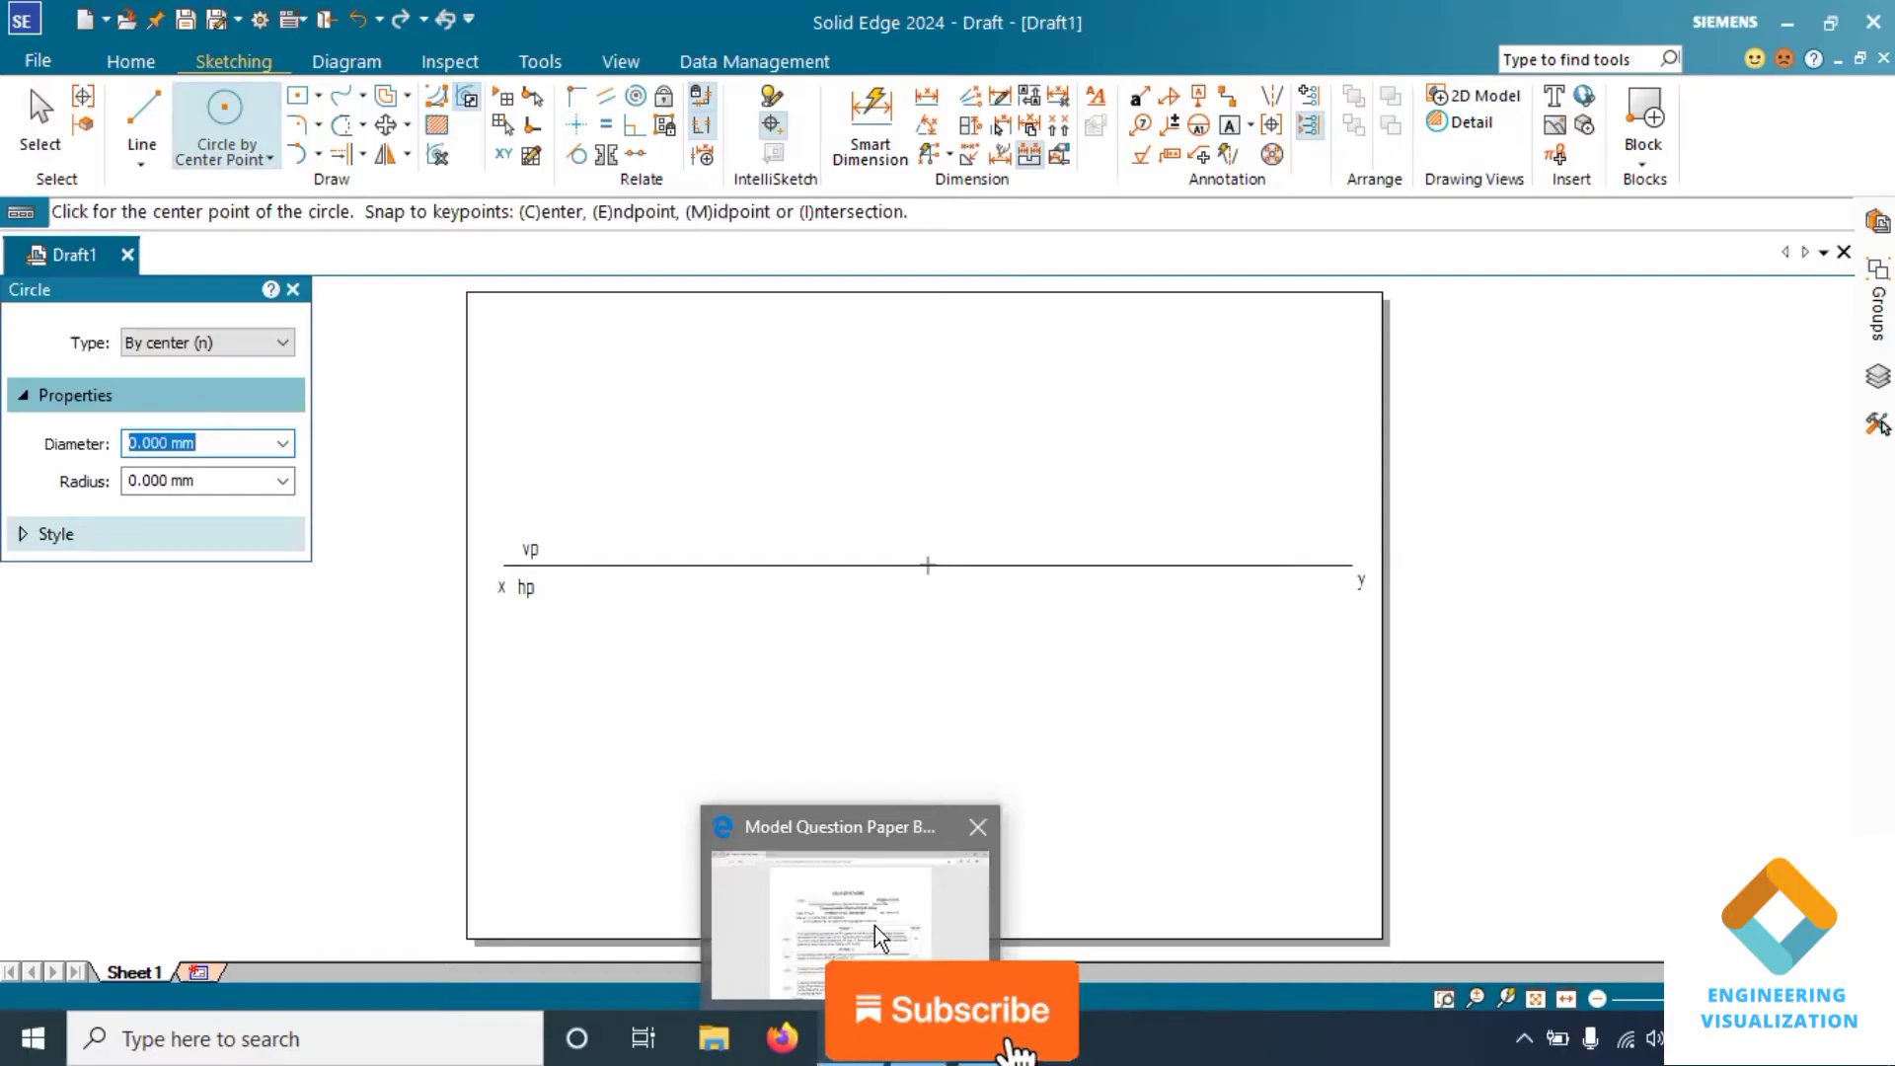
pyautogui.click(875, 926)
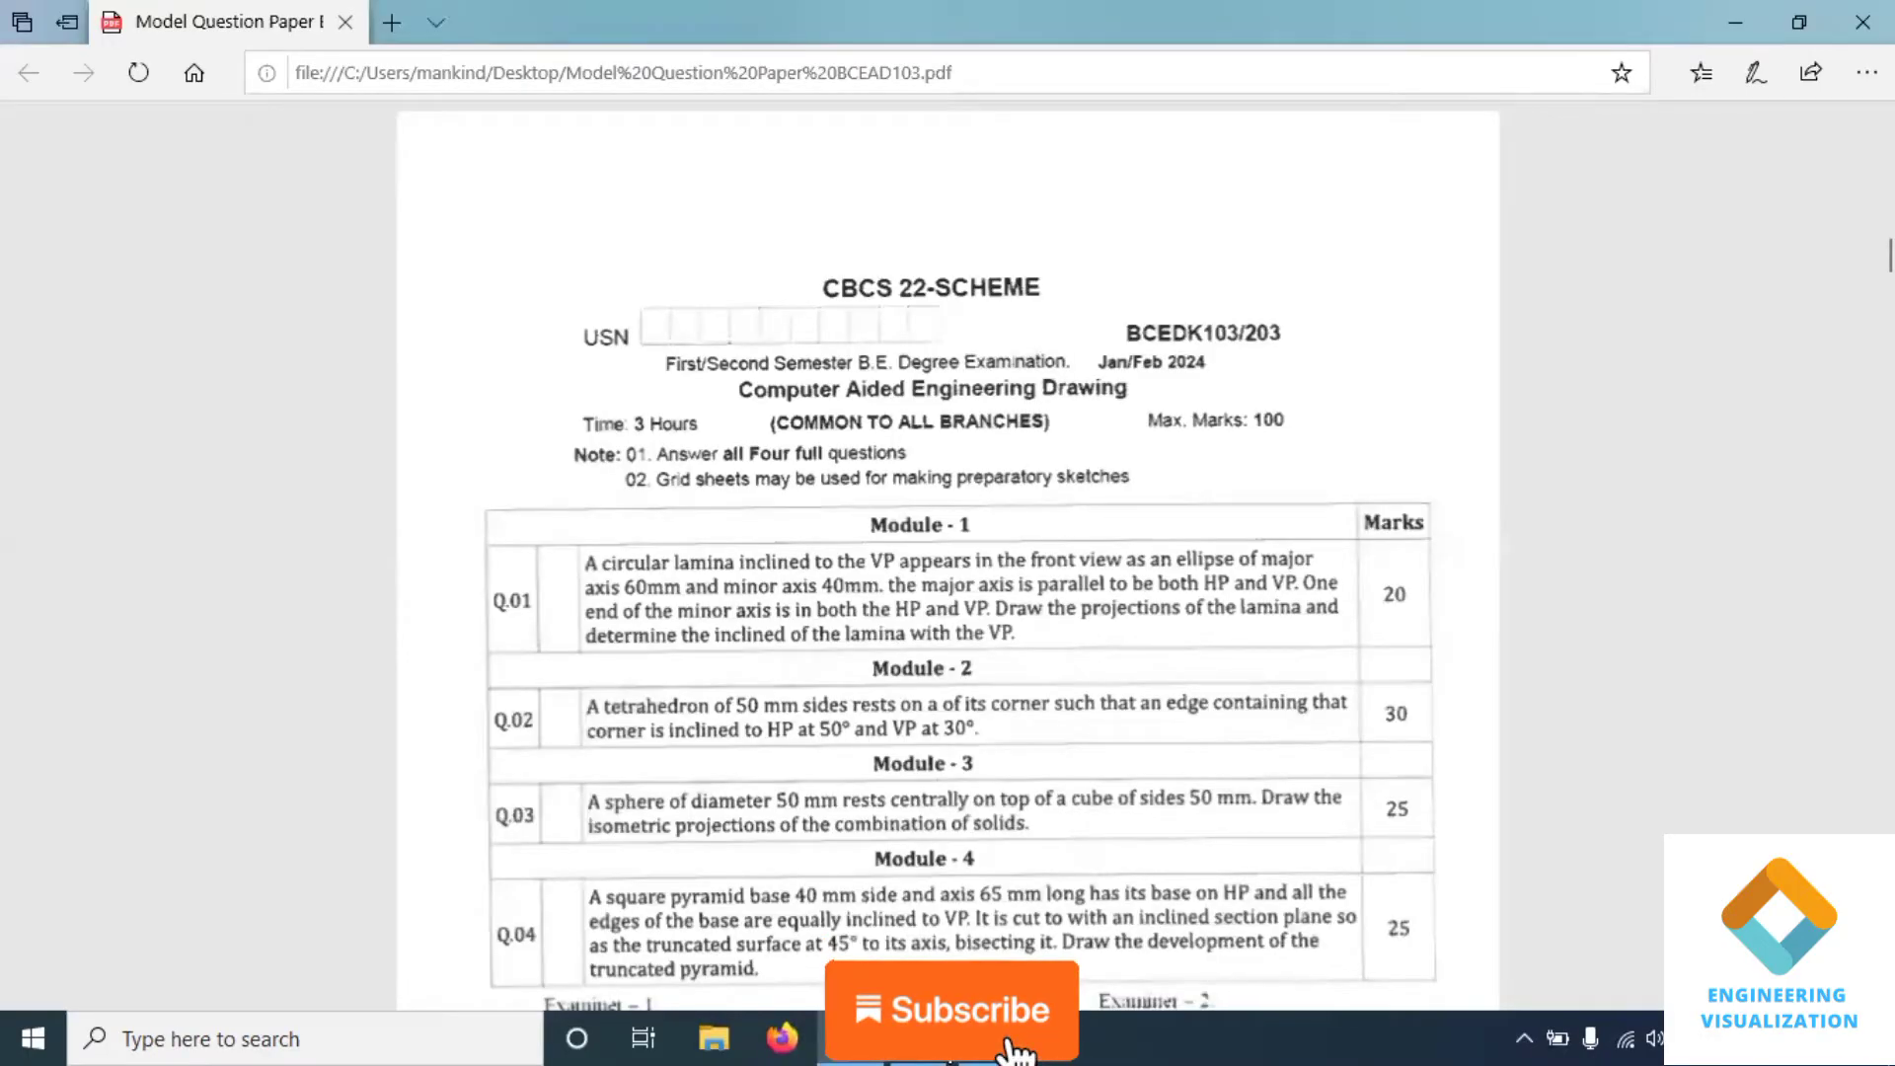
pyautogui.moveTo(972, 1041)
pyautogui.click(903, 916)
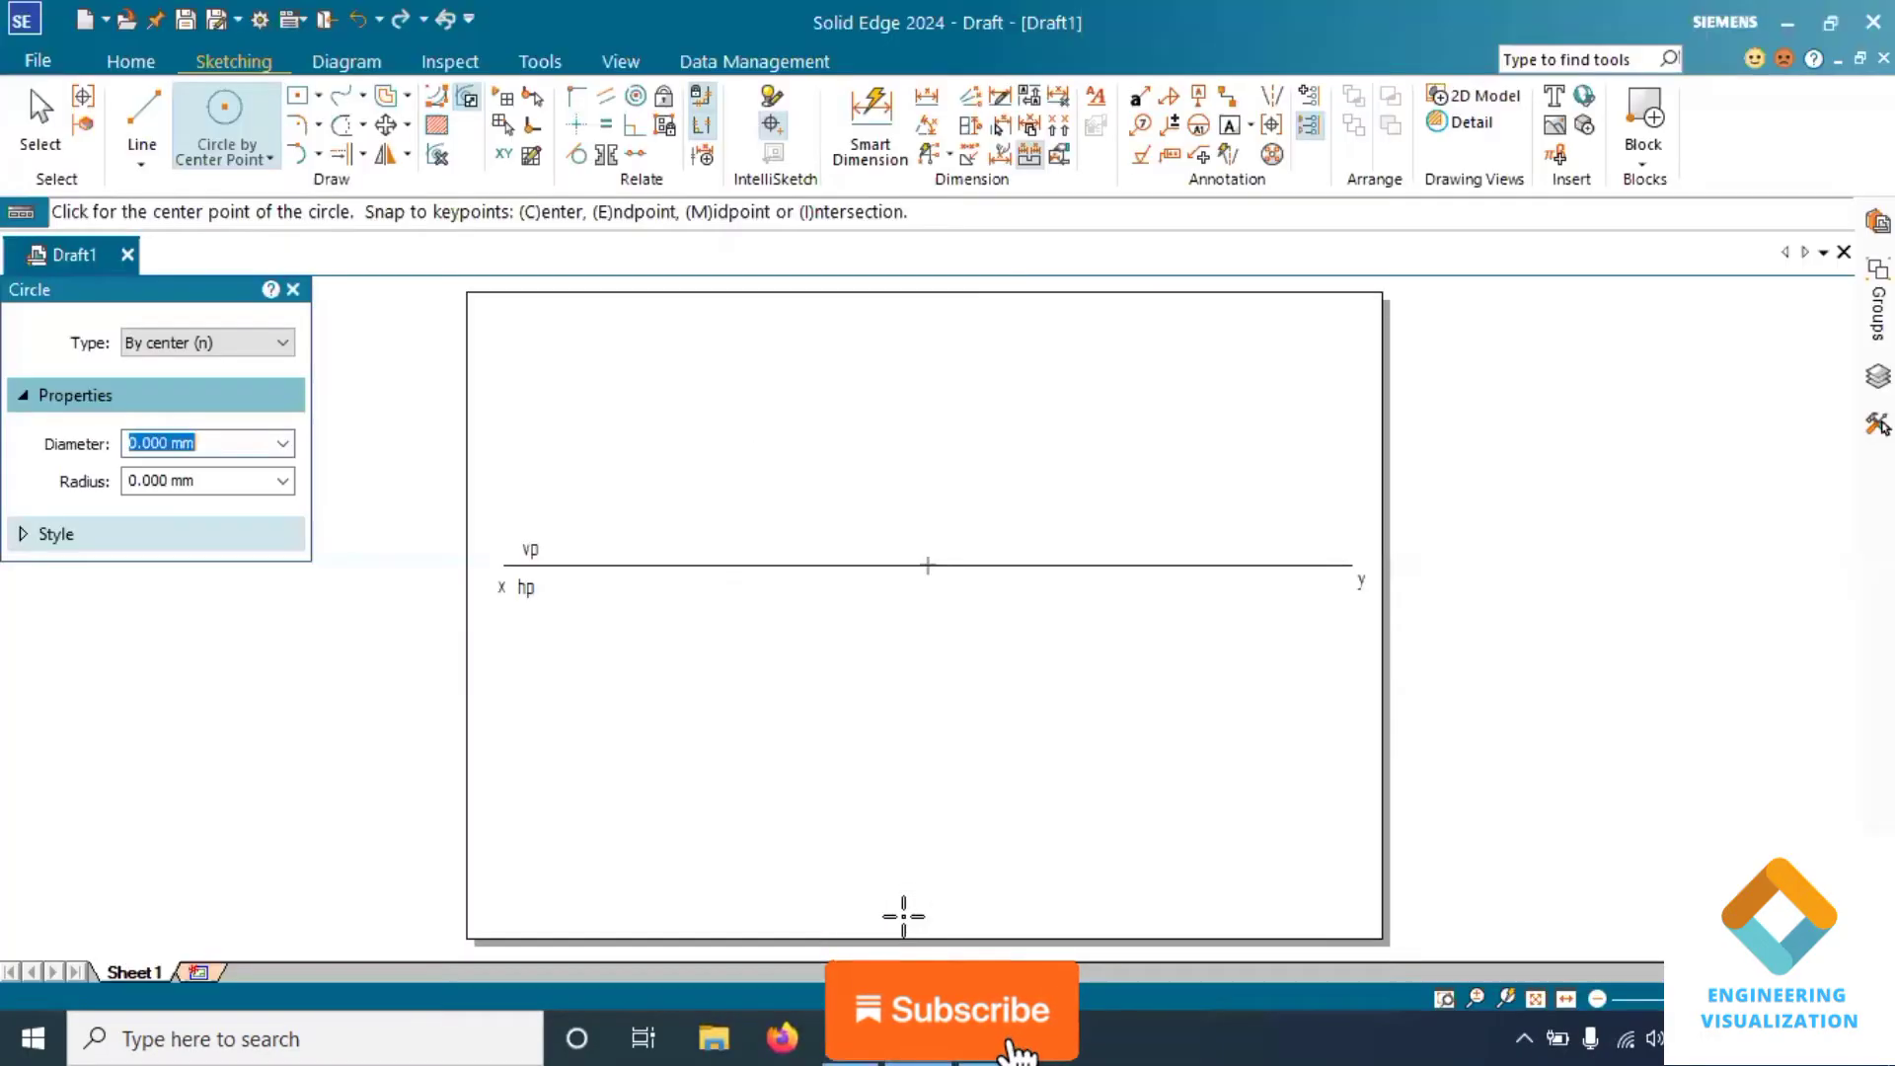
pyautogui.write('60')
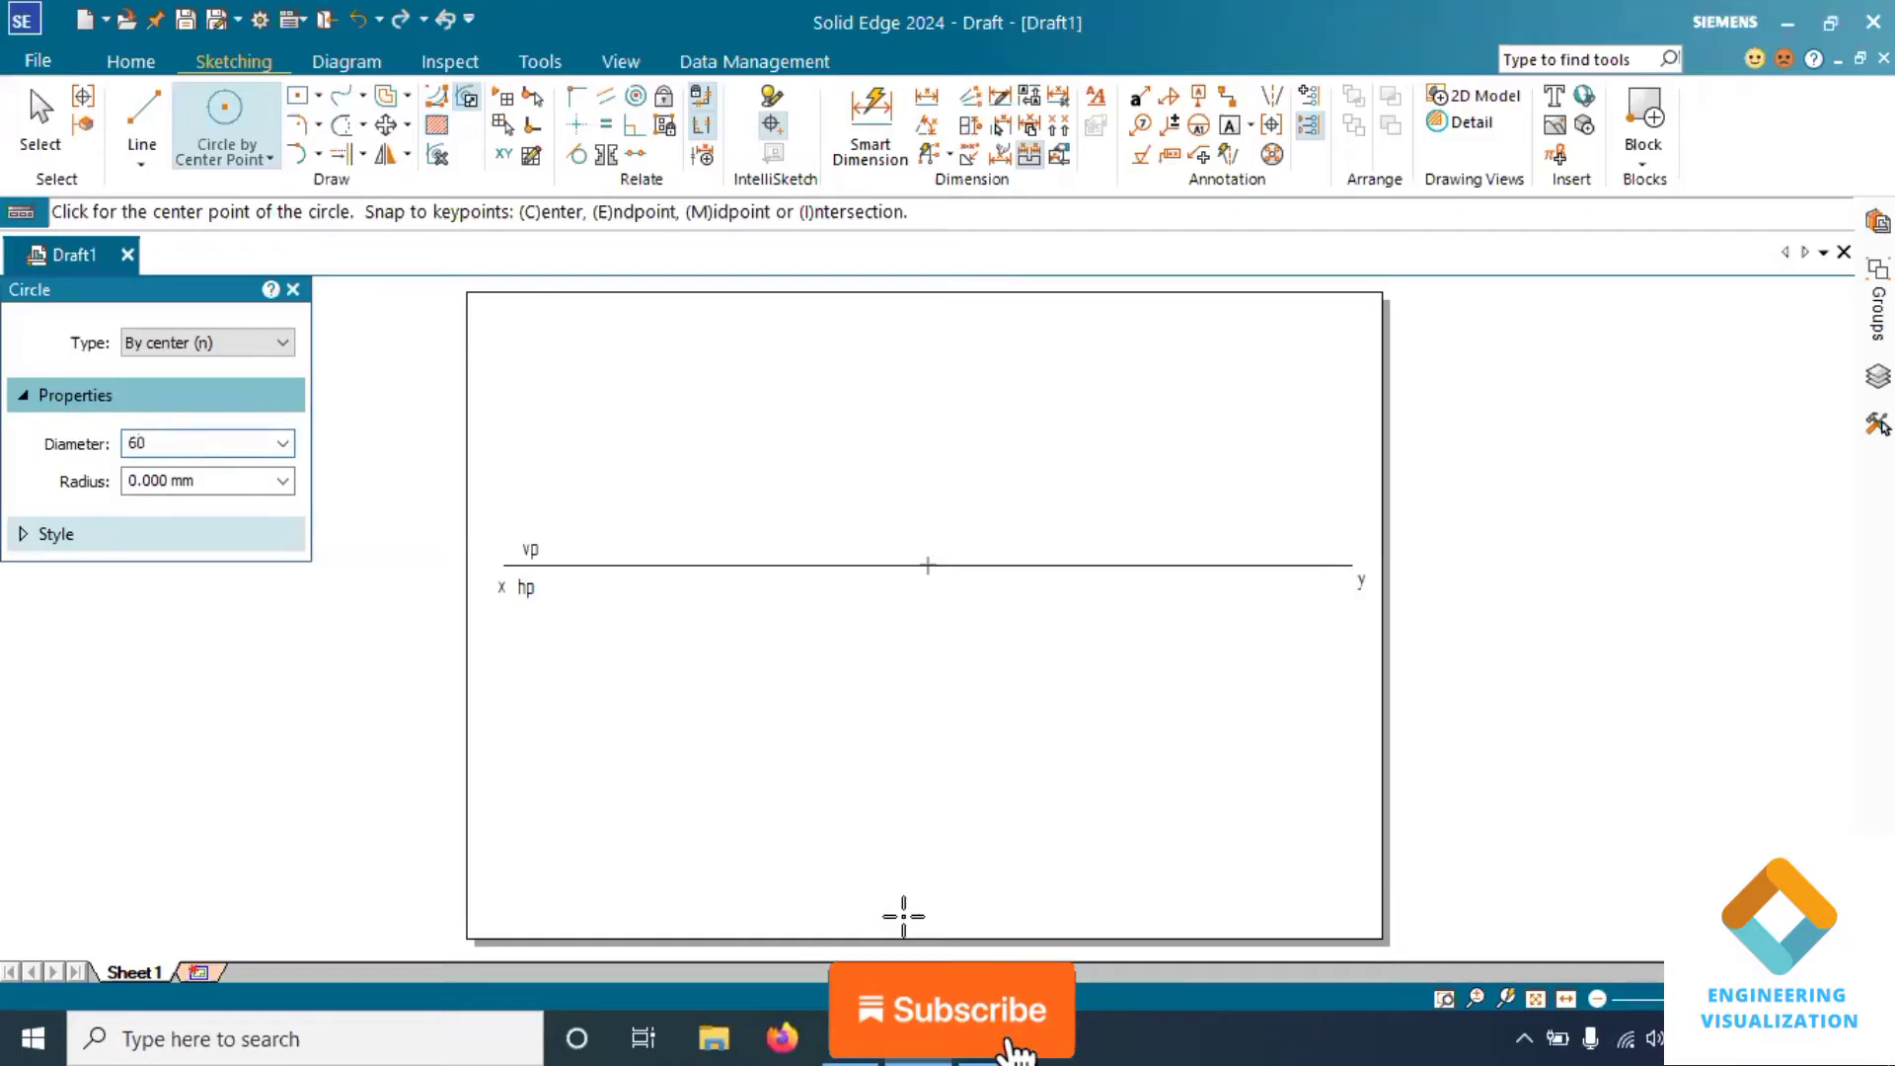
pyautogui.click(164, 538)
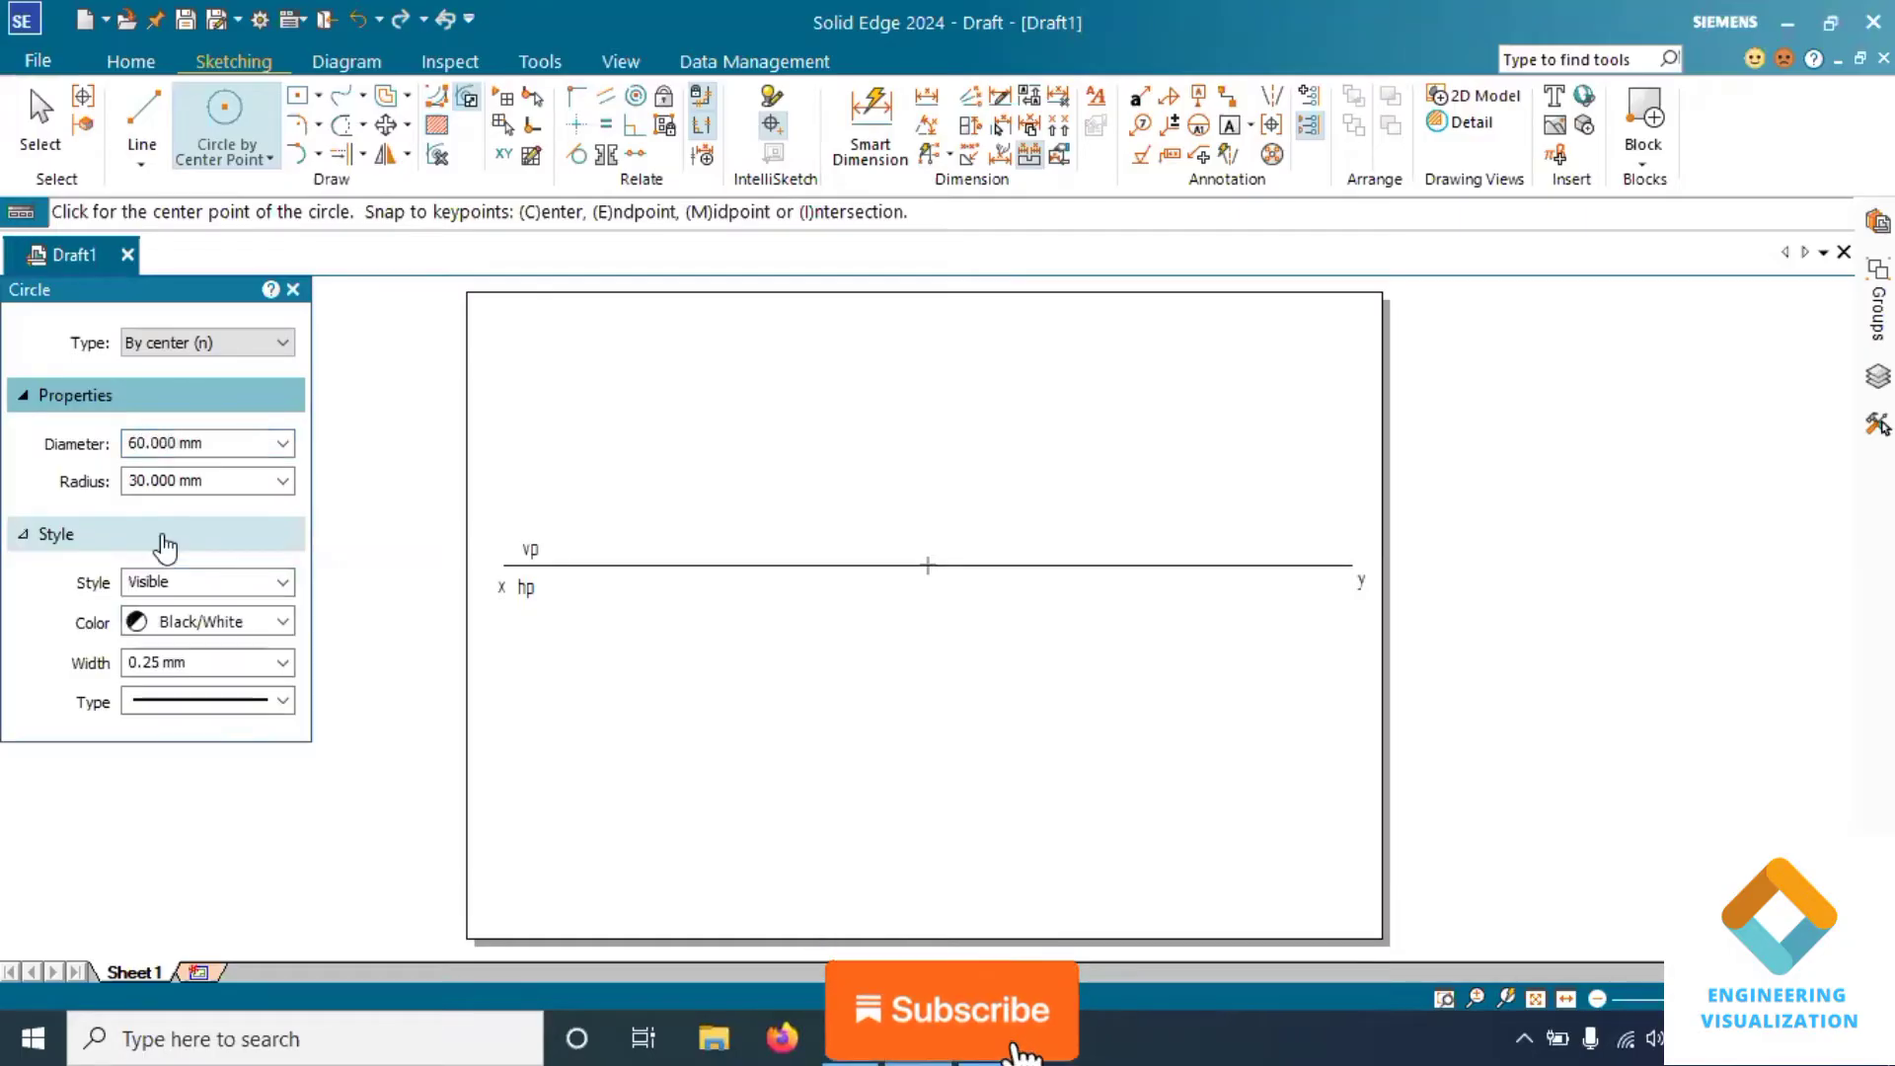
pyautogui.click(283, 662)
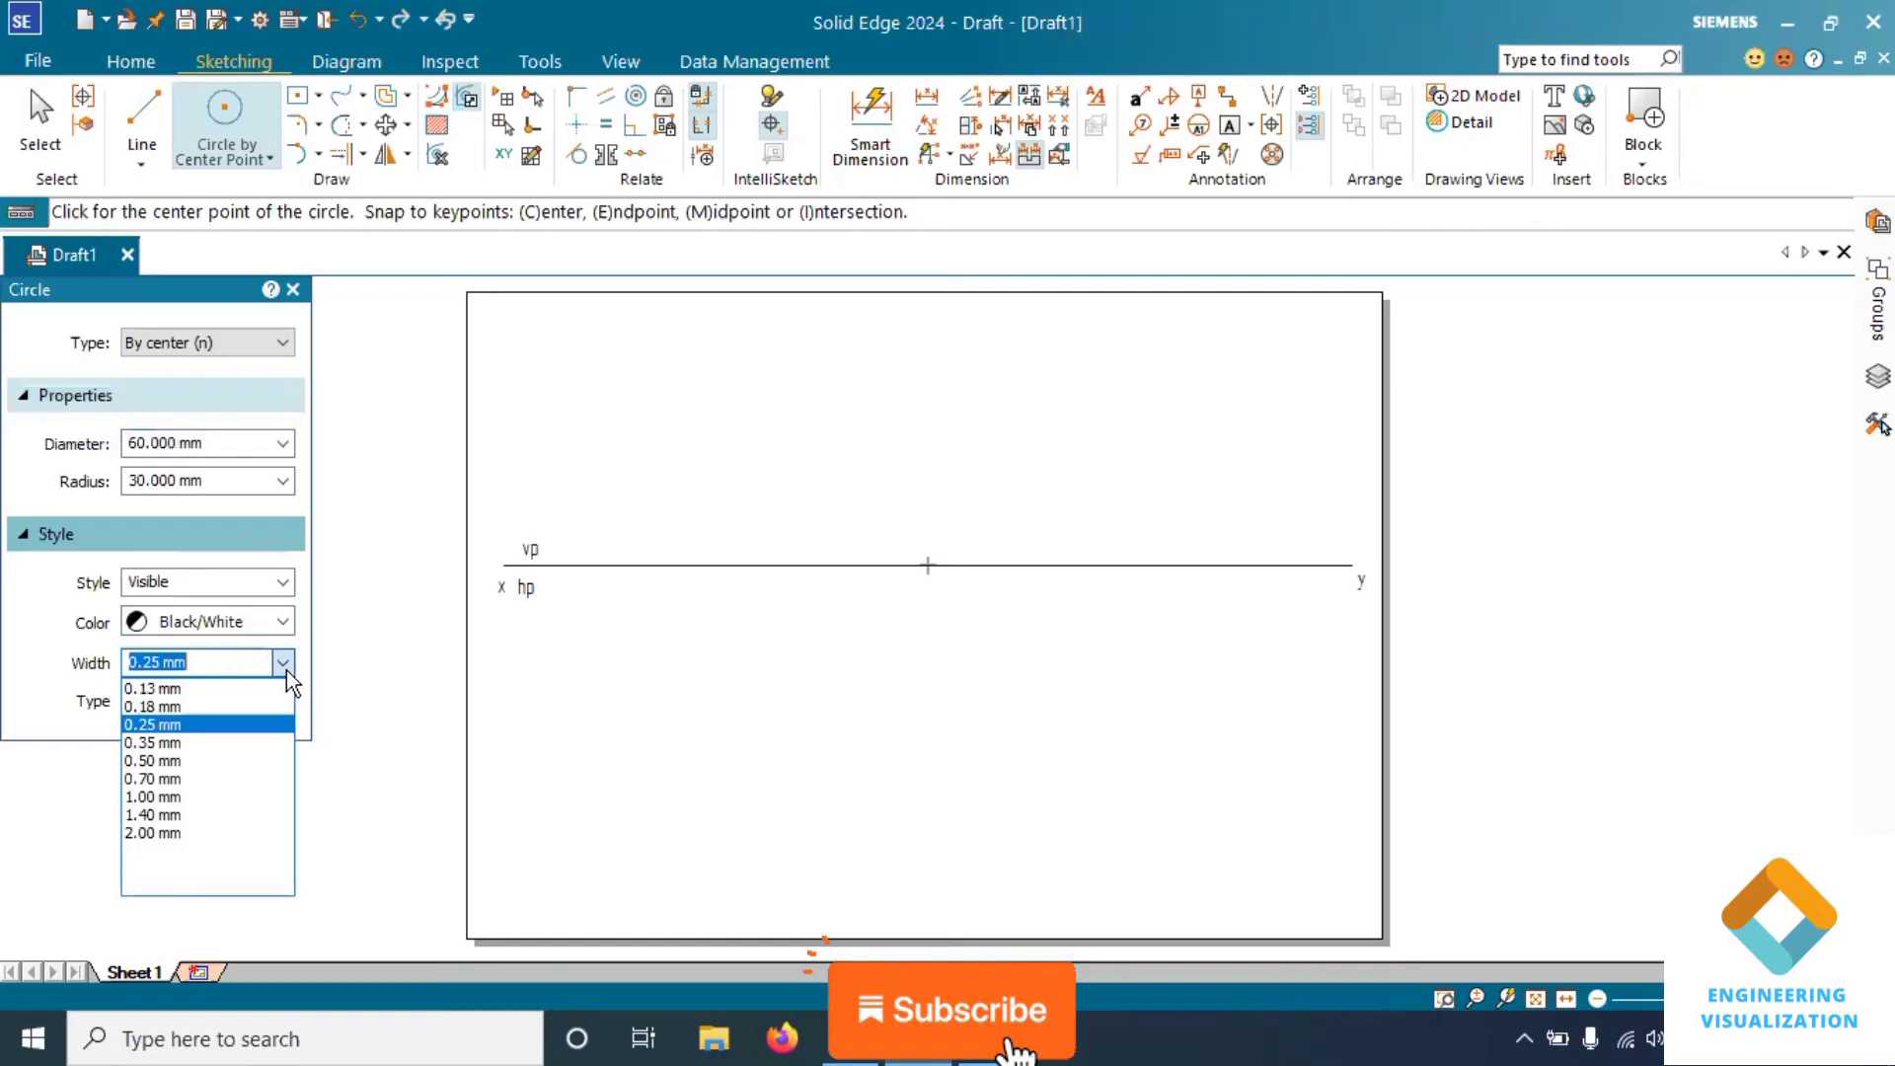
pyautogui.click(247, 760)
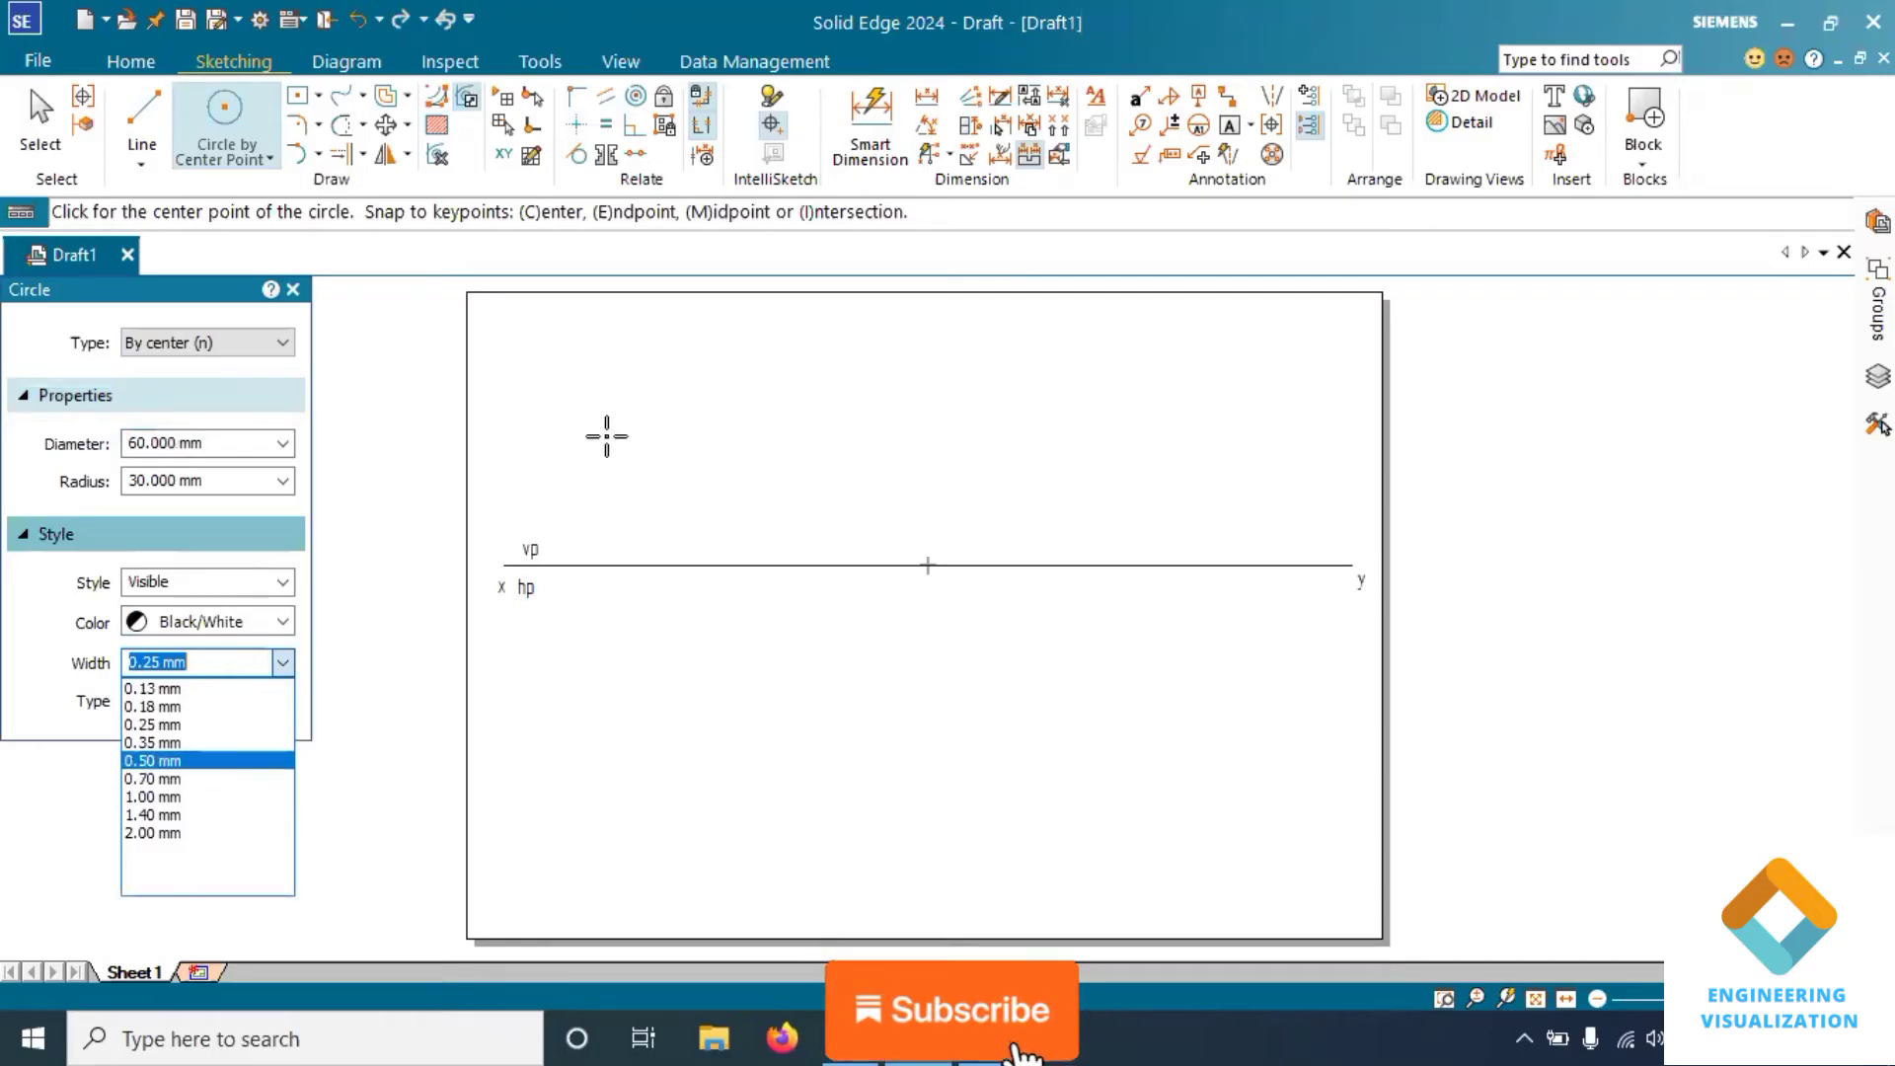
pyautogui.click(642, 434)
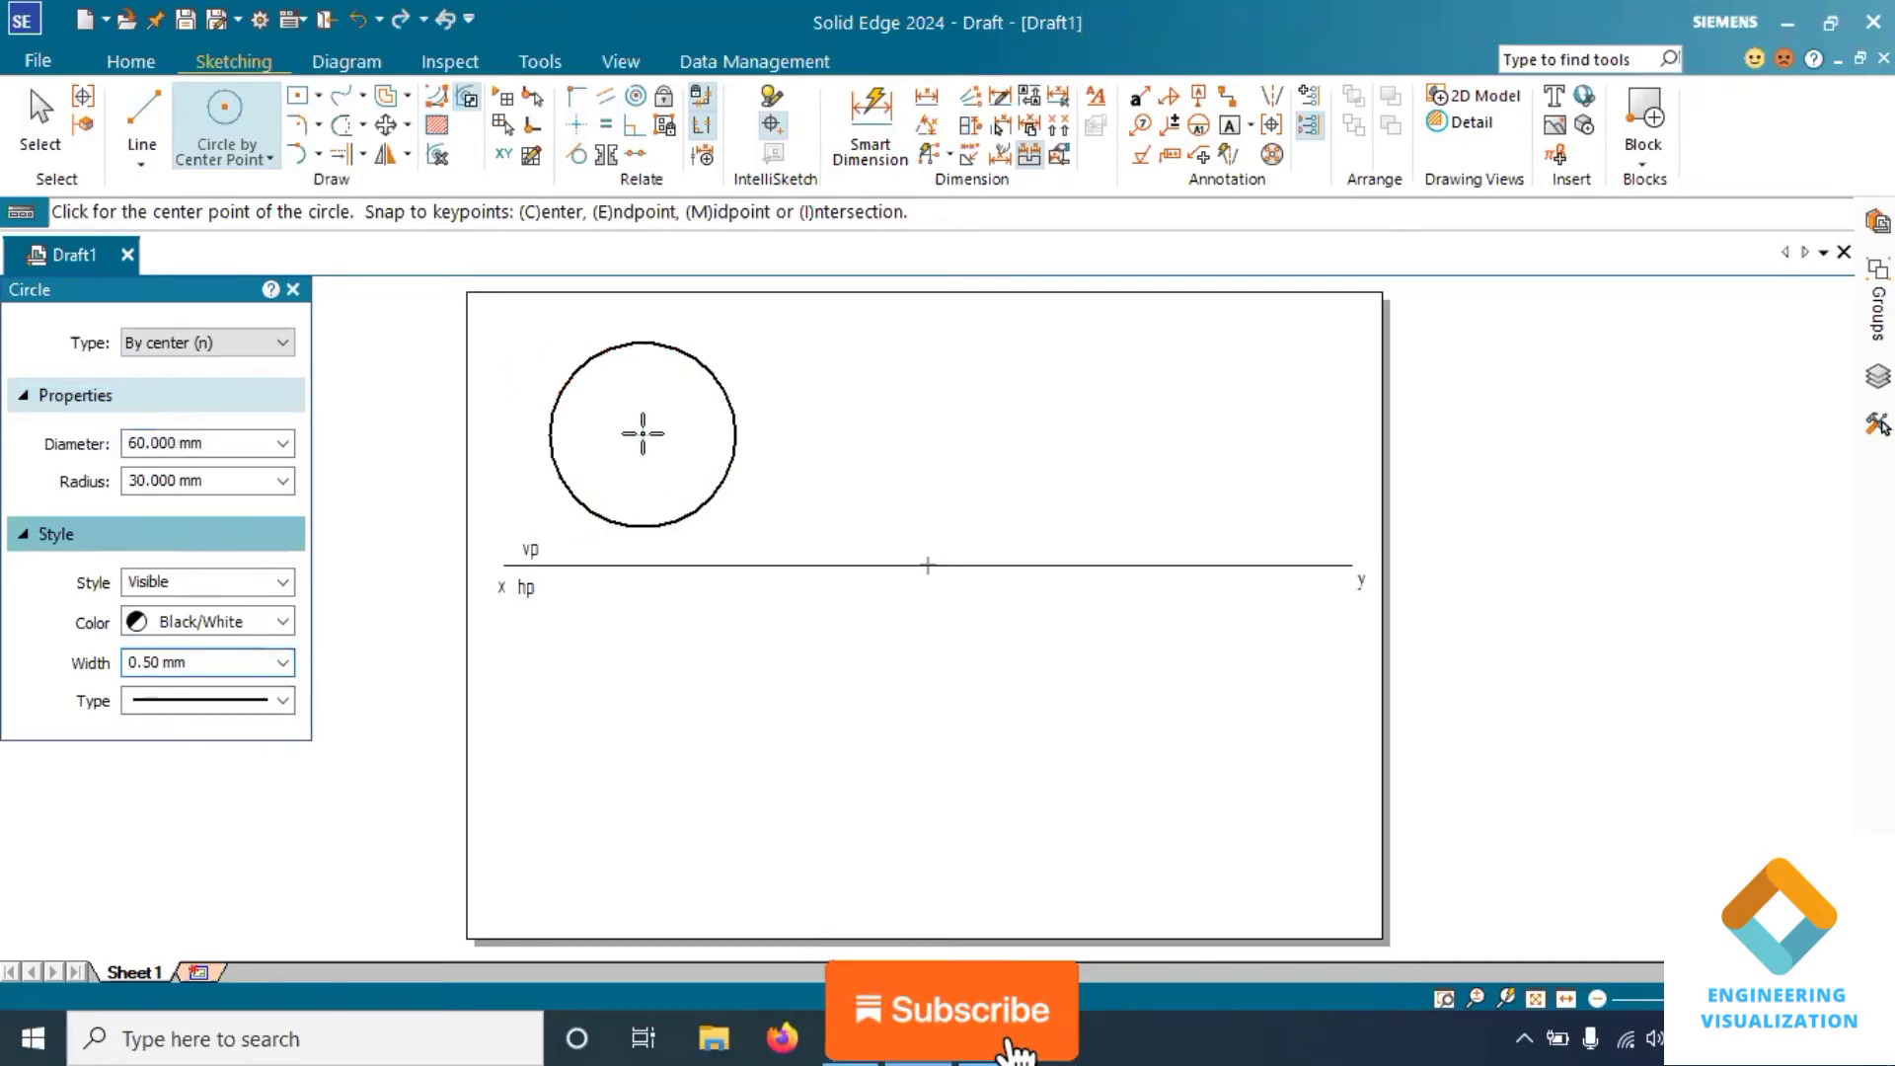
pyautogui.rightClick(821, 397)
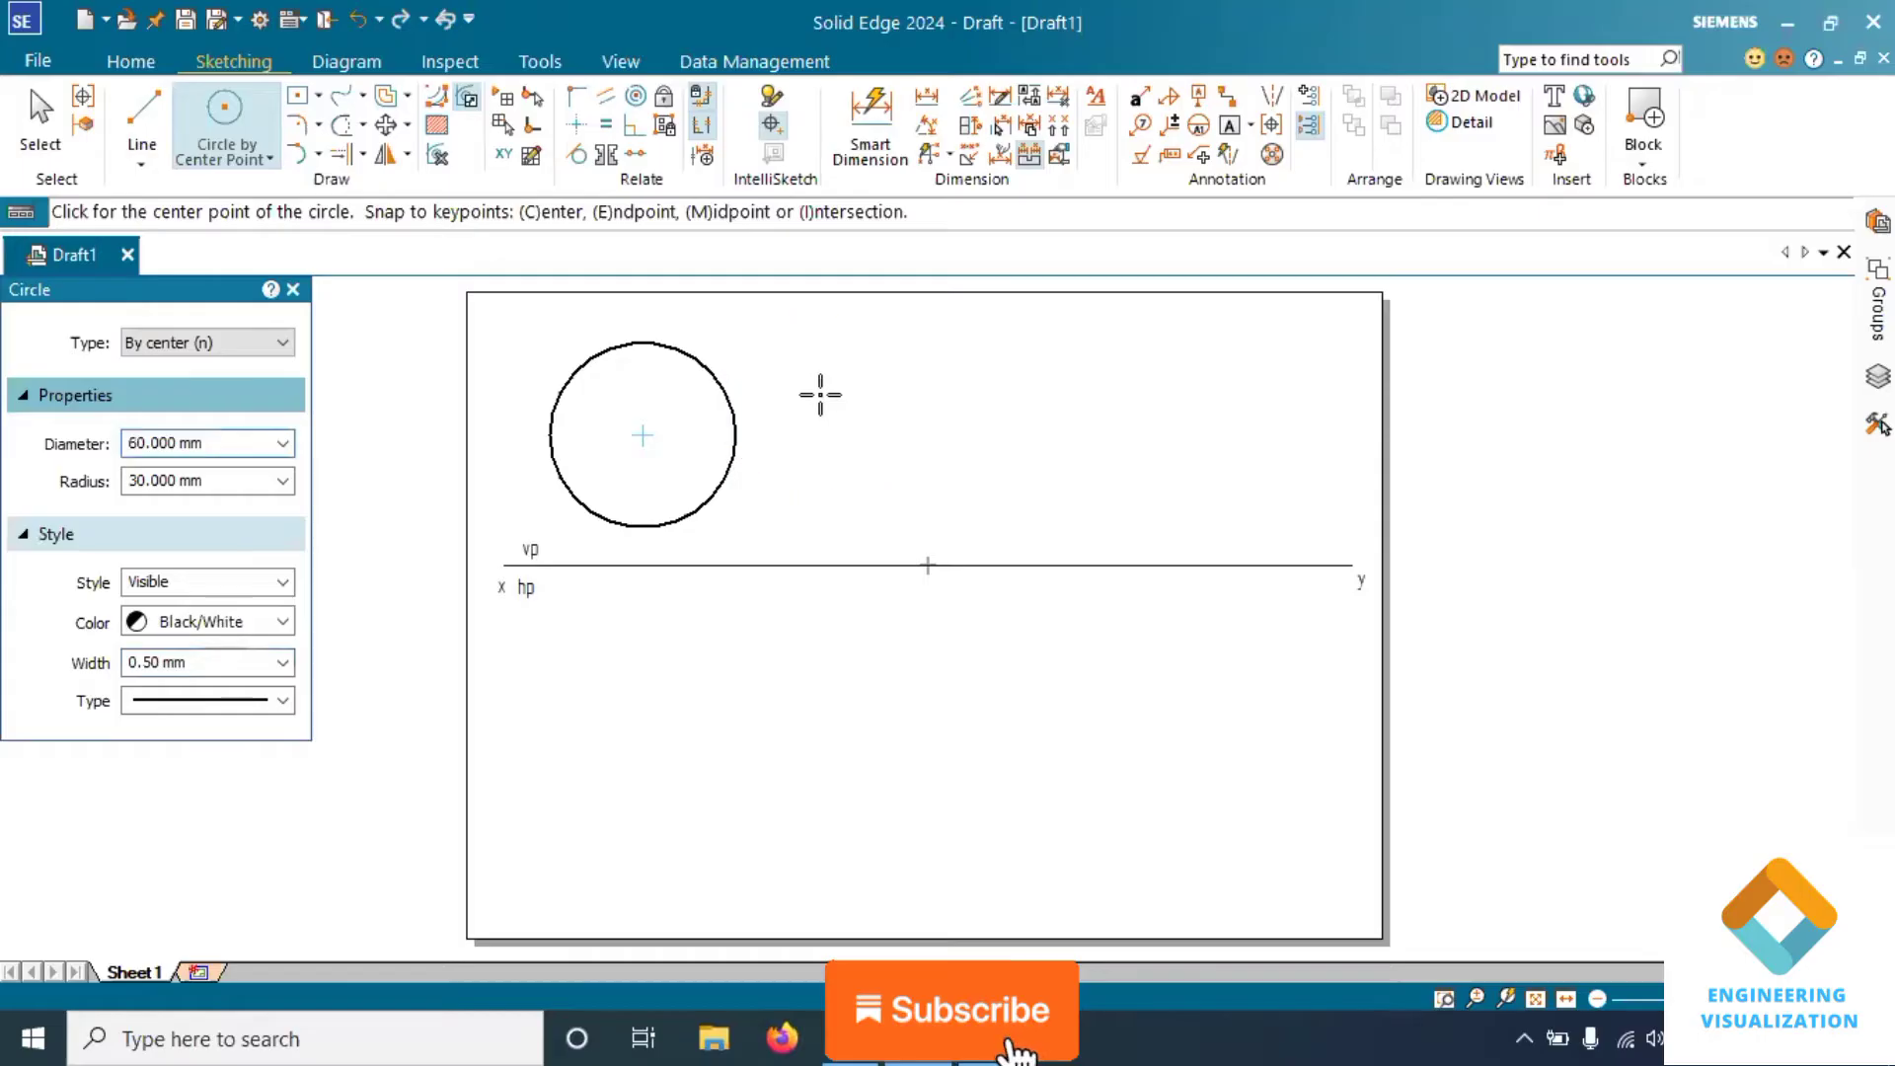
# Draw a horizontal and a vertical 30 mm radius line from the circle's centre to its rightmost and topmost points
pyautogui.click(144, 111)
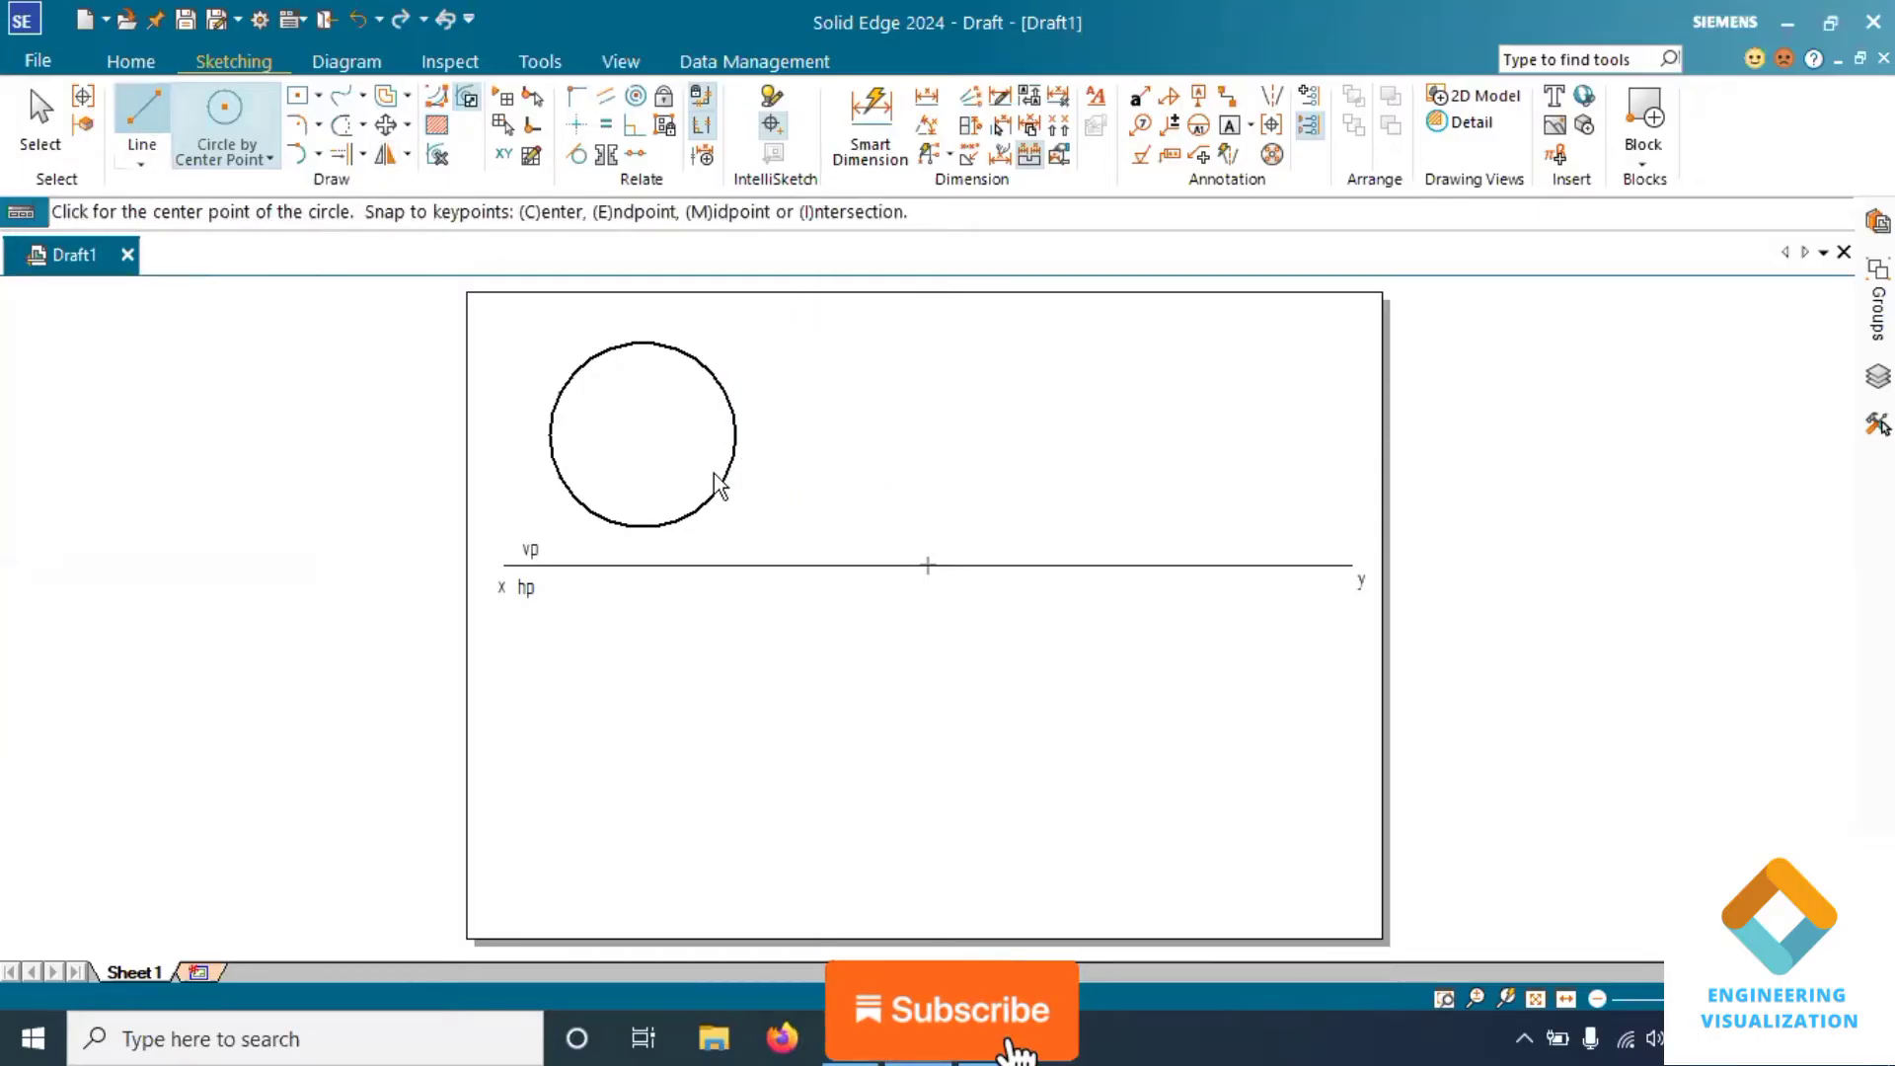
pyautogui.press('l')
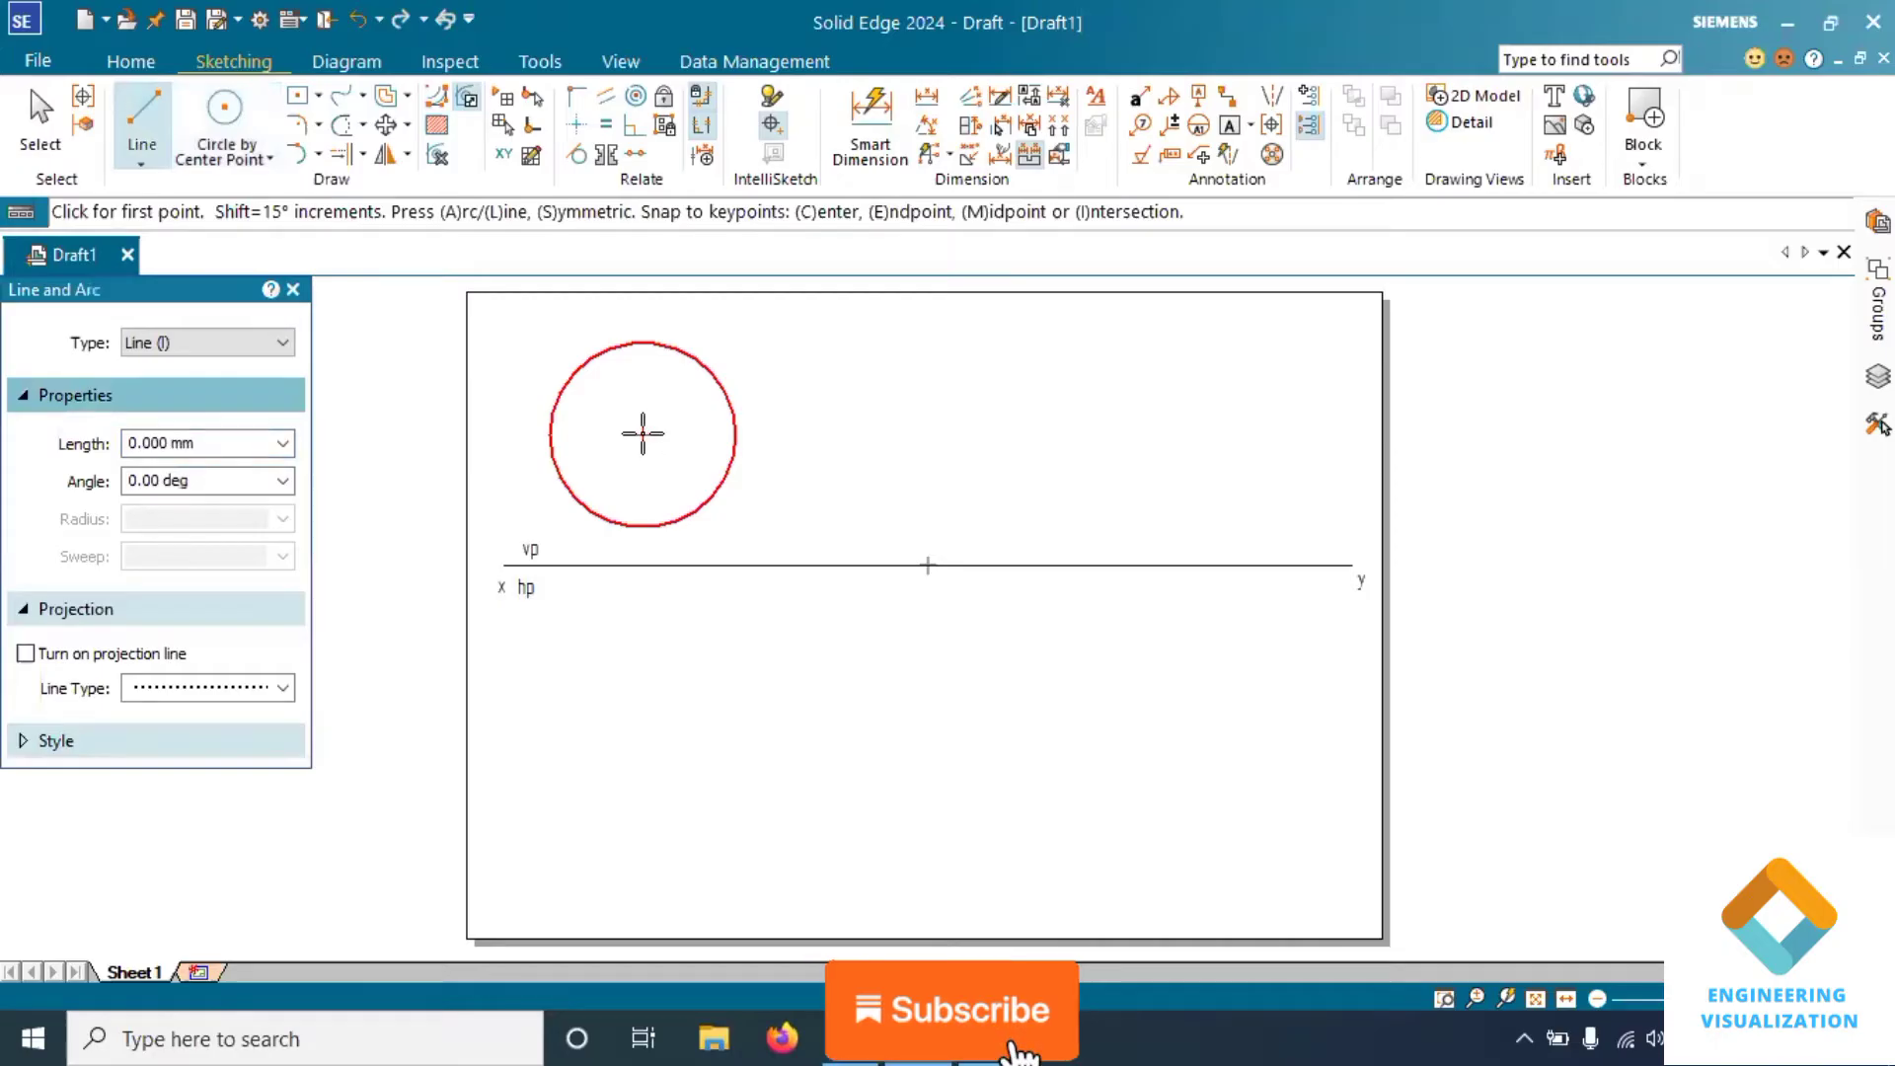
pyautogui.click(642, 434)
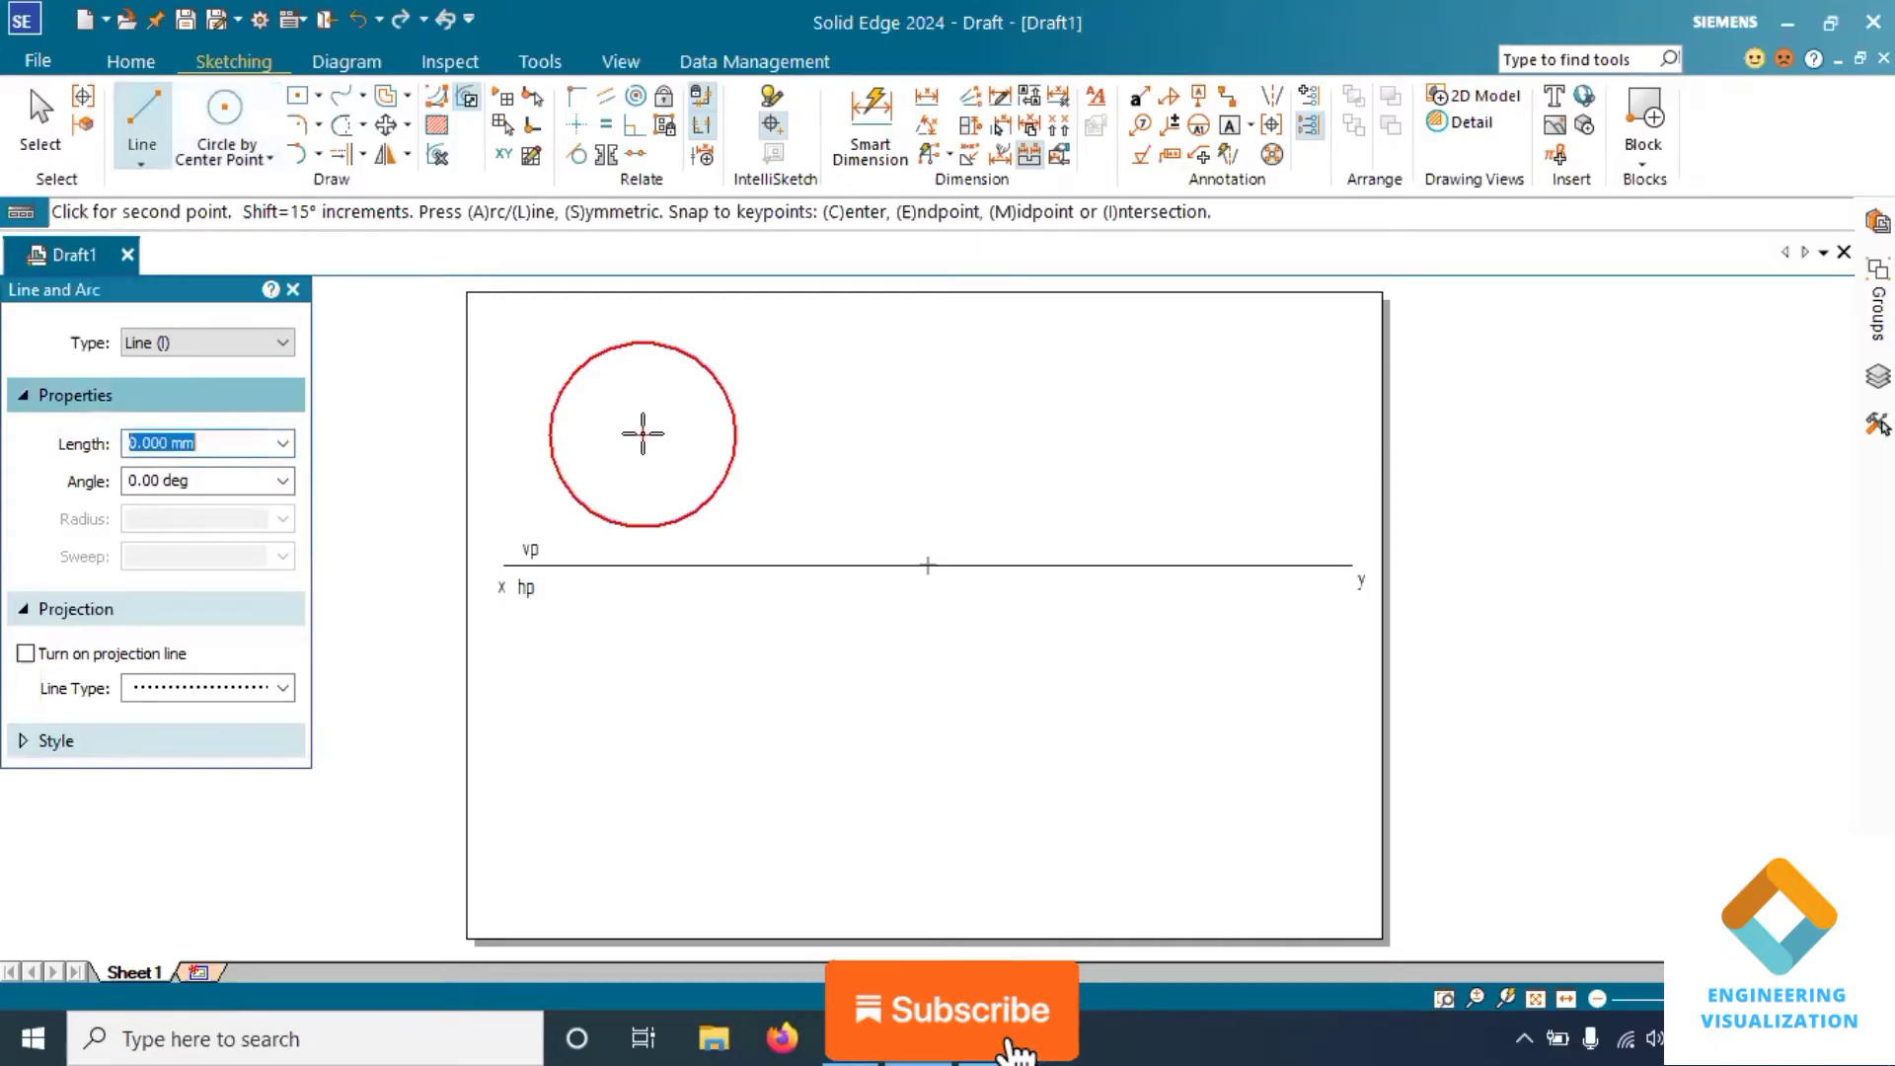
pyautogui.click(736, 436)
pyautogui.rightClick(851, 373)
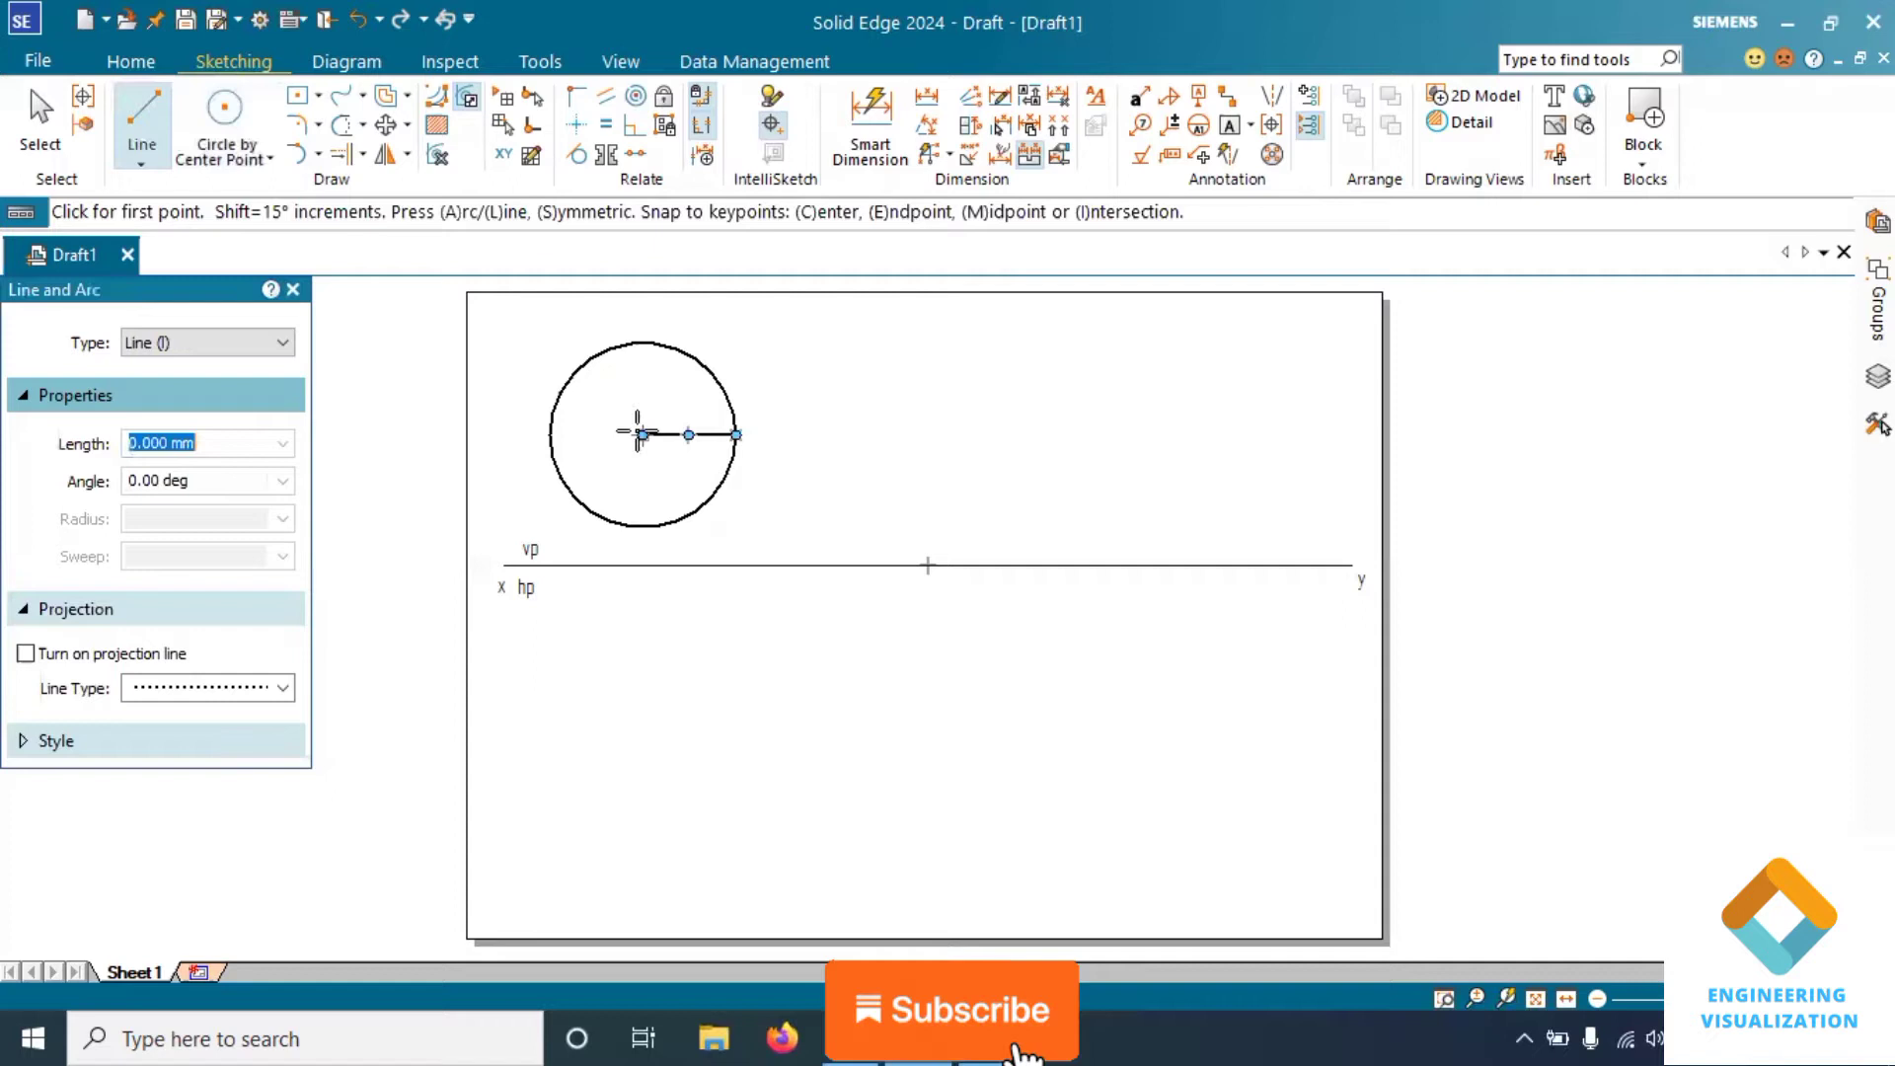
pyautogui.click(643, 433)
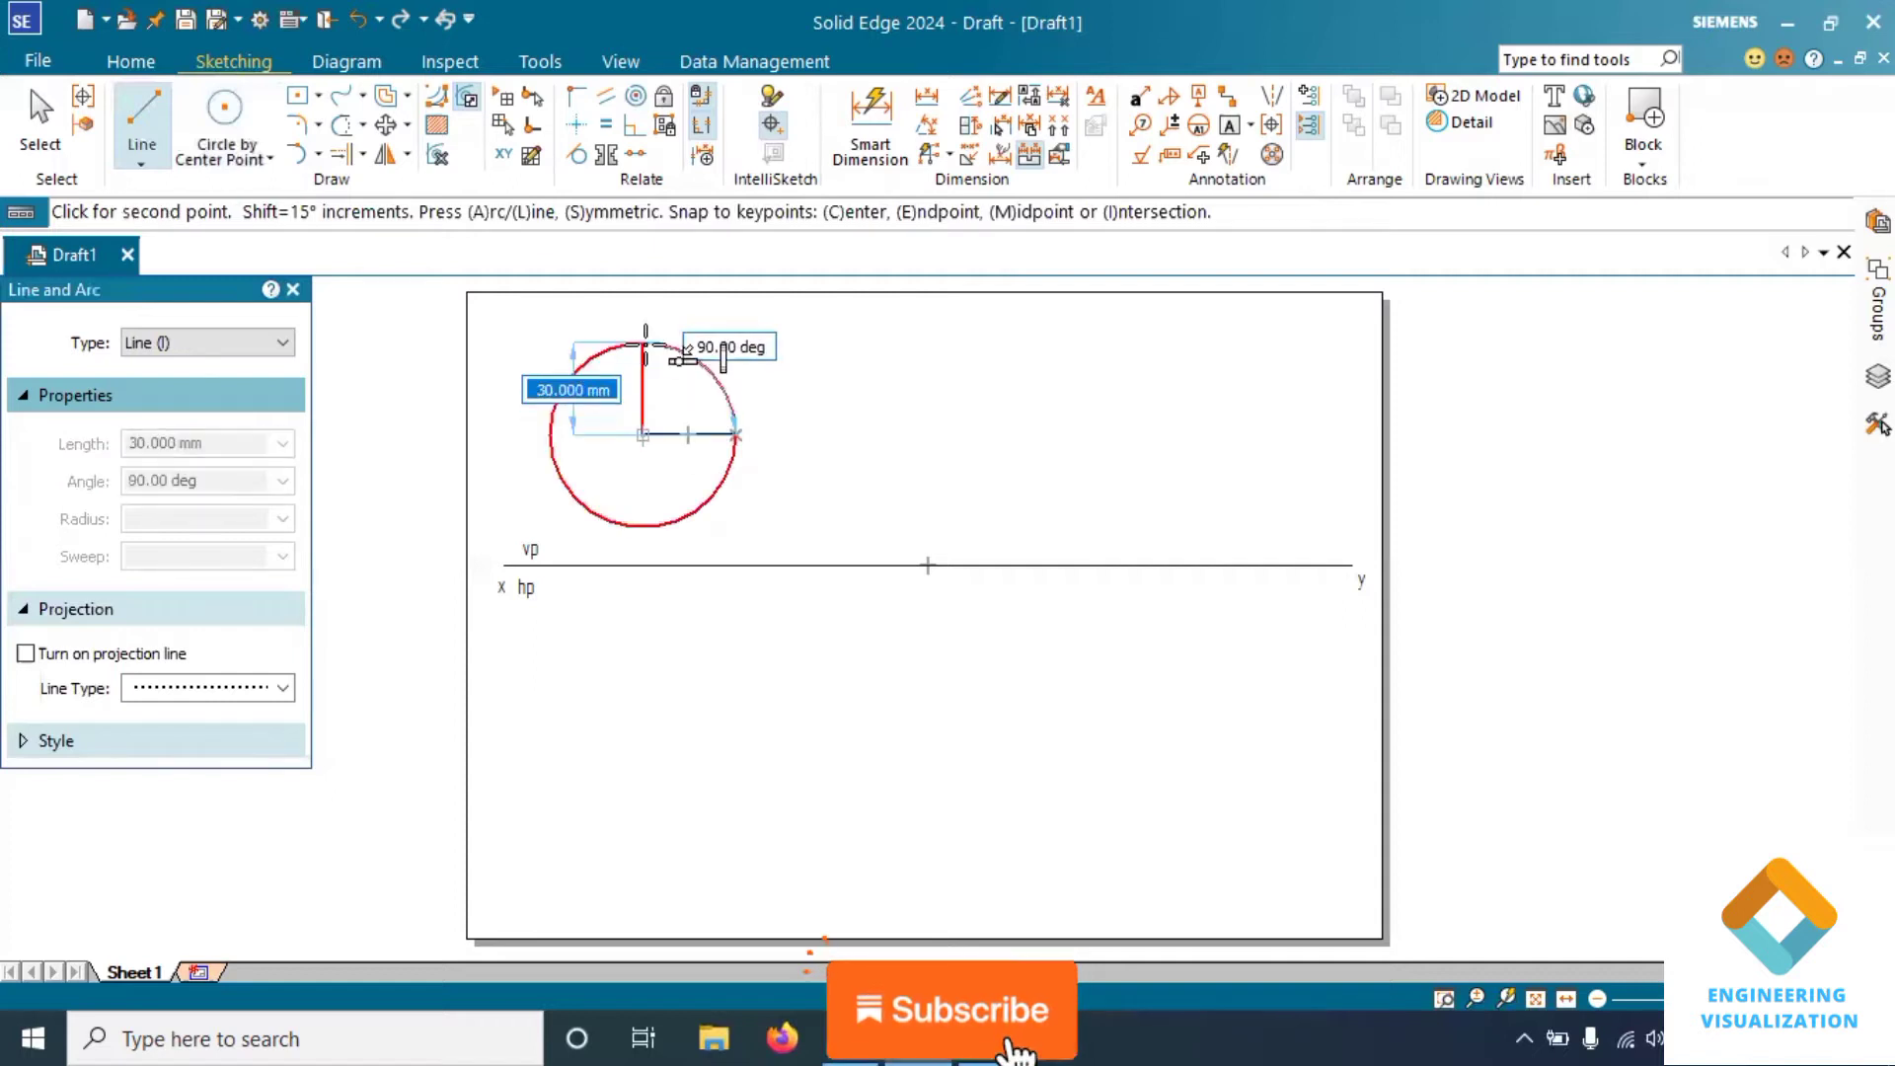
pyautogui.rightClick(645, 380)
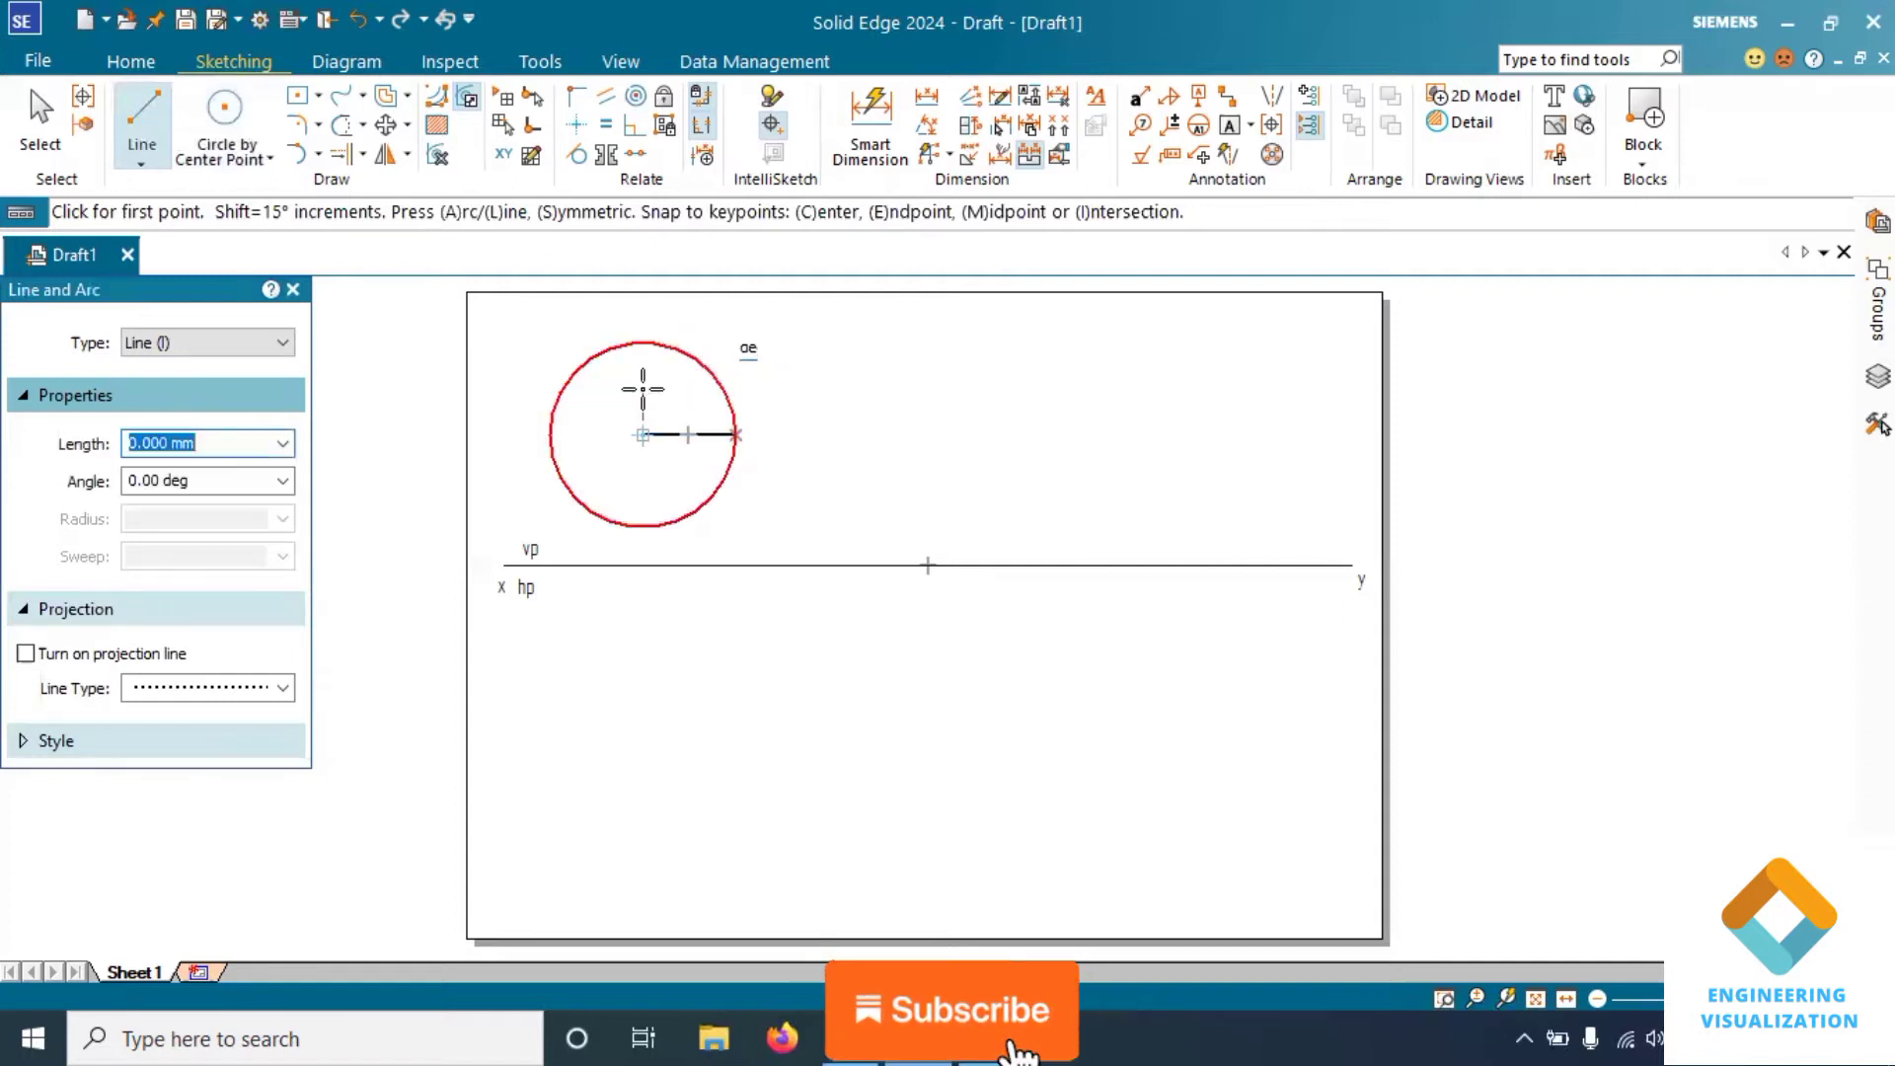
pyautogui.click(643, 435)
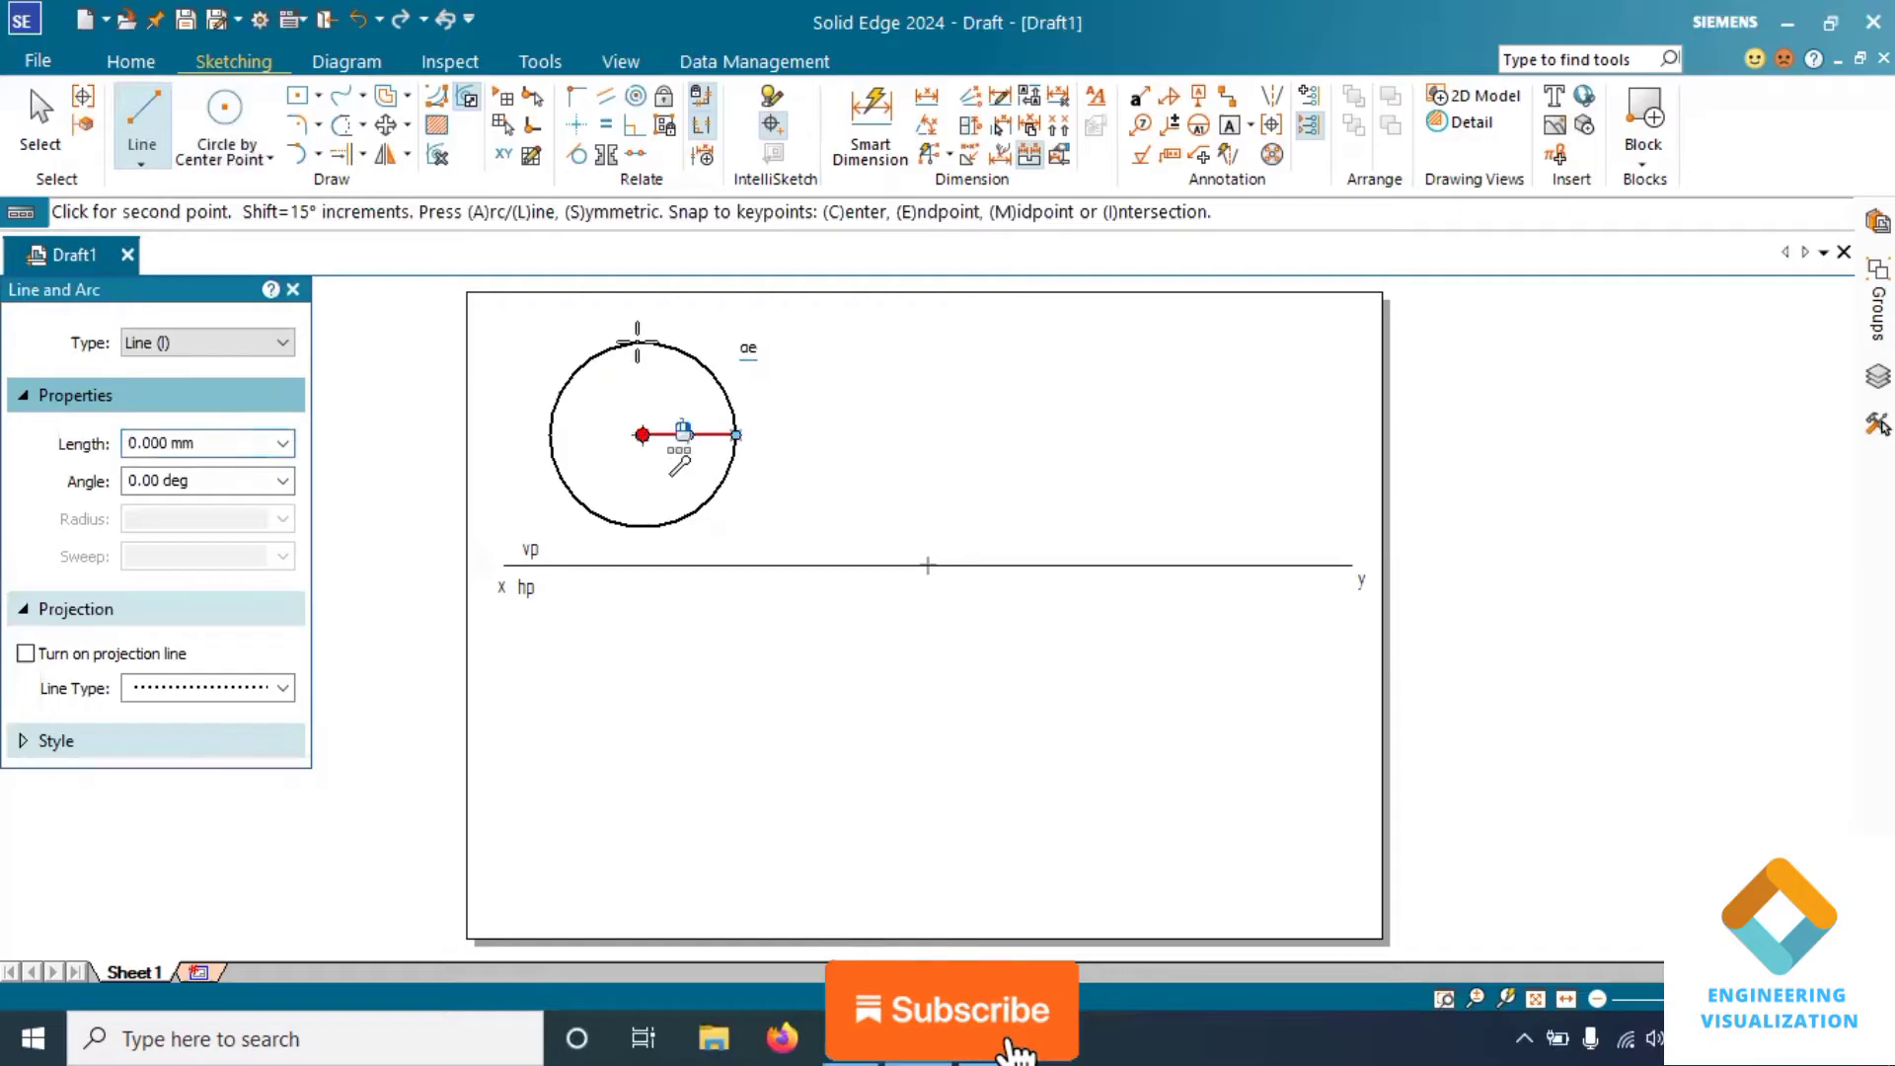
pyautogui.click(643, 343)
pyautogui.rightClick(638, 343)
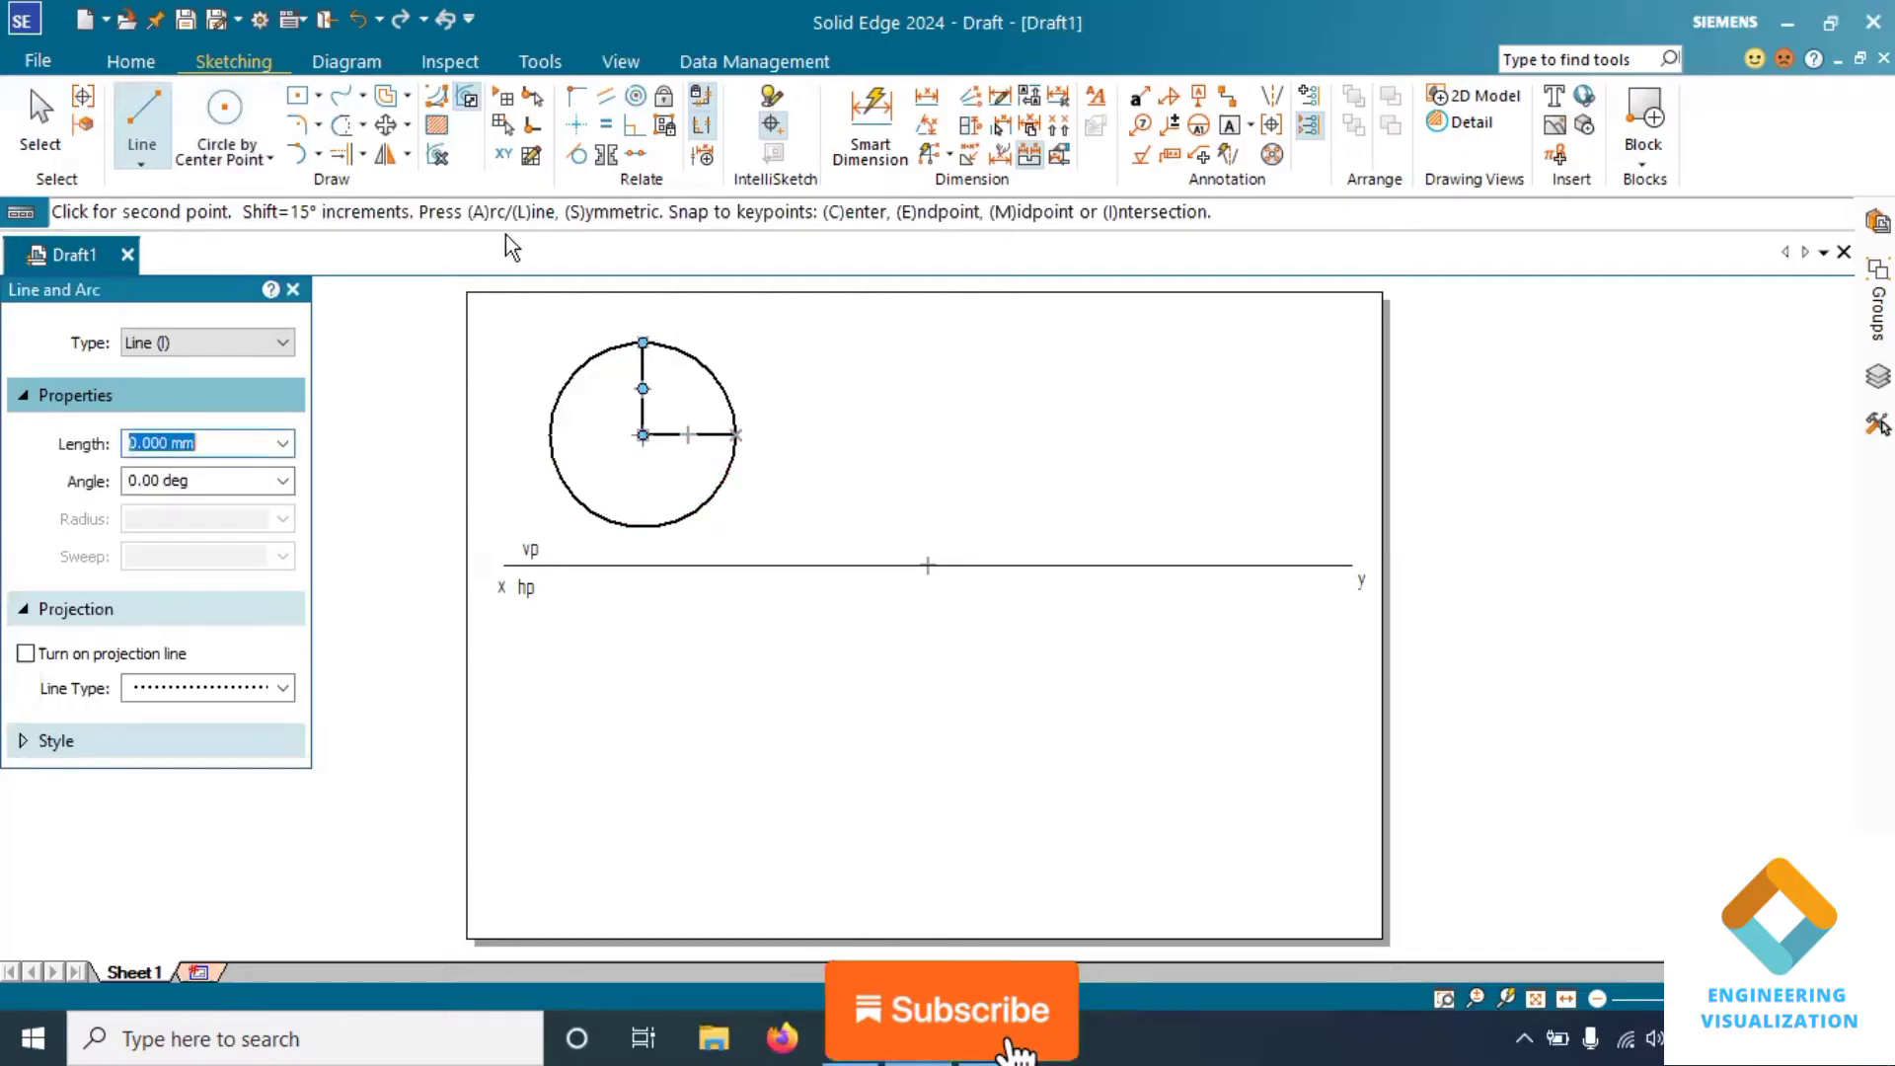
# Extend both radius lines through the centre to the opposite side of the circle, forming two full diameters
pyautogui.click(342, 156)
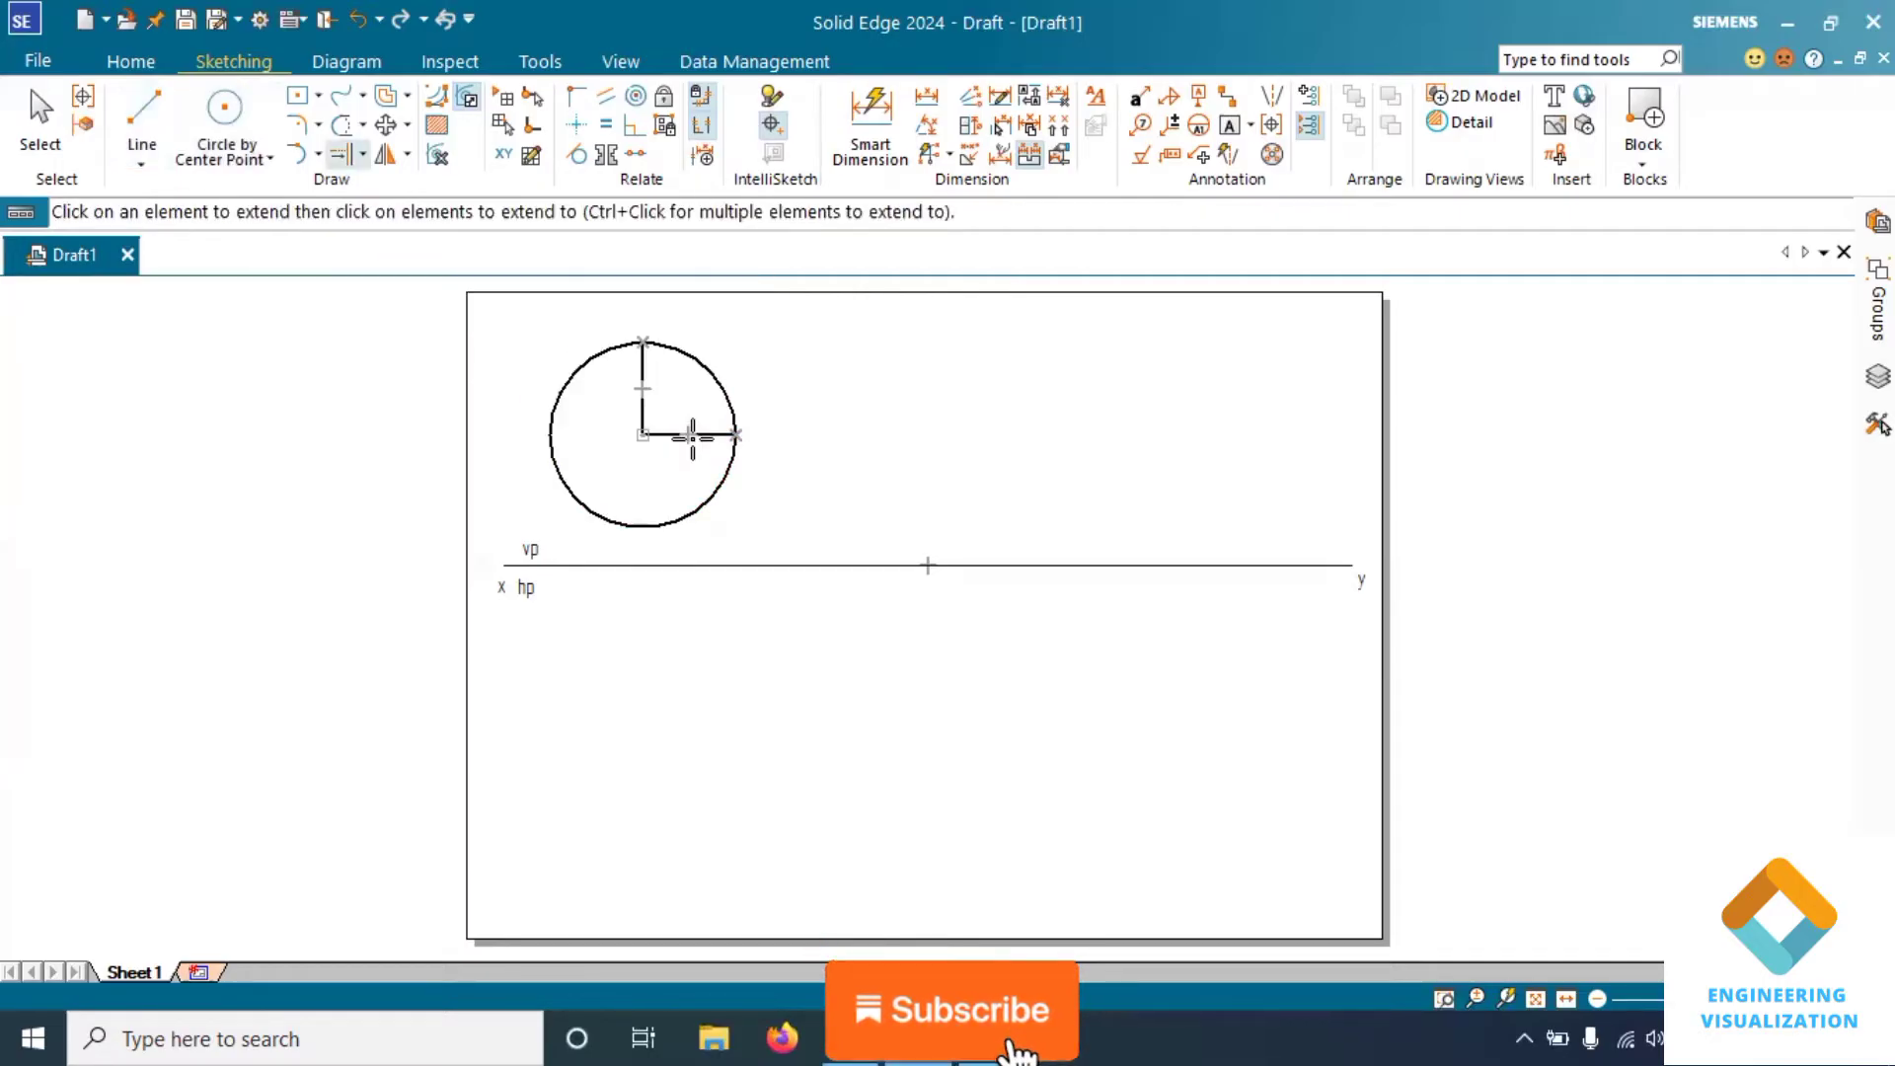
pyautogui.click(657, 435)
pyautogui.click(643, 405)
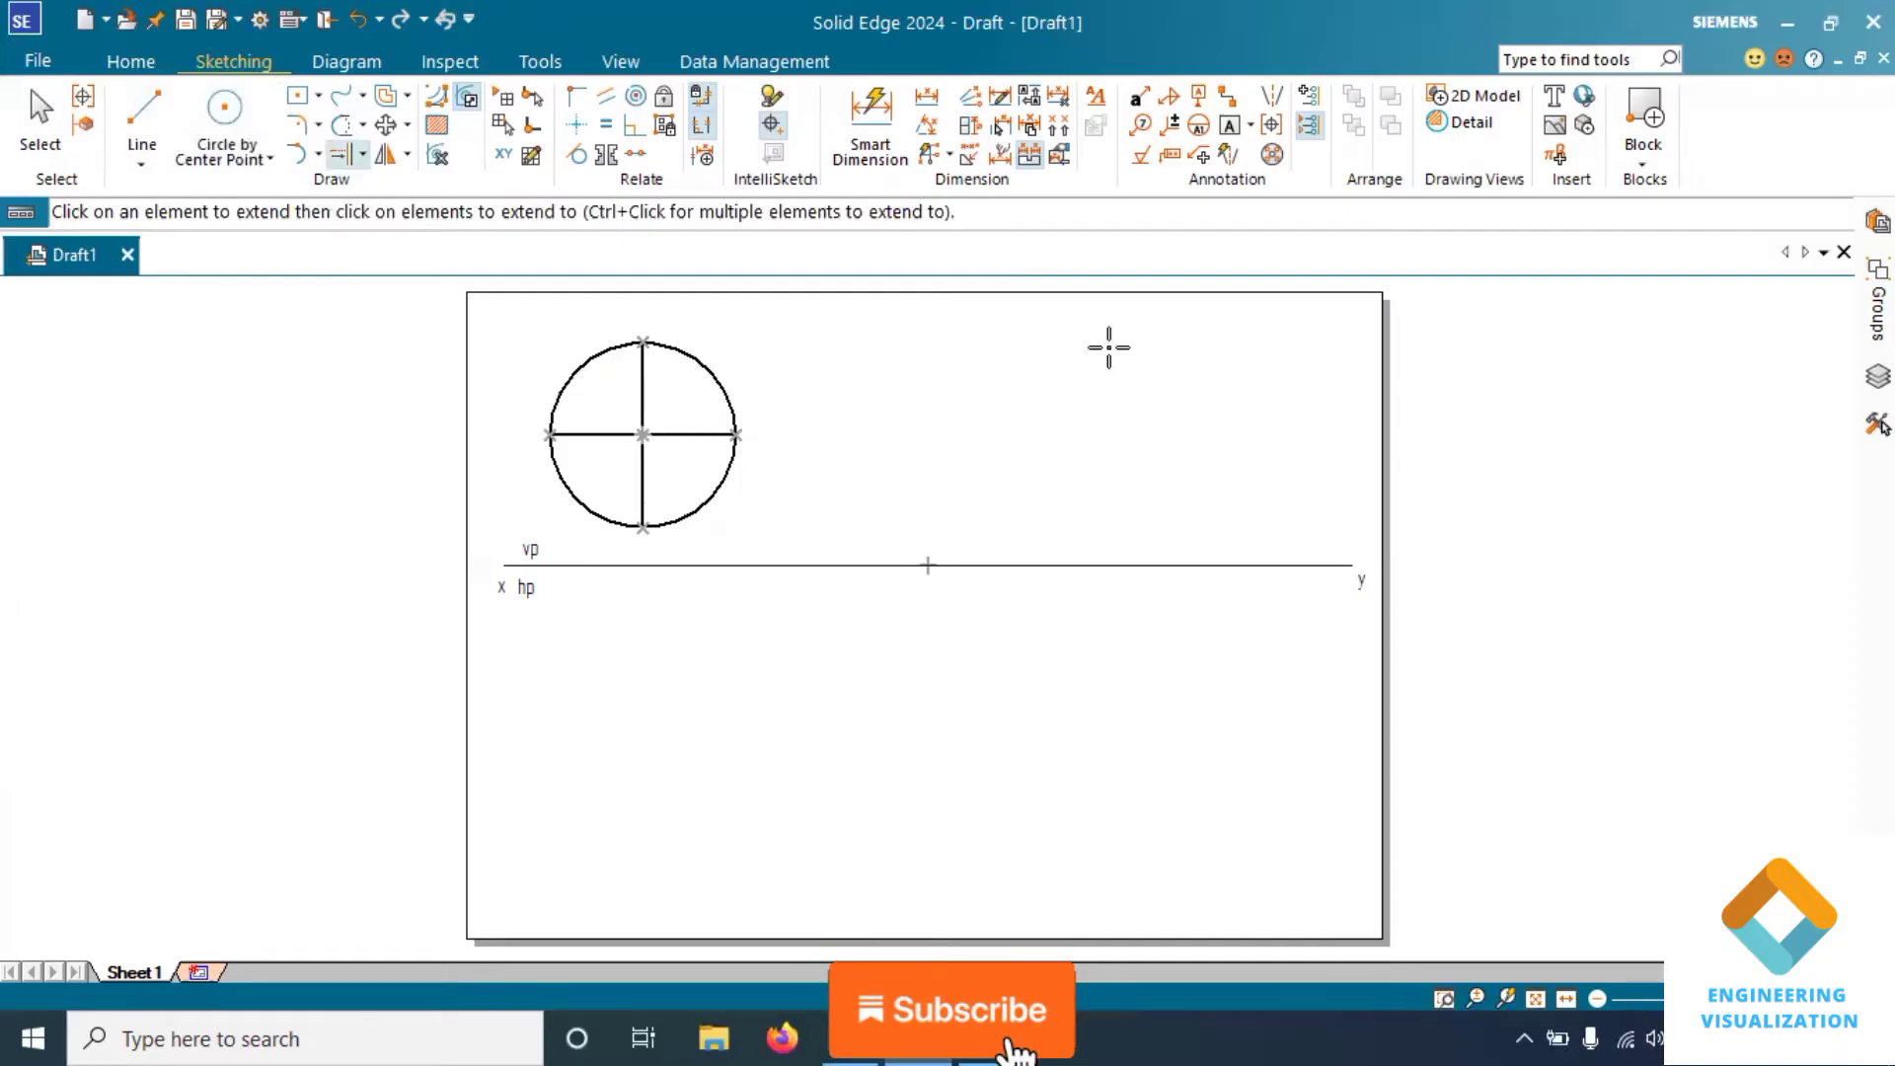
# Label the circle's diameter ends in size 5 text: a' at the left, b' at the bottom, c' at the right and d' at the top
pyautogui.click(1229, 127)
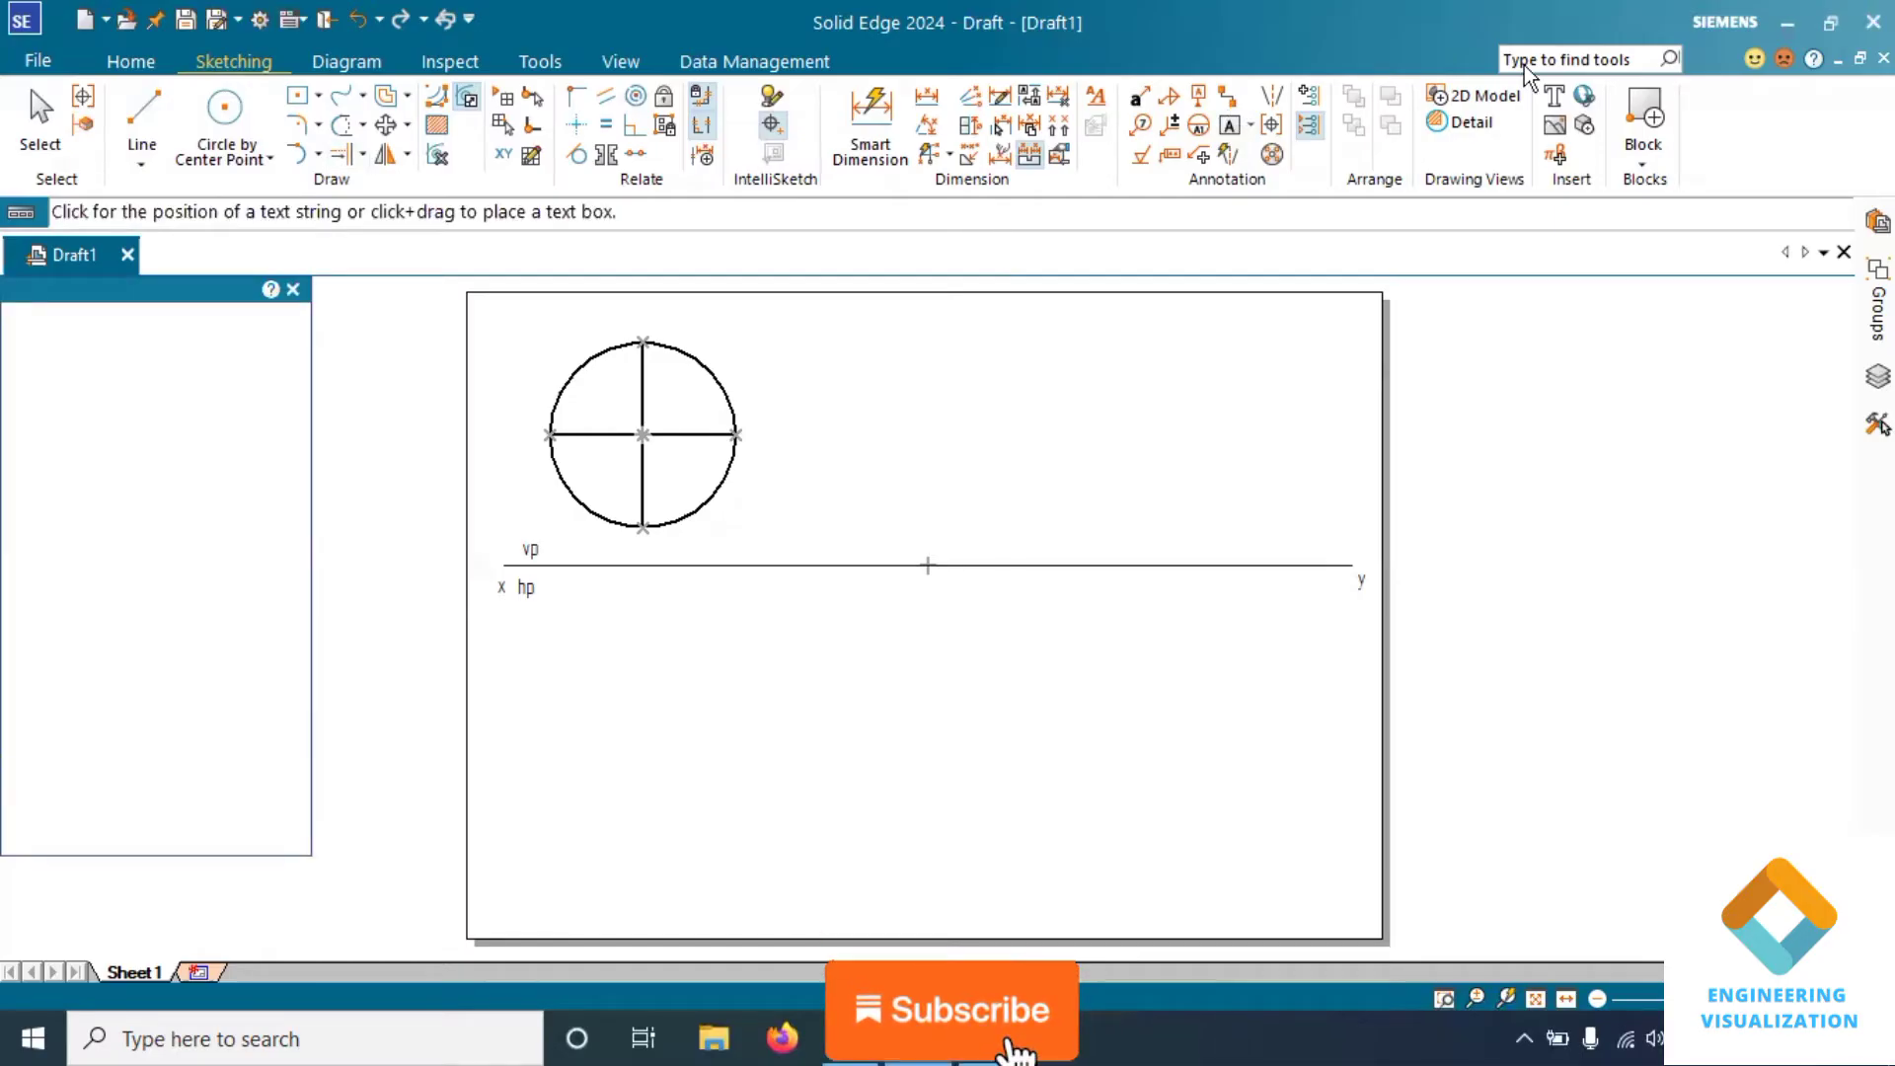
pyautogui.click(526, 422)
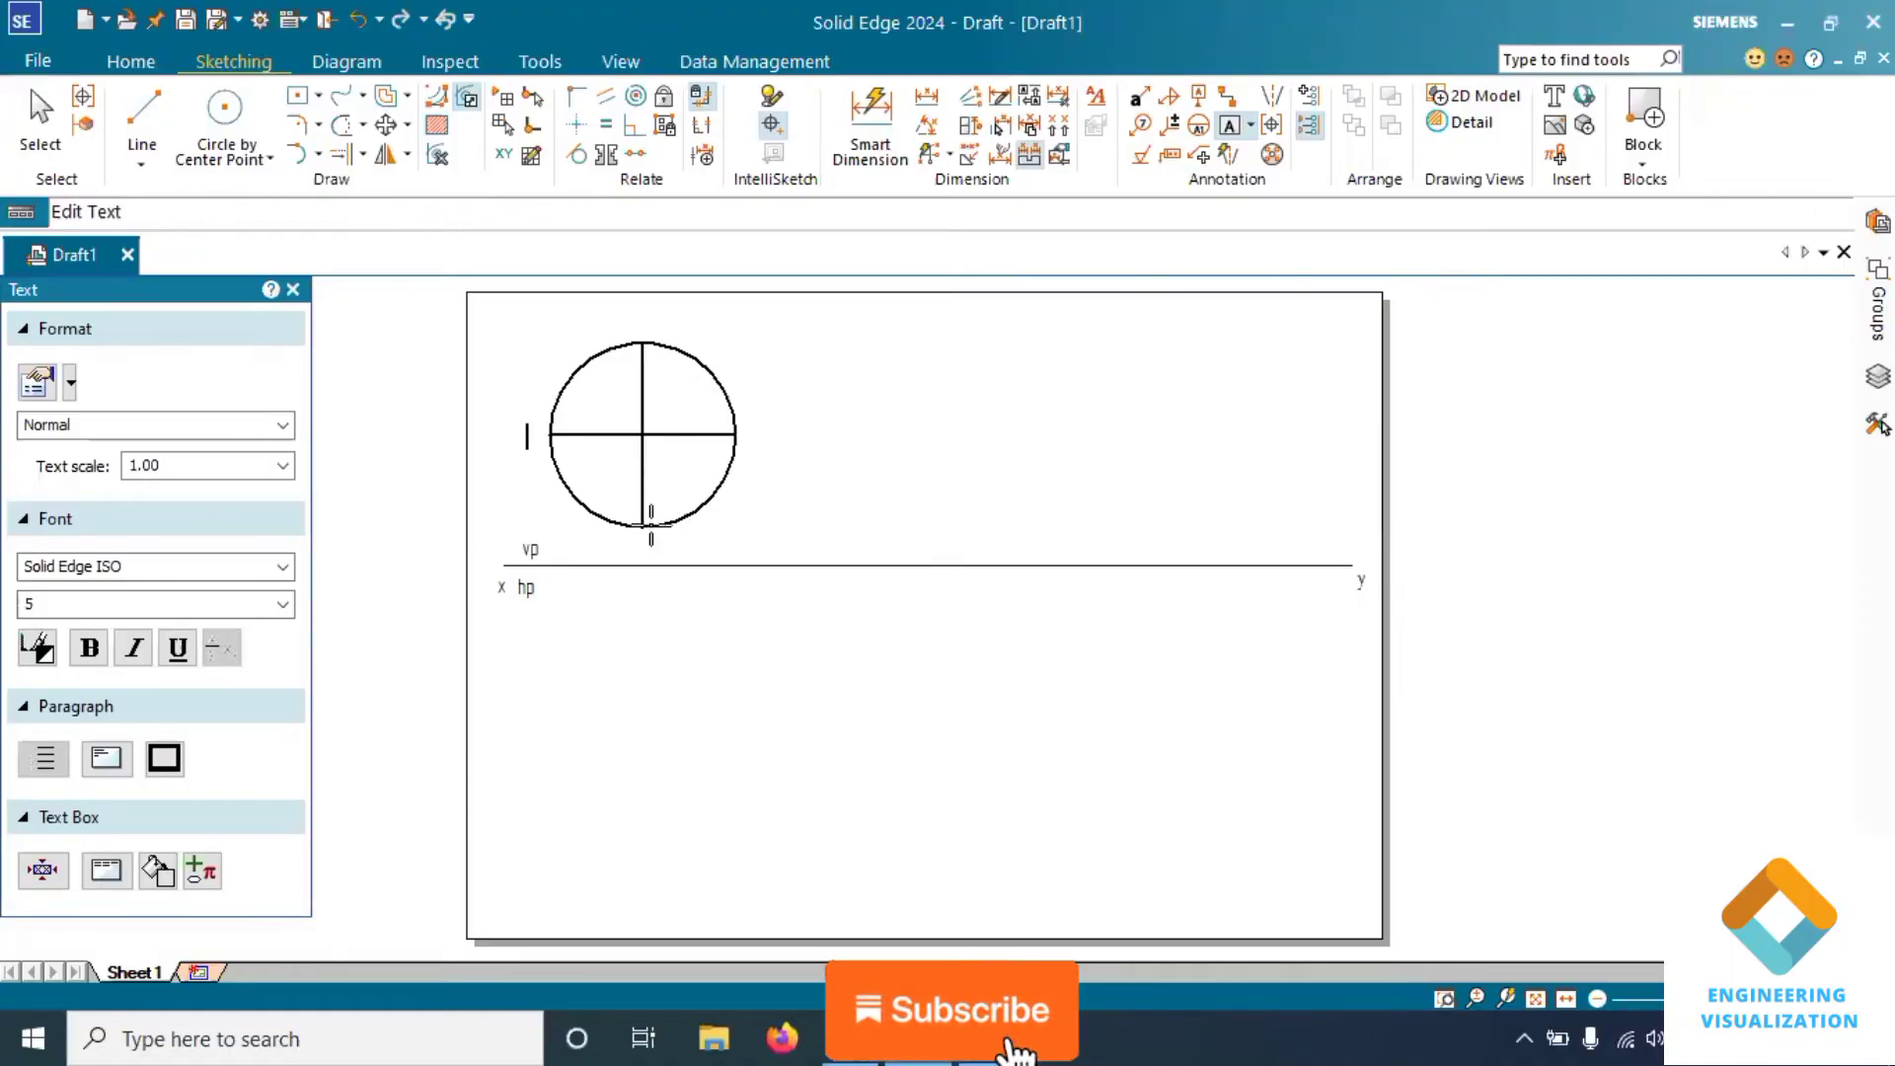
pyautogui.write("a'")
pyautogui.press('Escape')
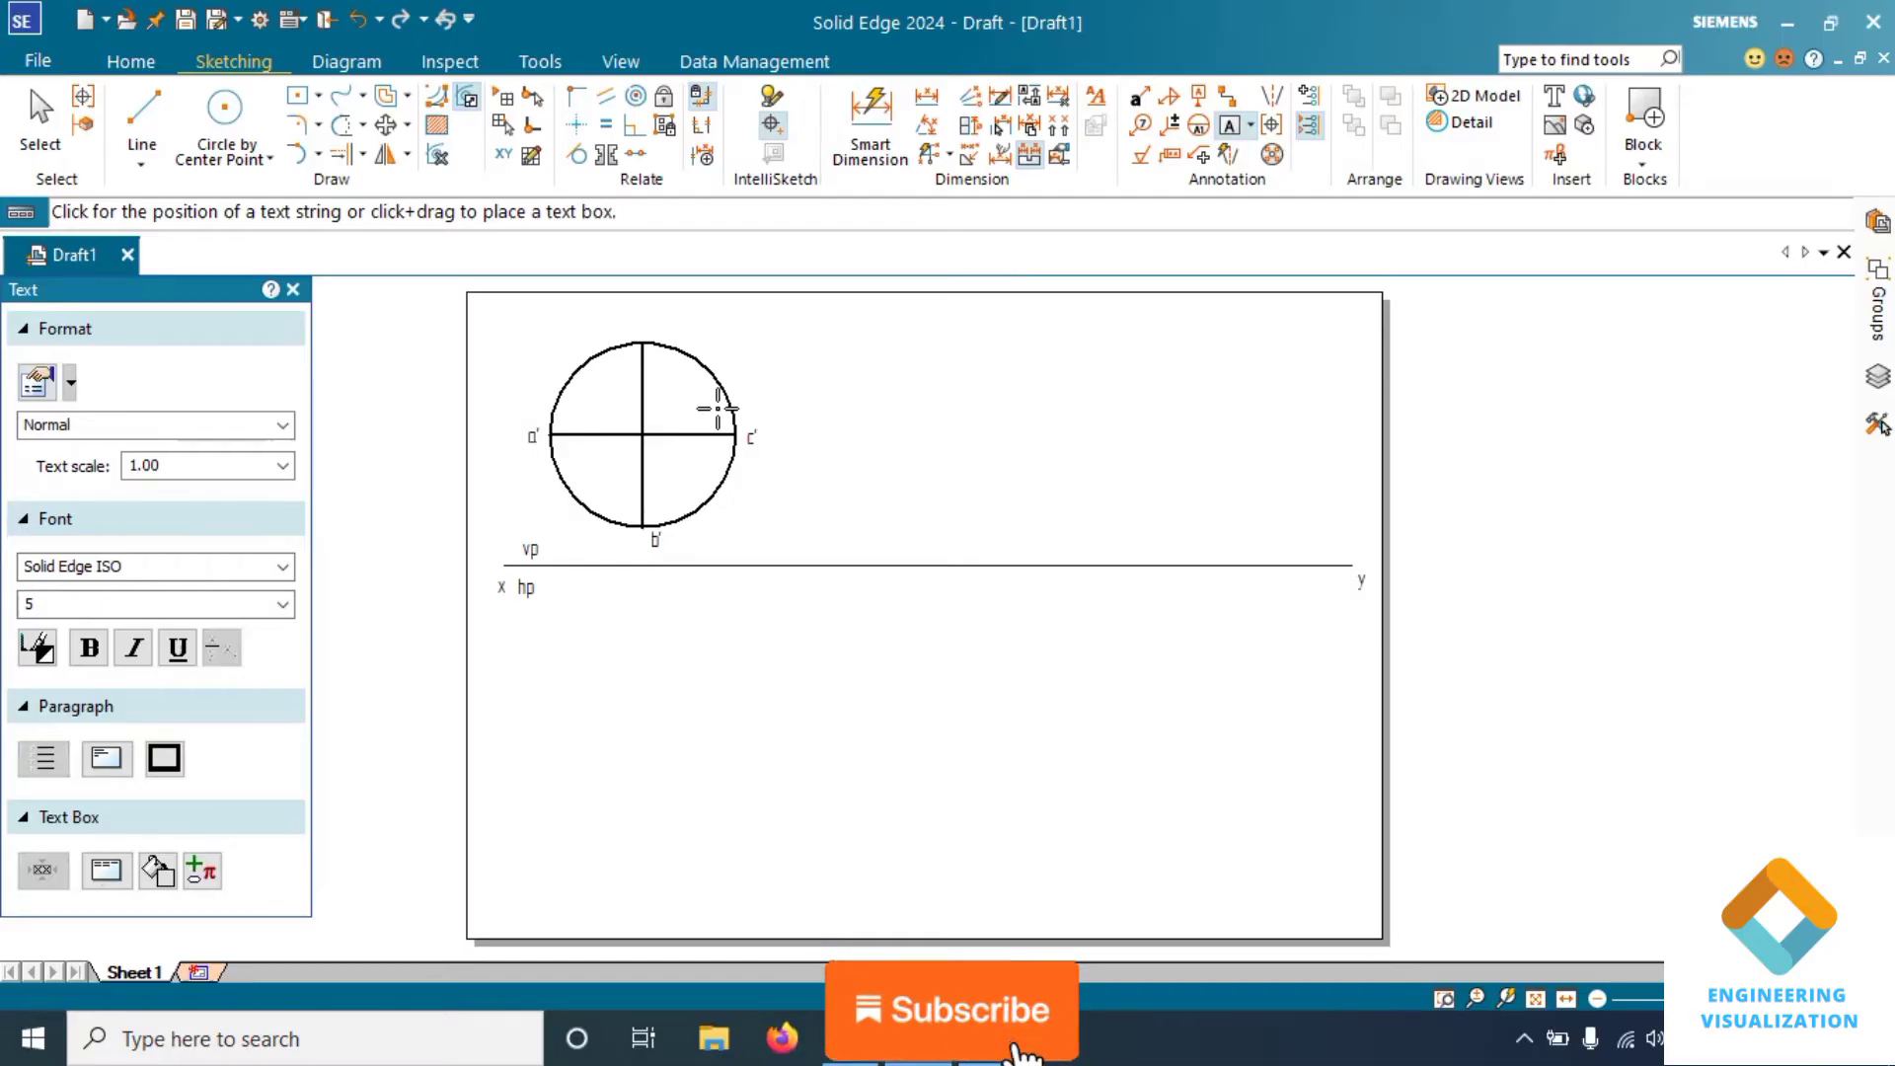
pyautogui.click(646, 322)
pyautogui.write("d'")
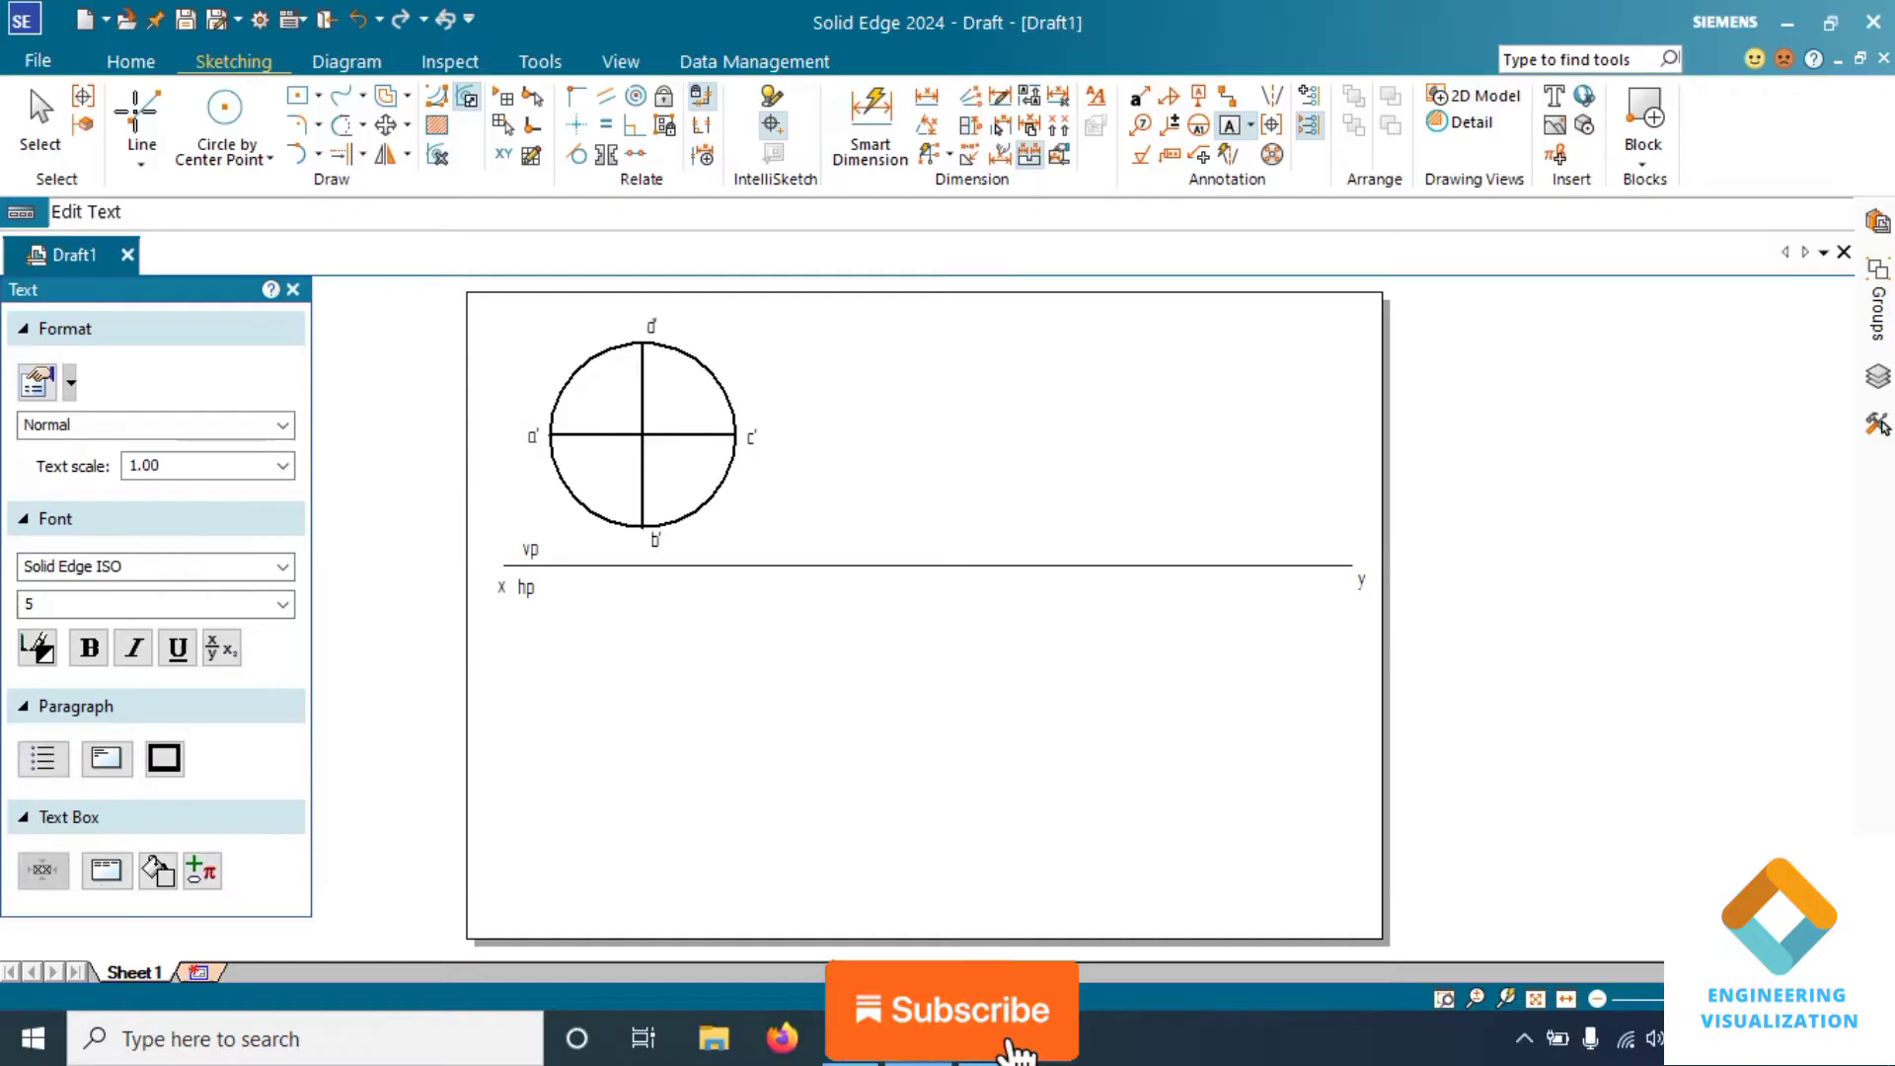
pyautogui.click(648, 326)
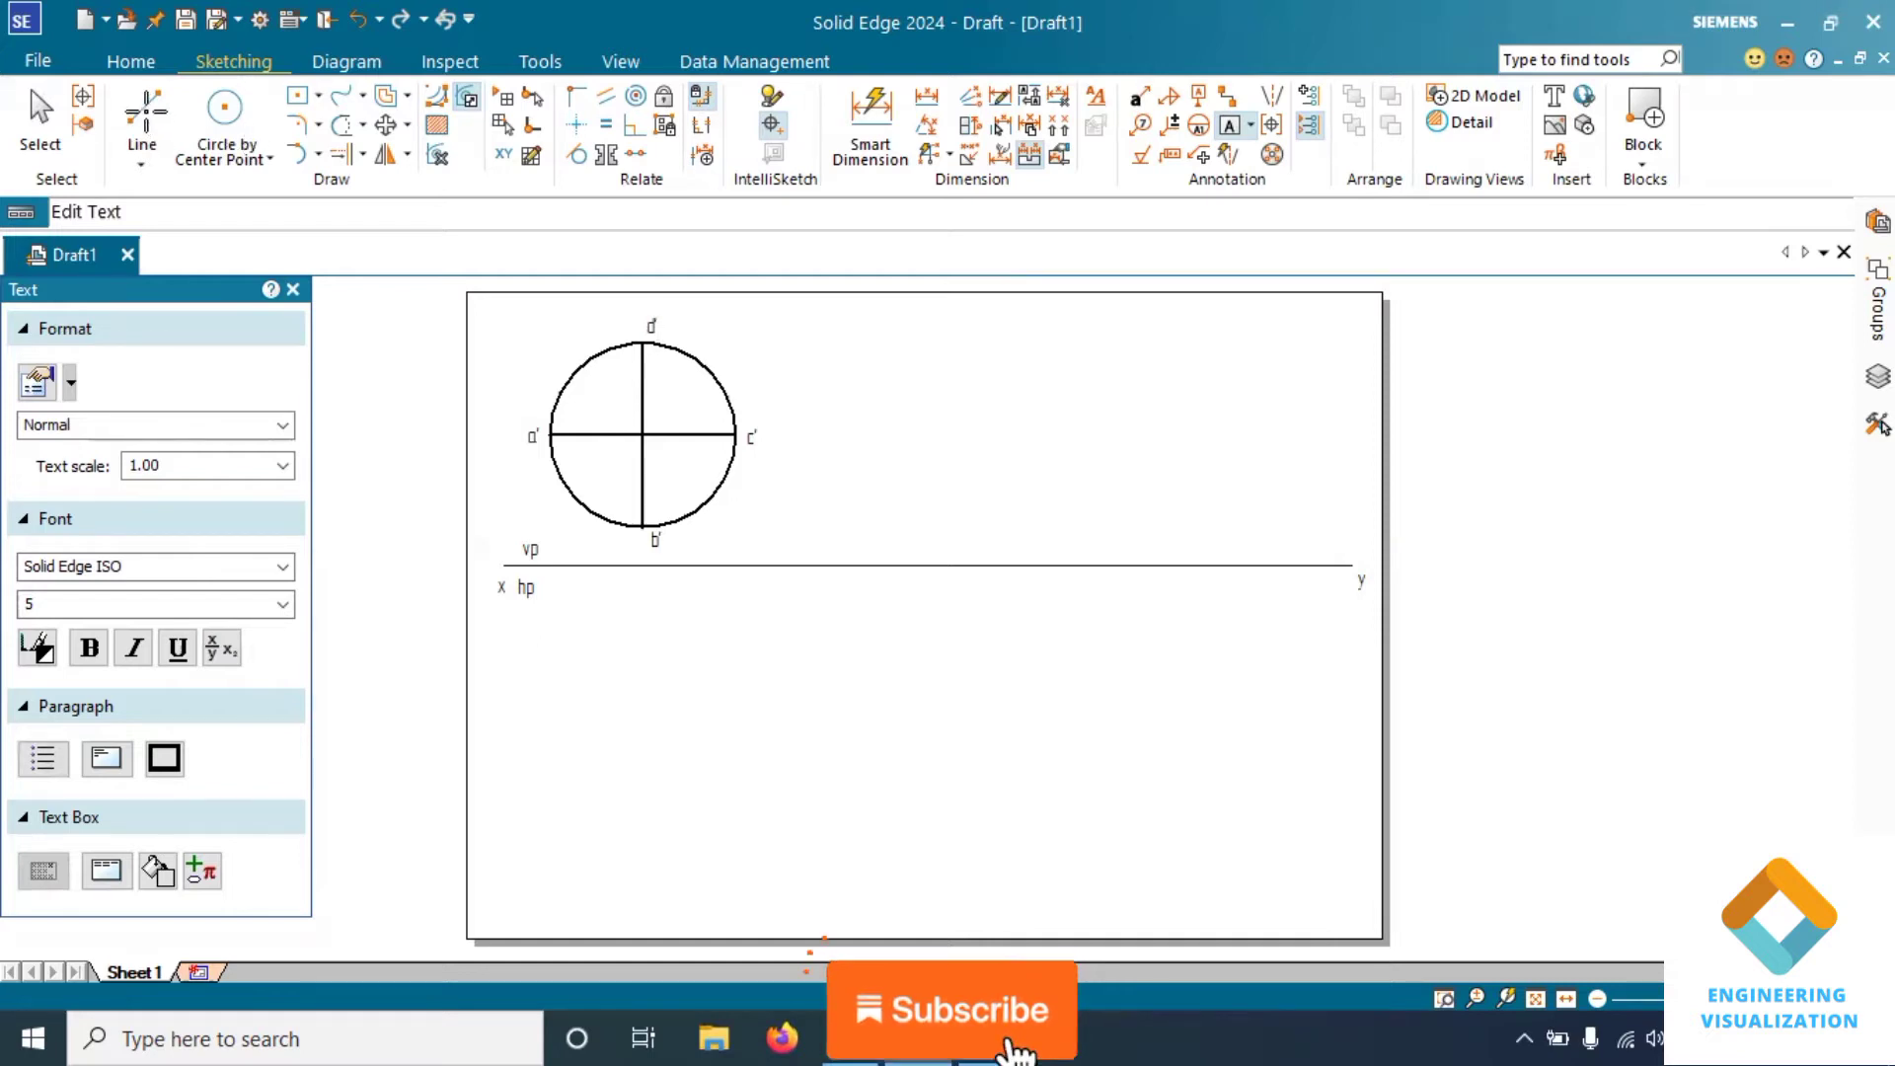
pyautogui.click(146, 112)
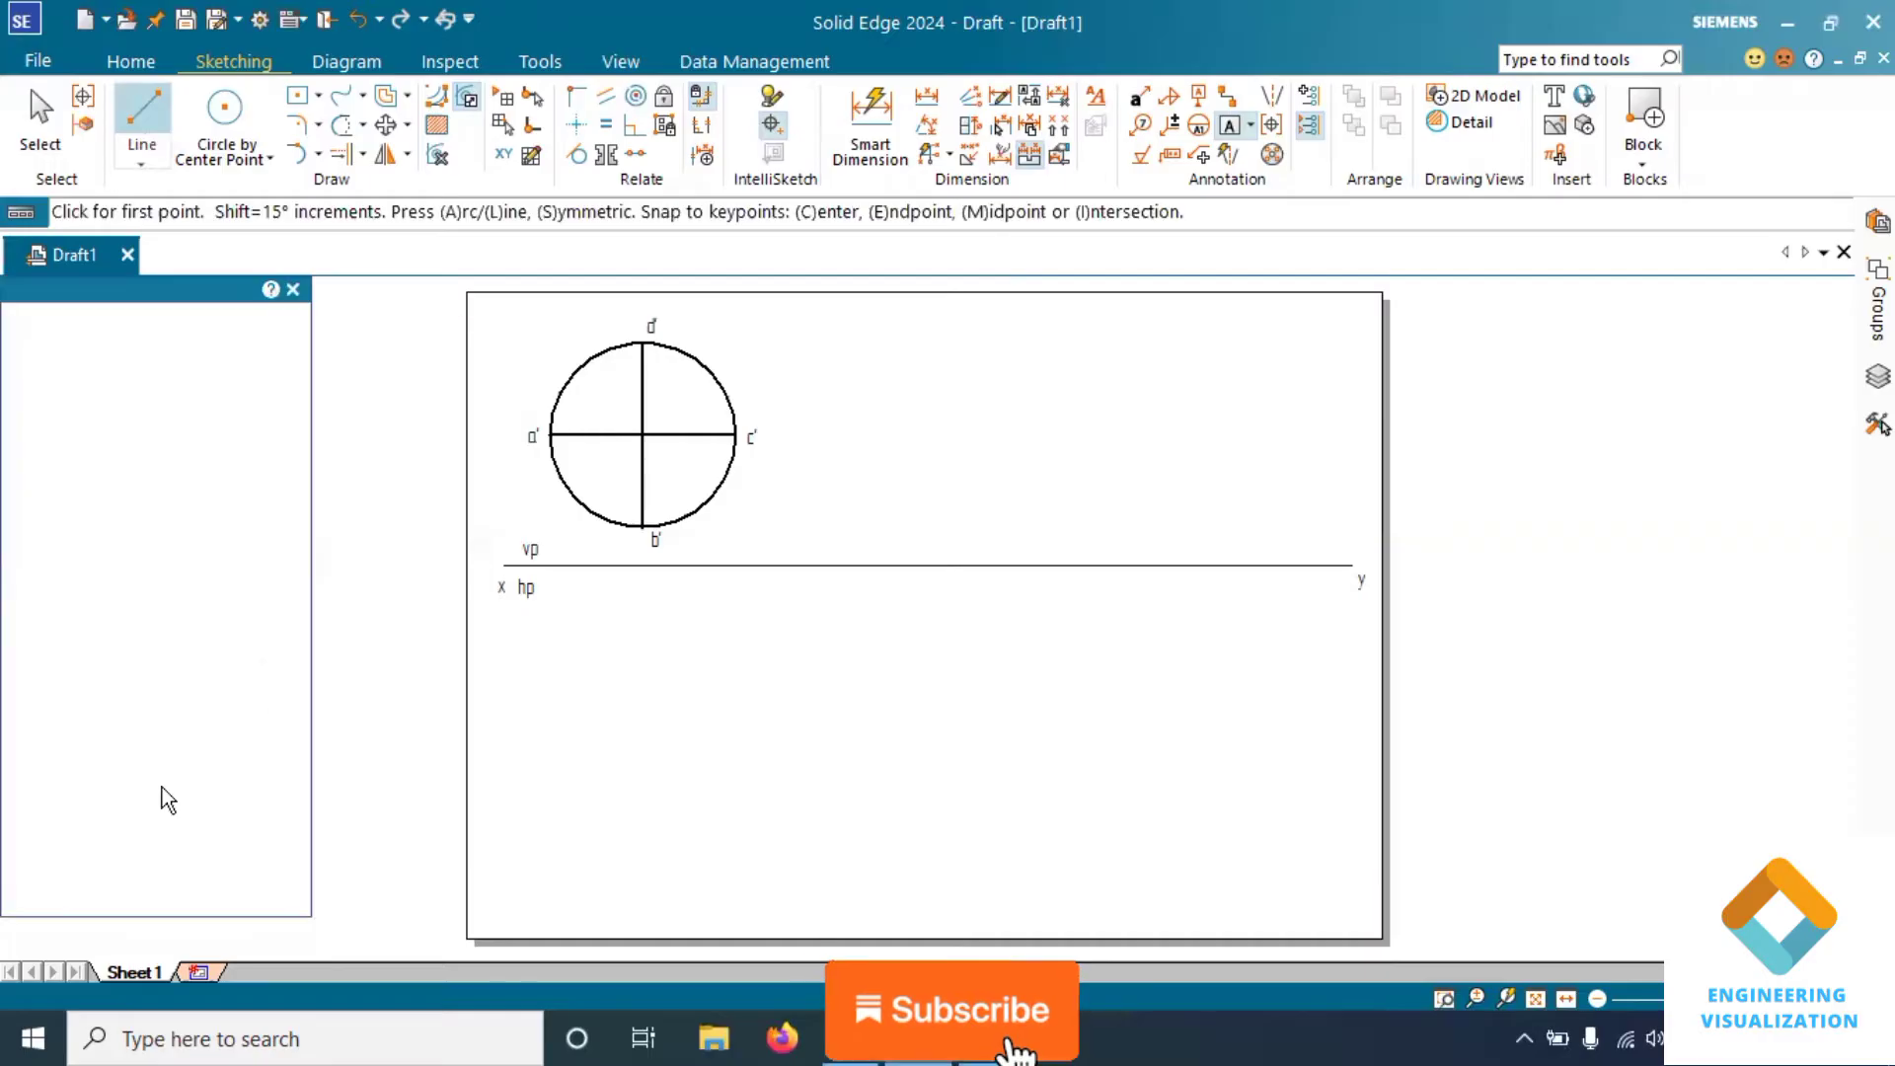
pyautogui.press('Escape')
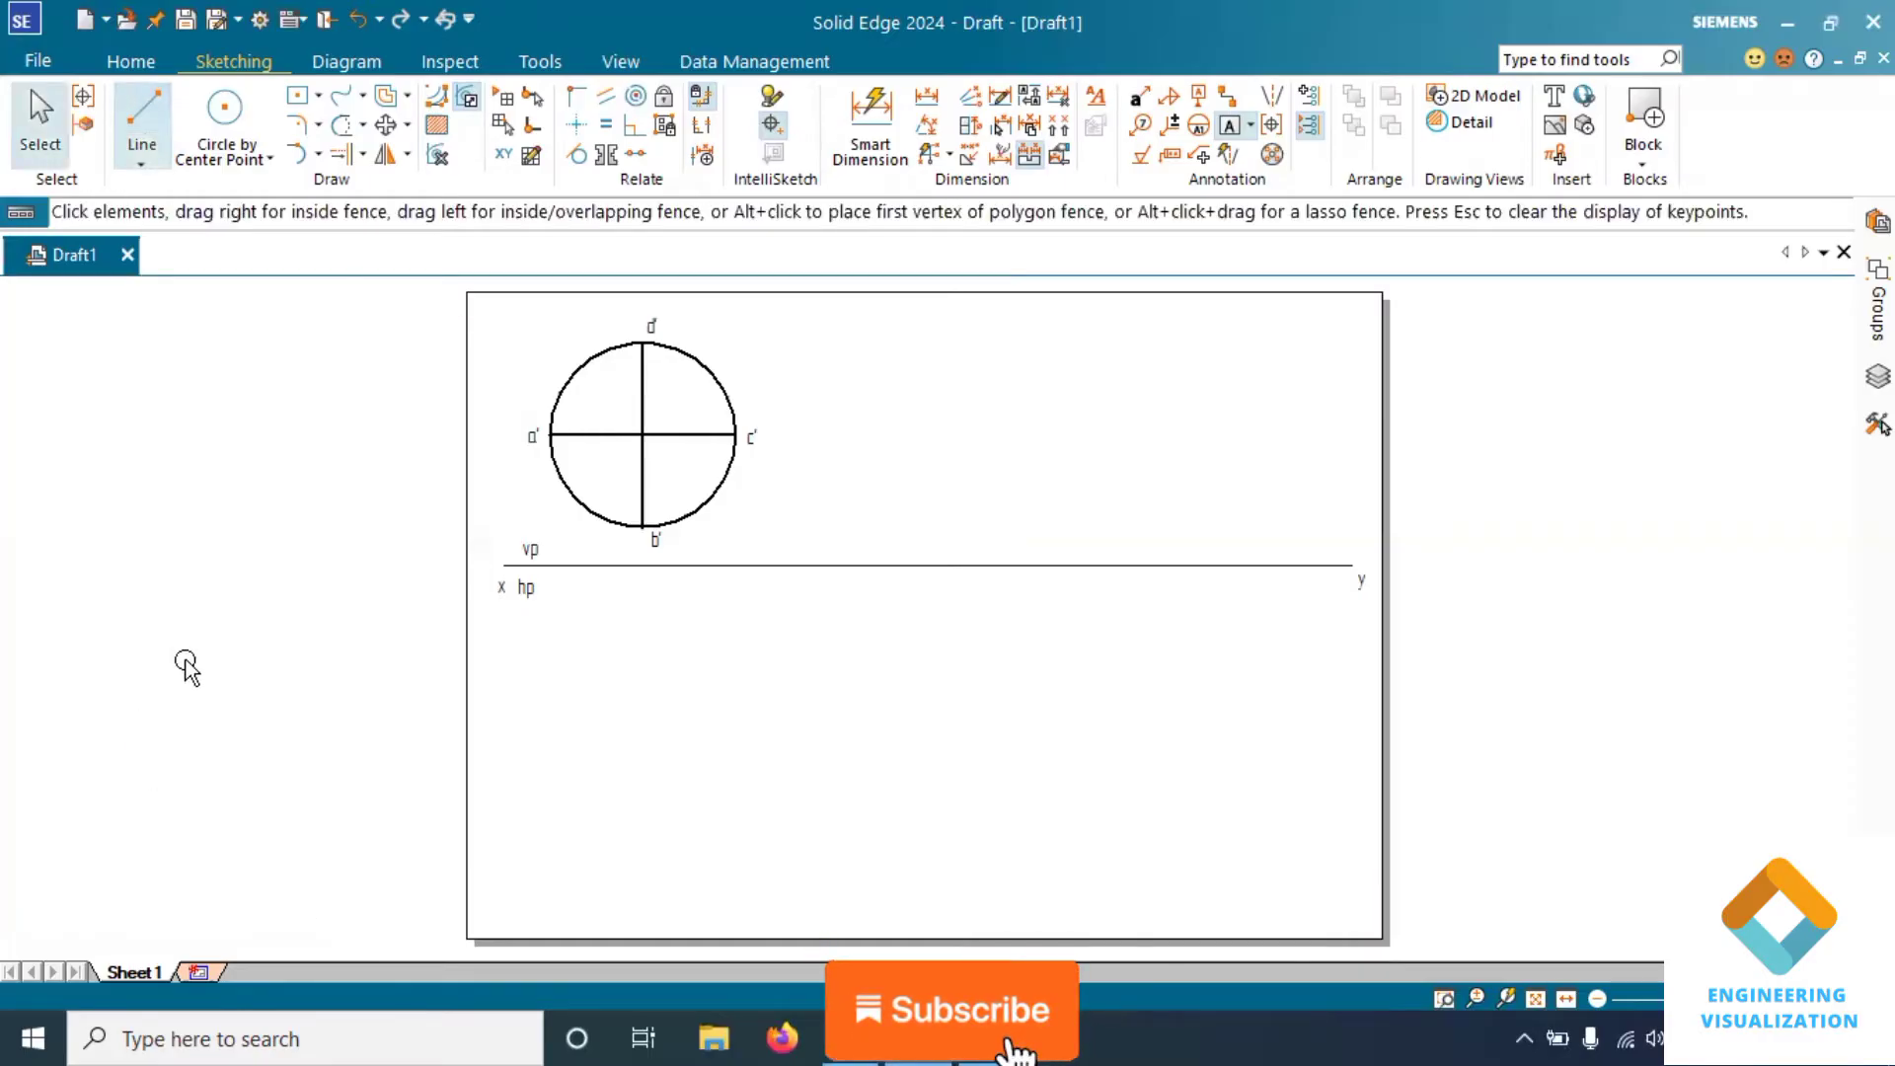
pyautogui.press('Escape')
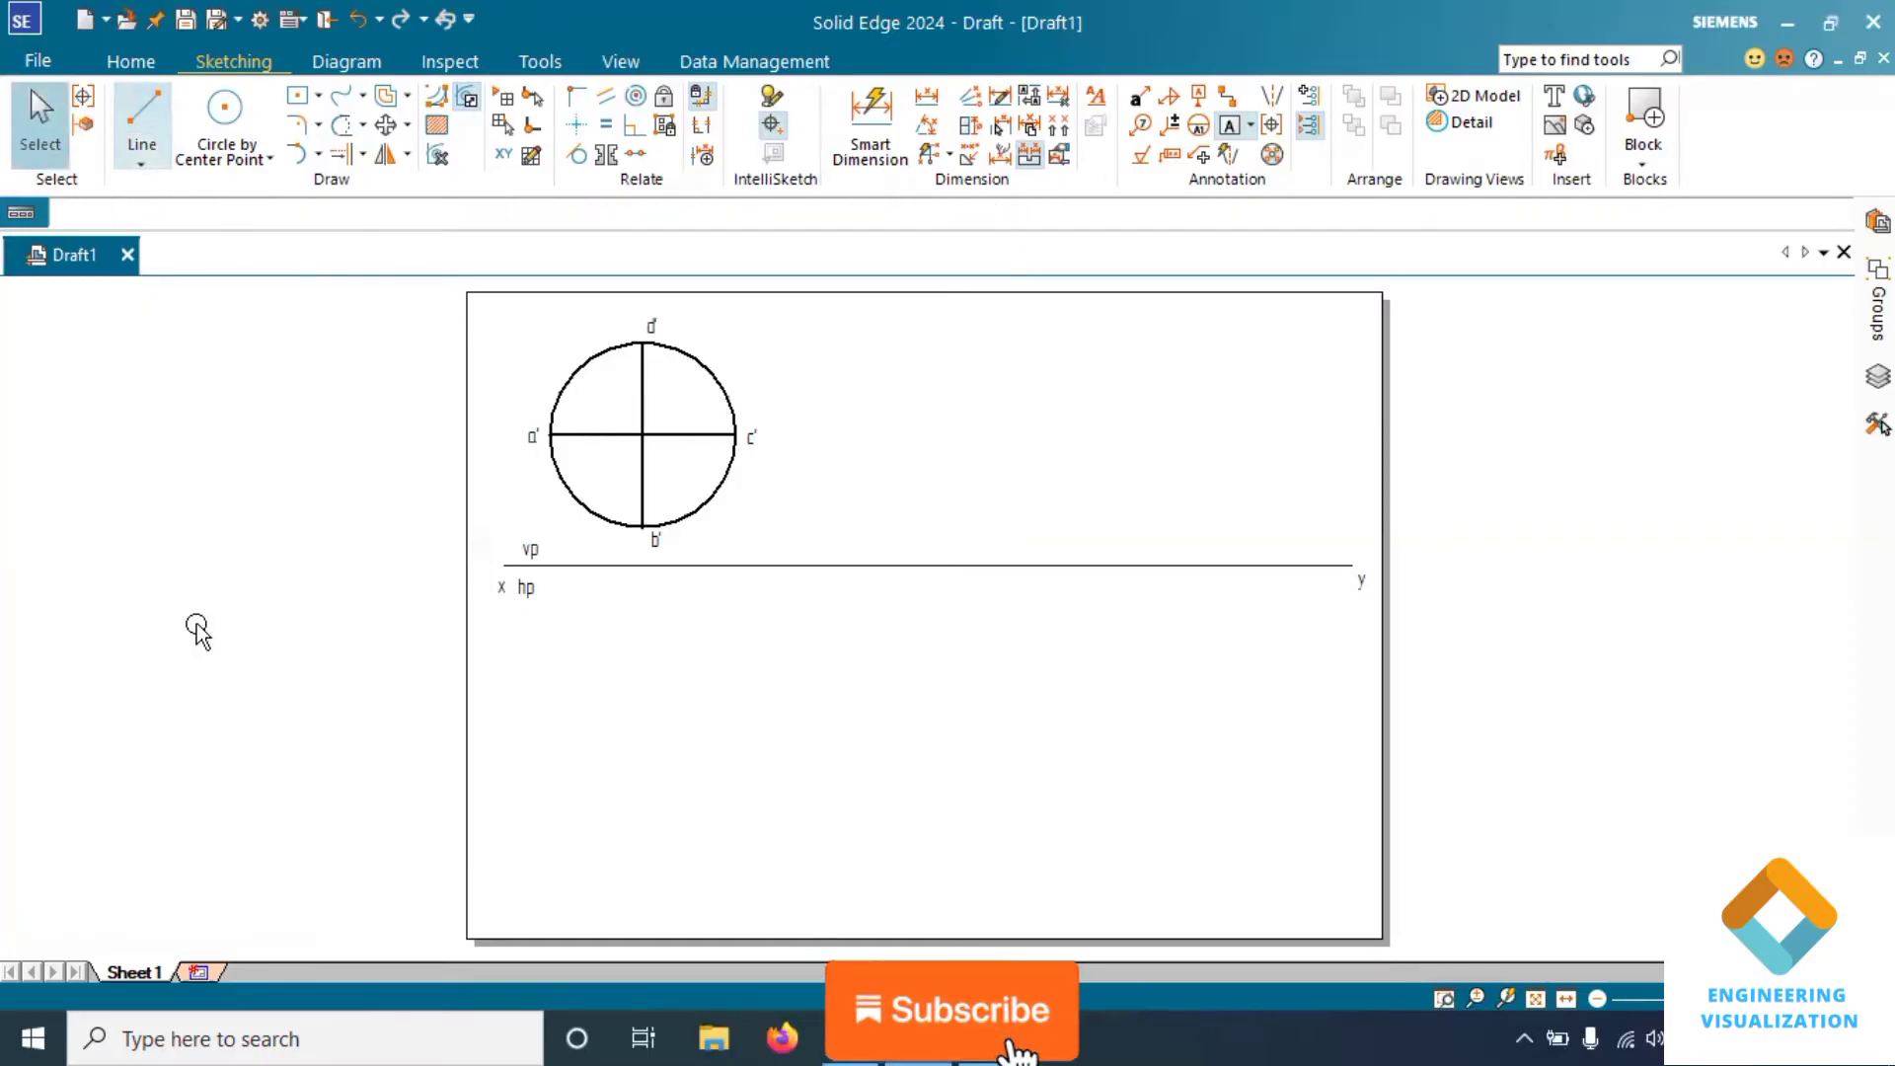
pyautogui.rightClick(198, 632)
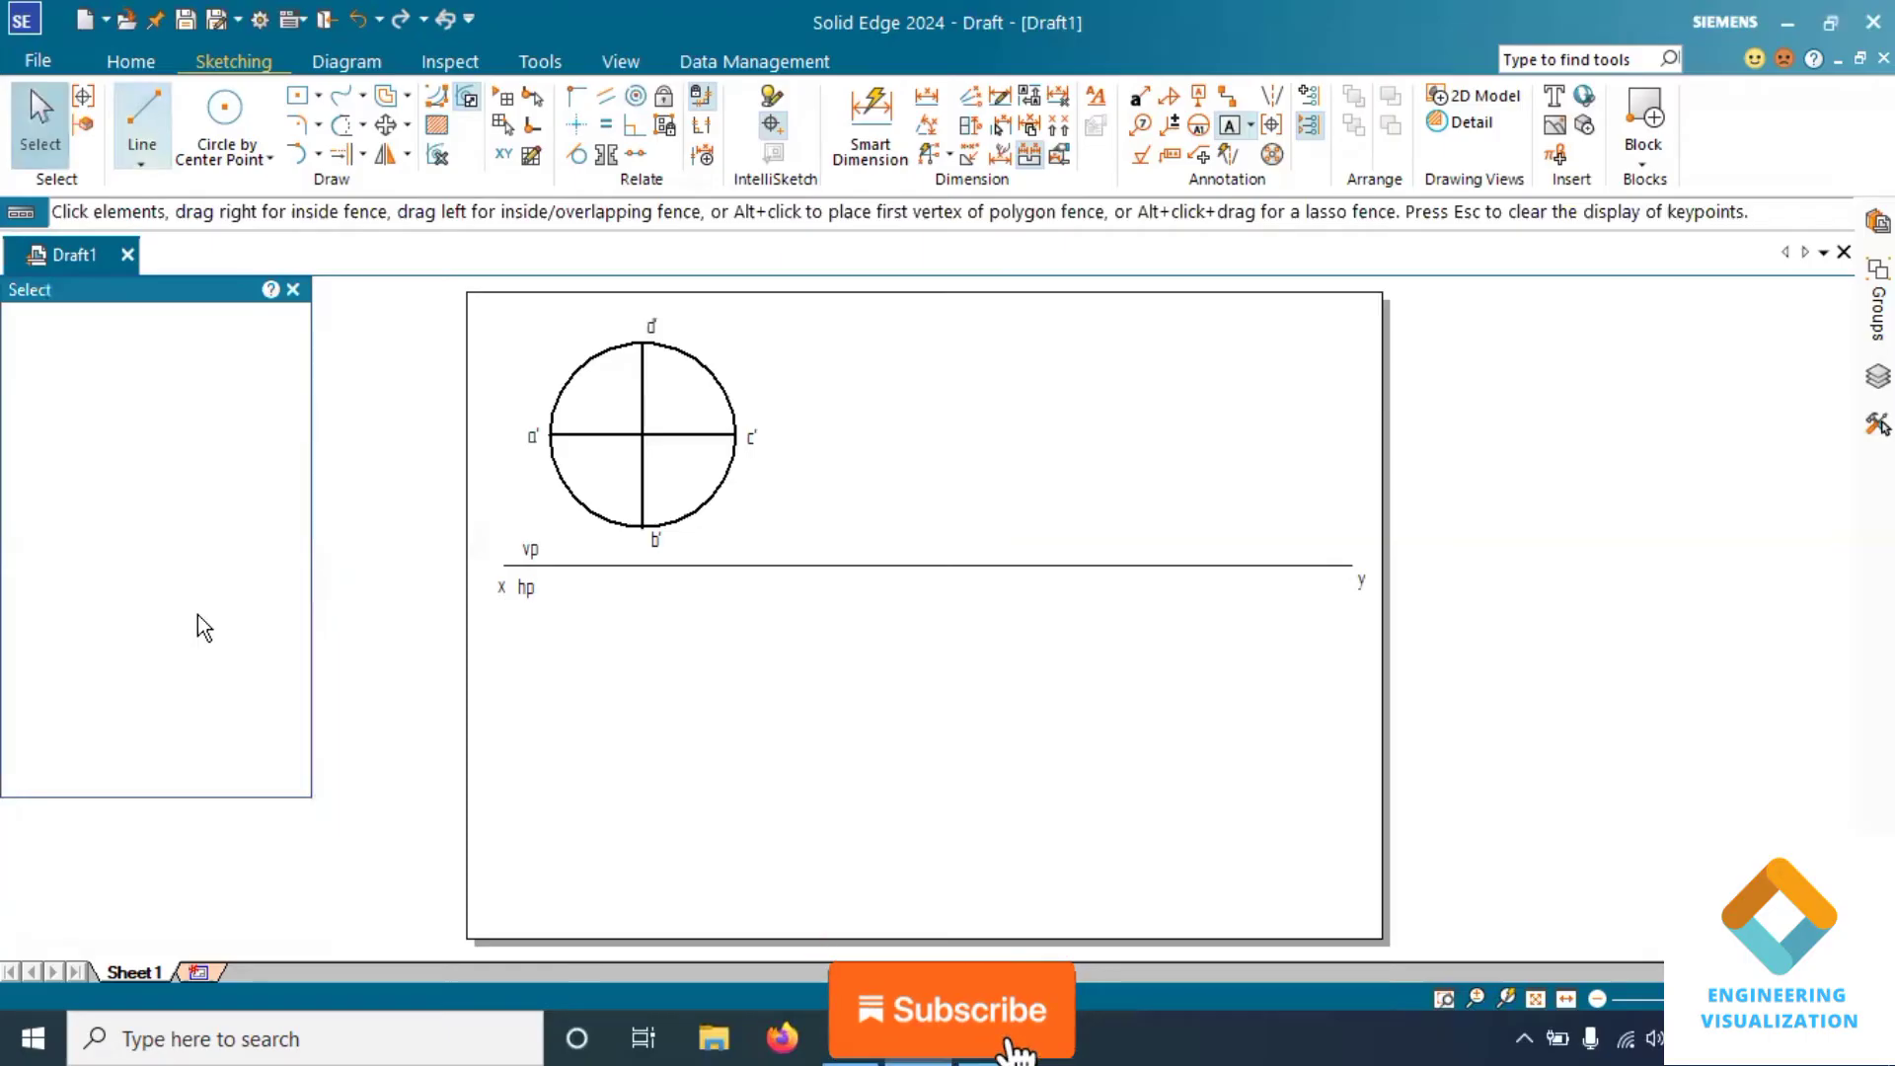
# Draw a vertical projector of 0.13 mm line width from a' down to the reference line
pyautogui.click(145, 107)
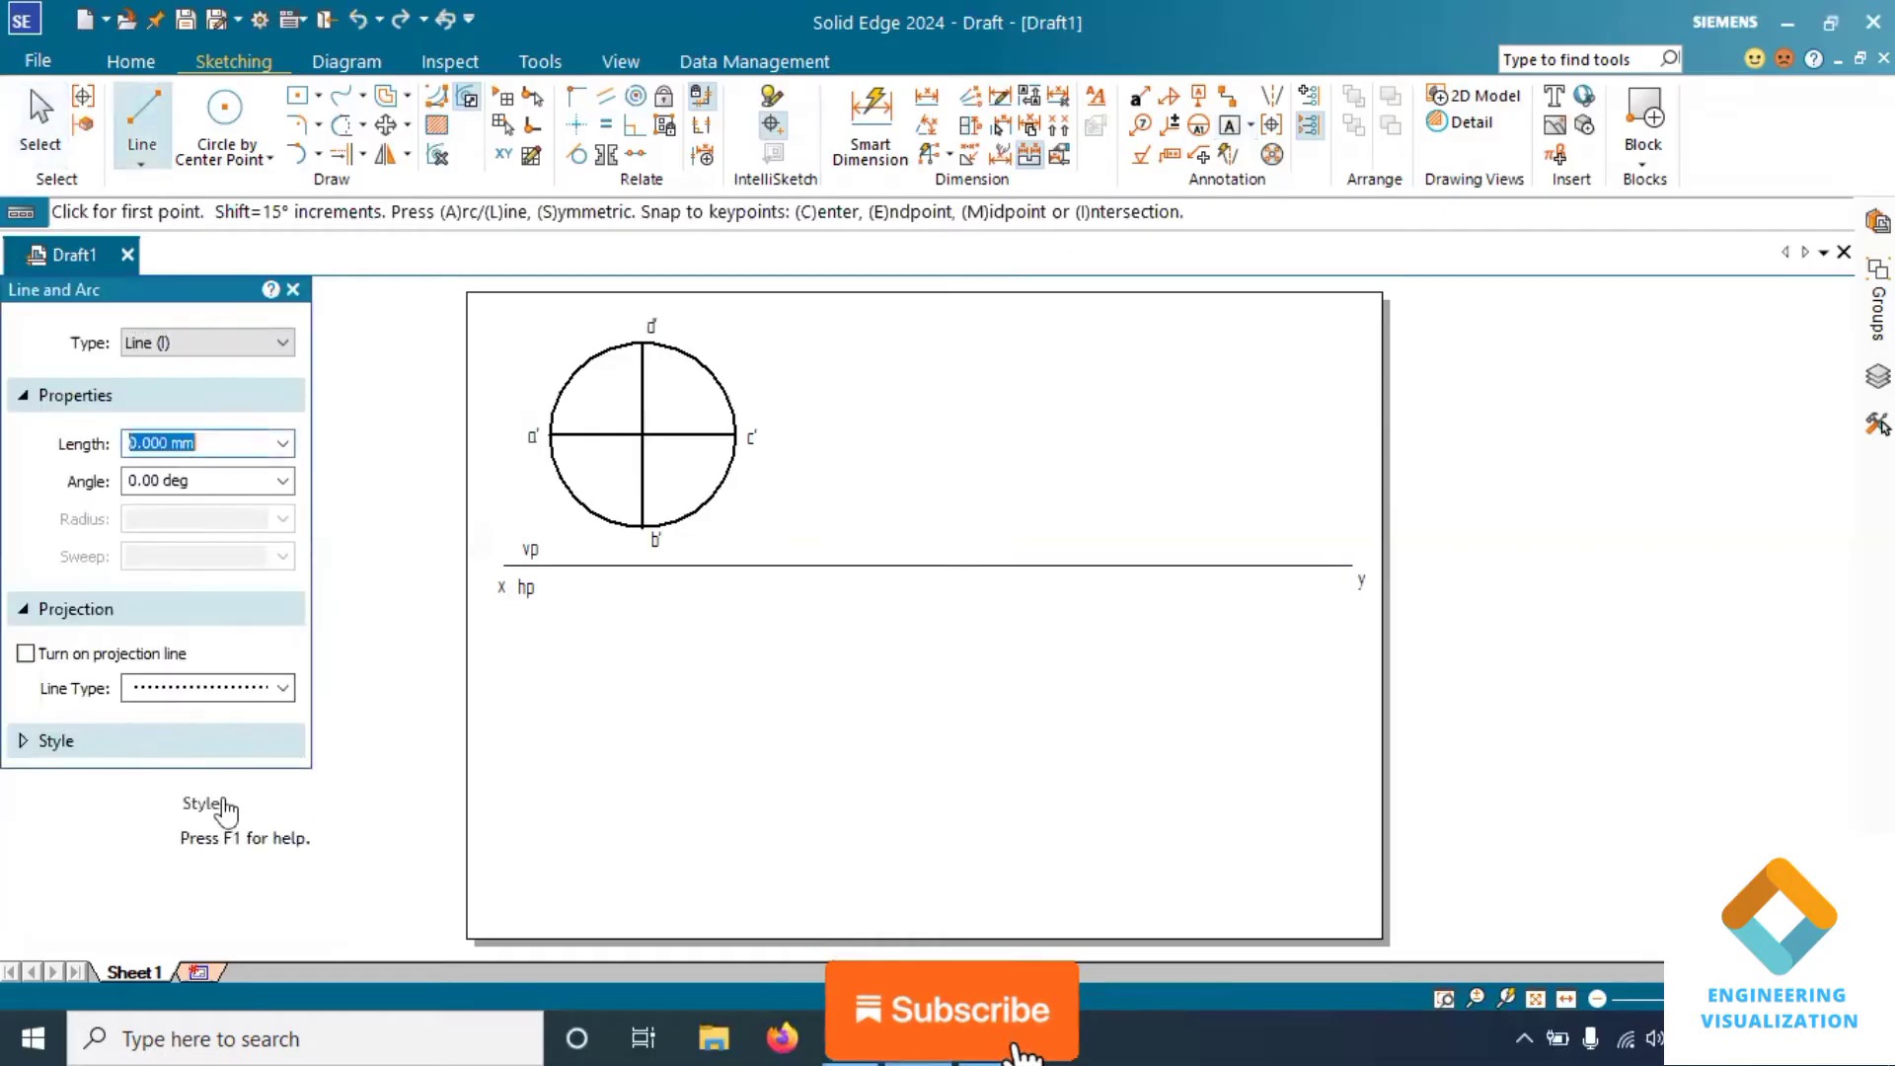
pyautogui.click(156, 743)
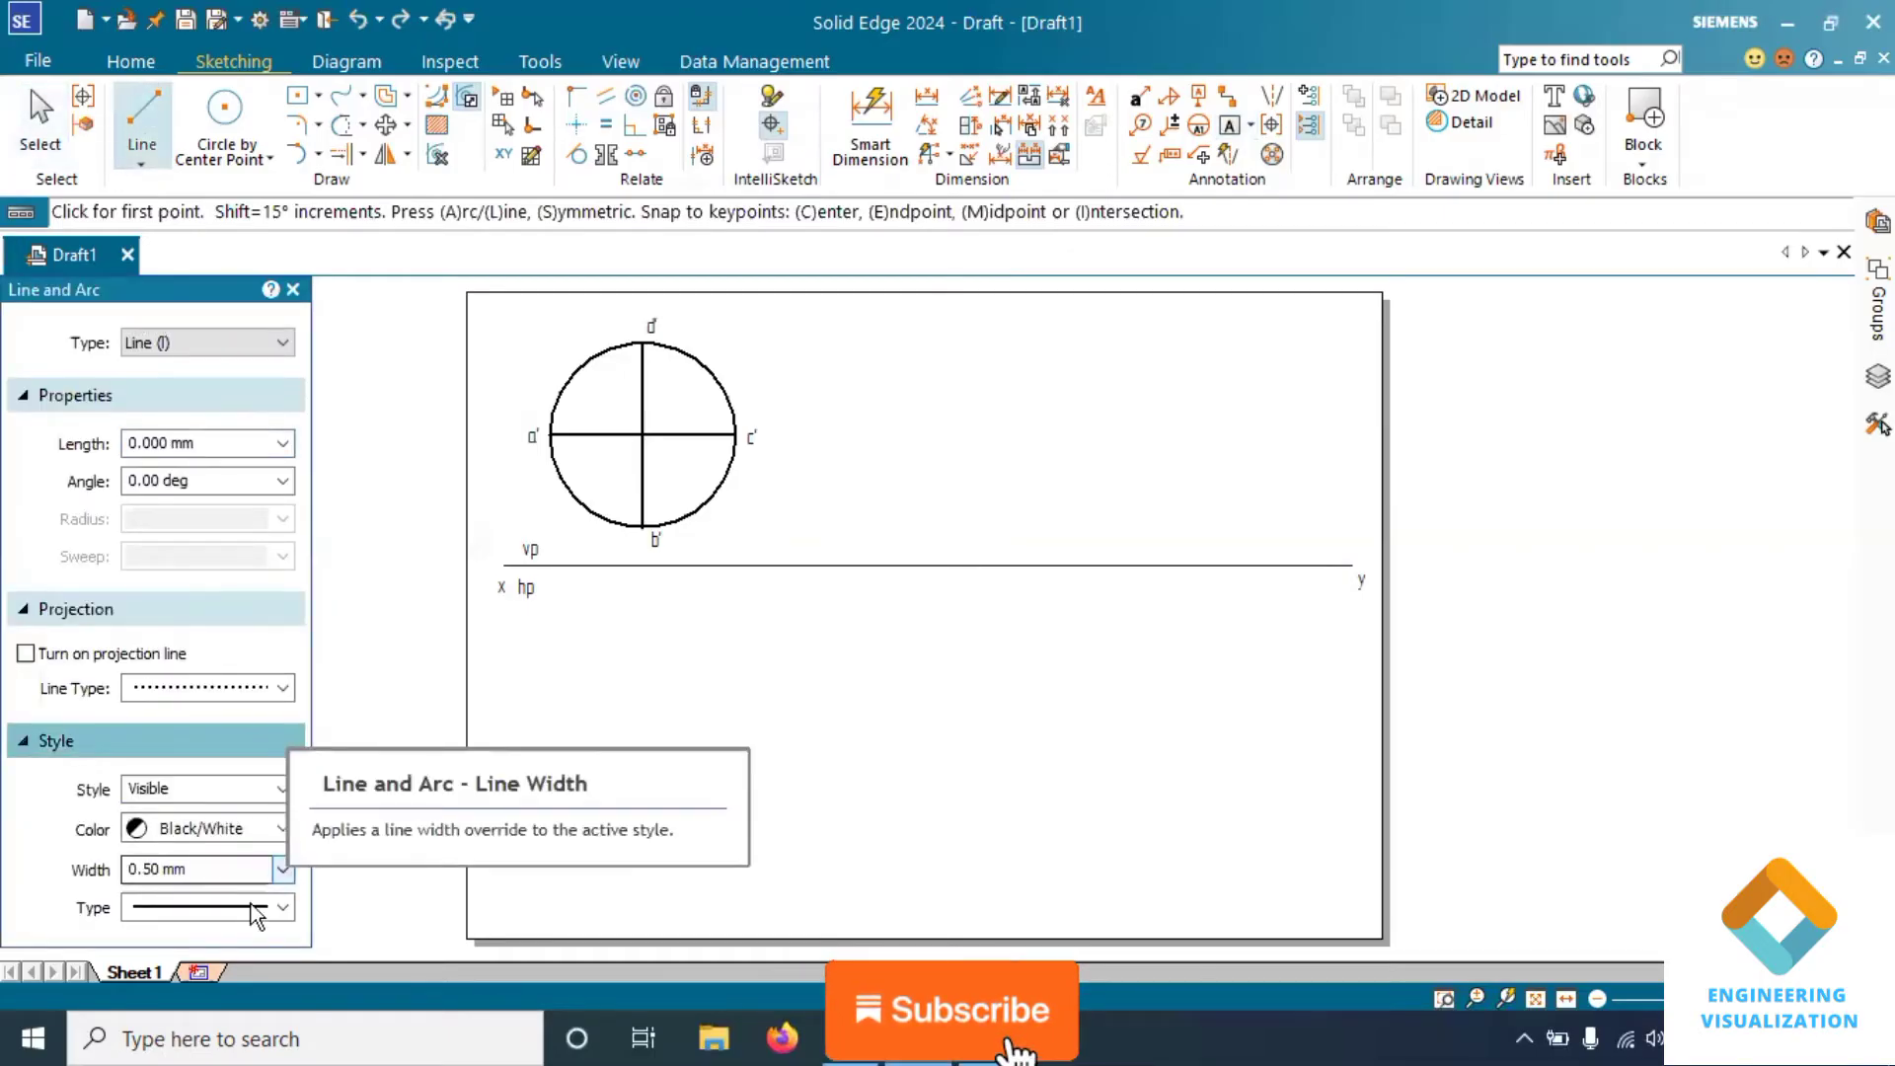
pyautogui.click(283, 869)
pyautogui.click(252, 897)
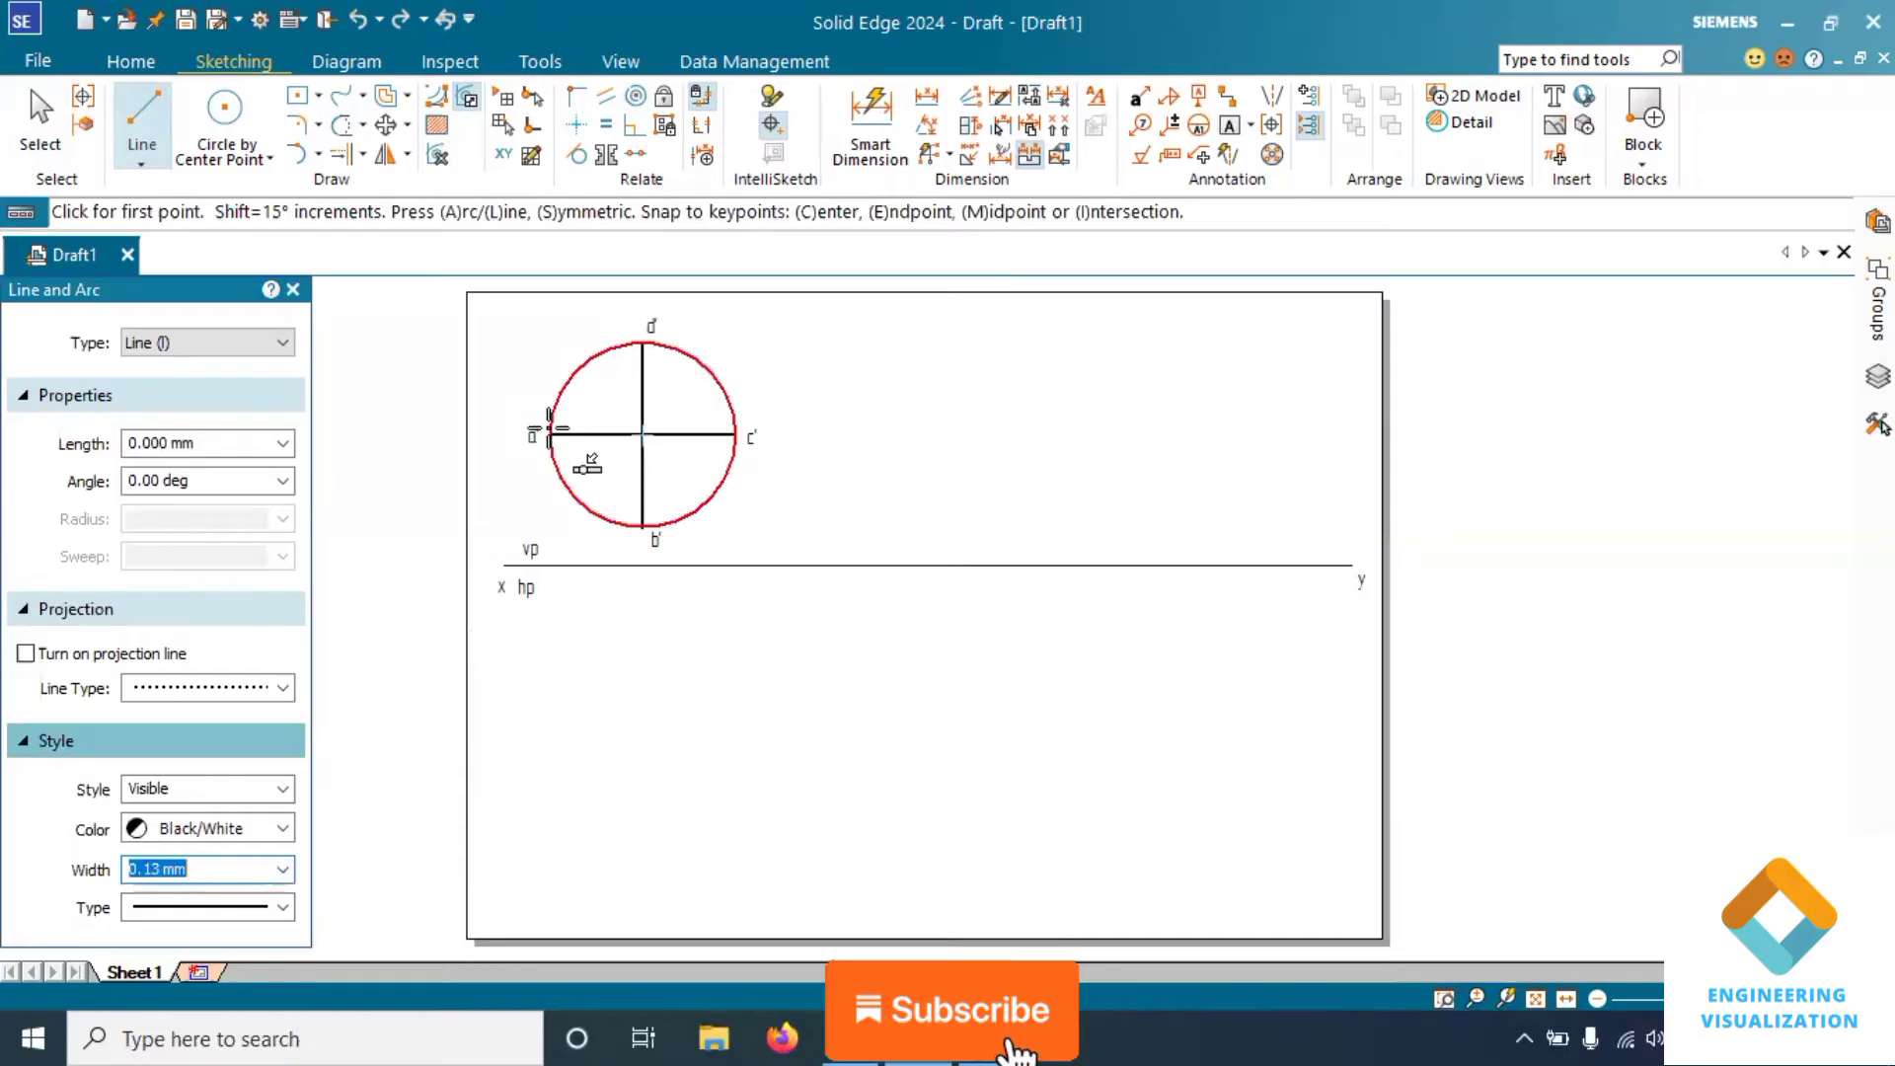
pyautogui.click(550, 435)
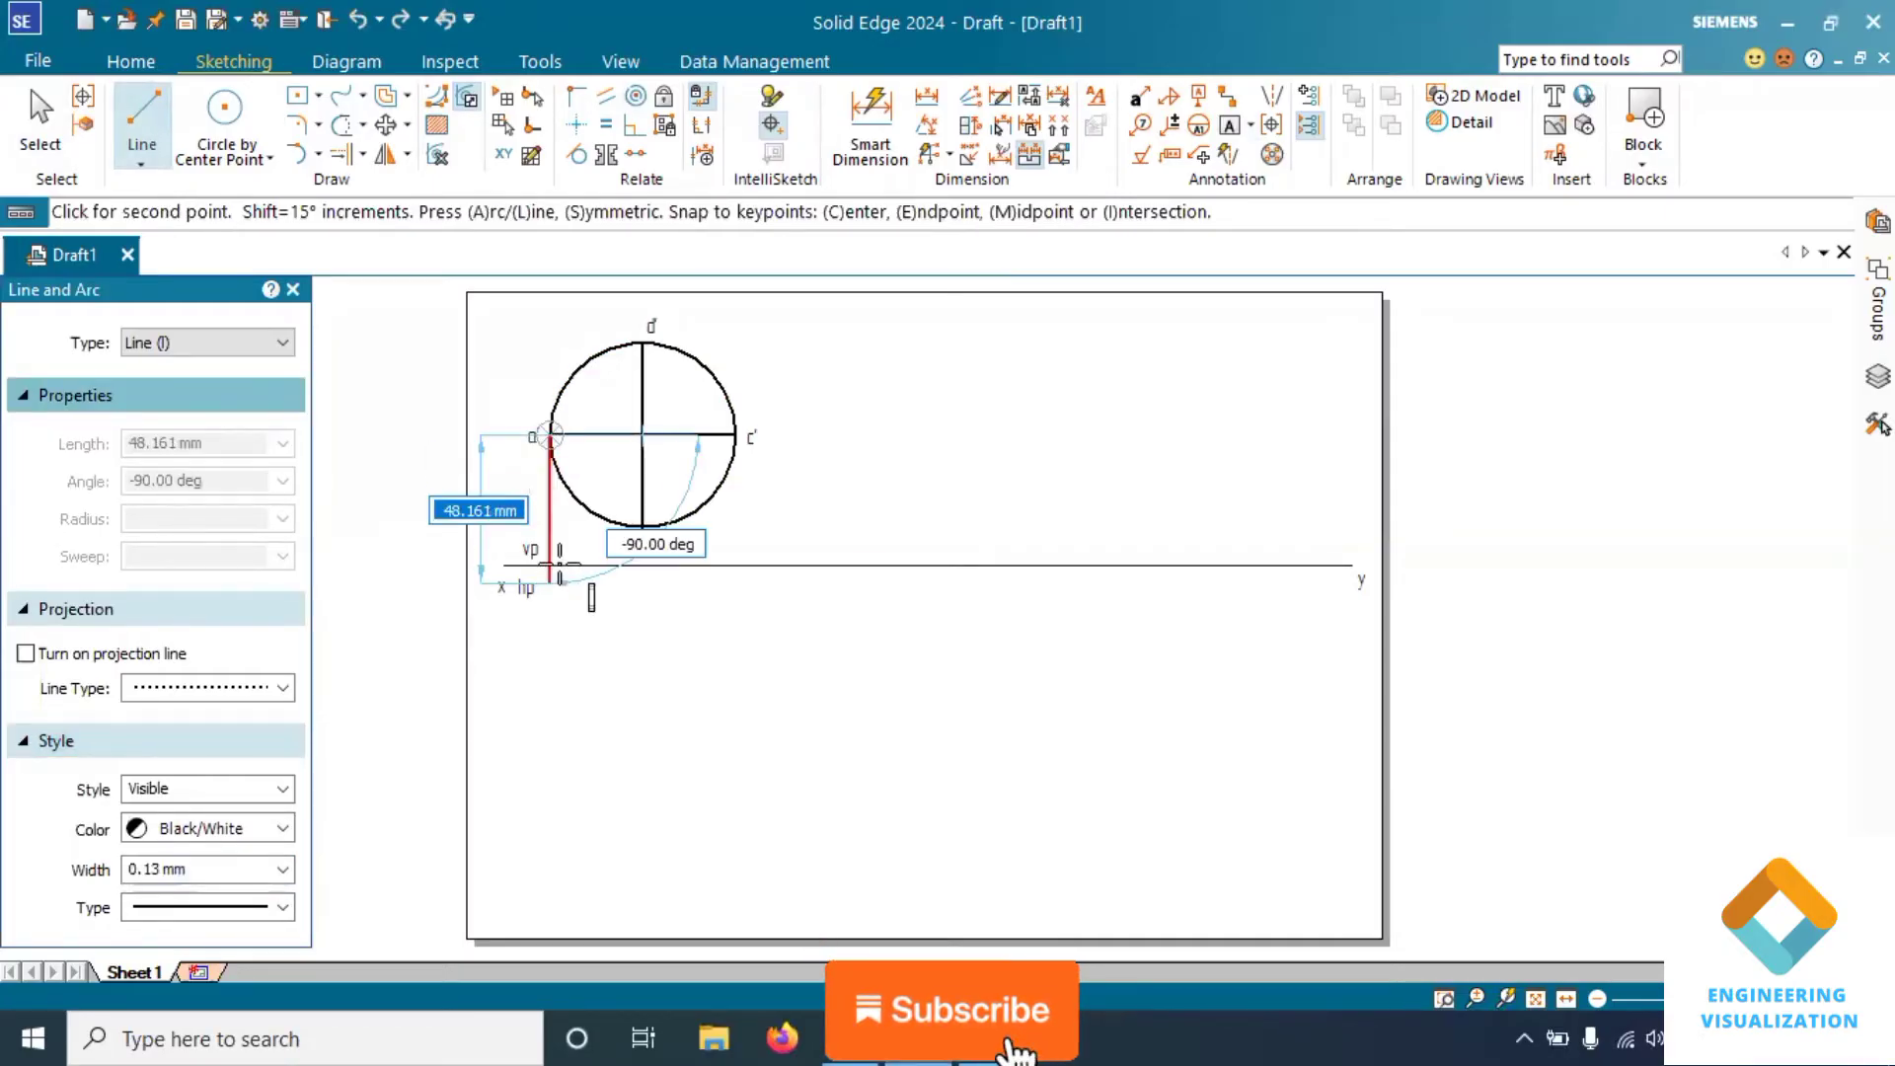
pyautogui.click(559, 565)
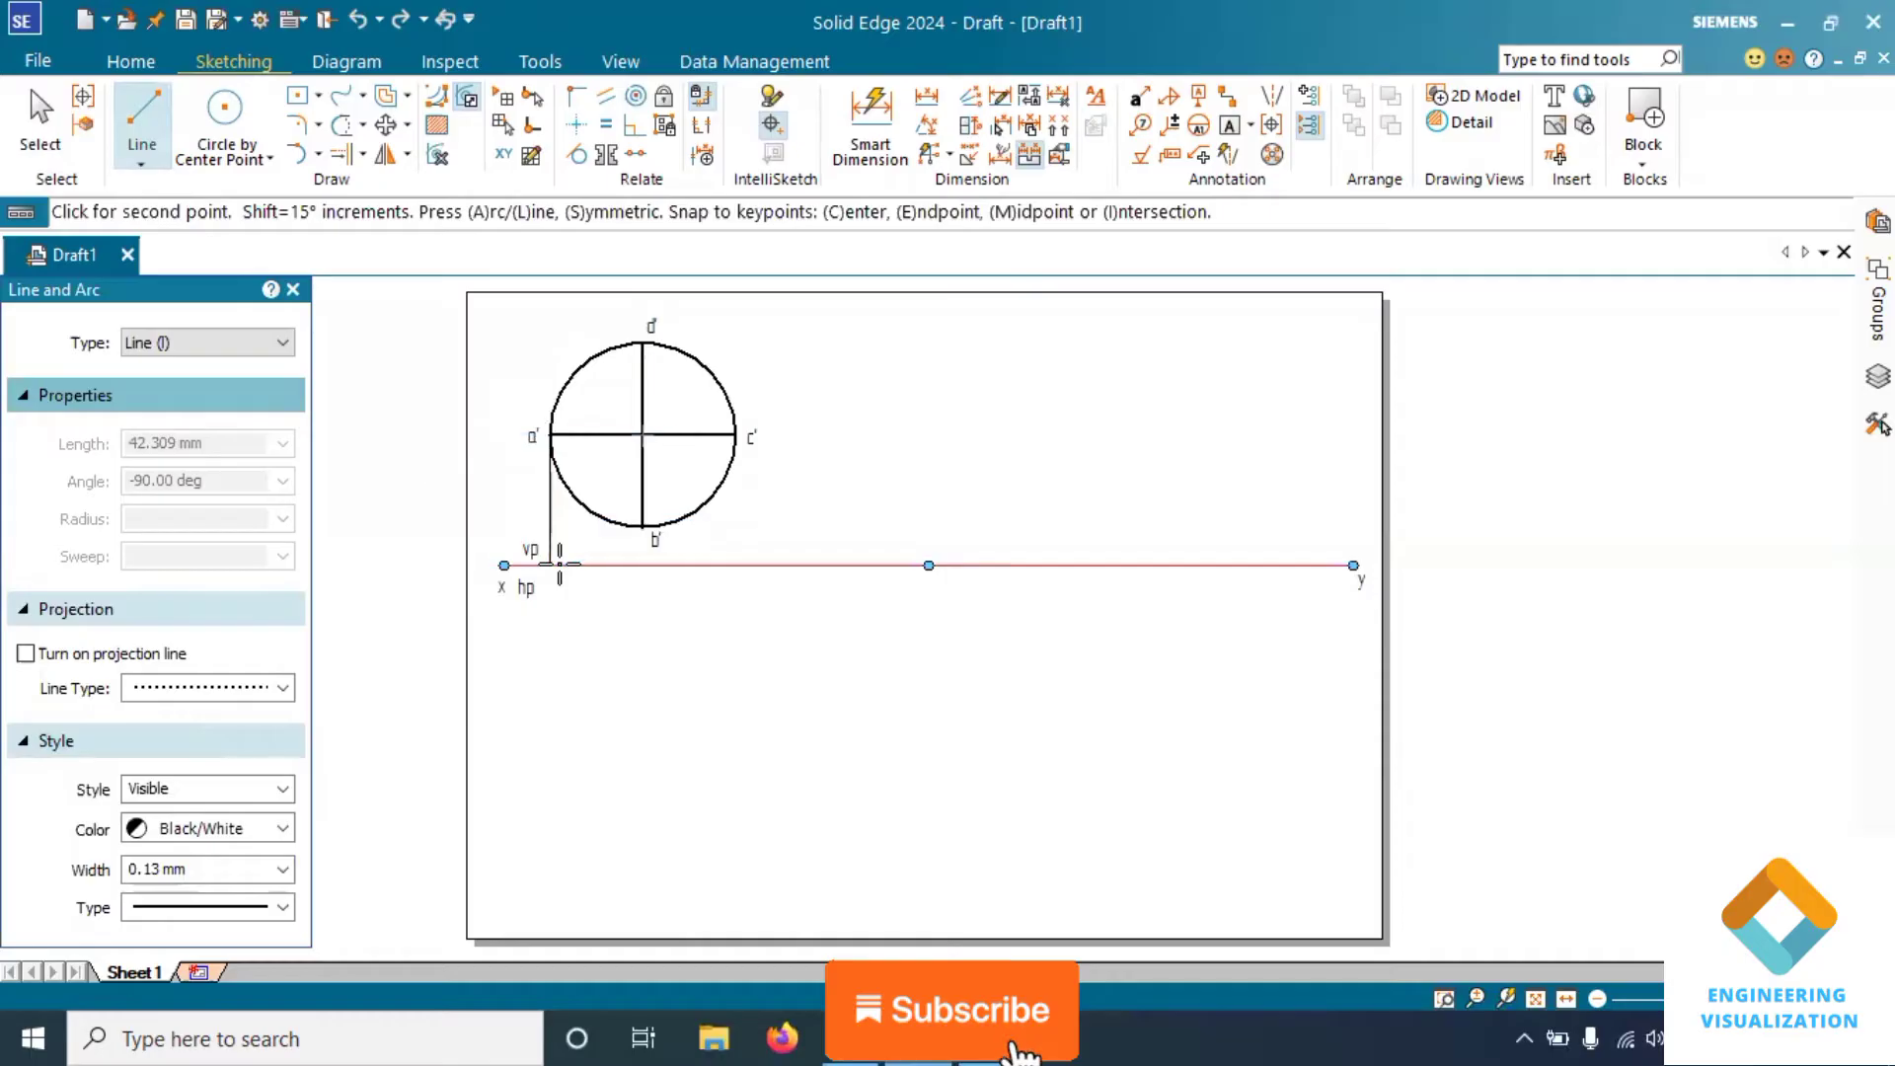
pyautogui.rightClick(768, 519)
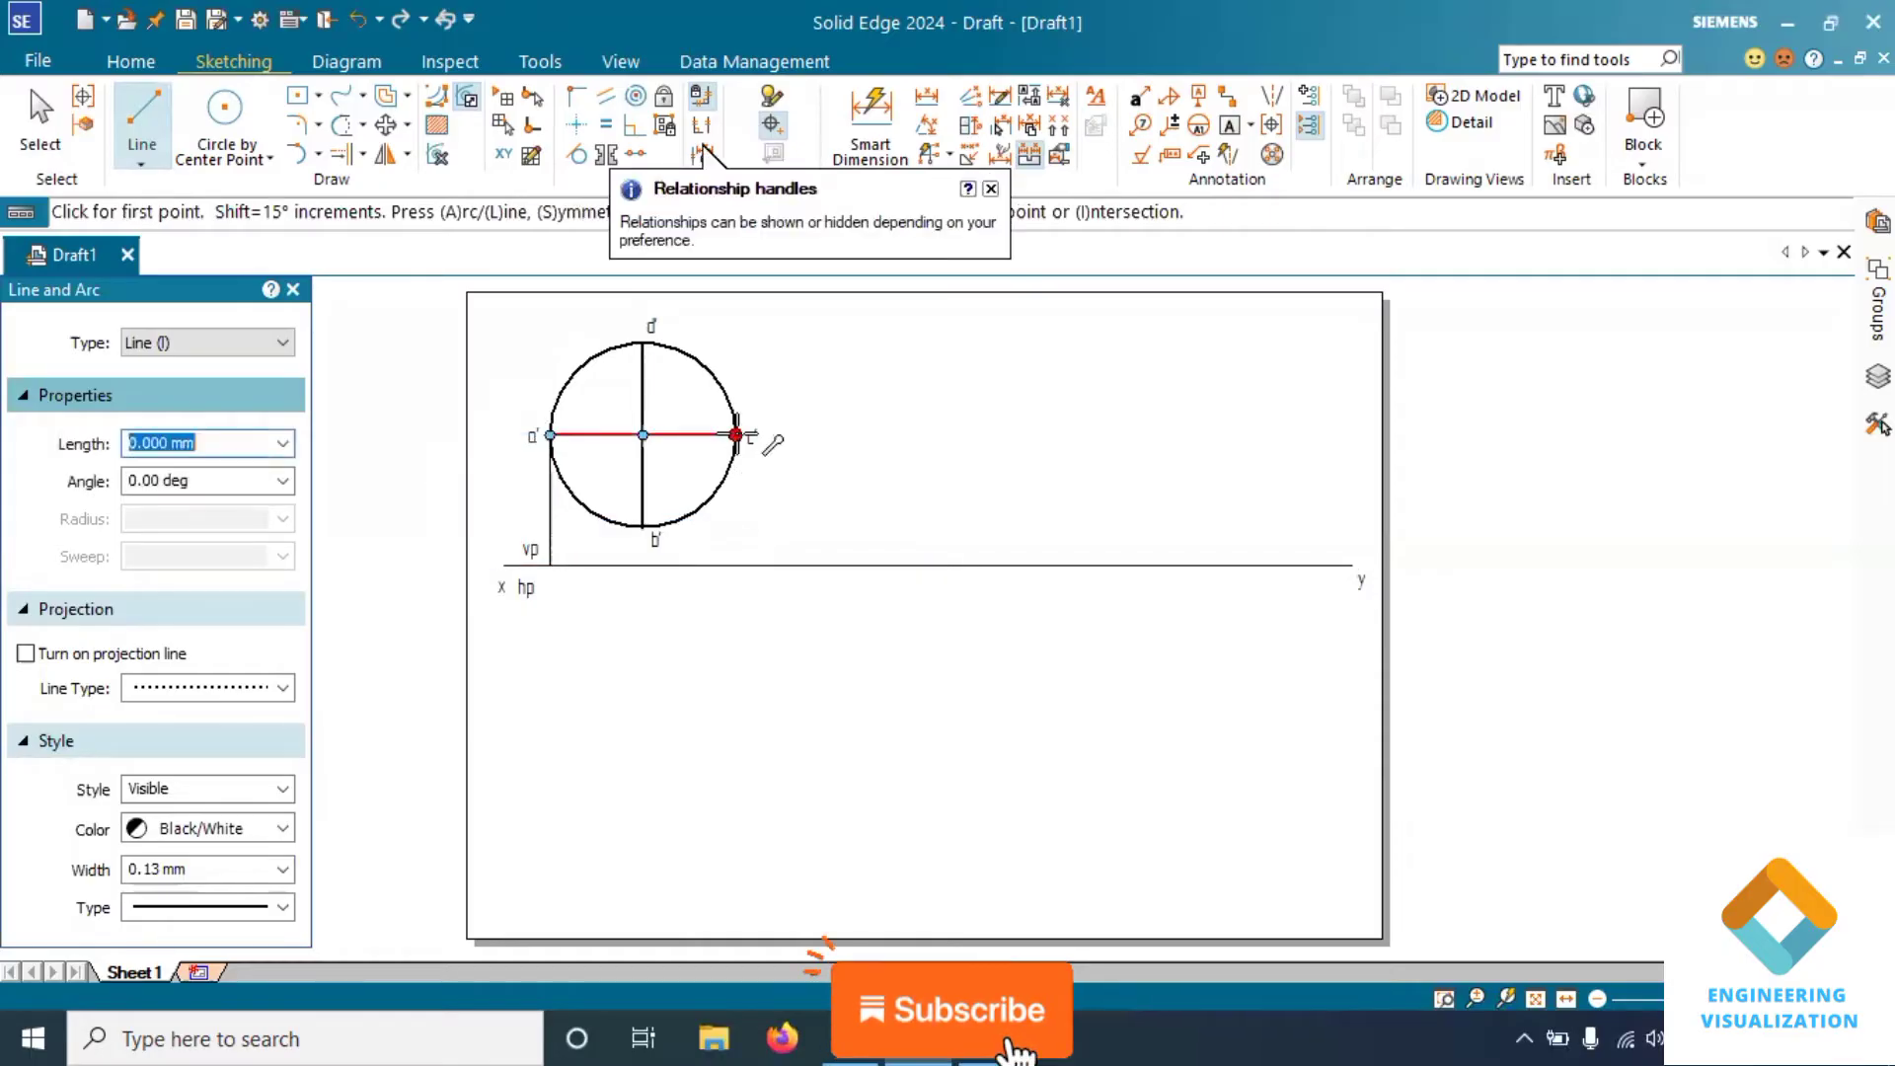
# Draw vertical projectors of 0.13 mm line width from c' and b' down to the reference line
pyautogui.click(736, 434)
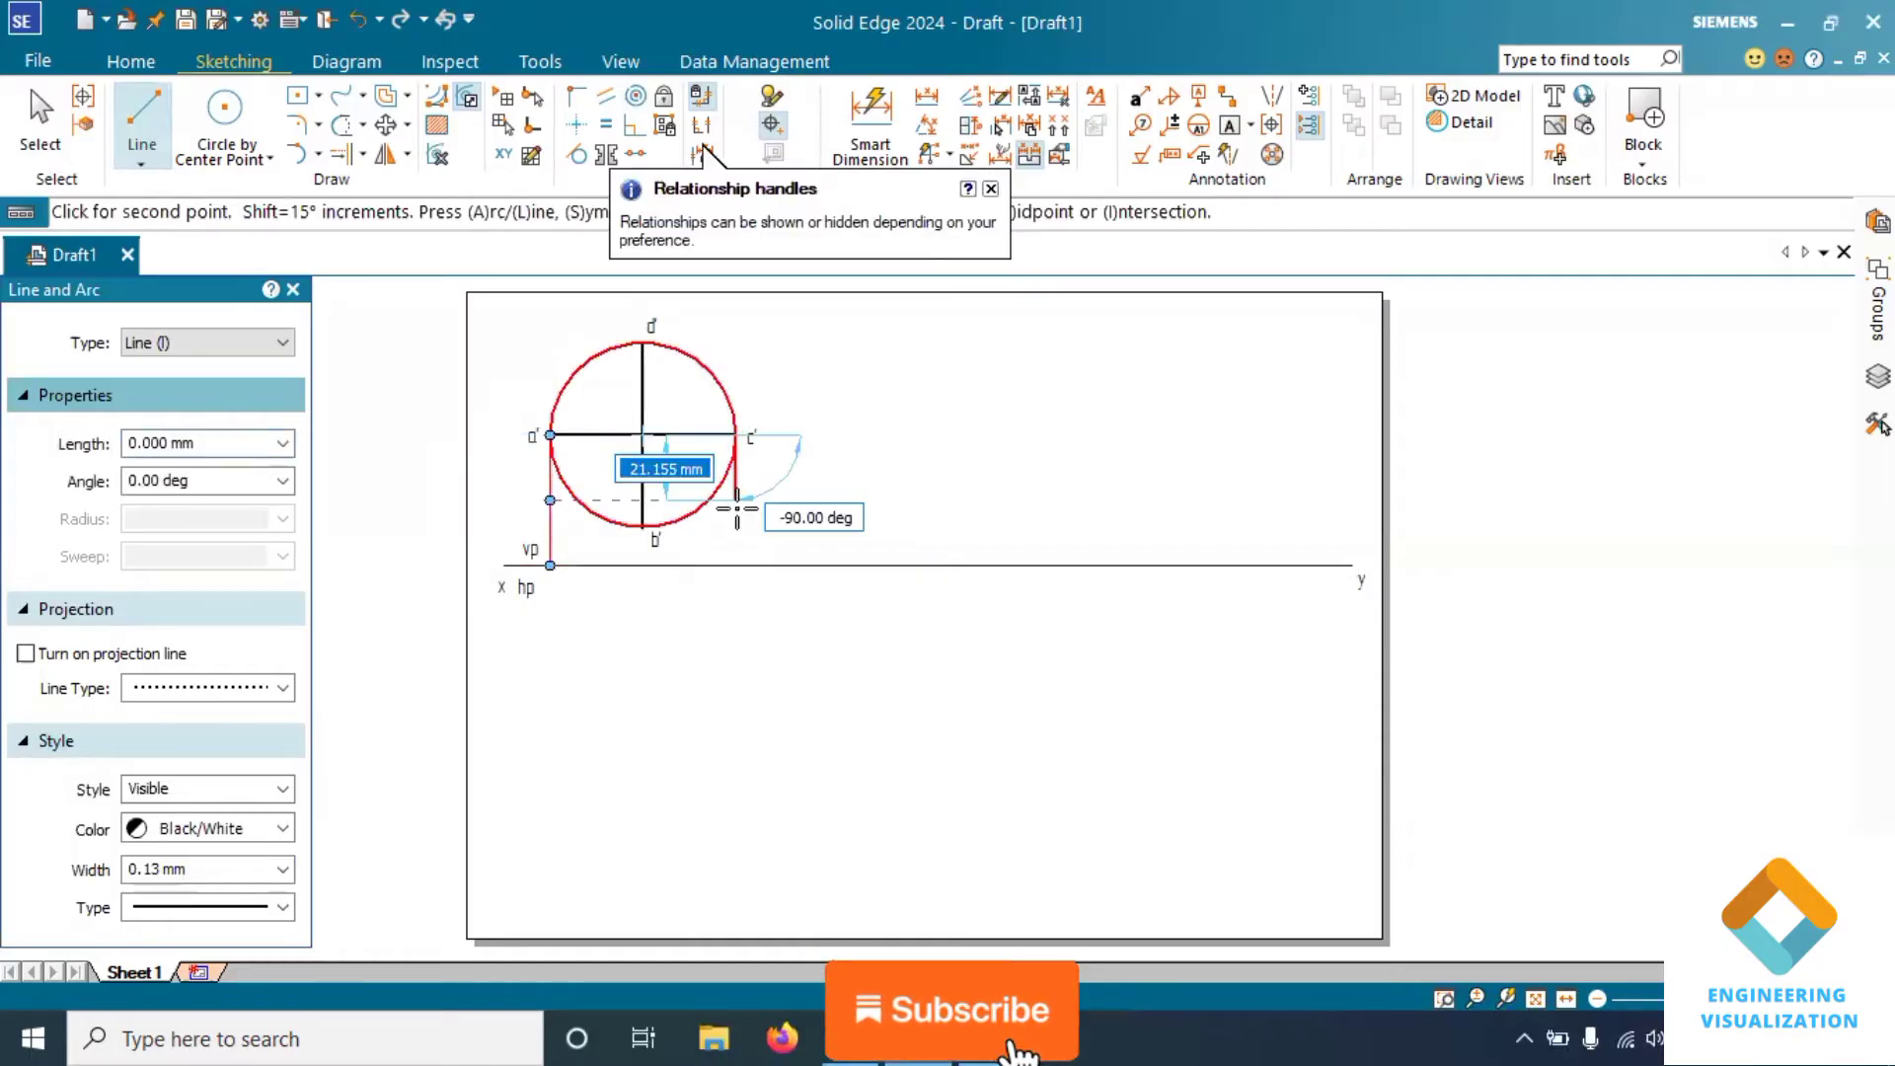
pyautogui.click(740, 565)
pyautogui.rightClick(737, 562)
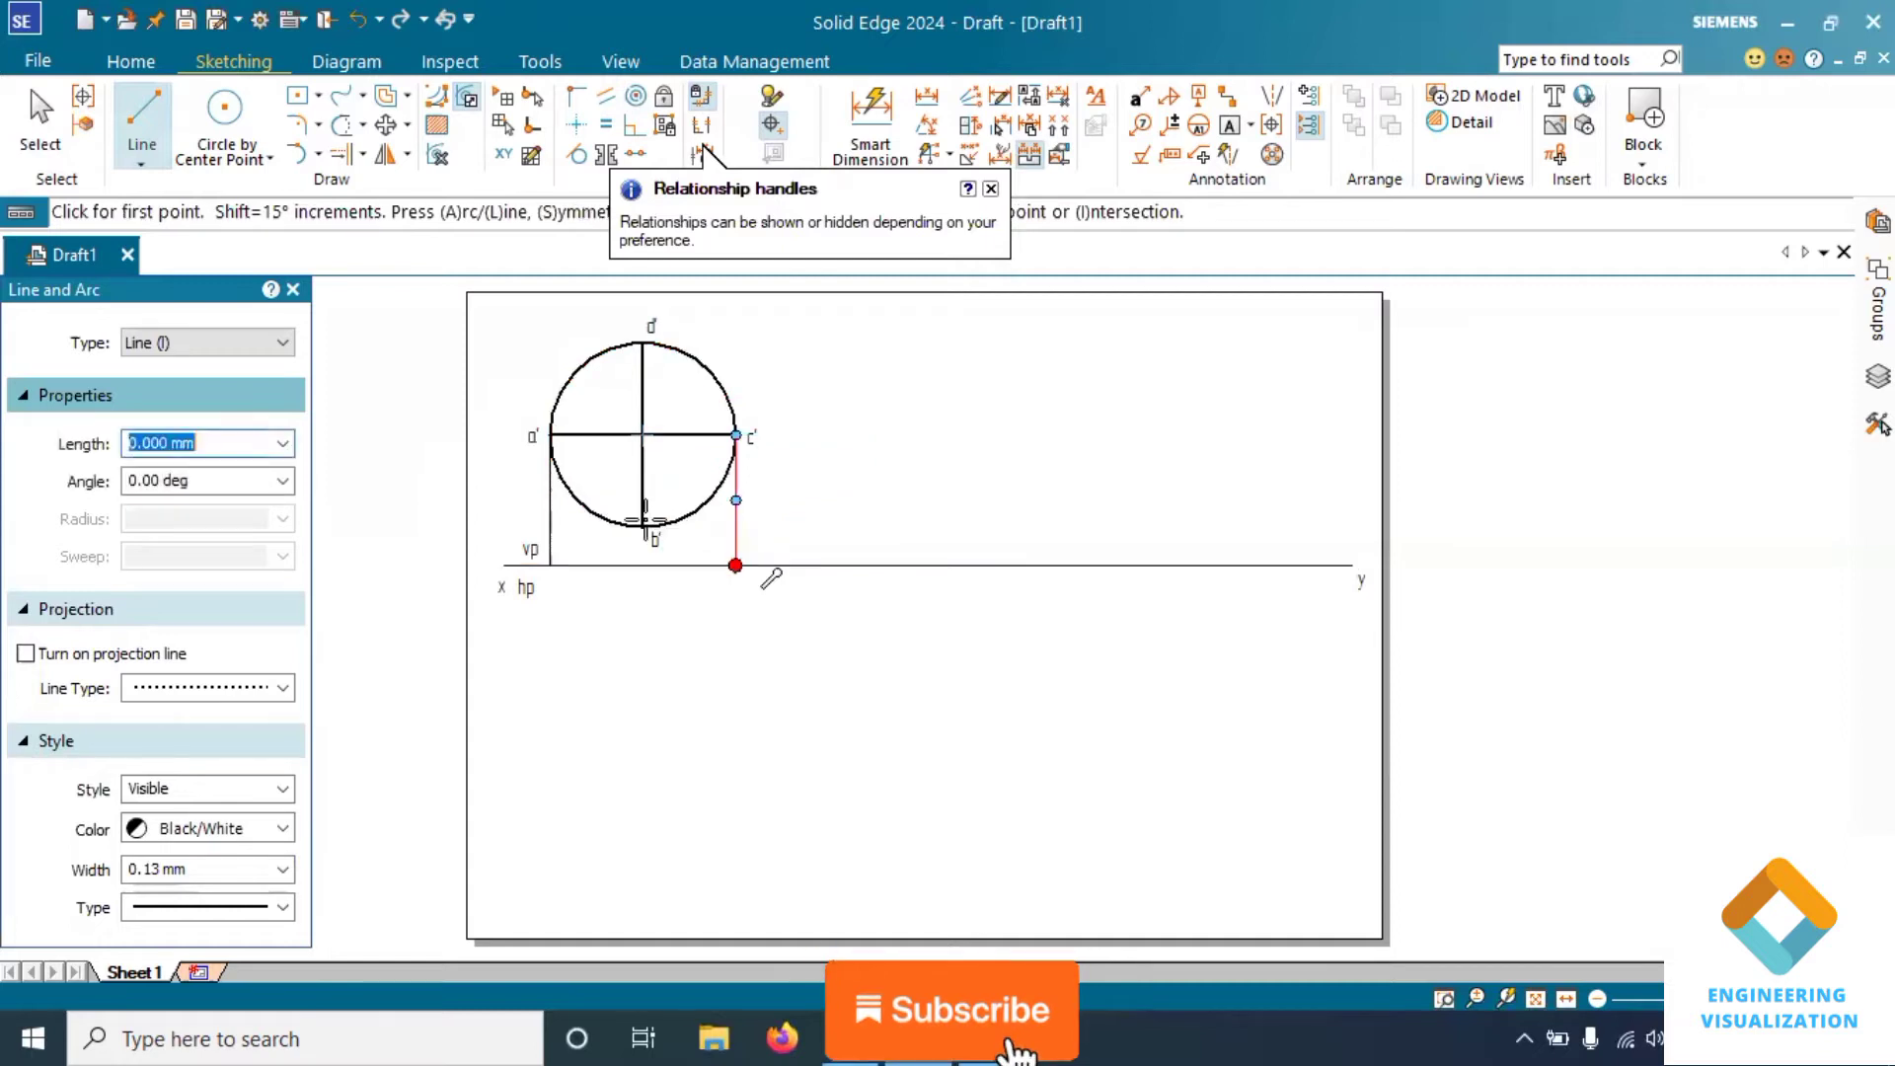
pyautogui.click(643, 528)
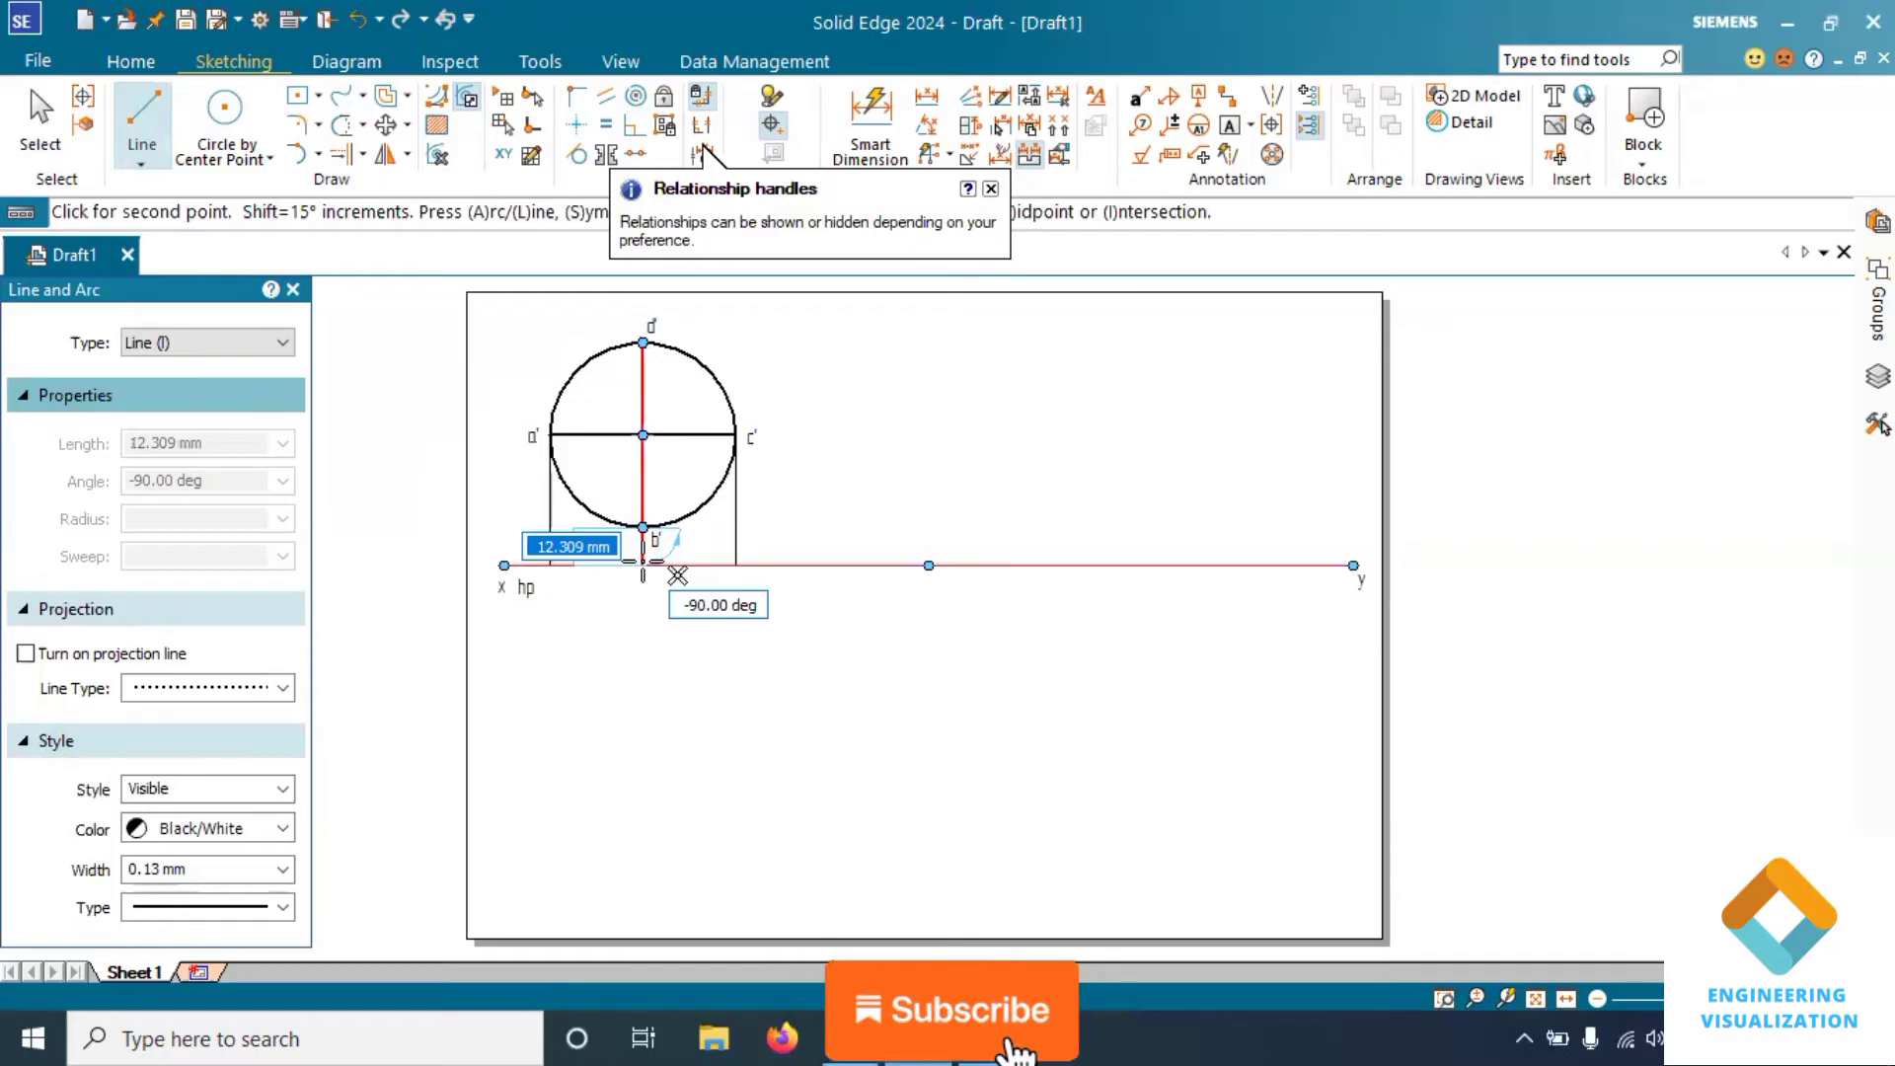
pyautogui.click(642, 564)
pyautogui.rightClick(677, 564)
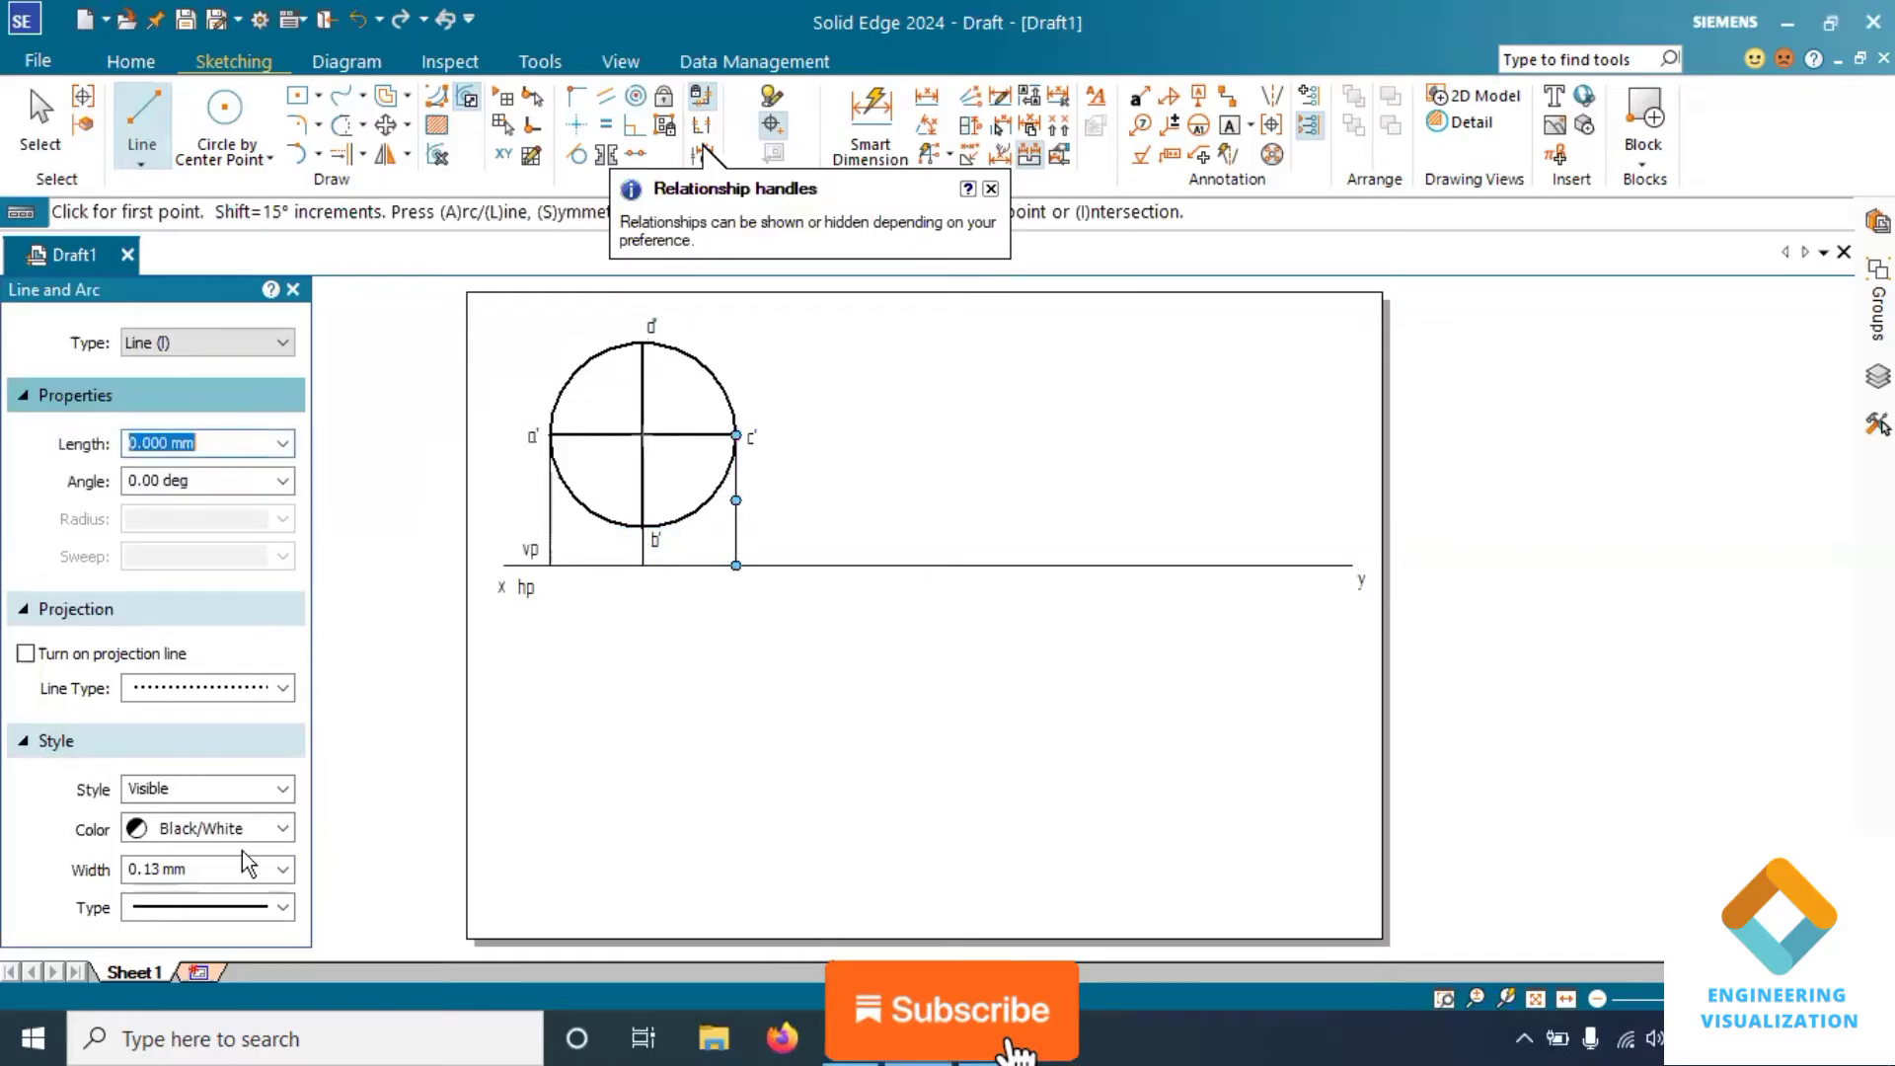
# Draw the 60 mm top view line, 0.50 mm line width, along the reference line between the feet of the a' and c' projectors
pyautogui.click(282, 868)
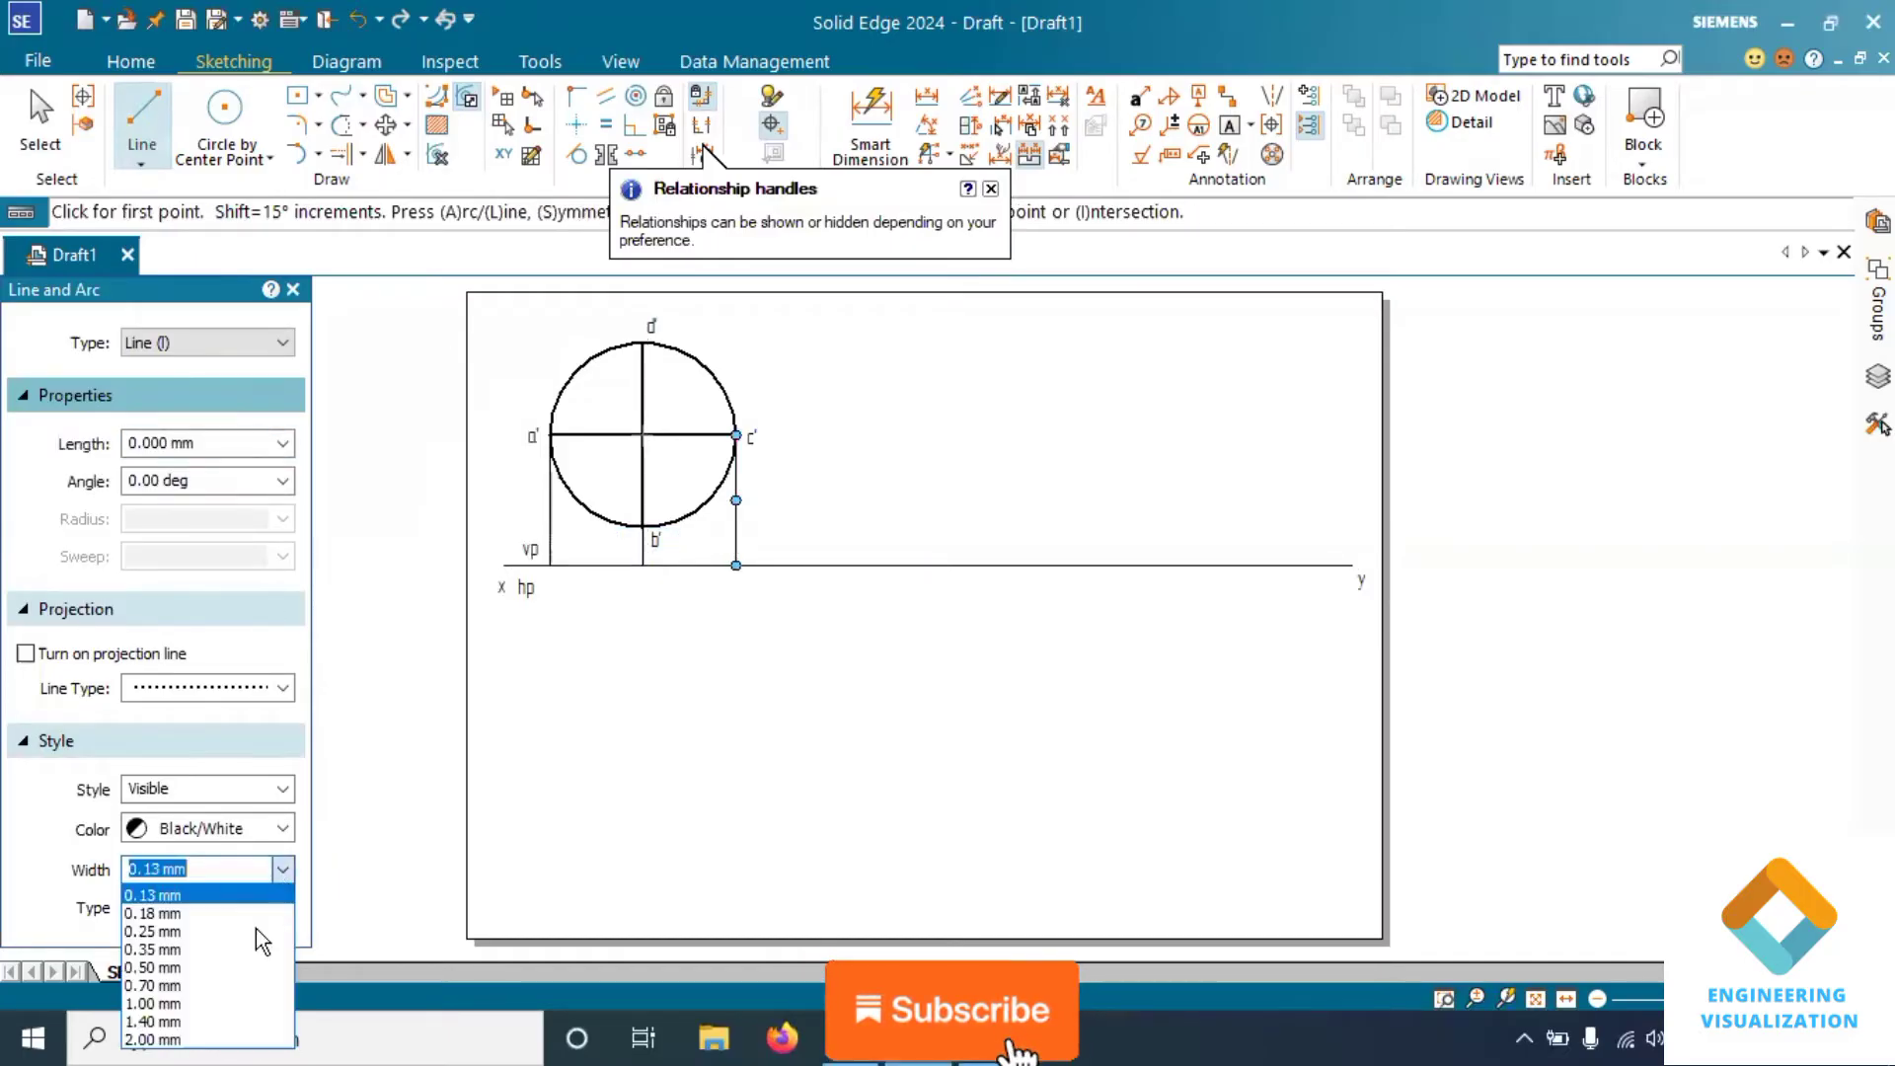
pyautogui.click(241, 967)
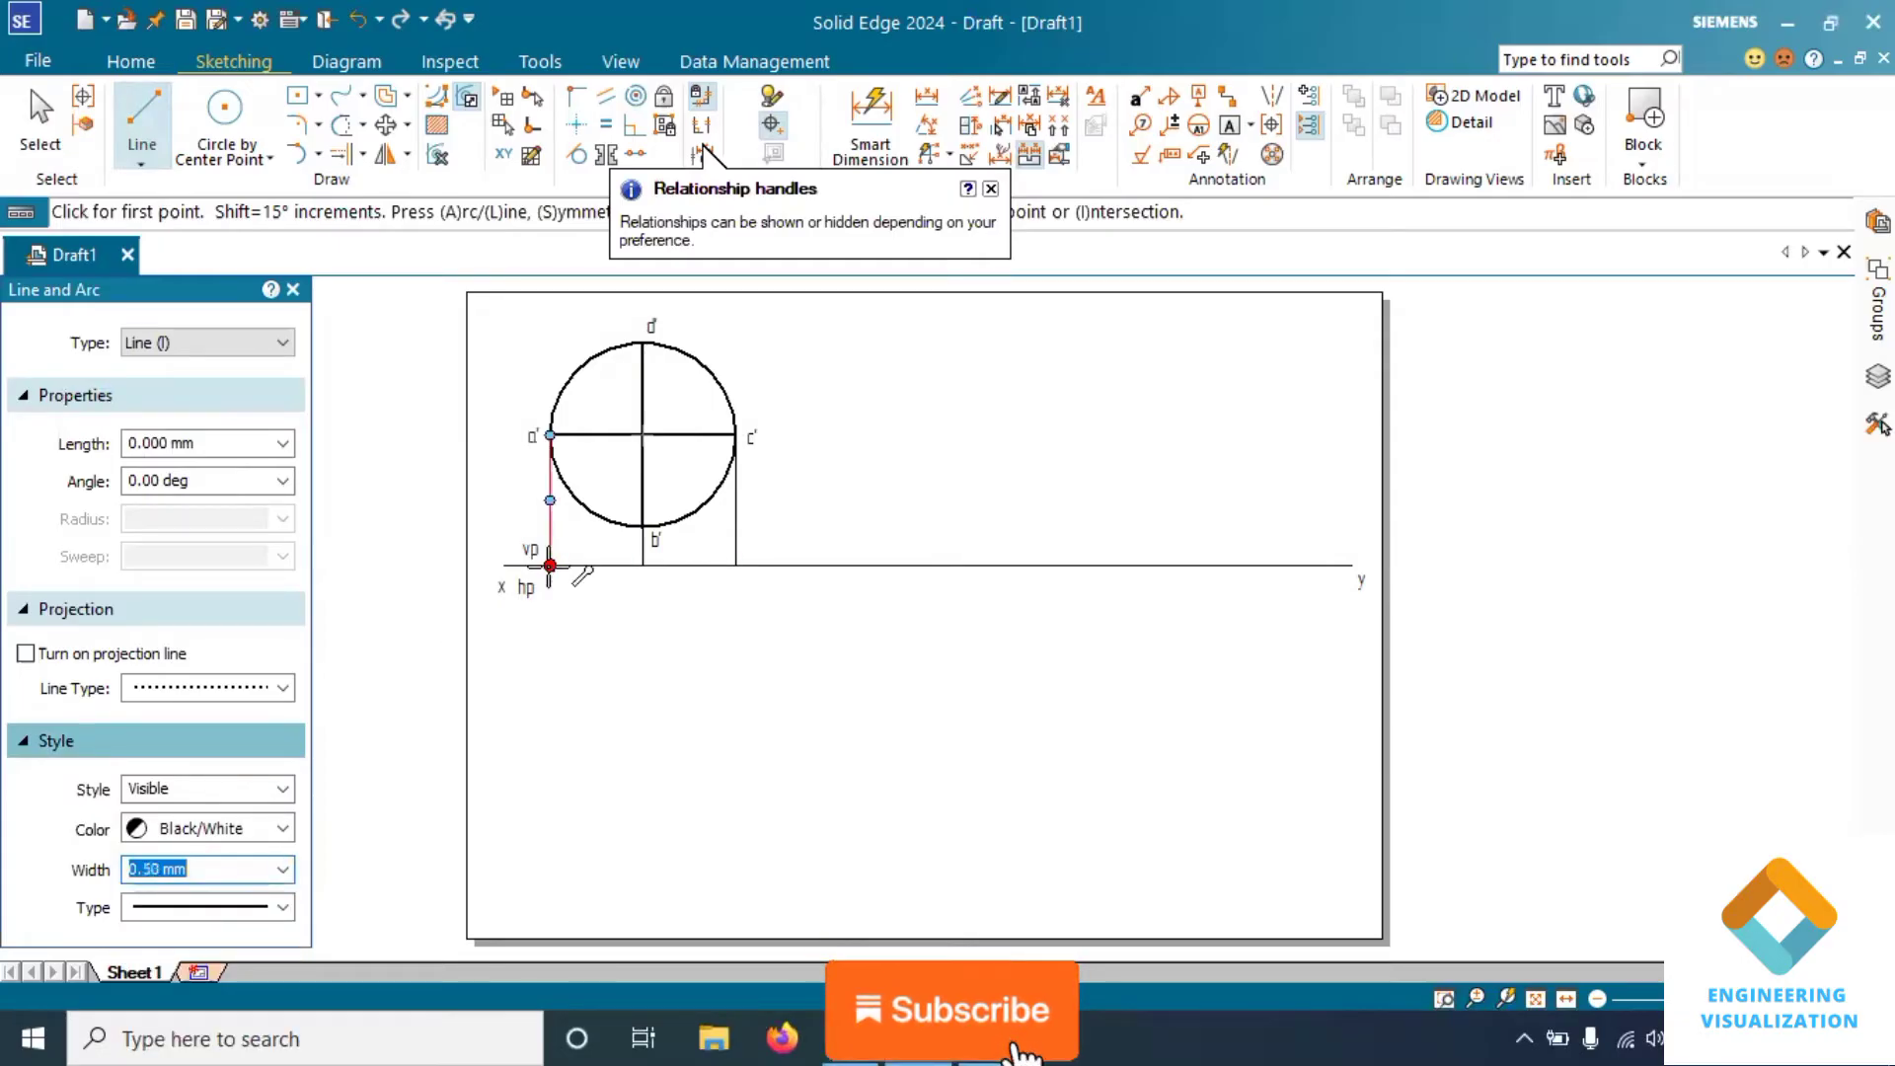
pyautogui.click(550, 566)
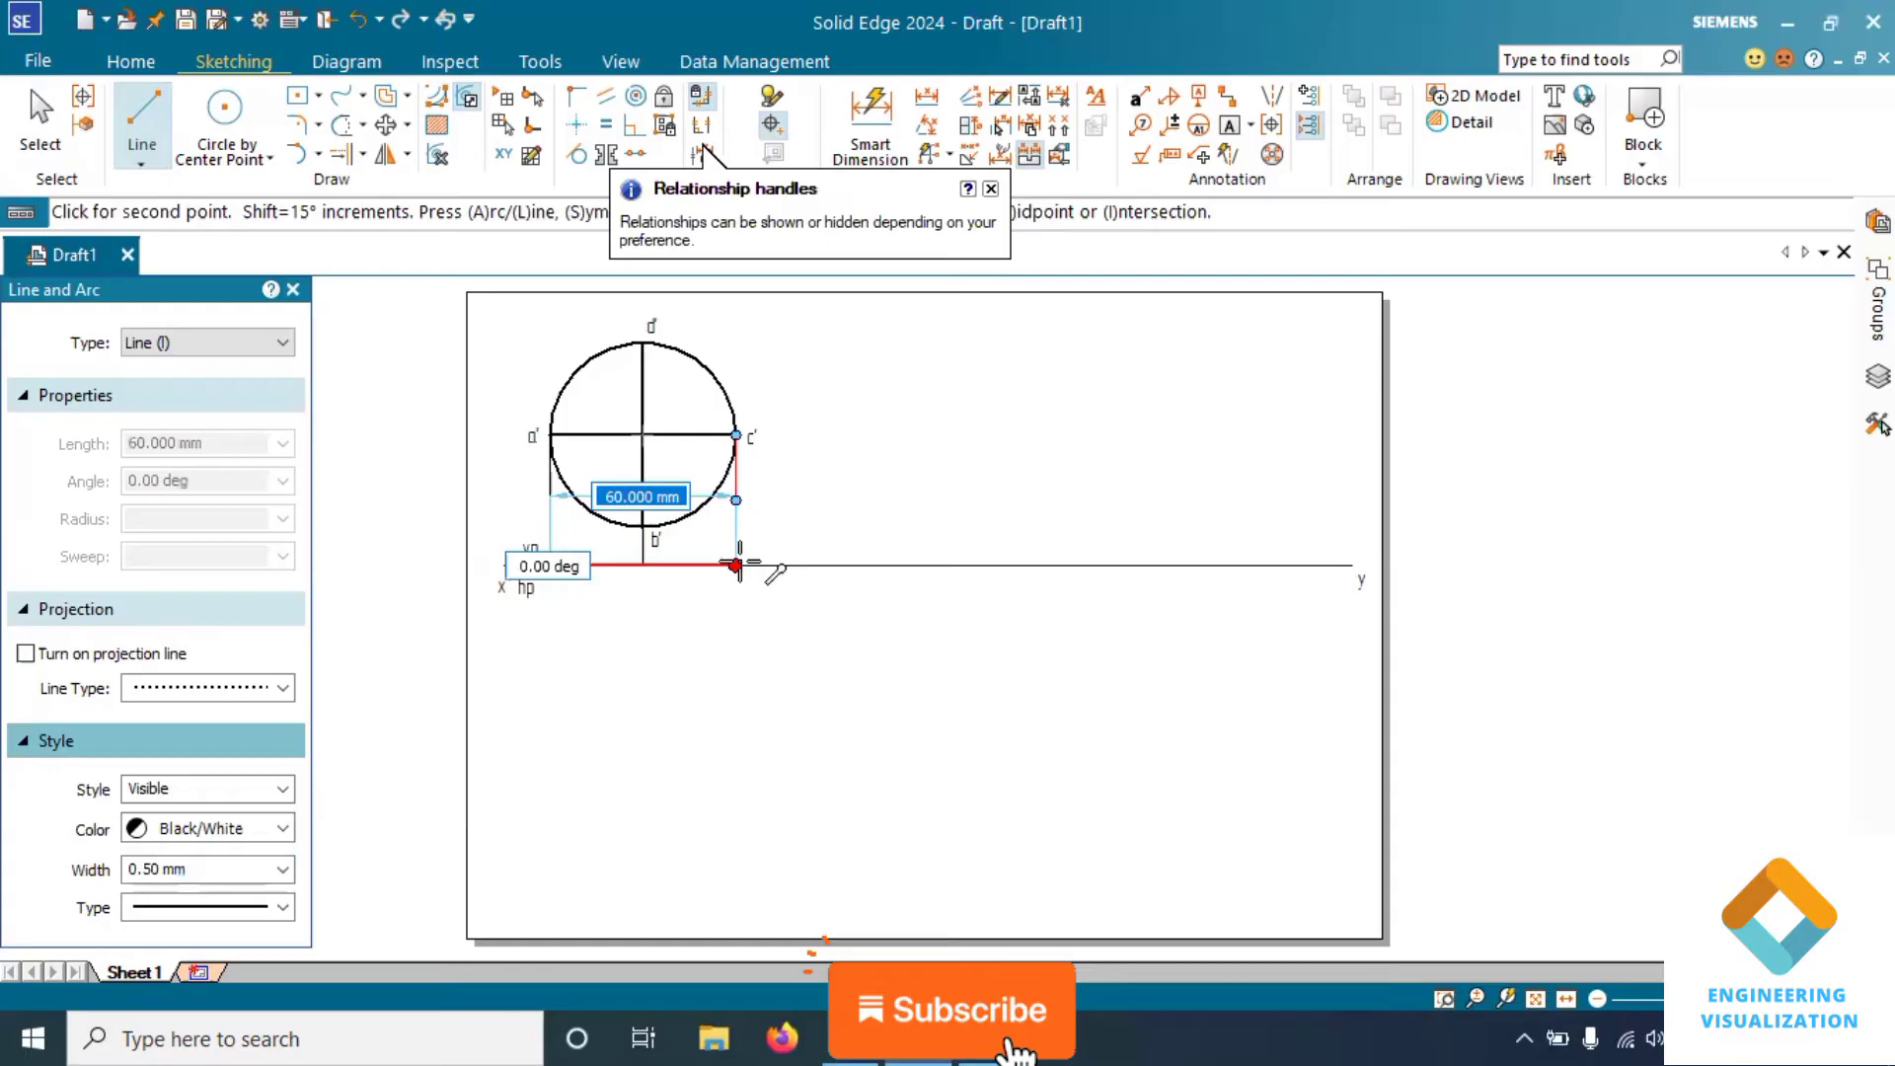
pyautogui.click(736, 564)
pyautogui.rightClick(776, 555)
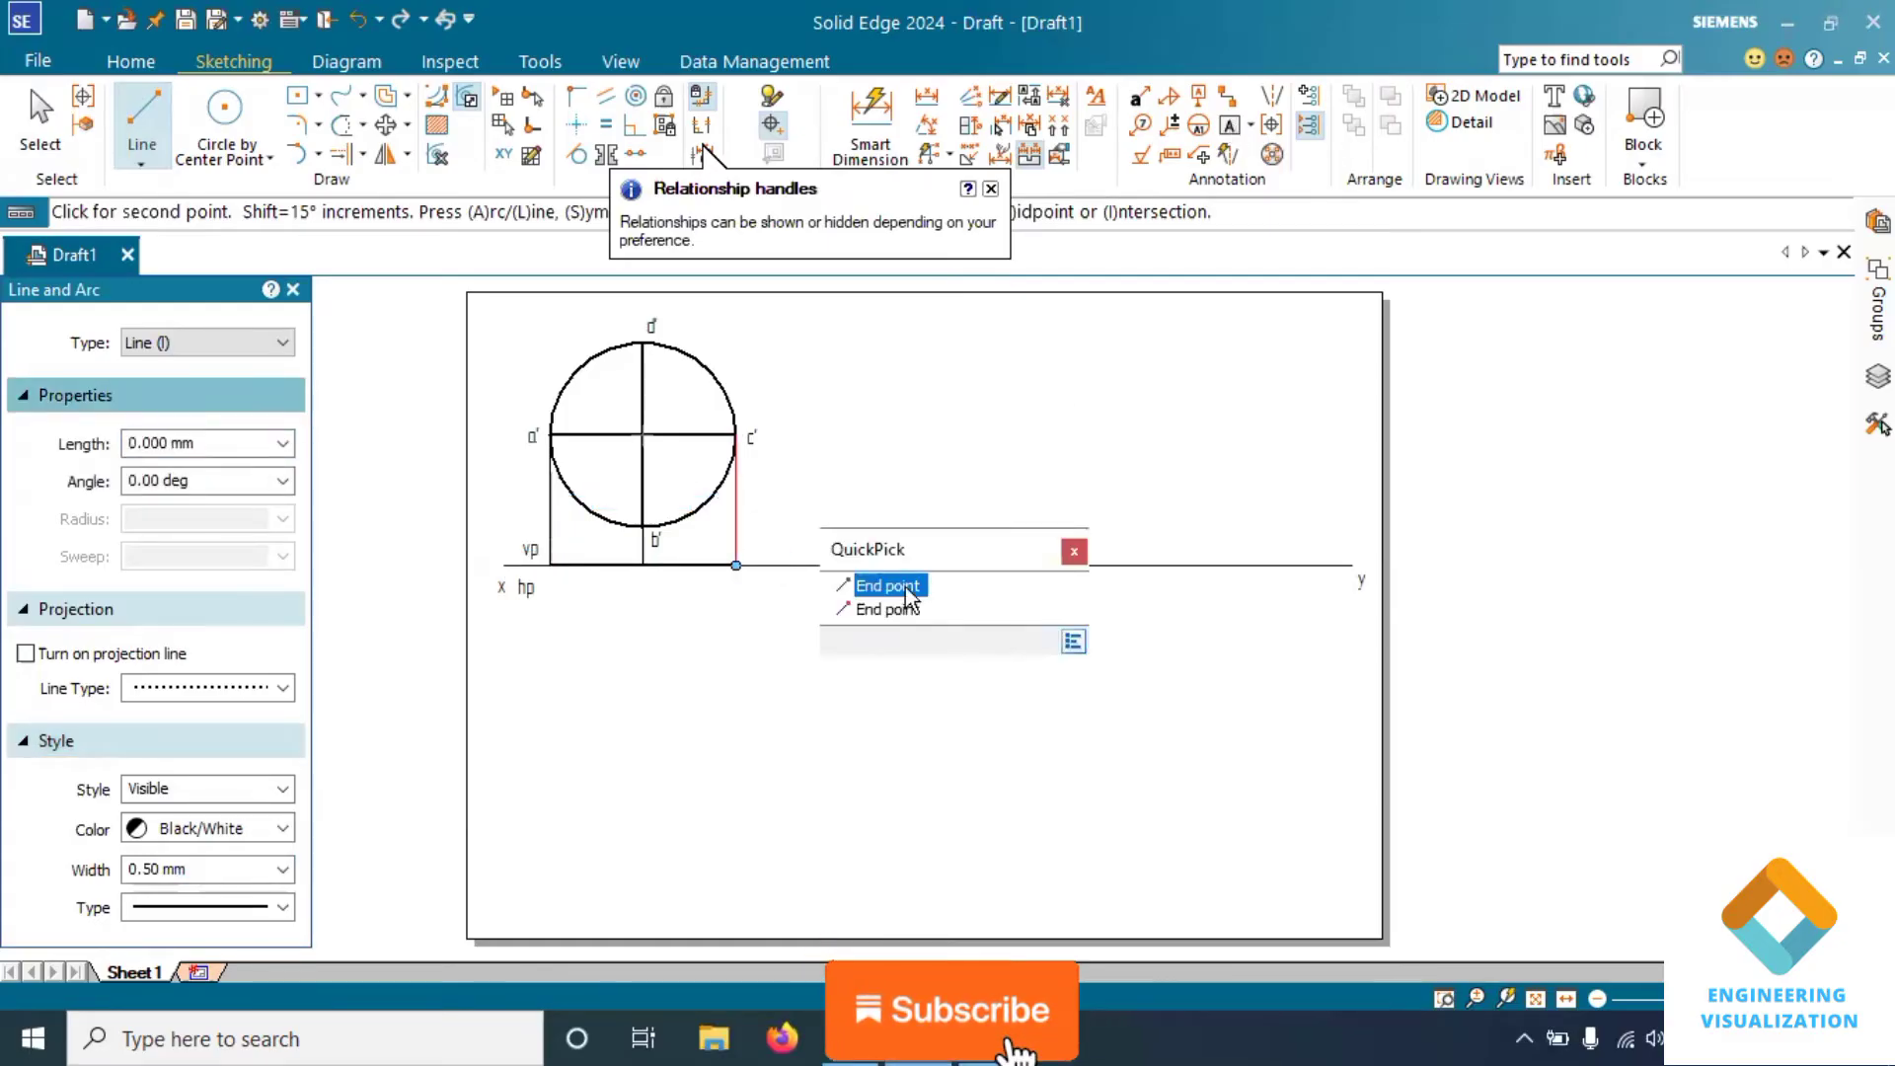
pyautogui.press('Escape')
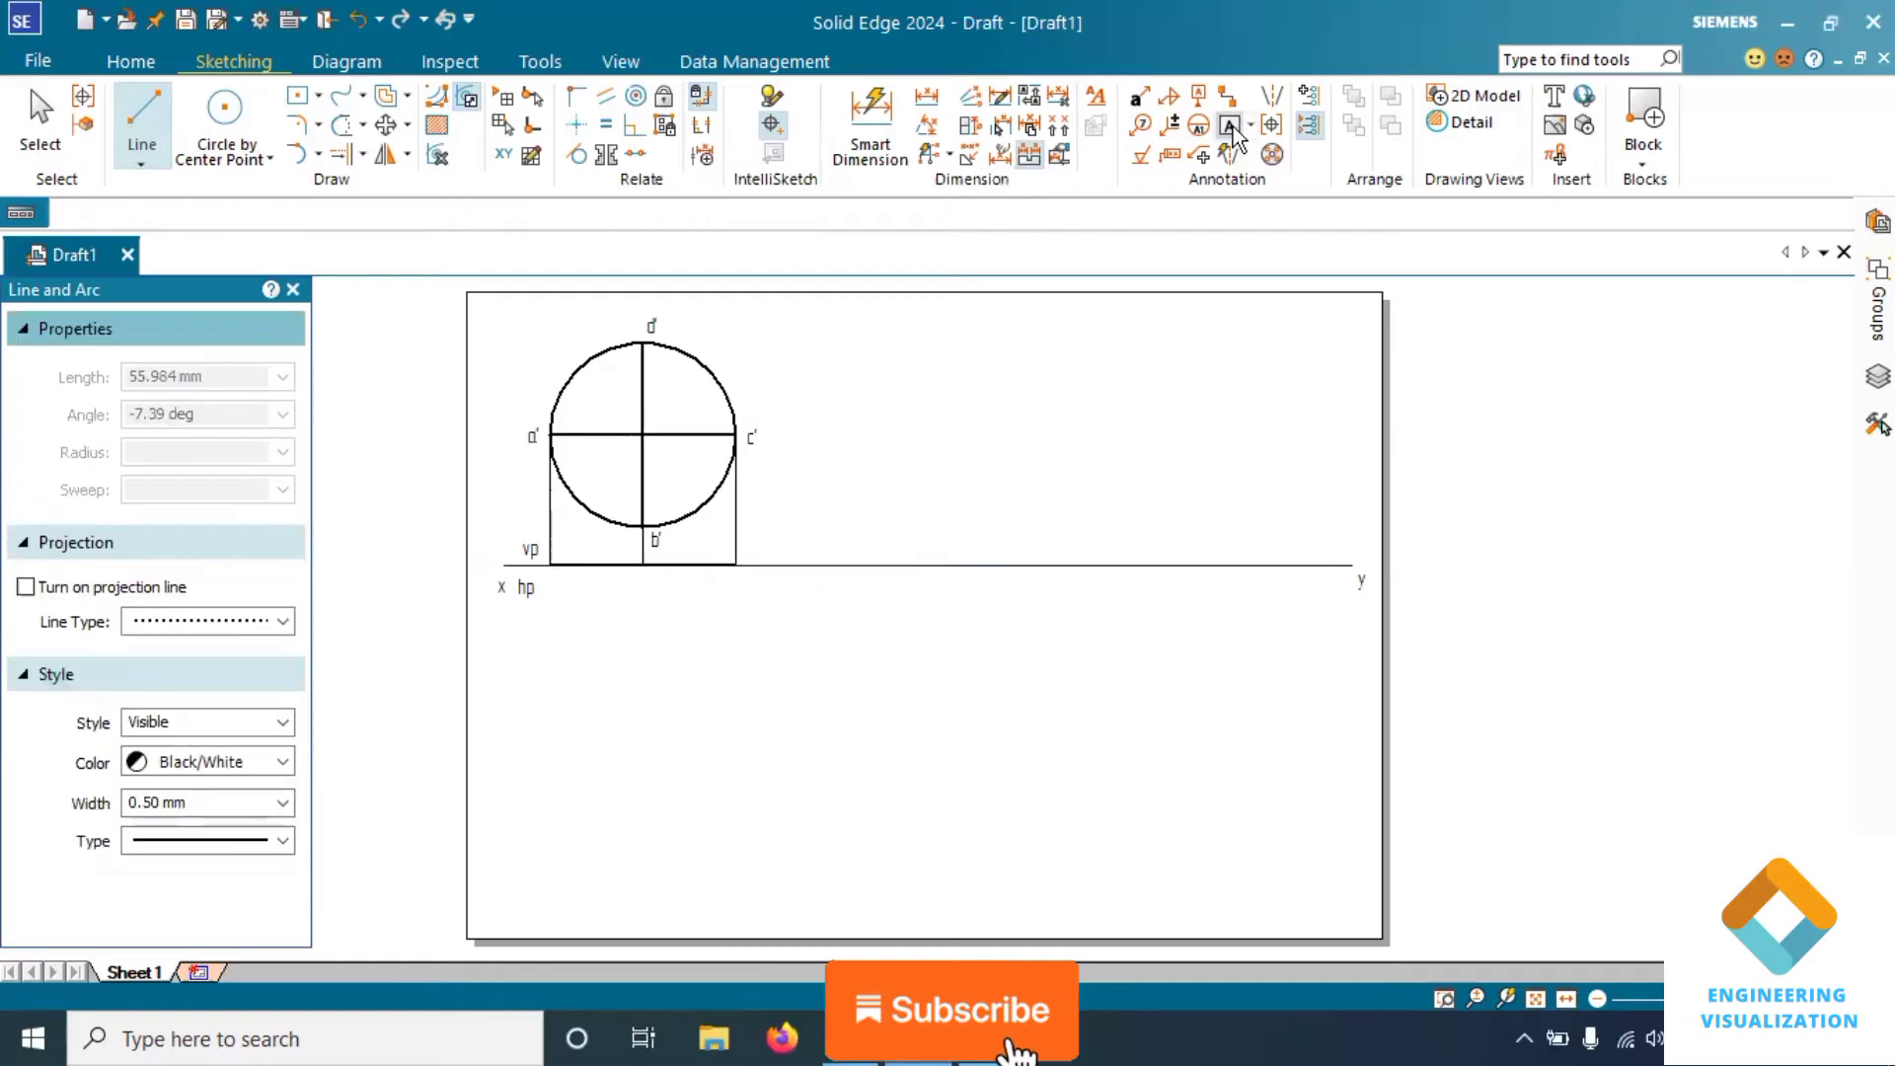
pyautogui.press('Escape')
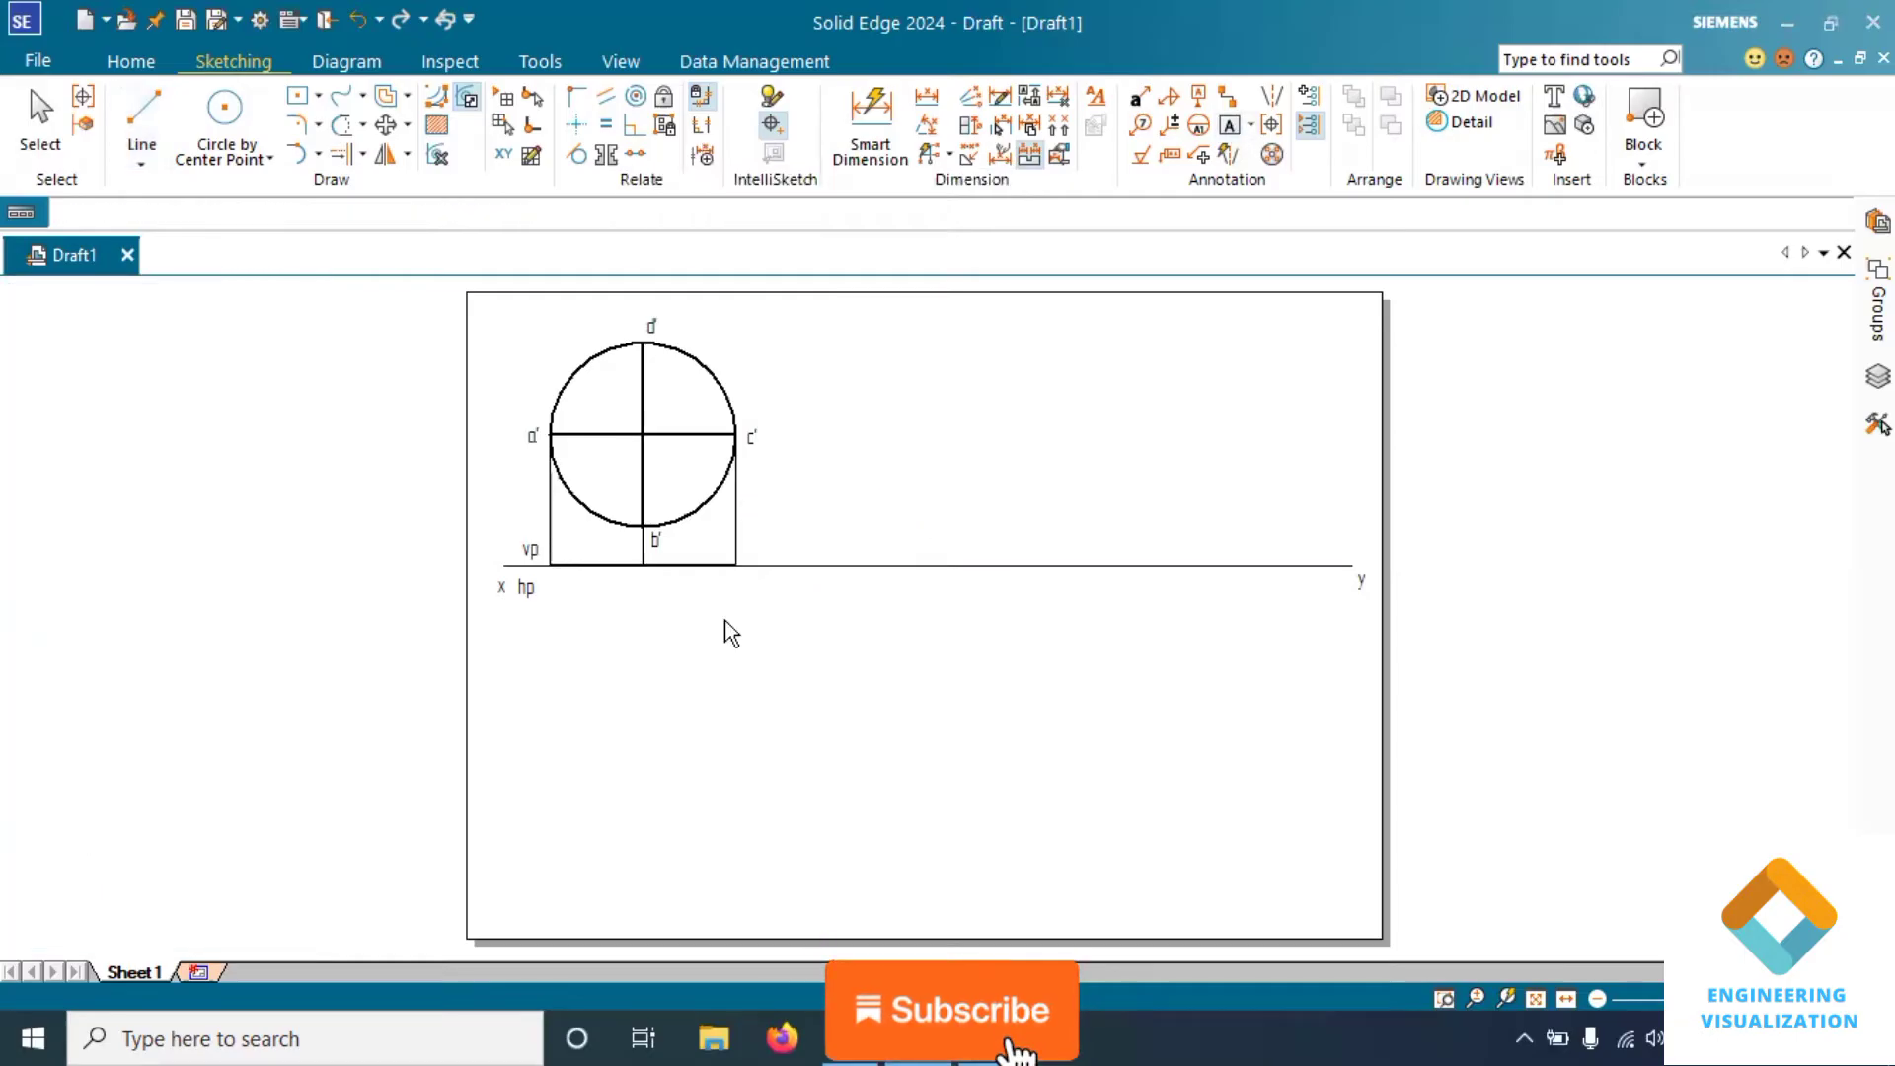
# Label the top view line below the reference line with a at its left end, d(b) at the middle and c at its right end
pyautogui.click(1229, 126)
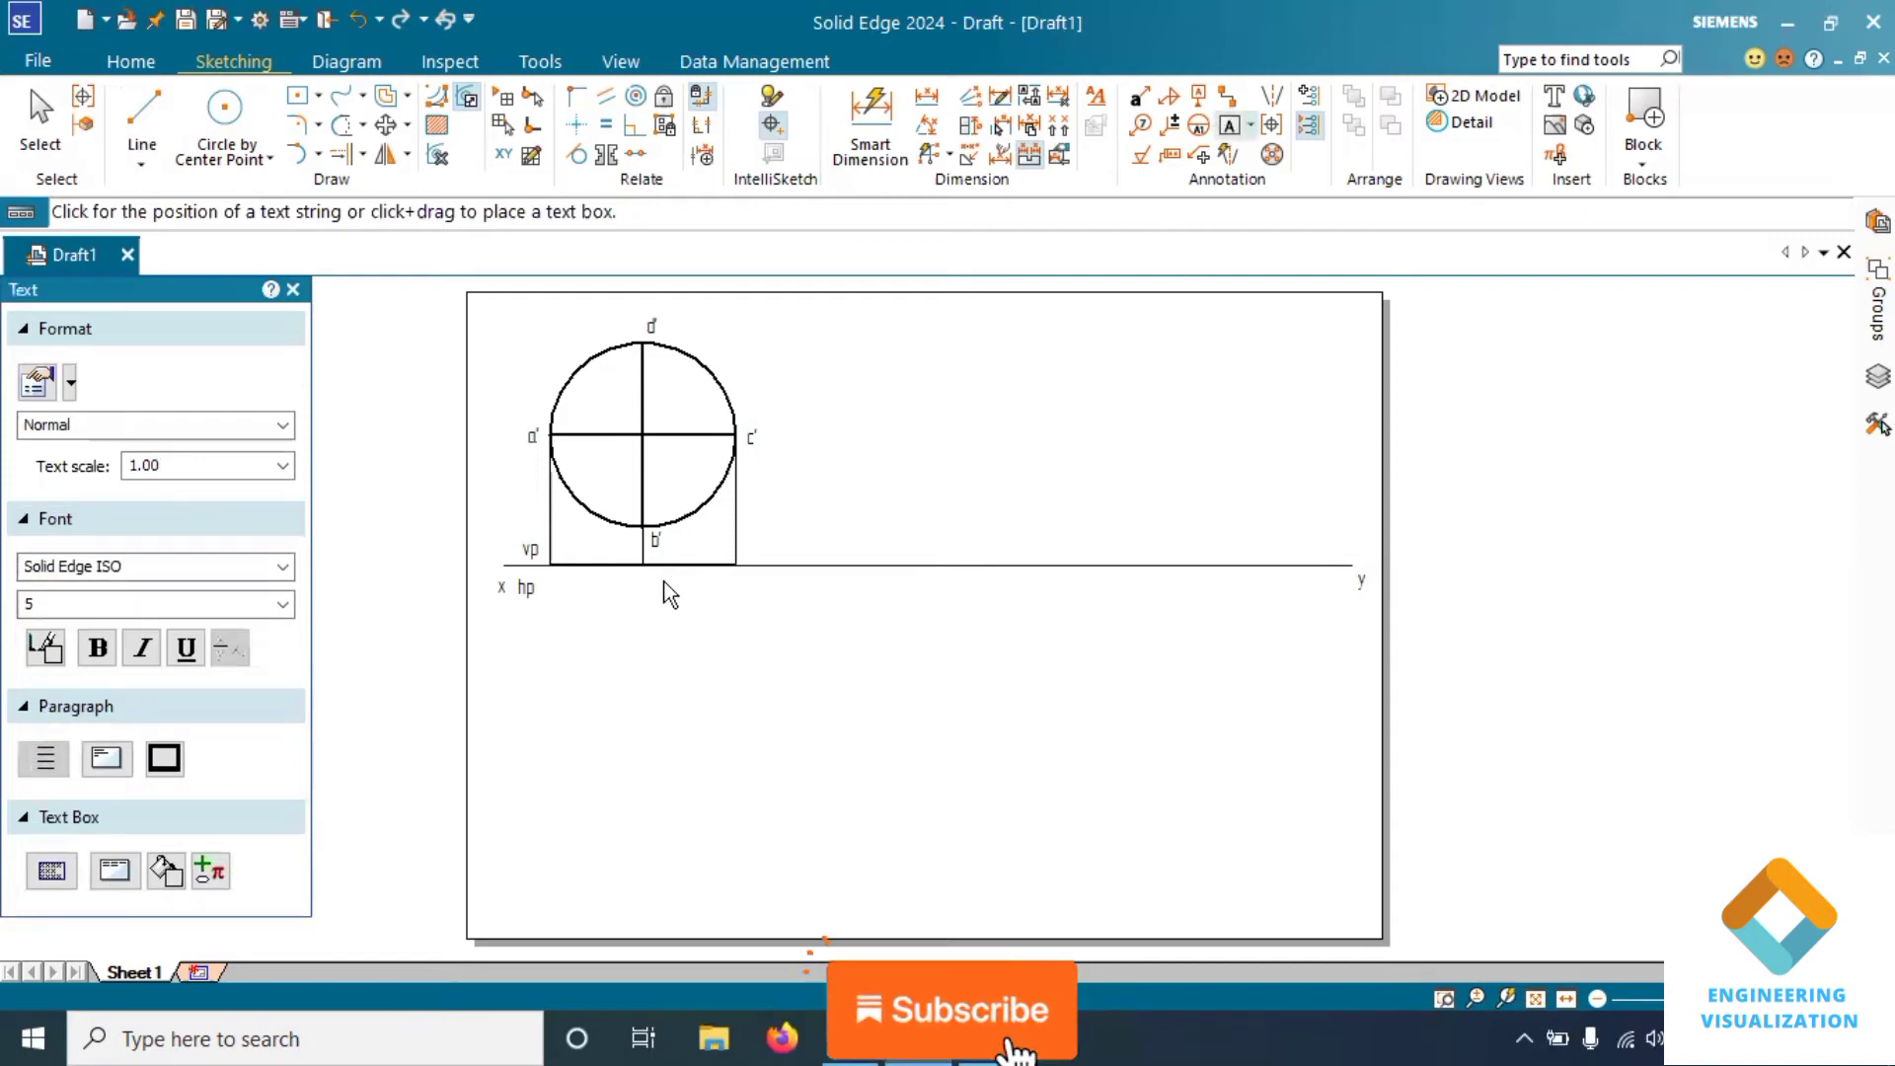
pyautogui.press('Escape')
pyautogui.press('Return')
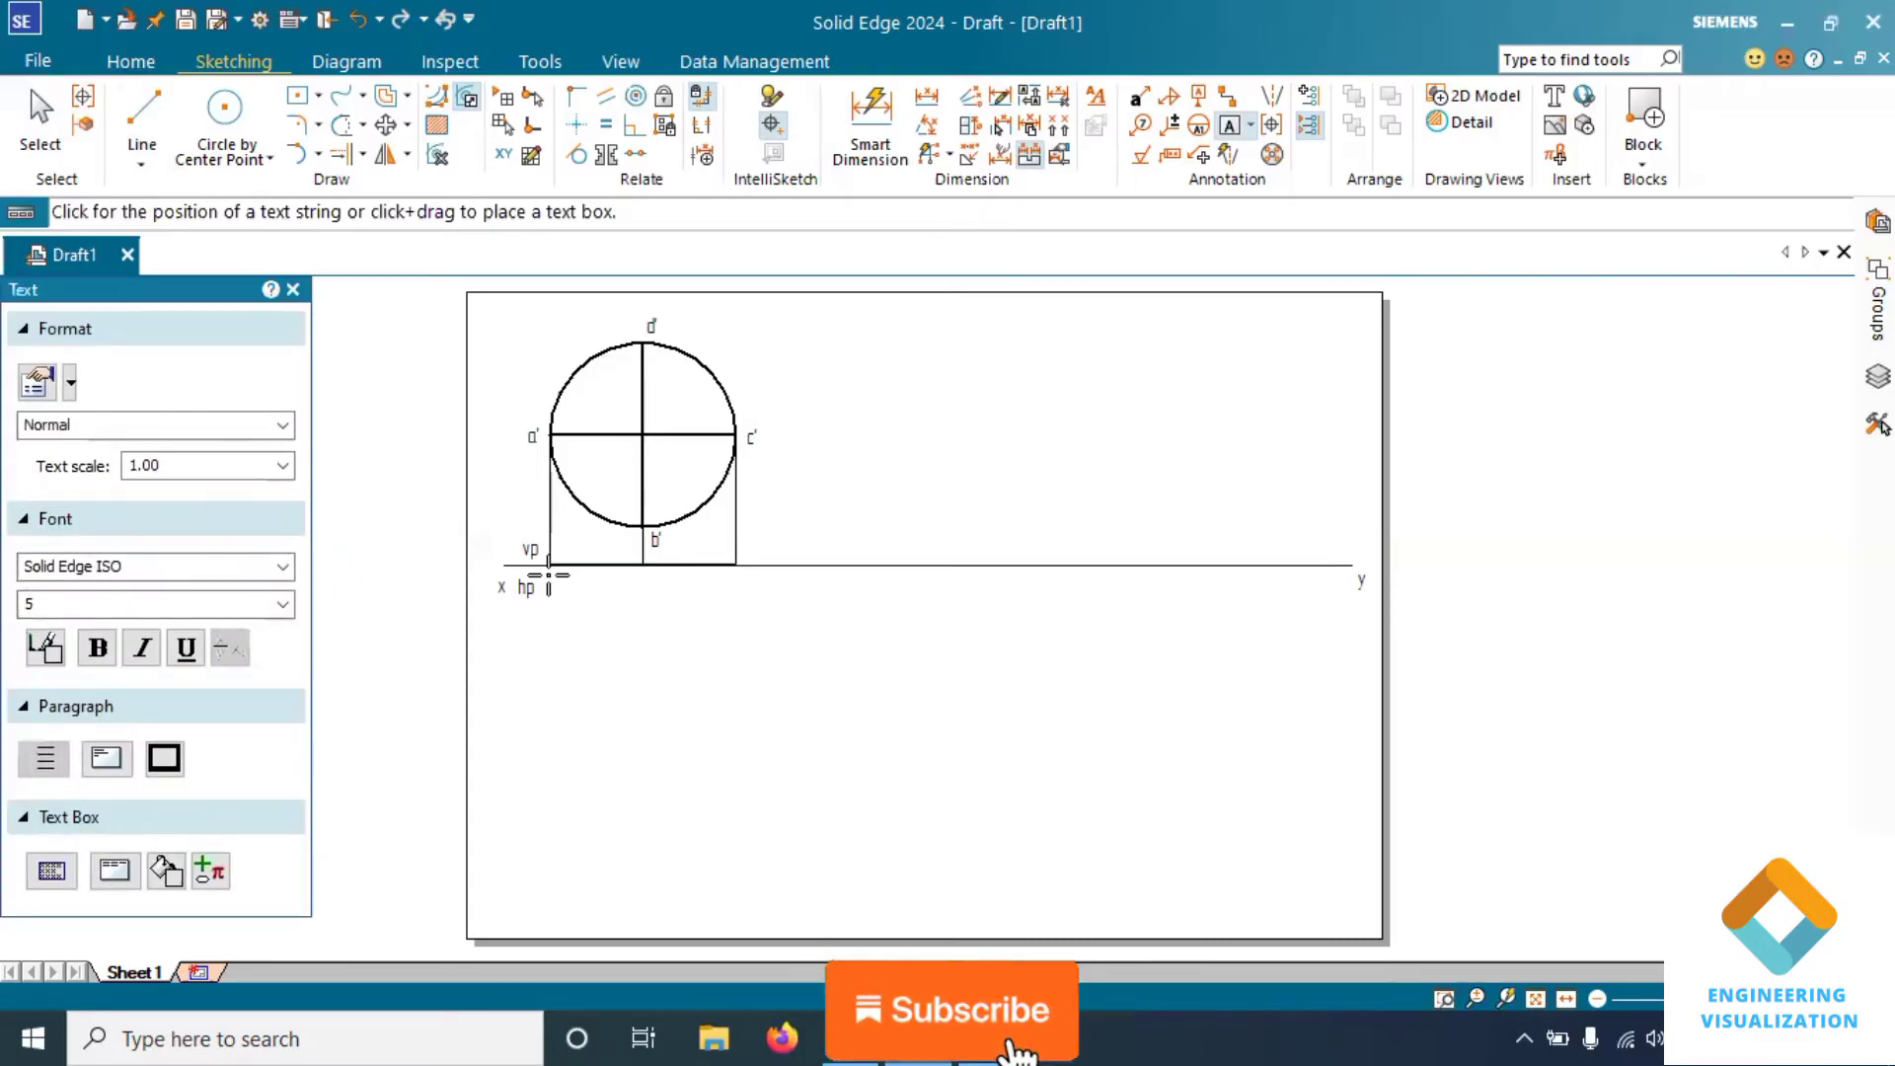
pyautogui.click(549, 583)
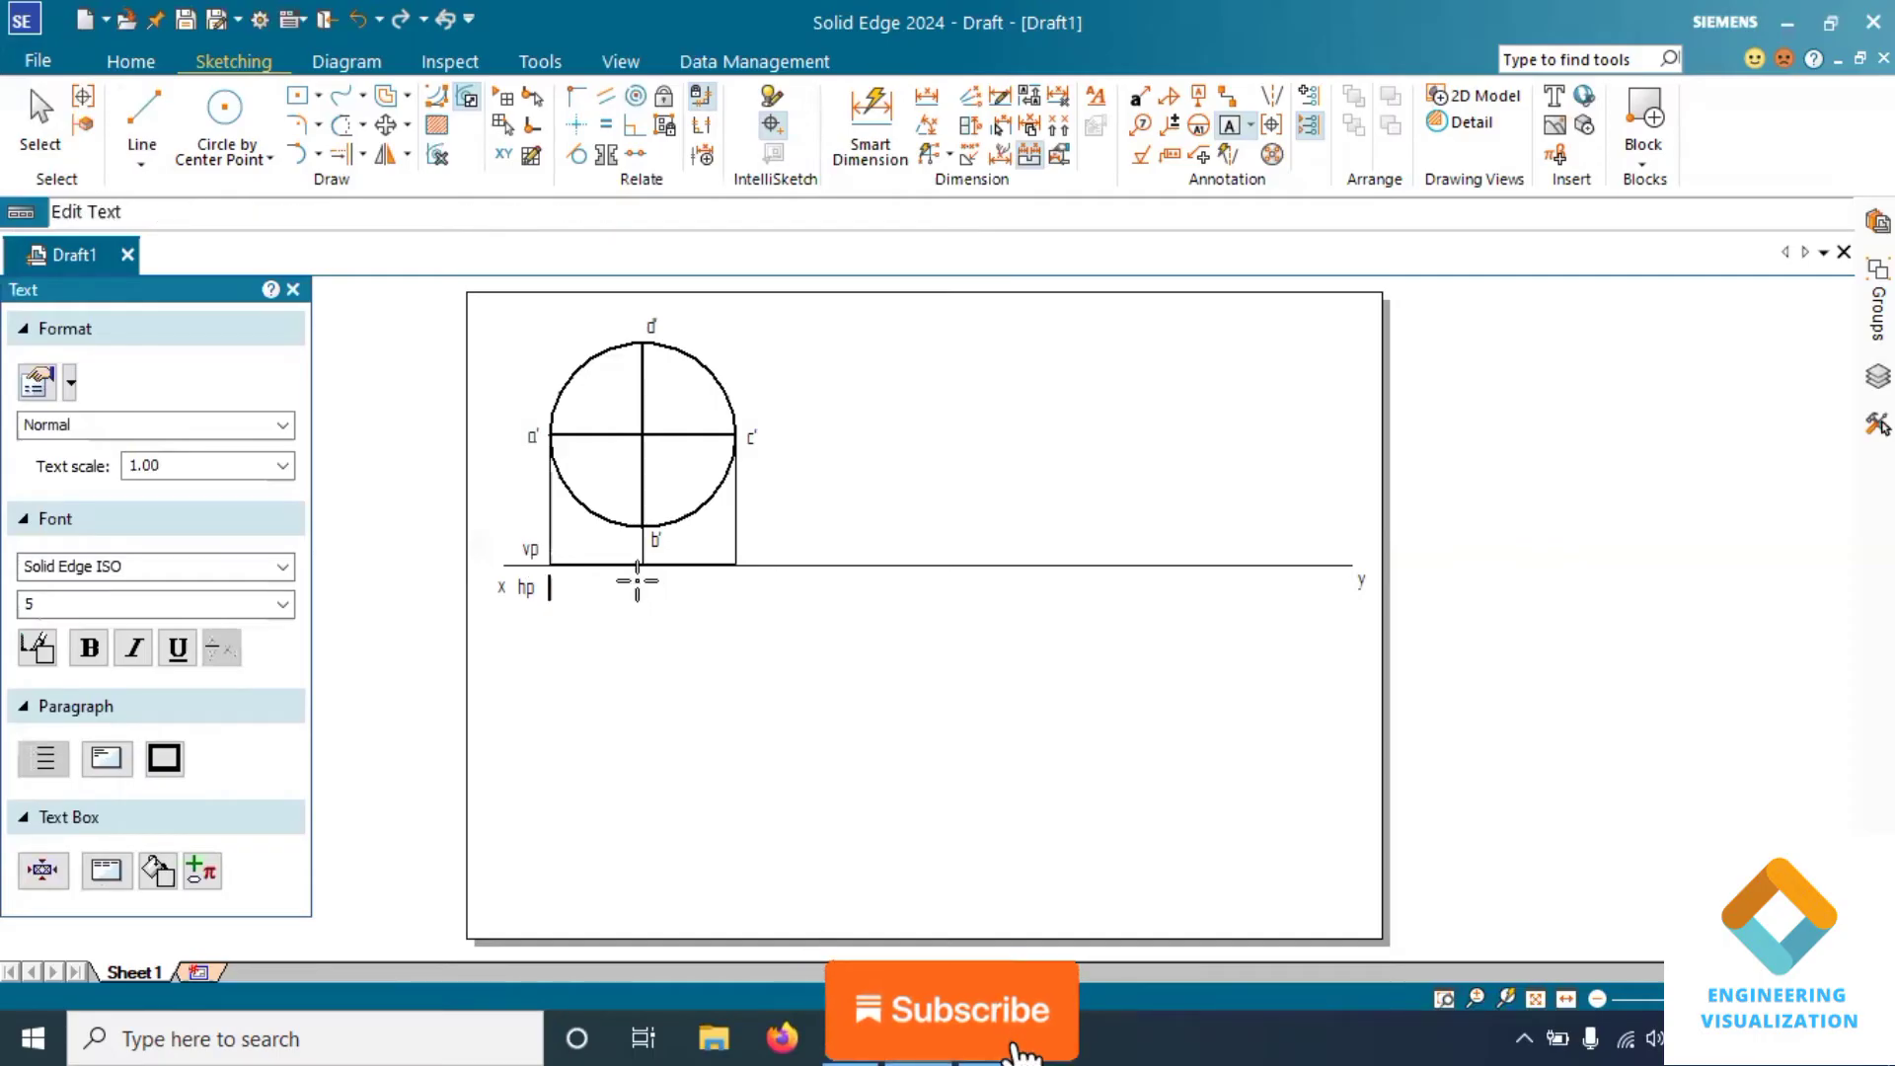
pyautogui.write('a')
pyautogui.click(637, 582)
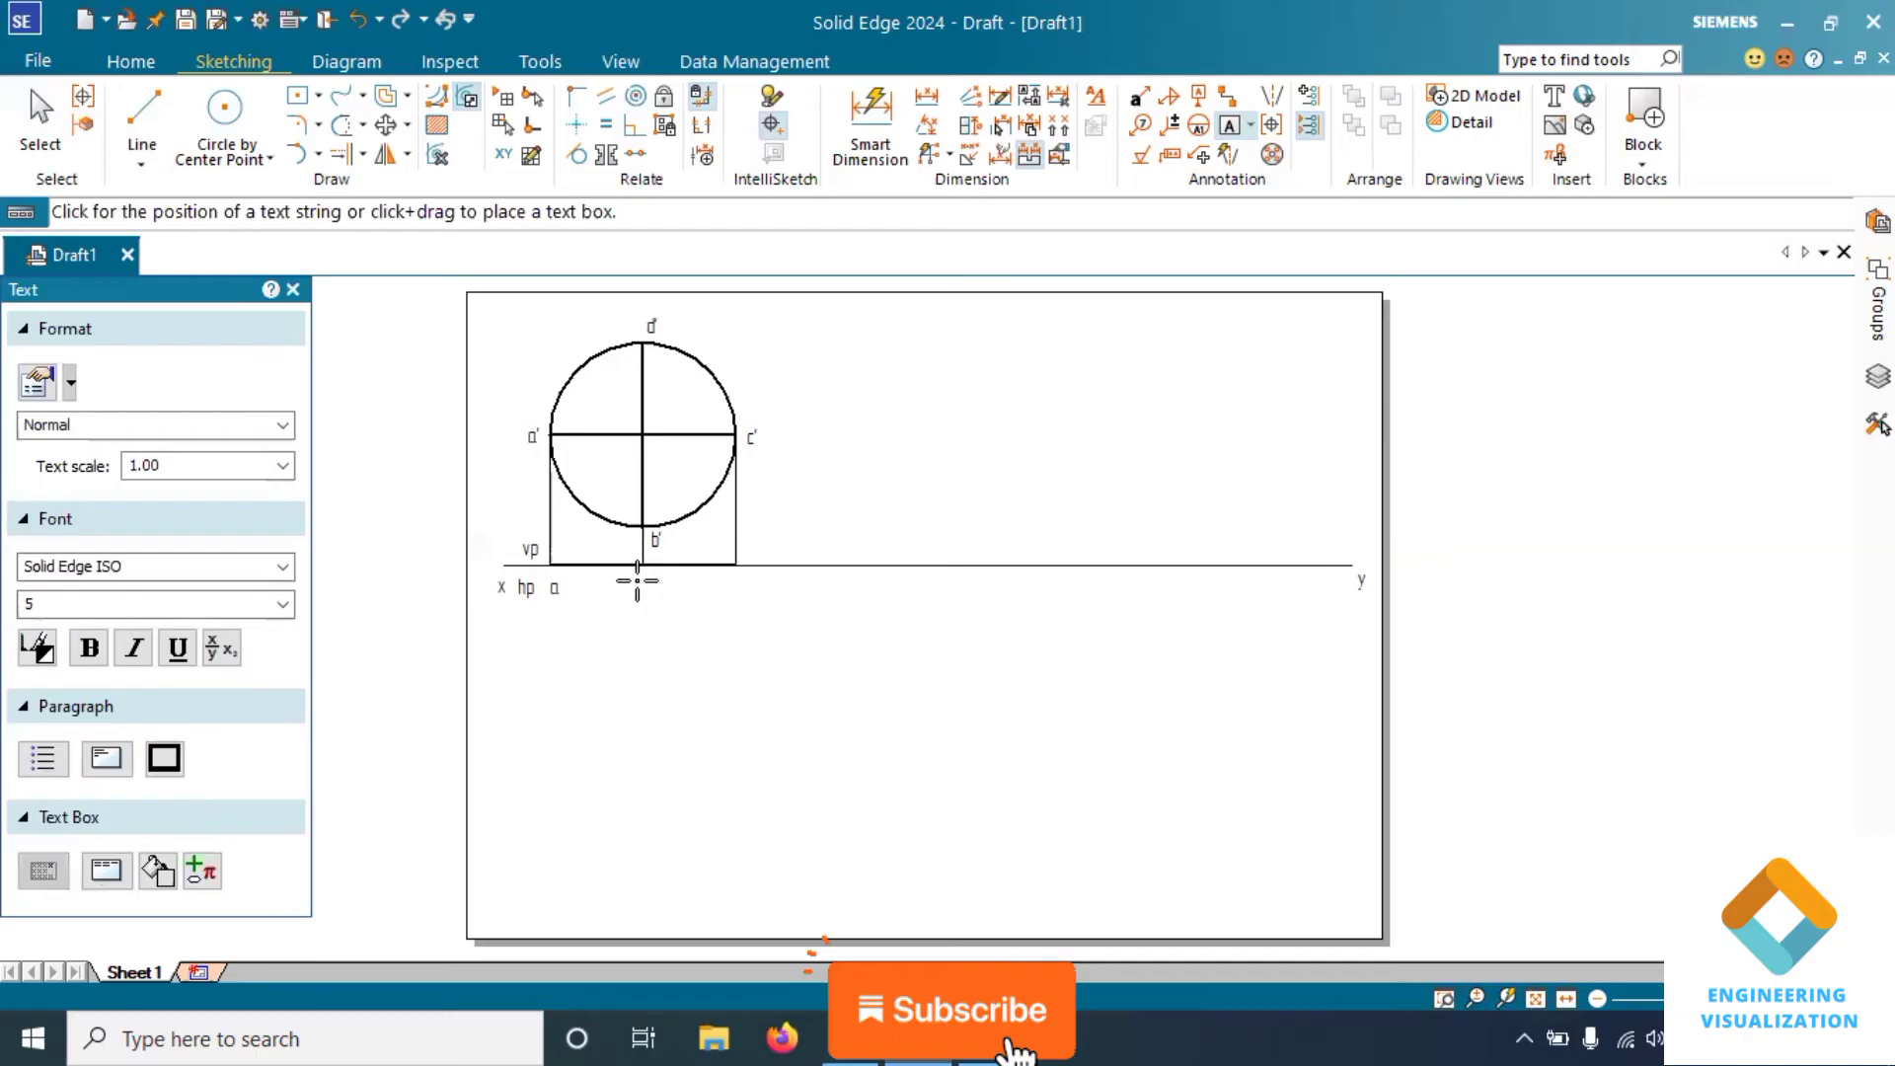
pyautogui.click(640, 583)
pyautogui.write('d(b0')
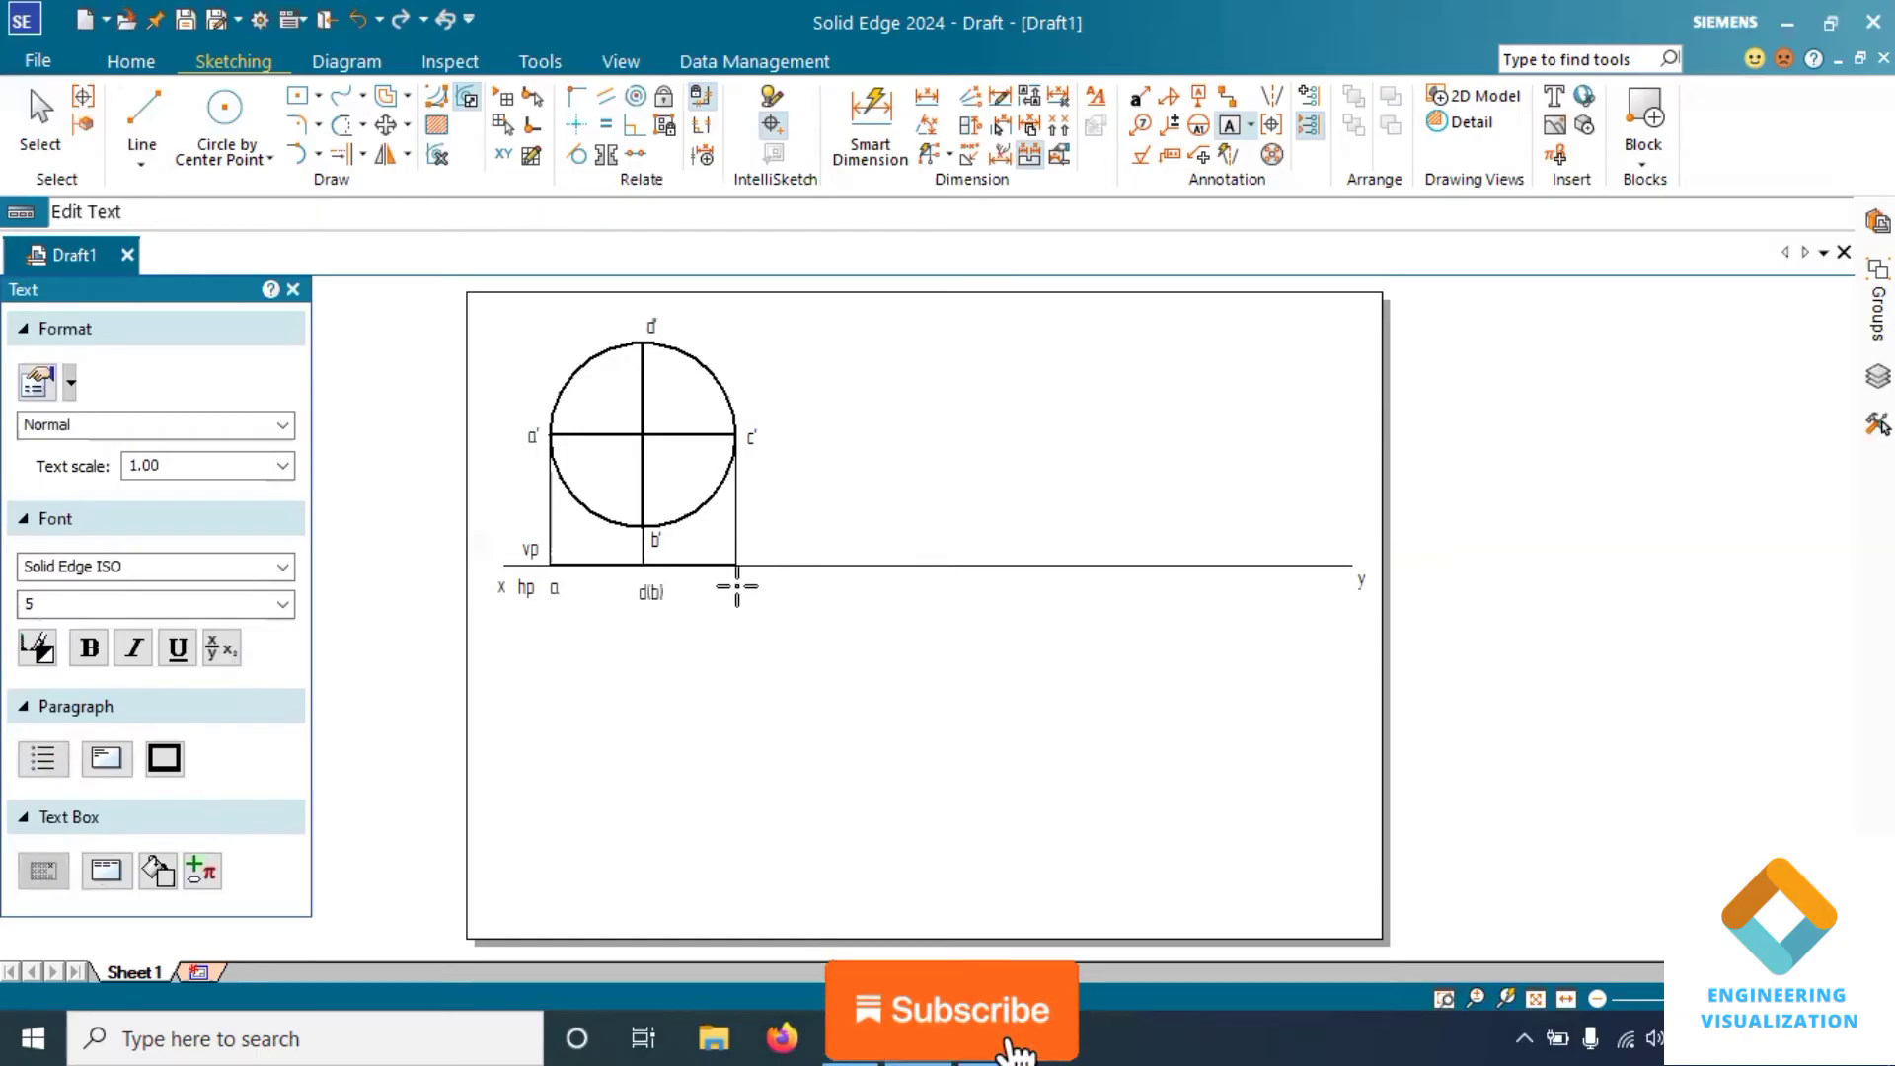
pyautogui.click(734, 586)
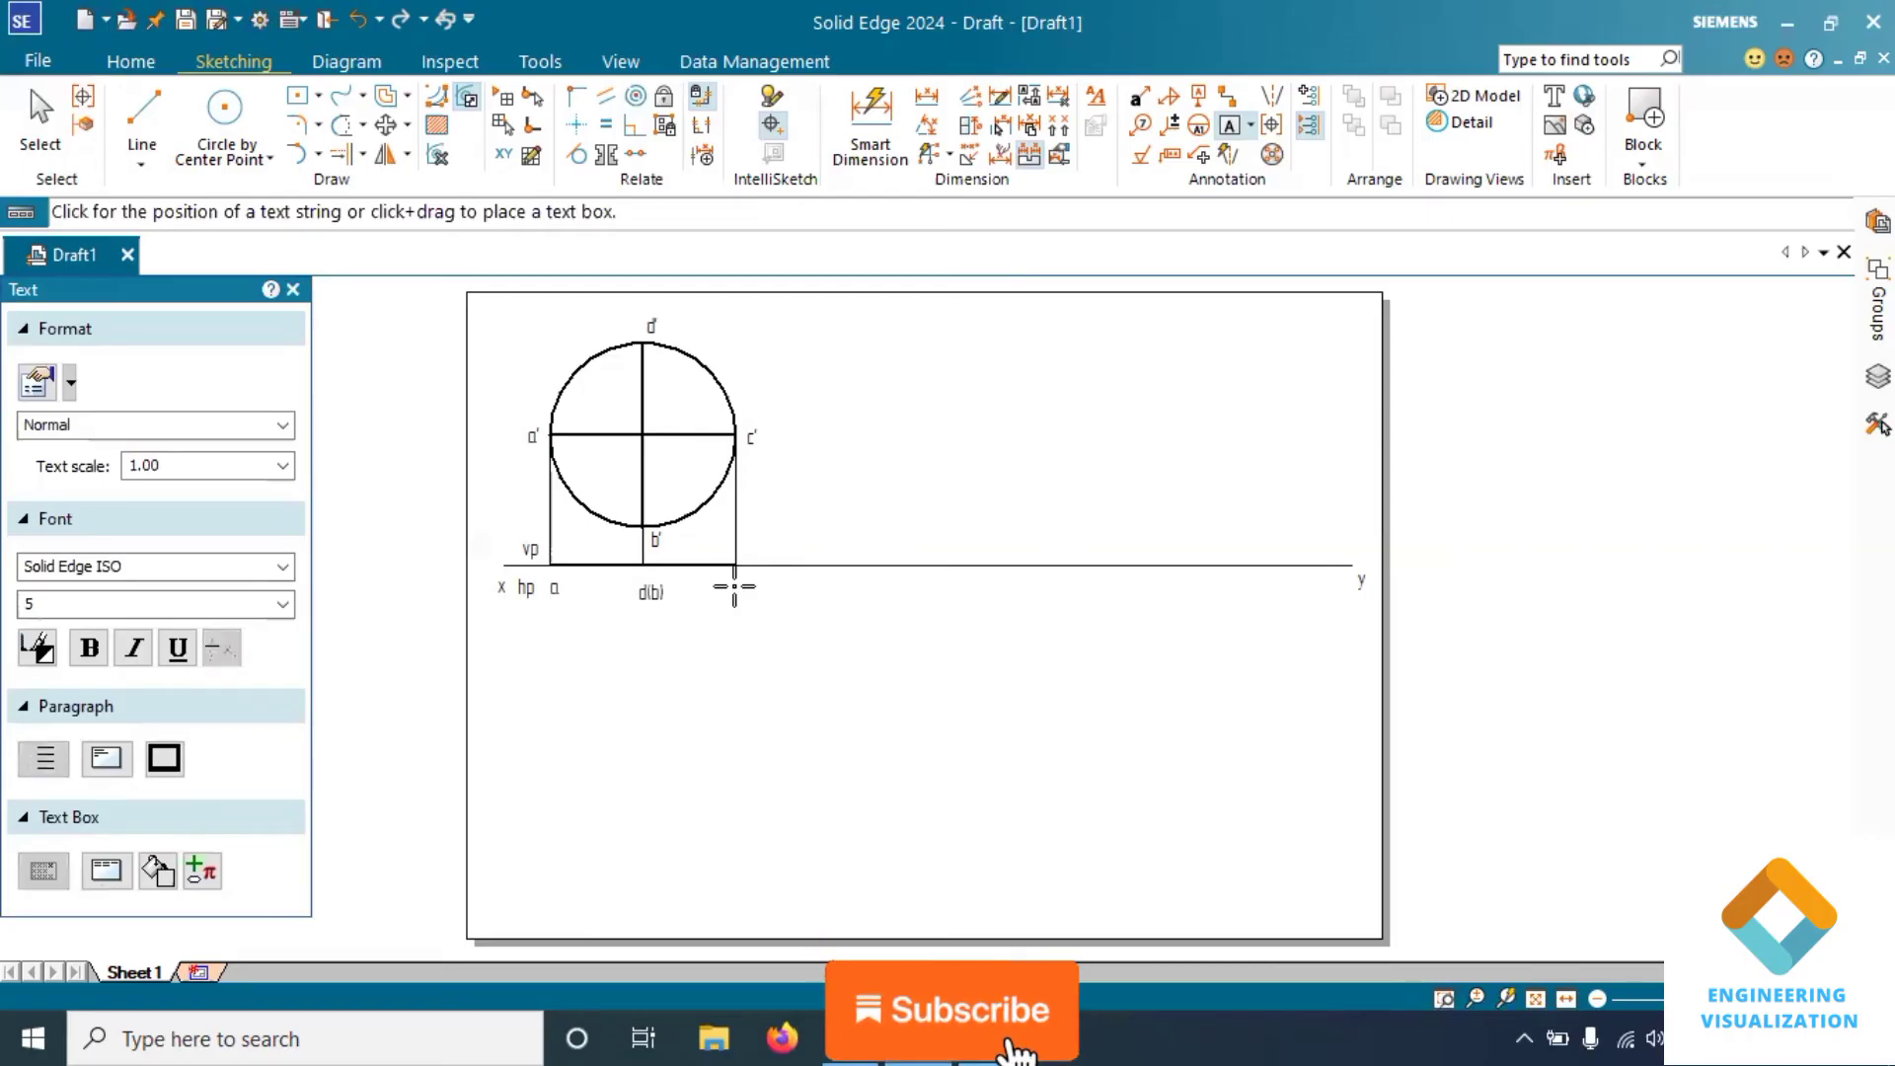
pyautogui.click(735, 586)
pyautogui.write('c')
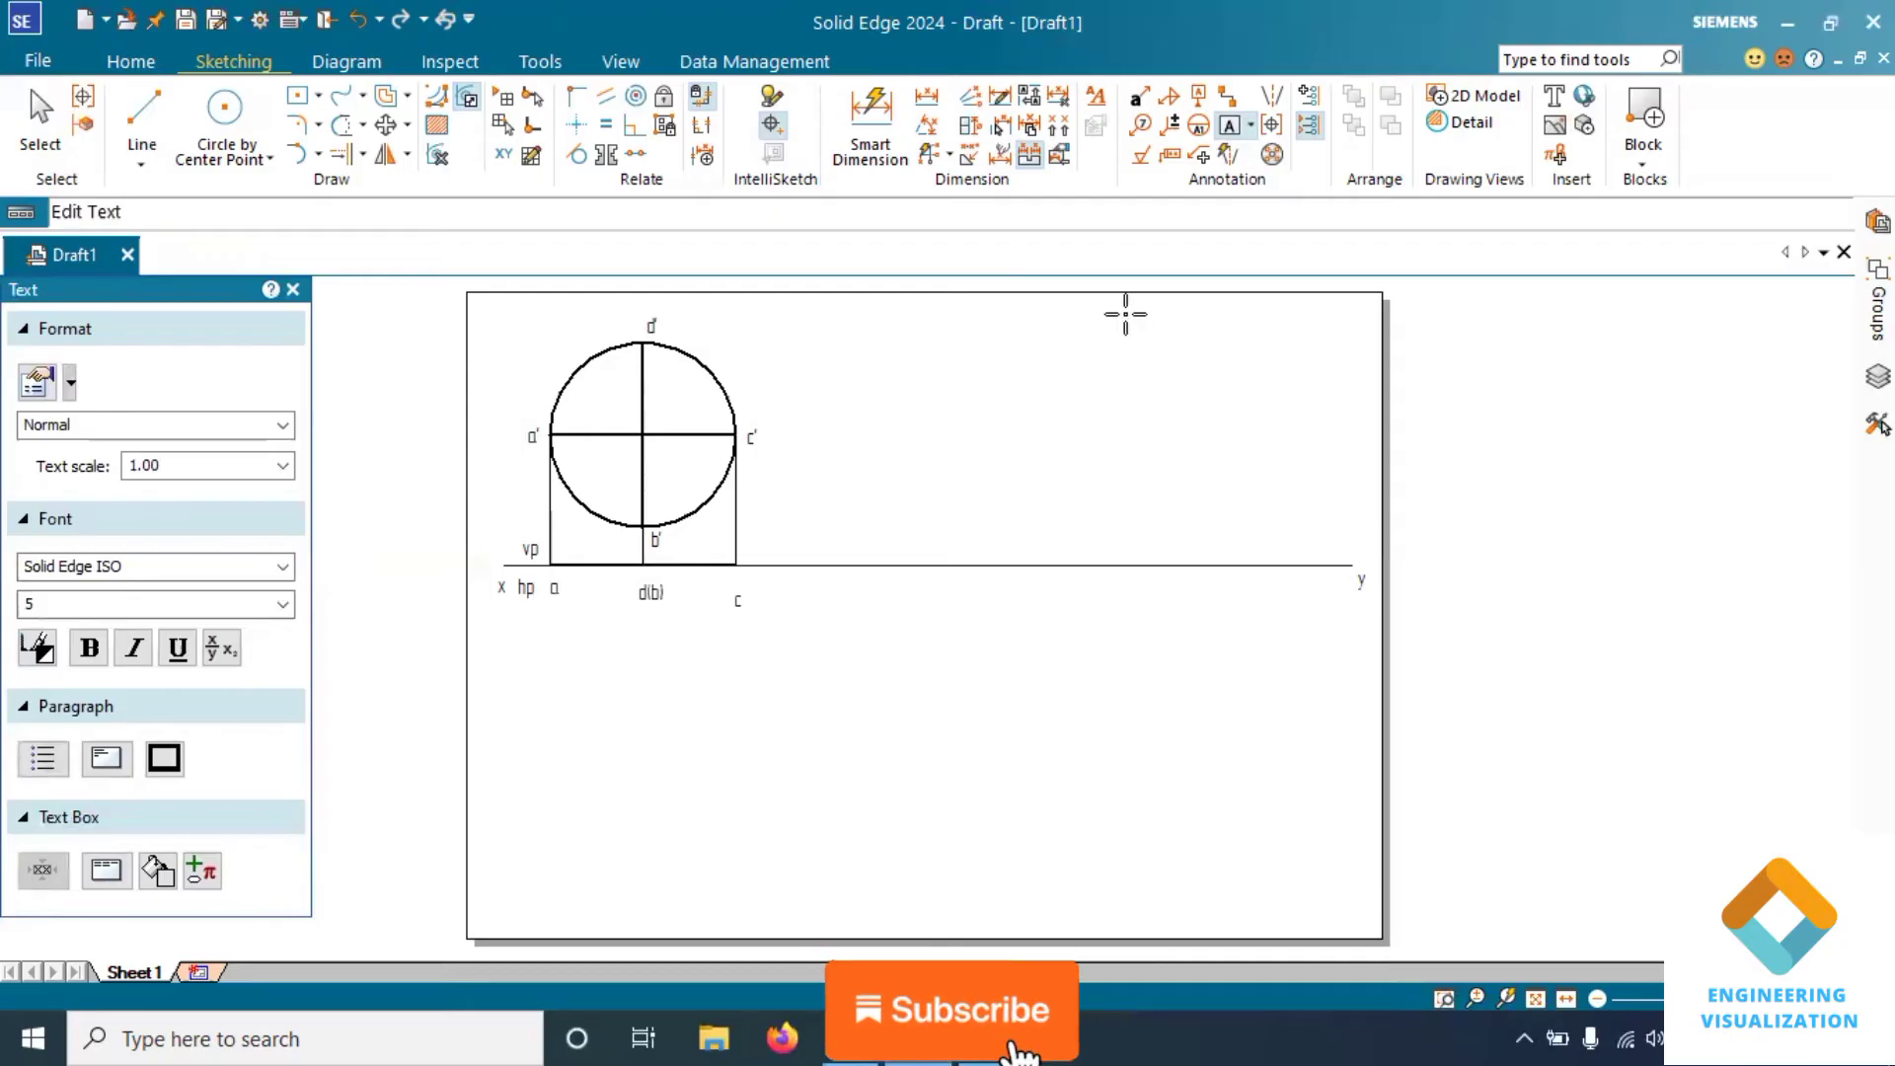
# Dimension the circle's vertical diameter, placing the dimension to the left of the circle
pyautogui.click(871, 117)
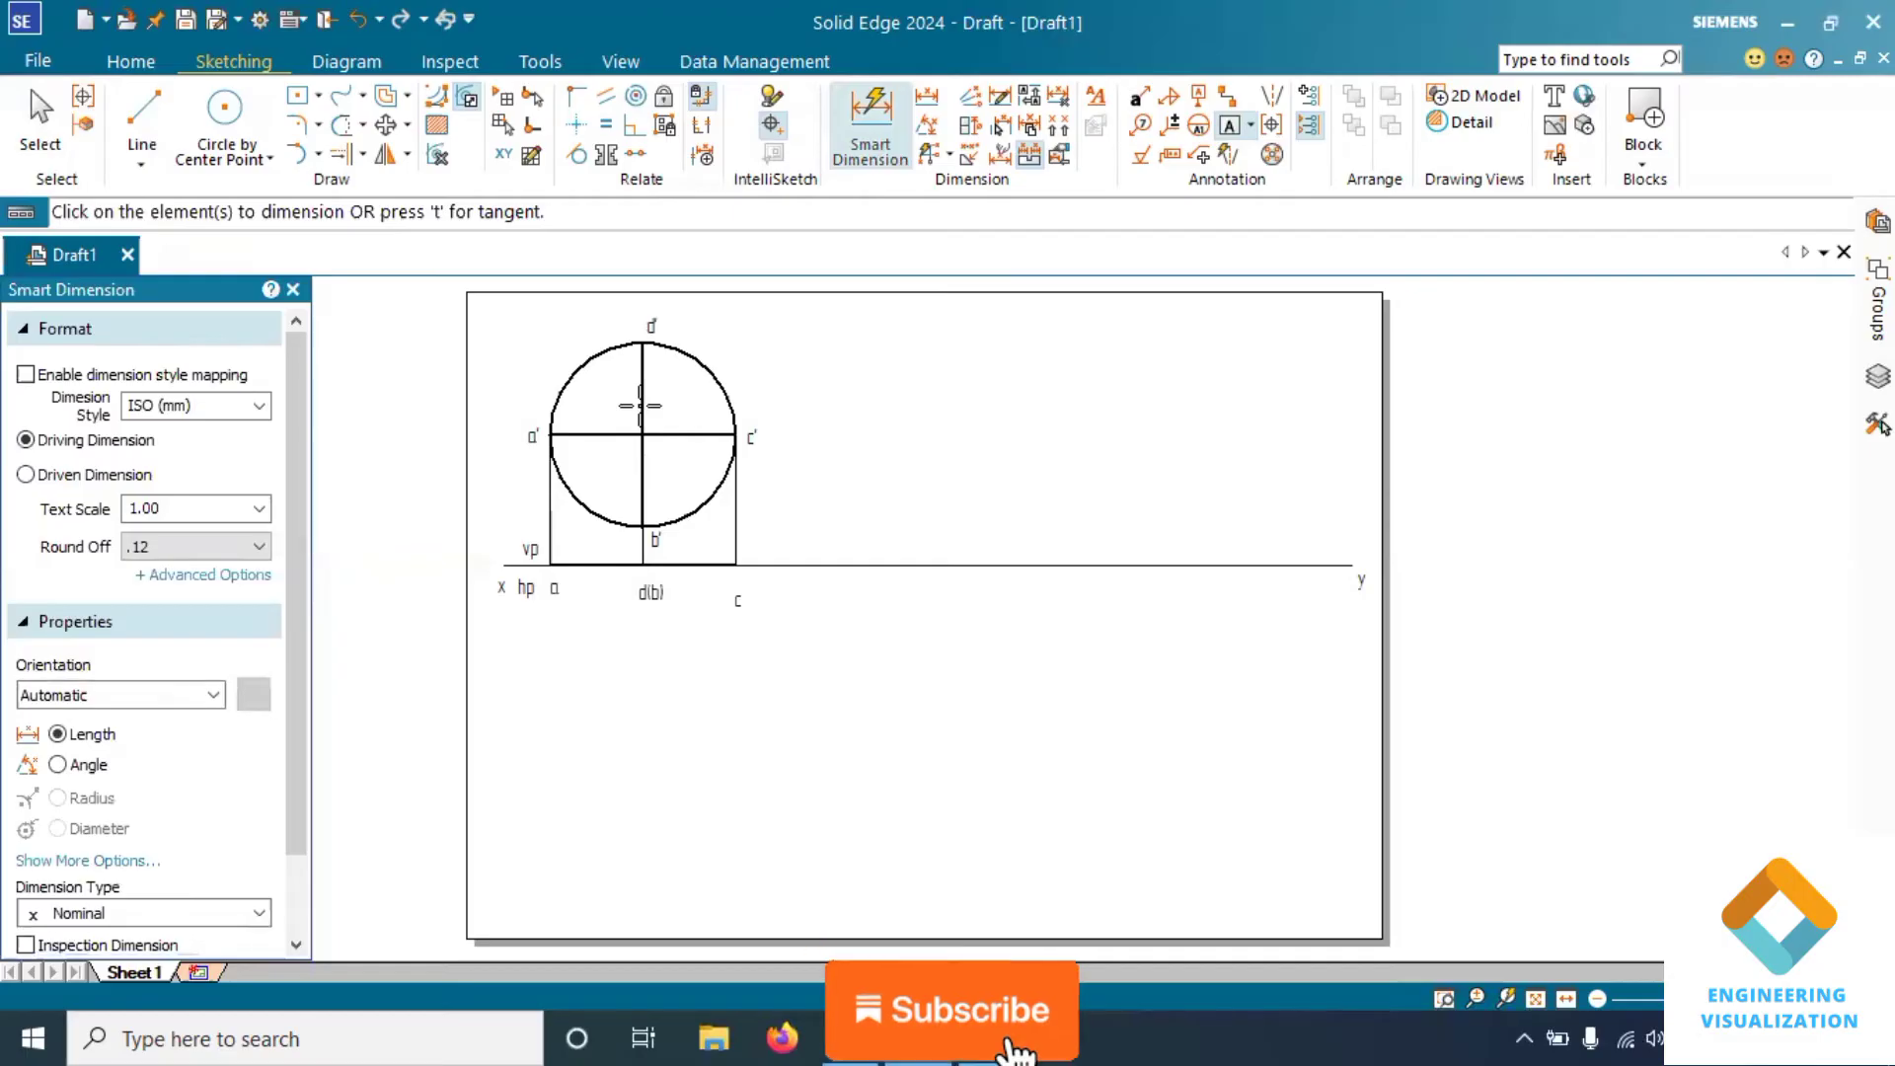
pyautogui.click(641, 405)
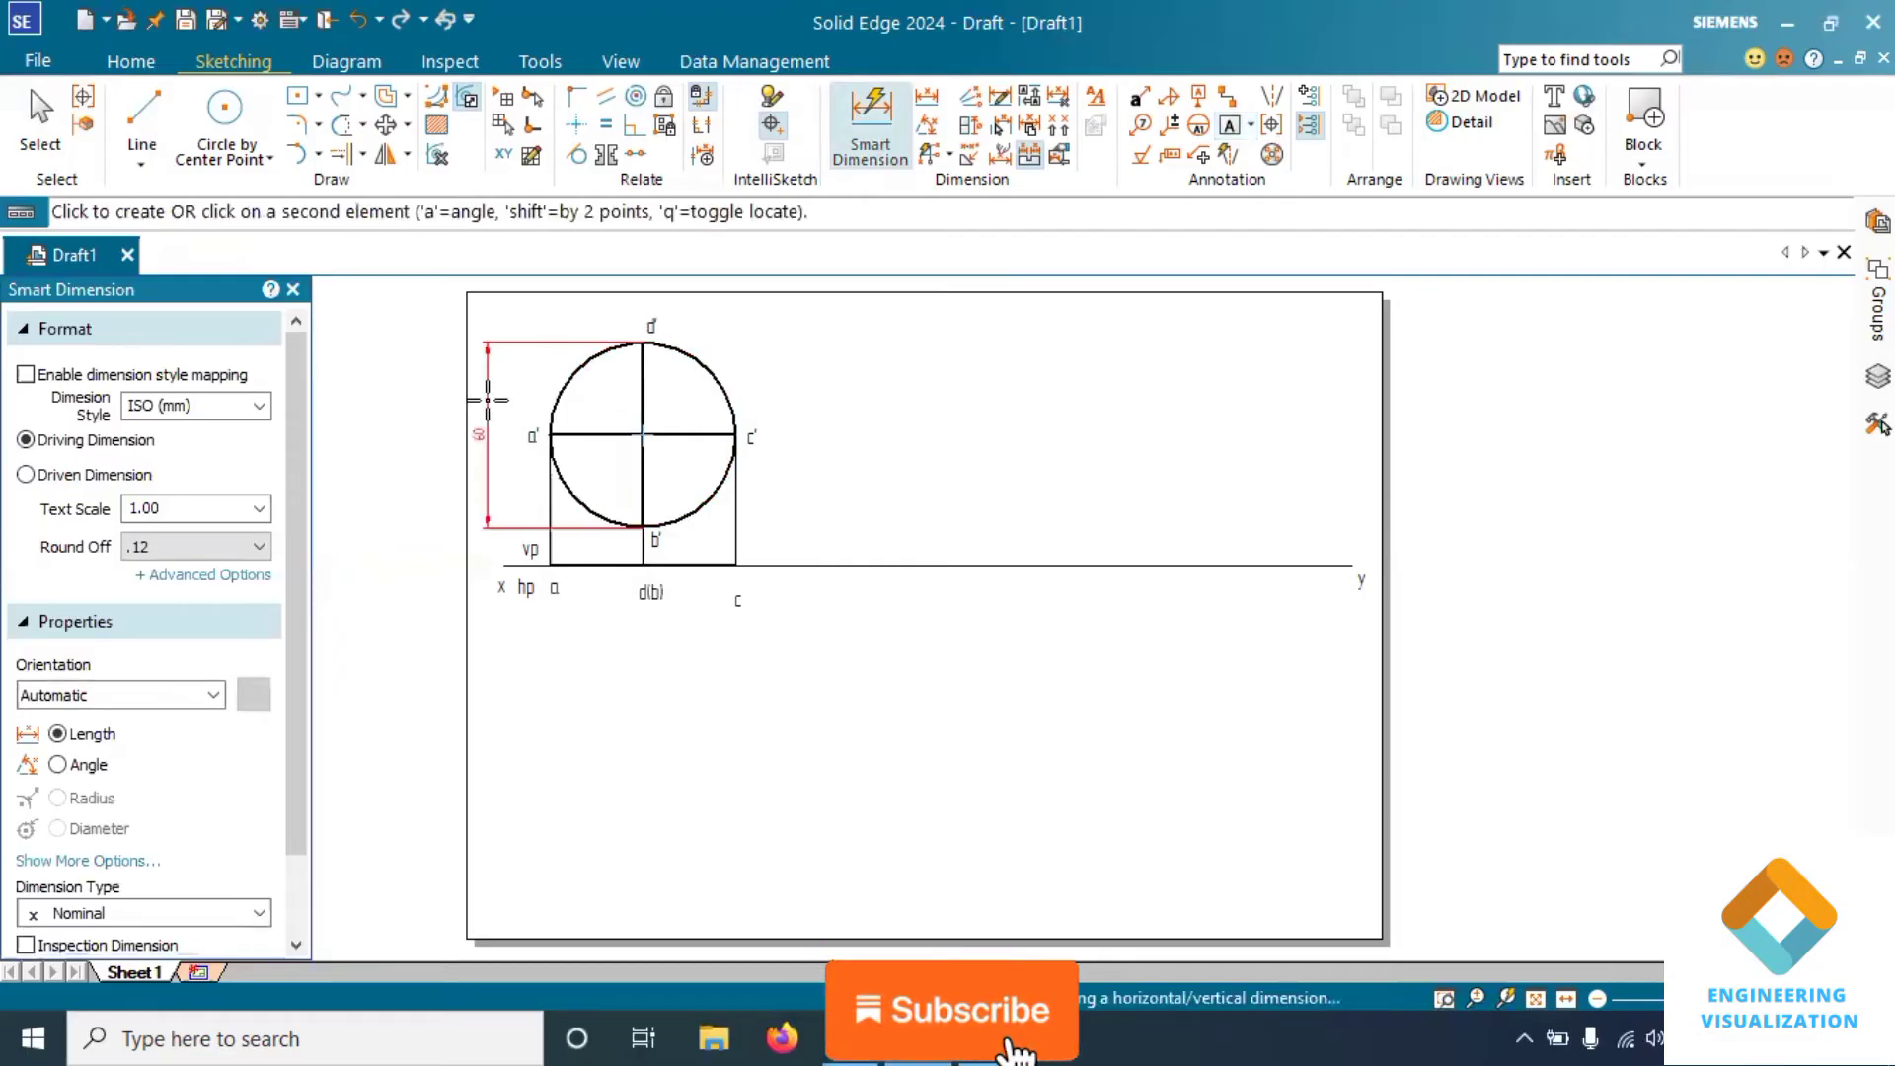
pyautogui.click(496, 400)
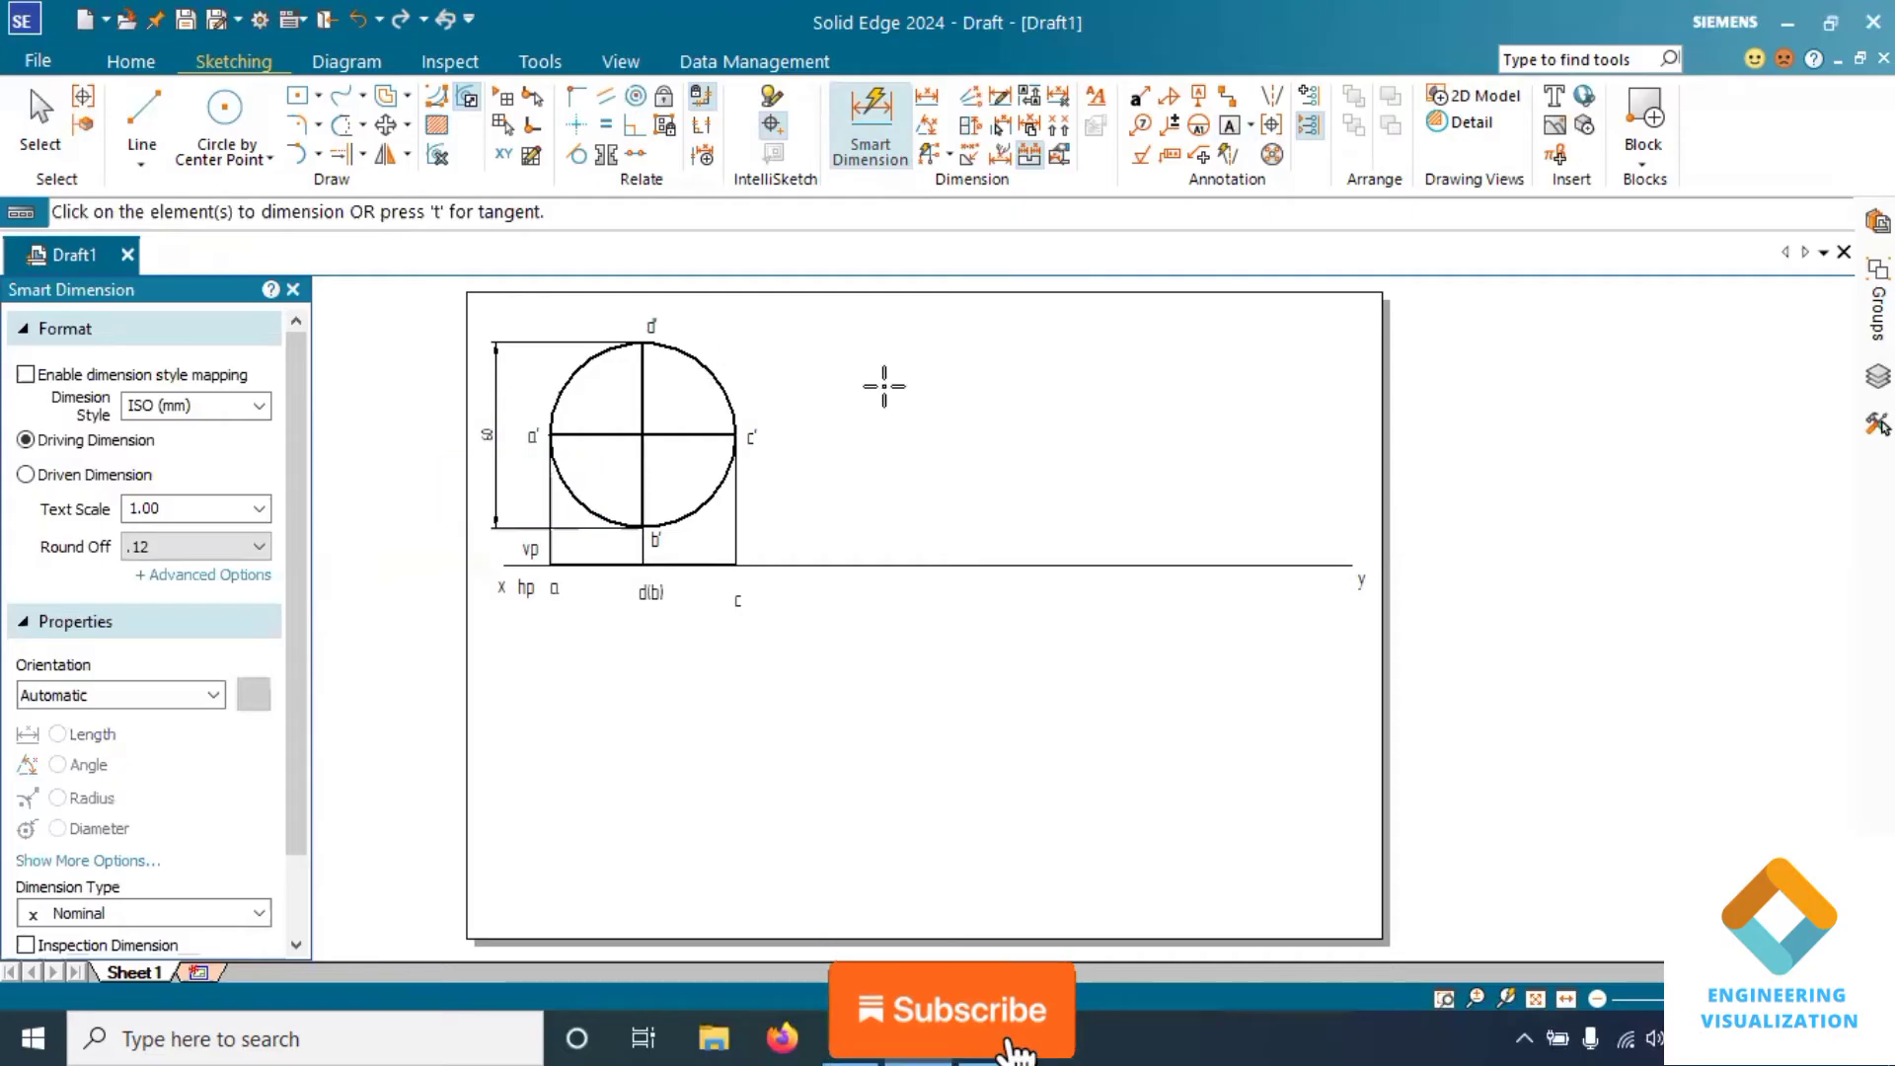
# Draw horizontal projectors of 0.13 mm line width, about 106 mm long, from d' and b' to the right of the circle
pyautogui.click(149, 110)
pyautogui.press('l')
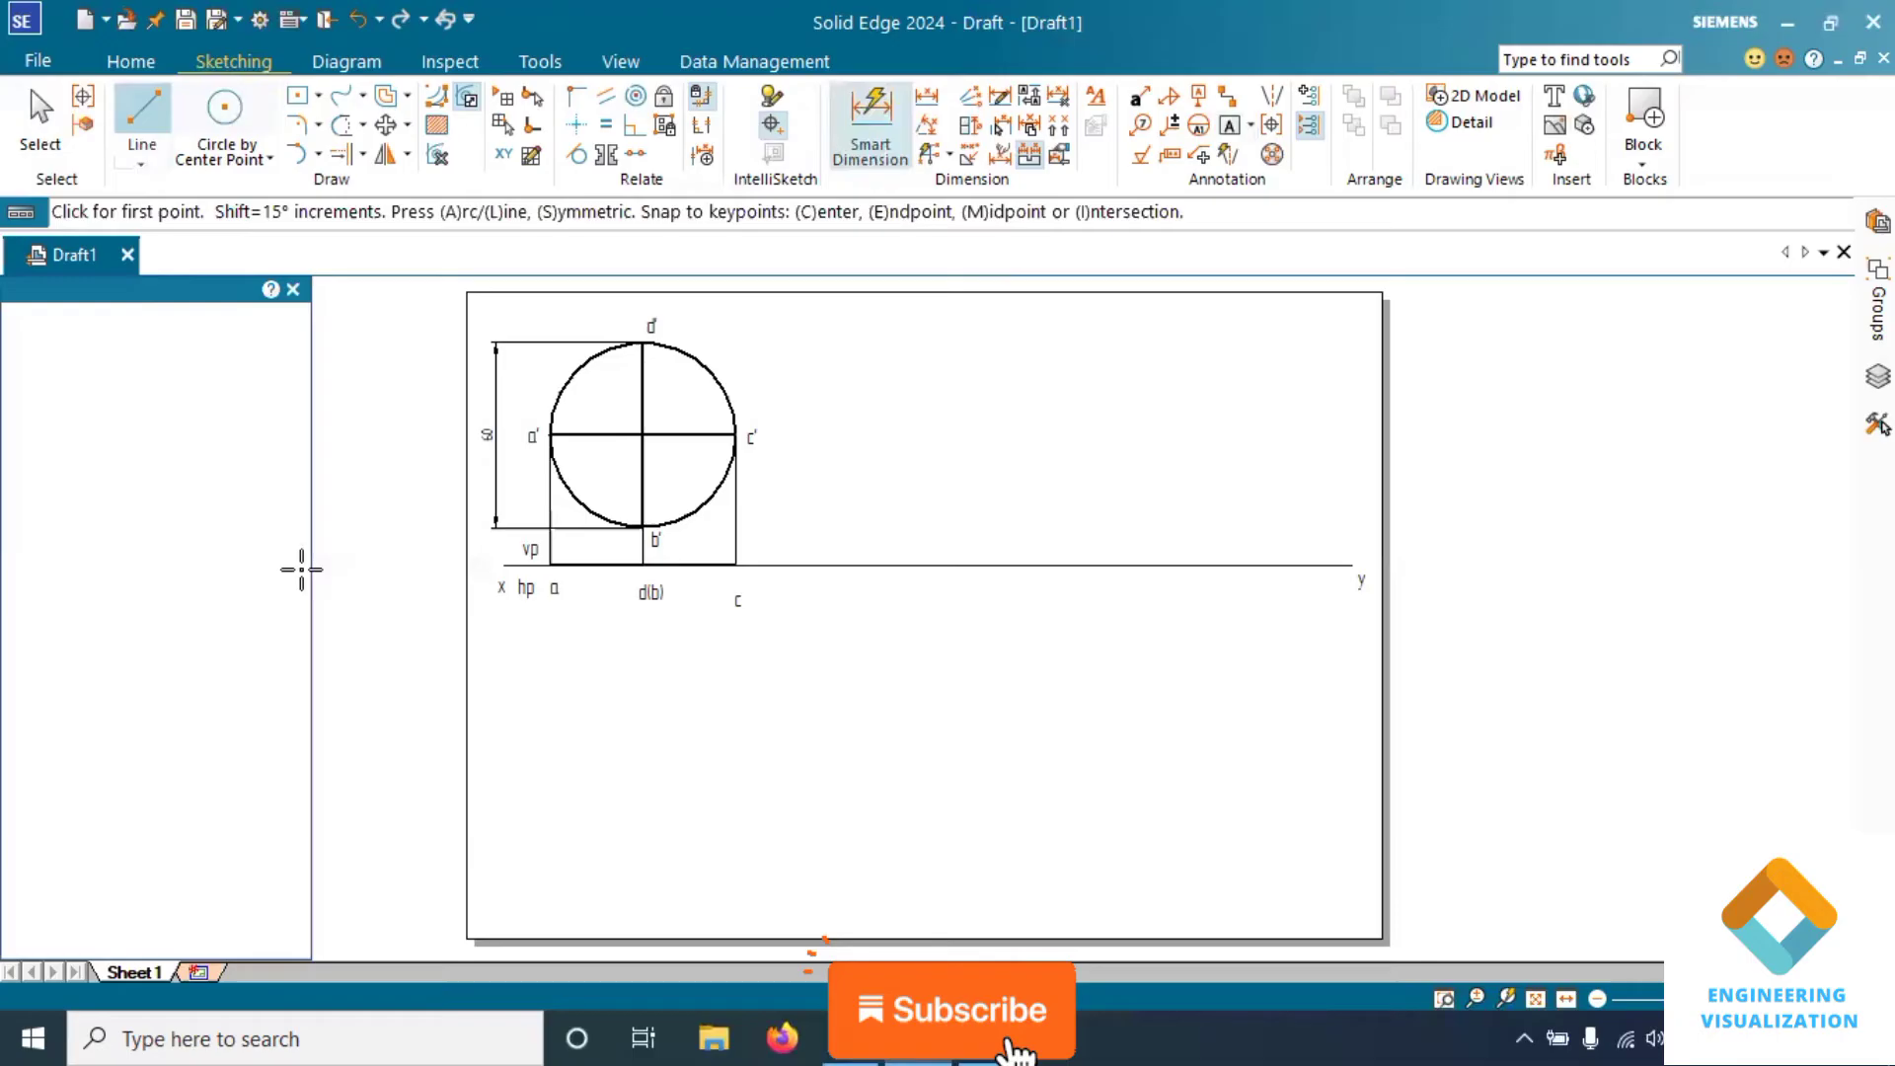
pyautogui.click(164, 745)
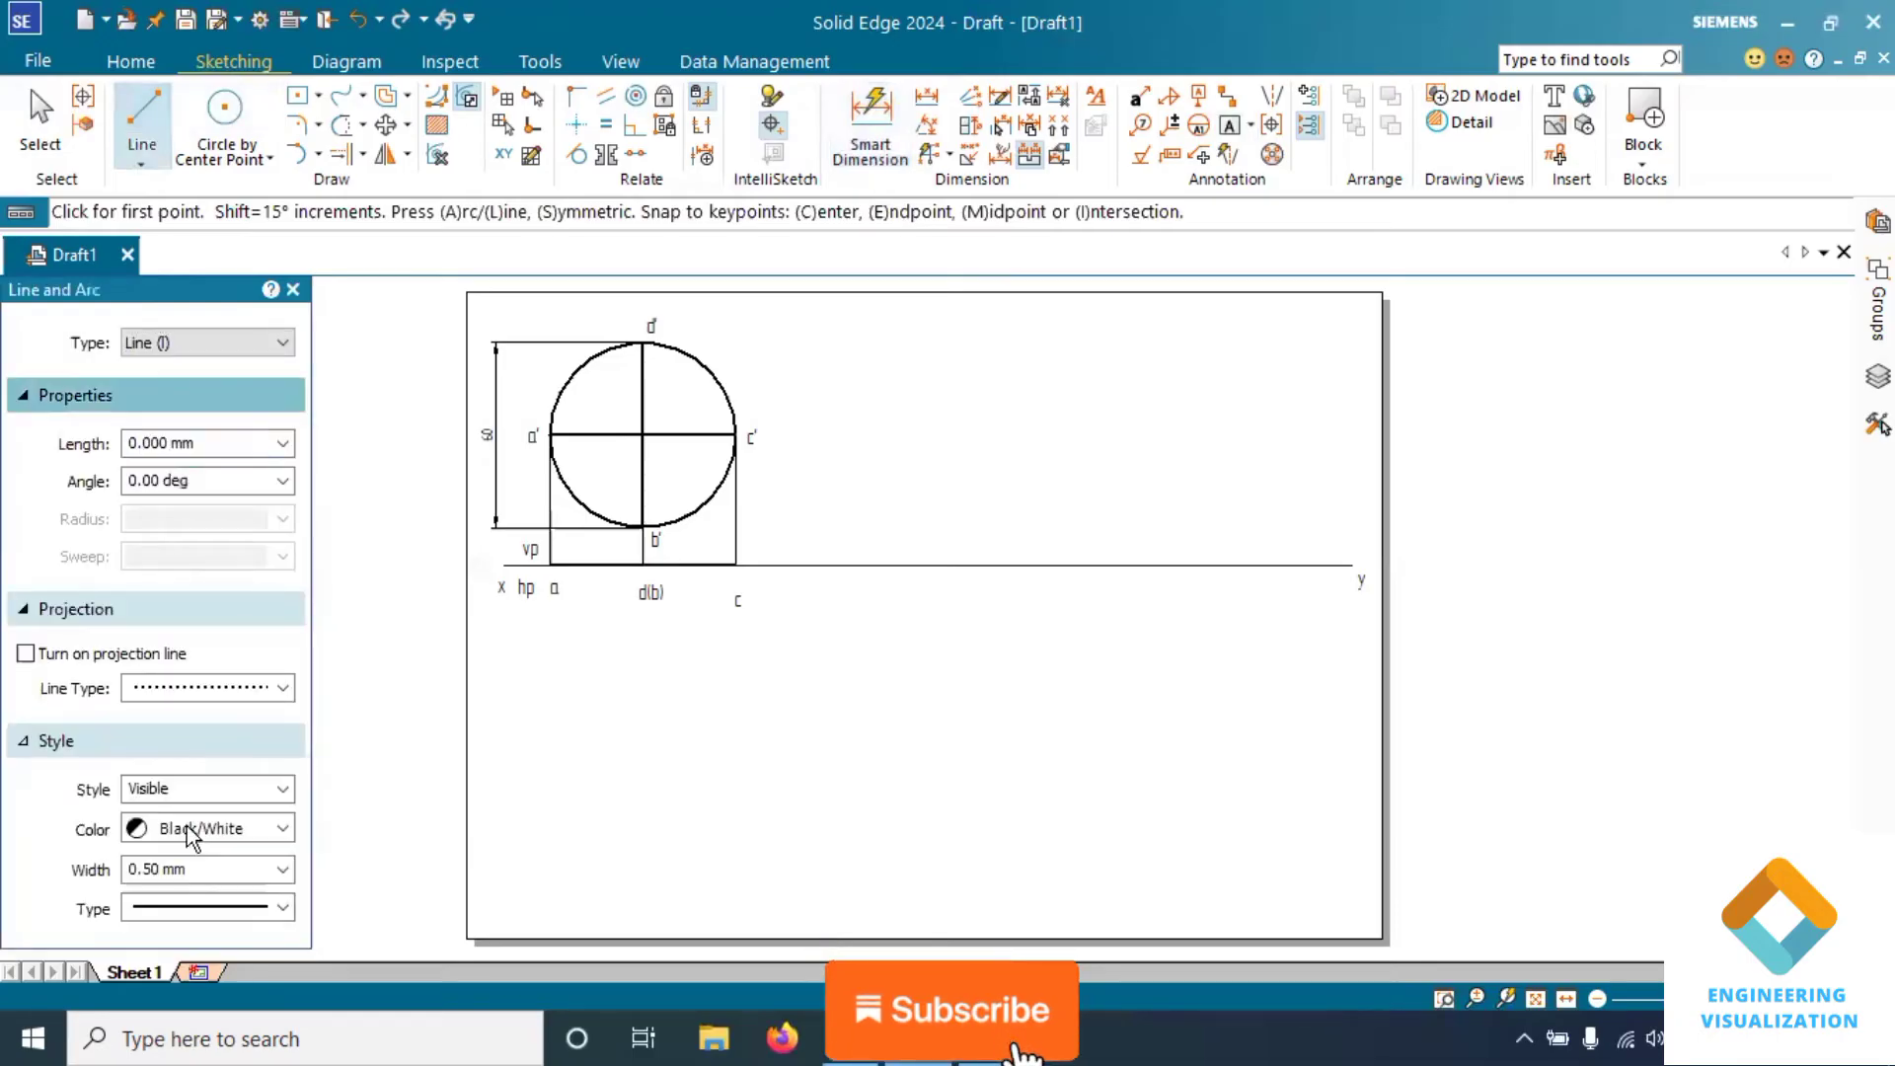
pyautogui.click(282, 873)
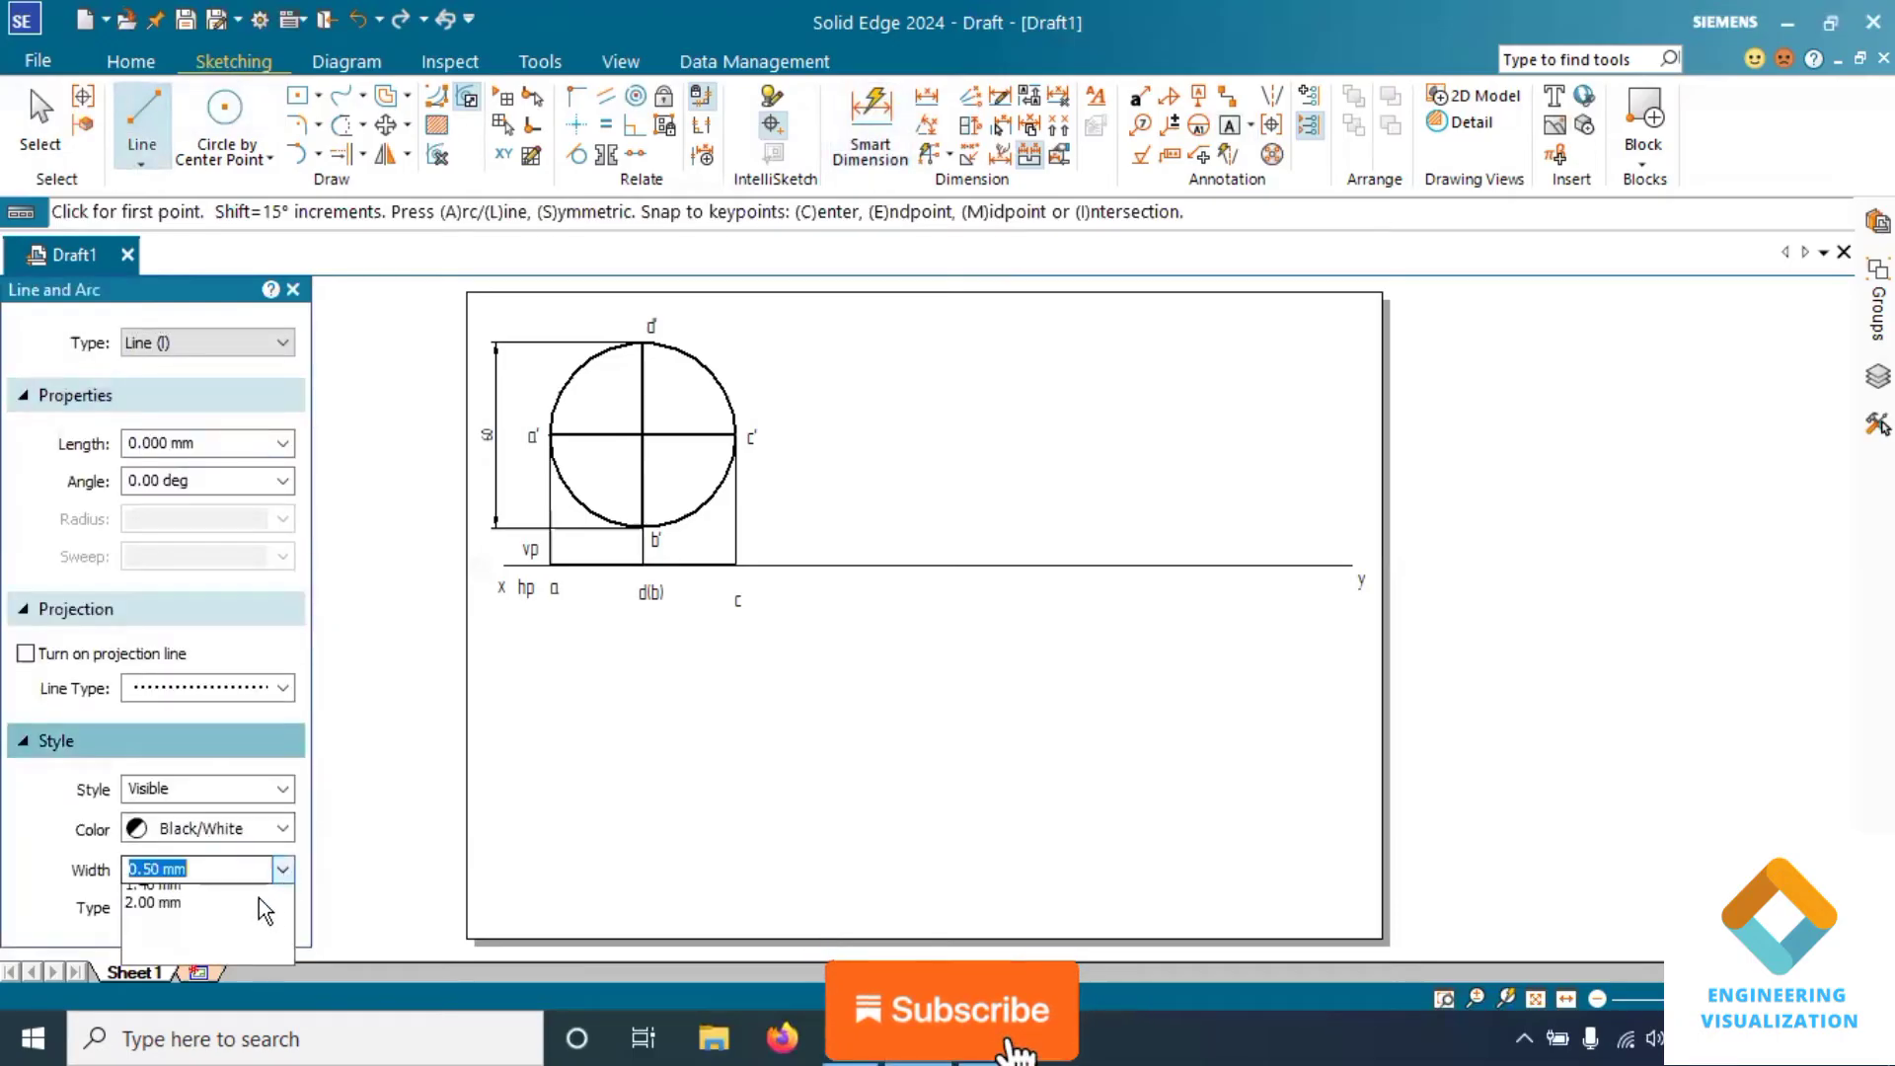
pyautogui.click(259, 898)
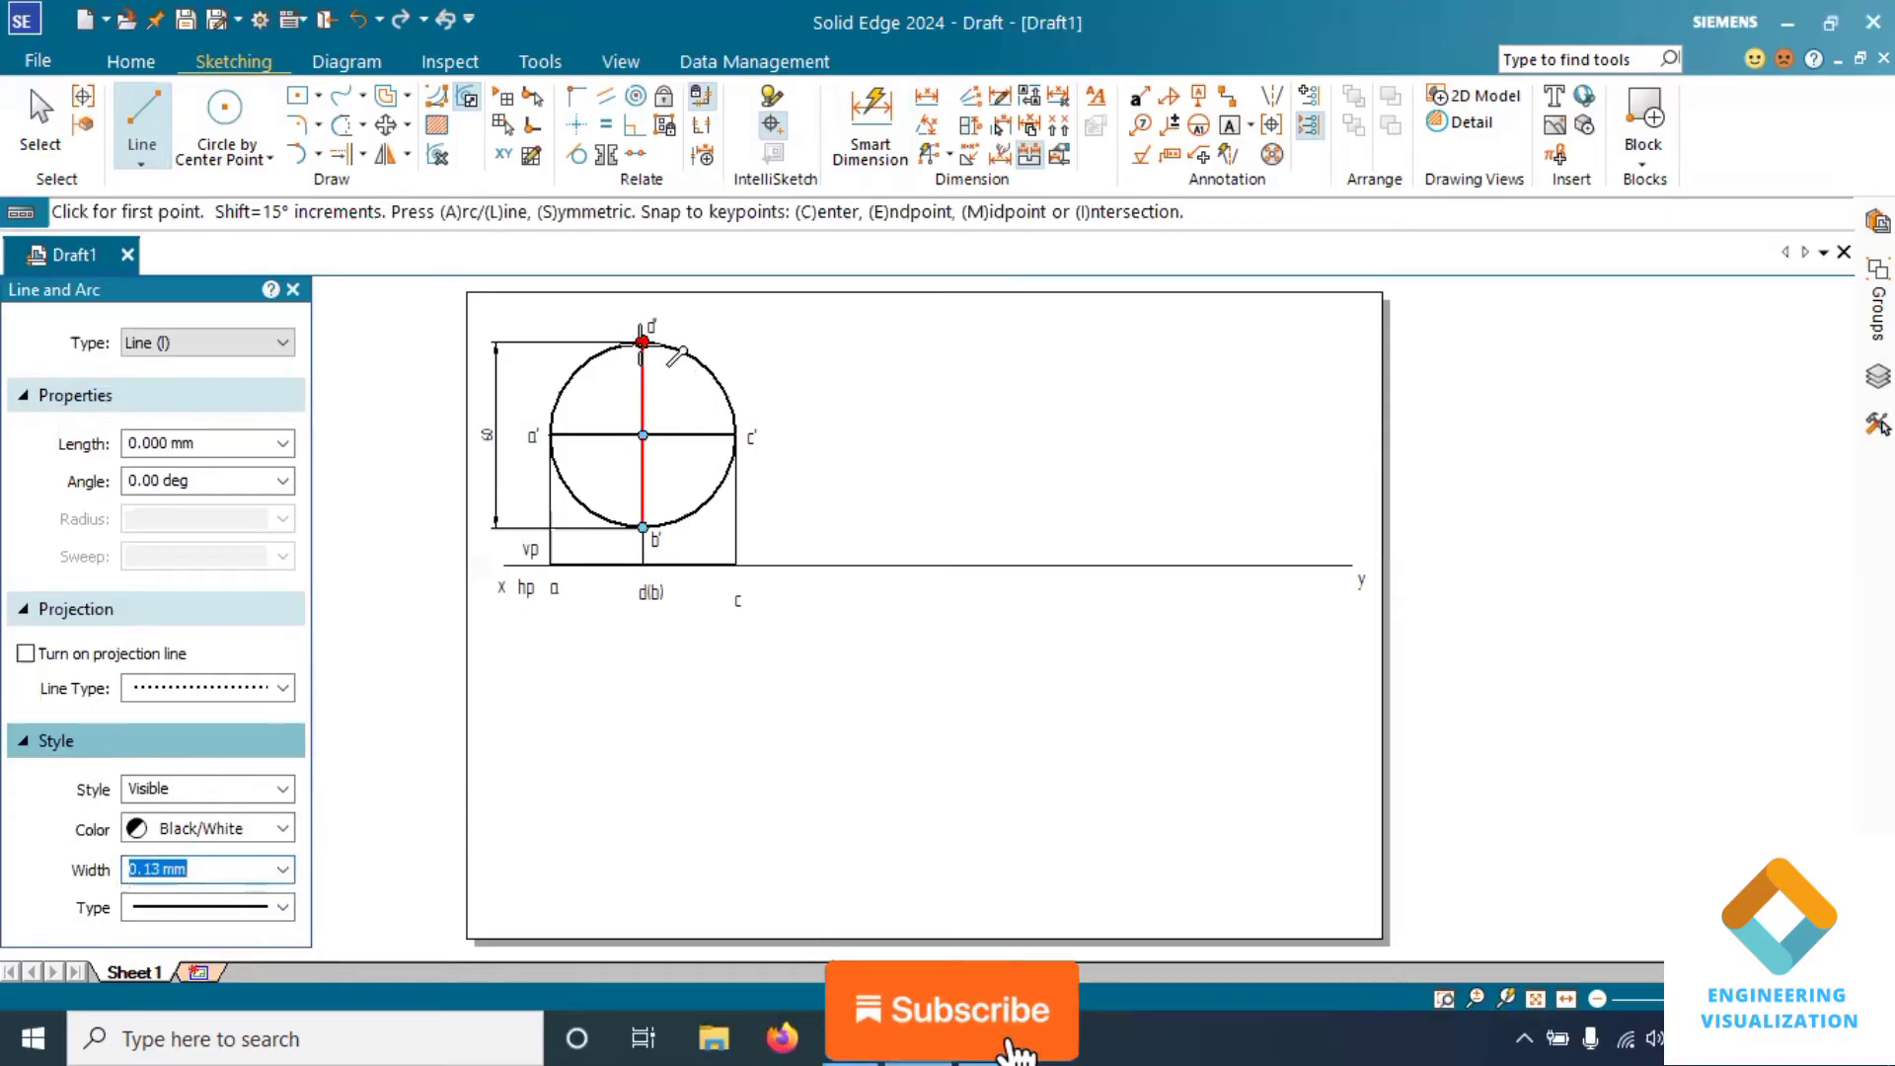
pyautogui.click(646, 342)
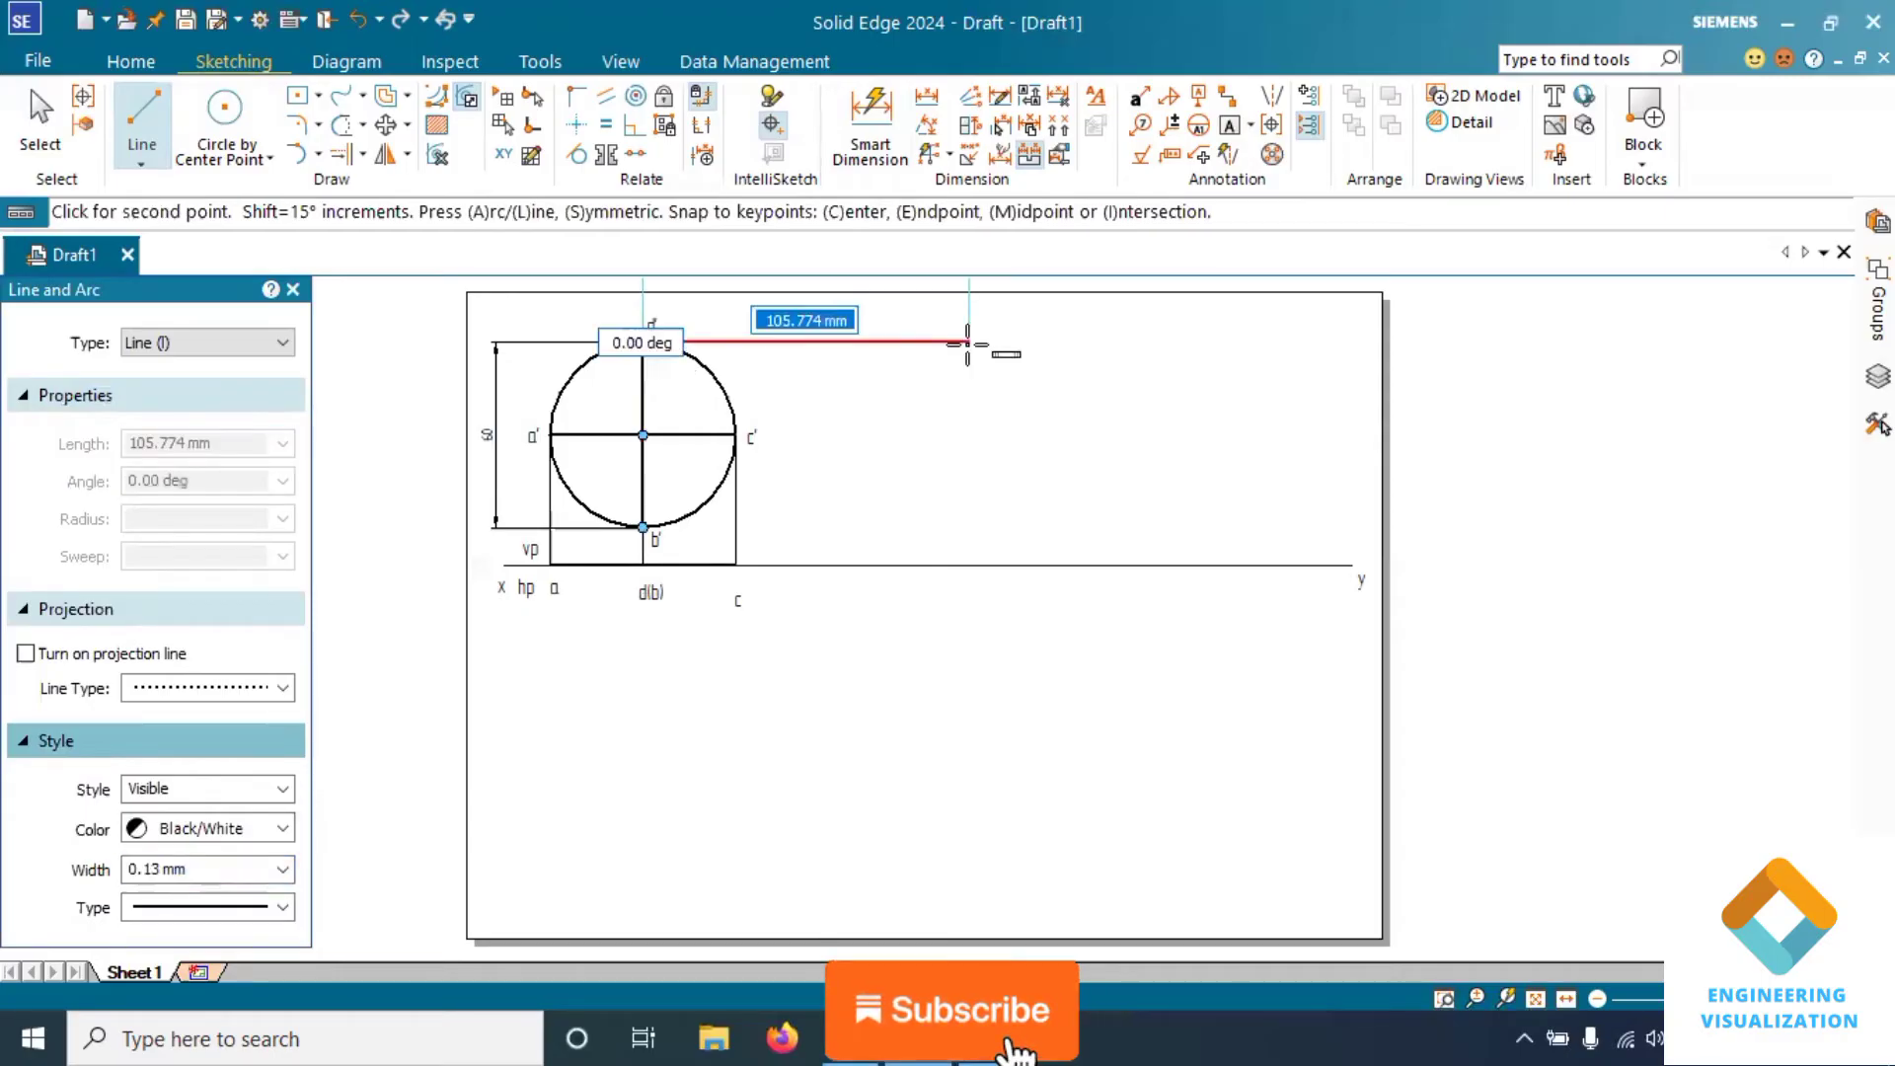
pyautogui.click(967, 342)
pyautogui.rightClick(958, 415)
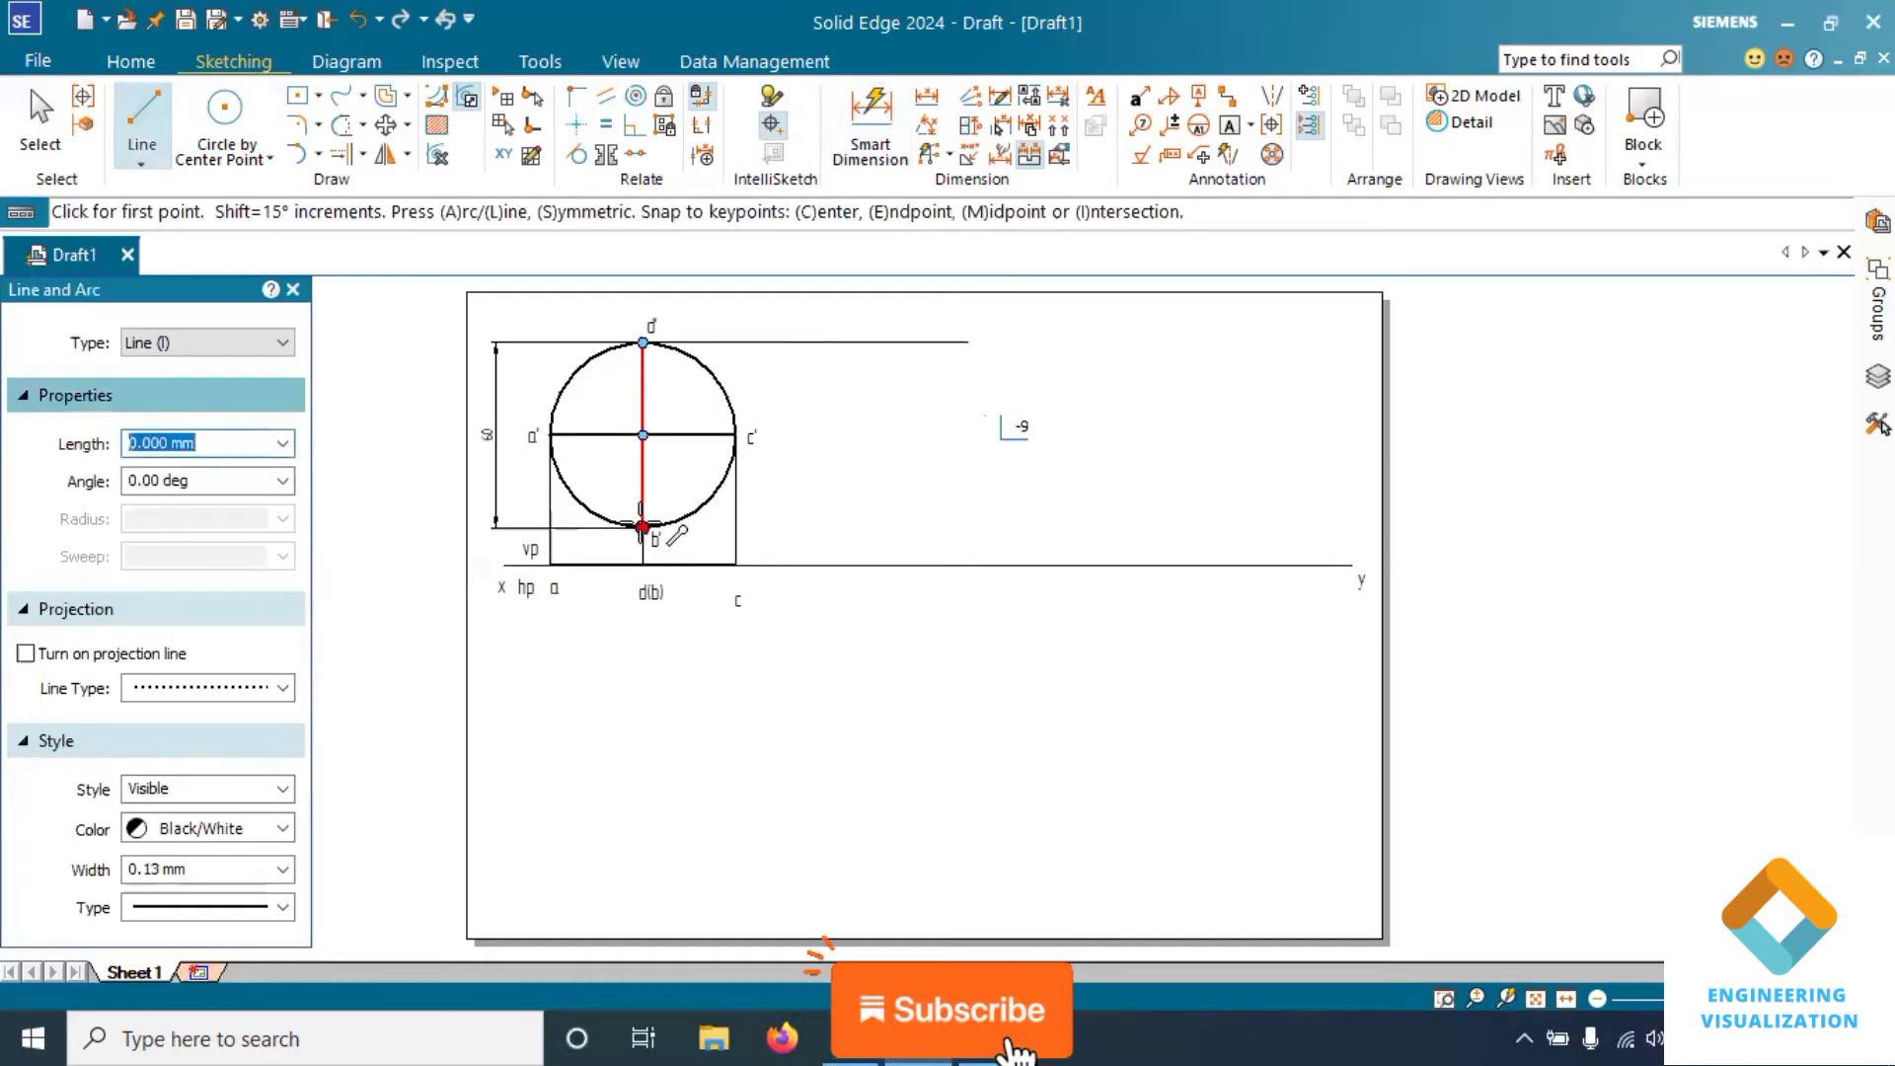
pyautogui.click(643, 528)
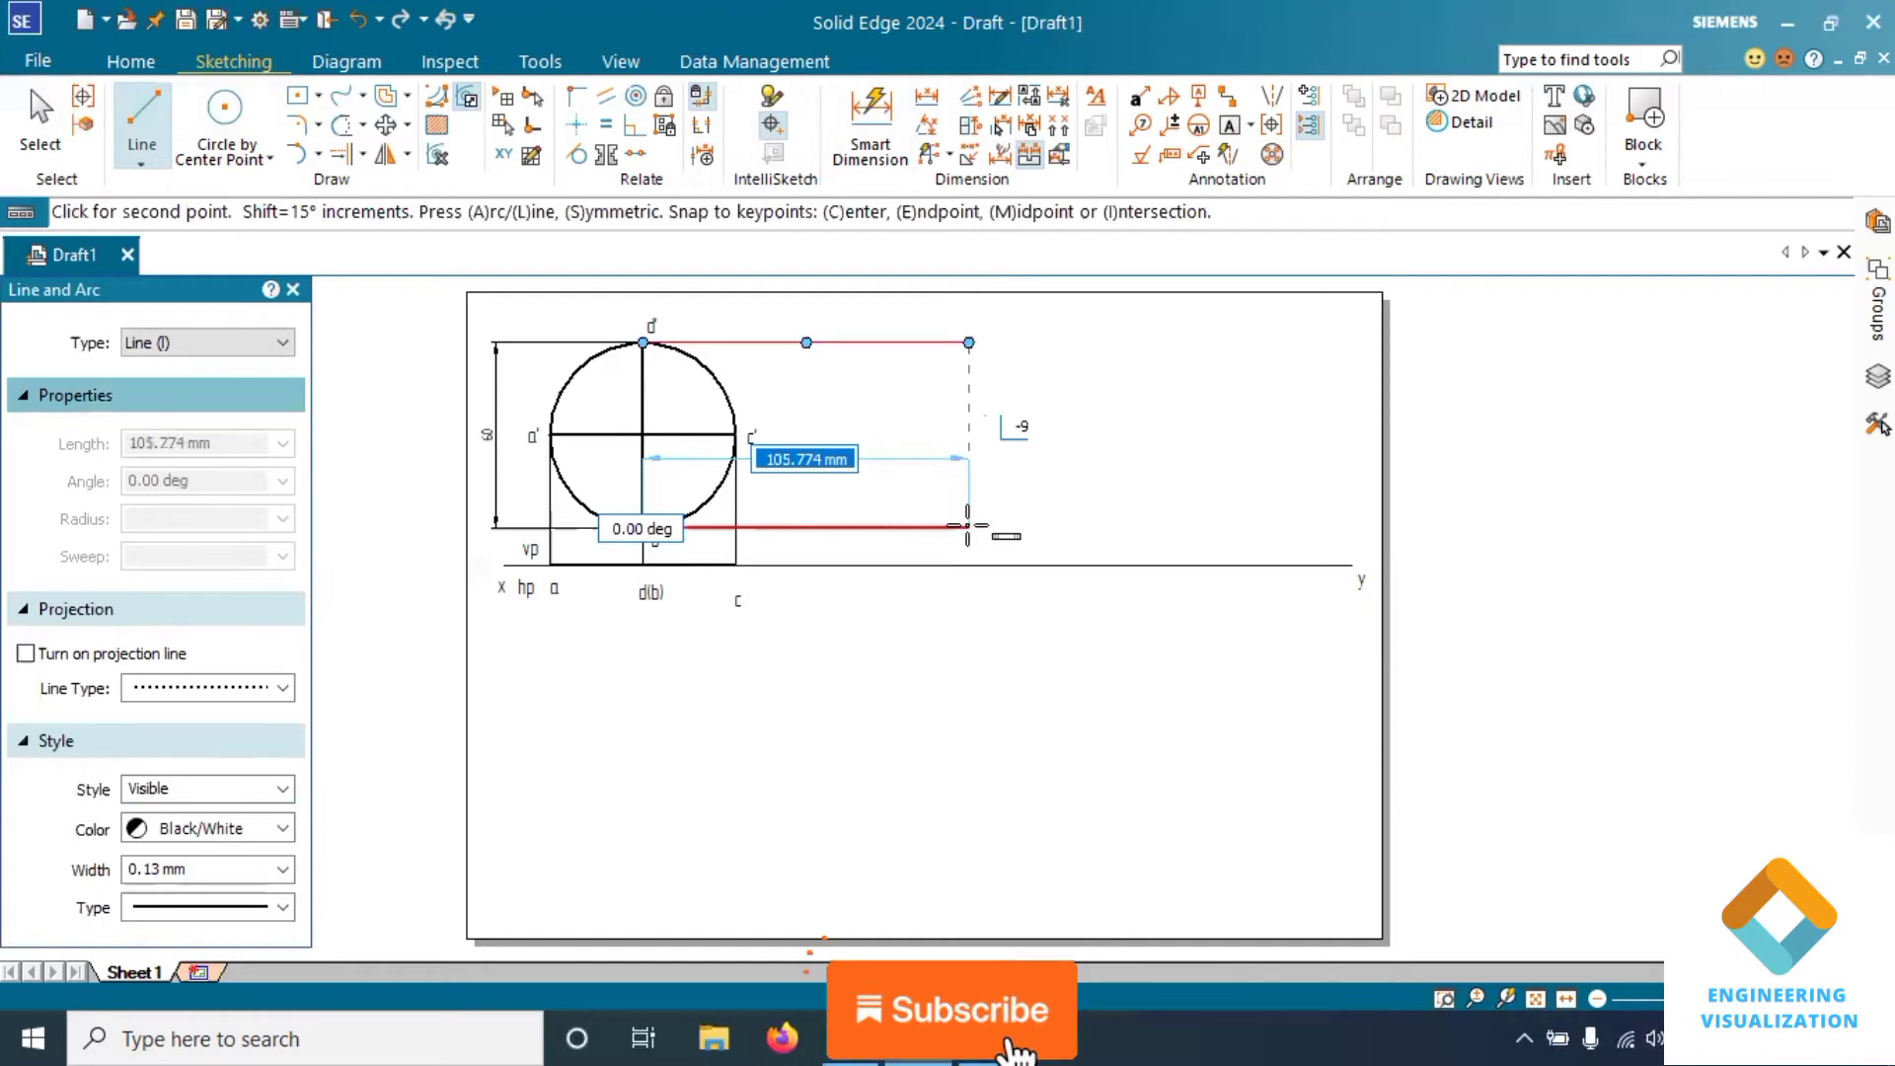
pyautogui.click(967, 526)
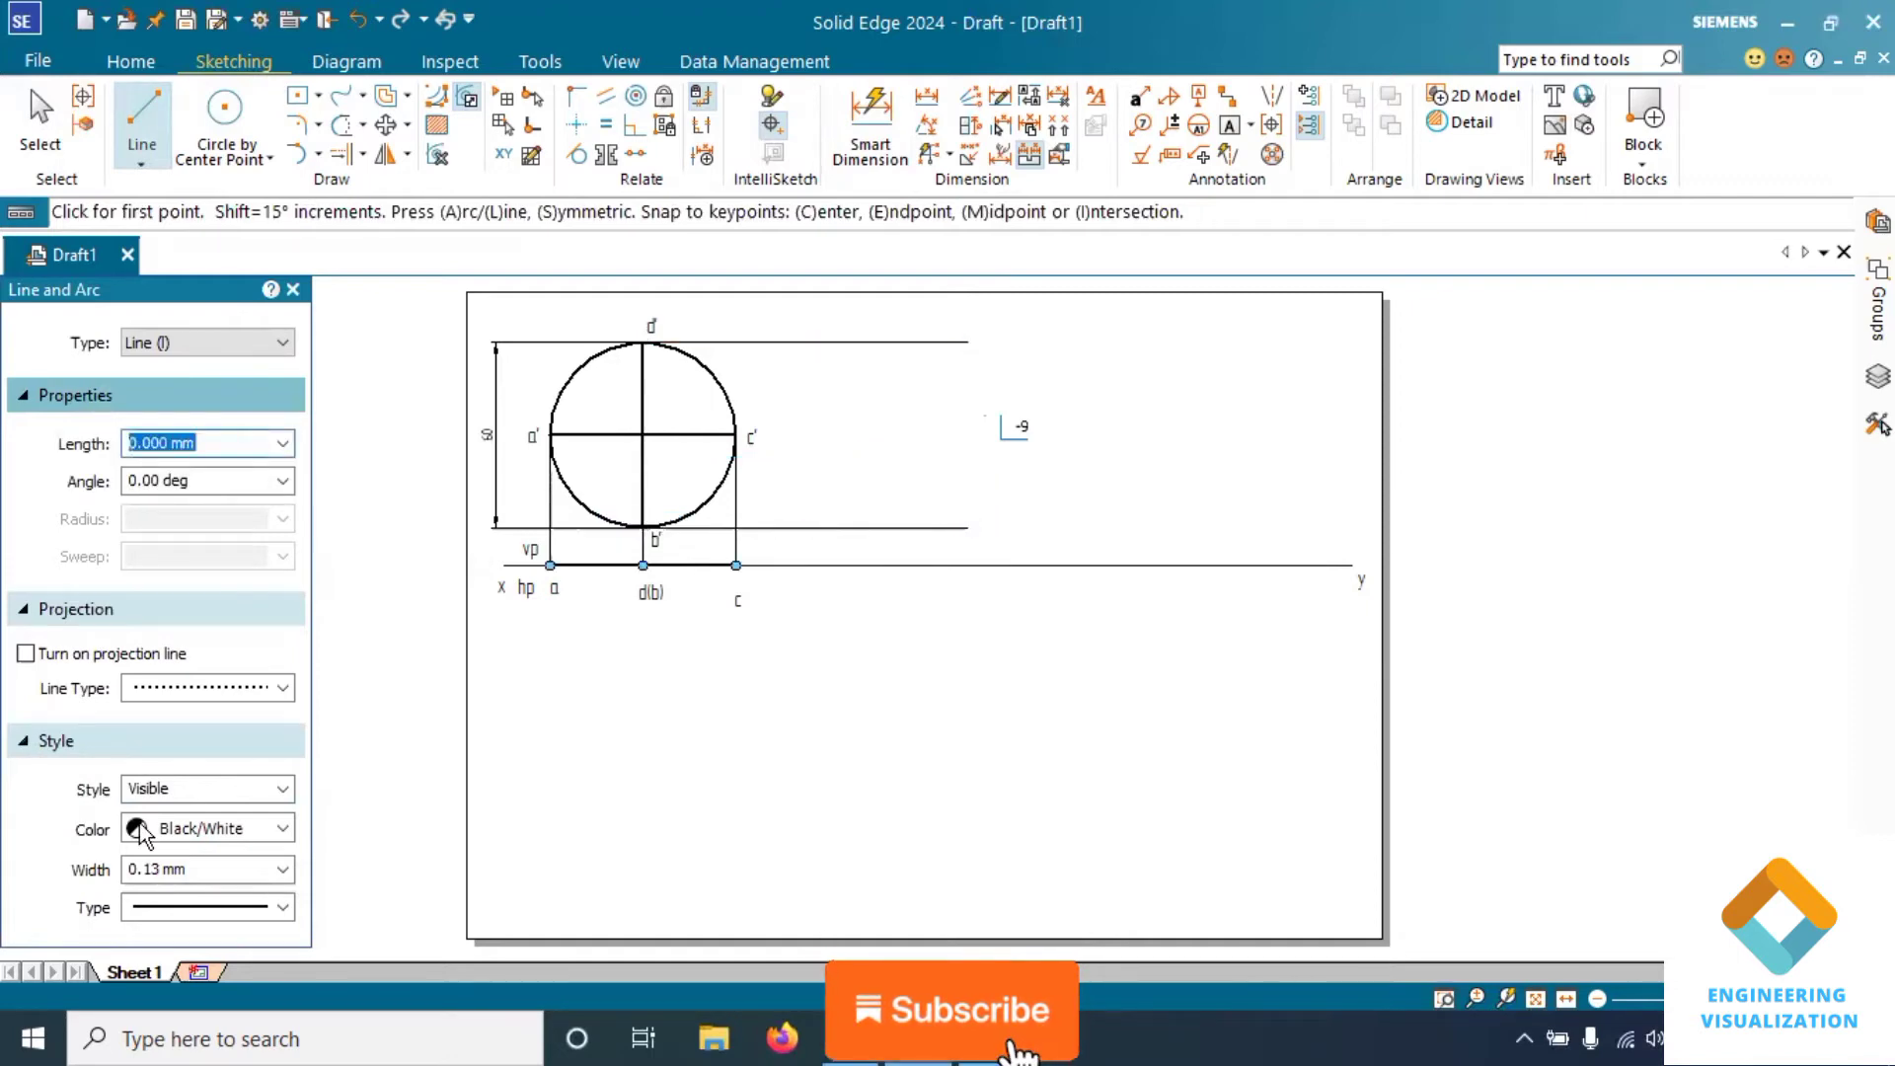
# Draw a 60 mm vertical line, 0.50 mm line width, joining the right ends of the d' and b' projectors
pyautogui.click(282, 869)
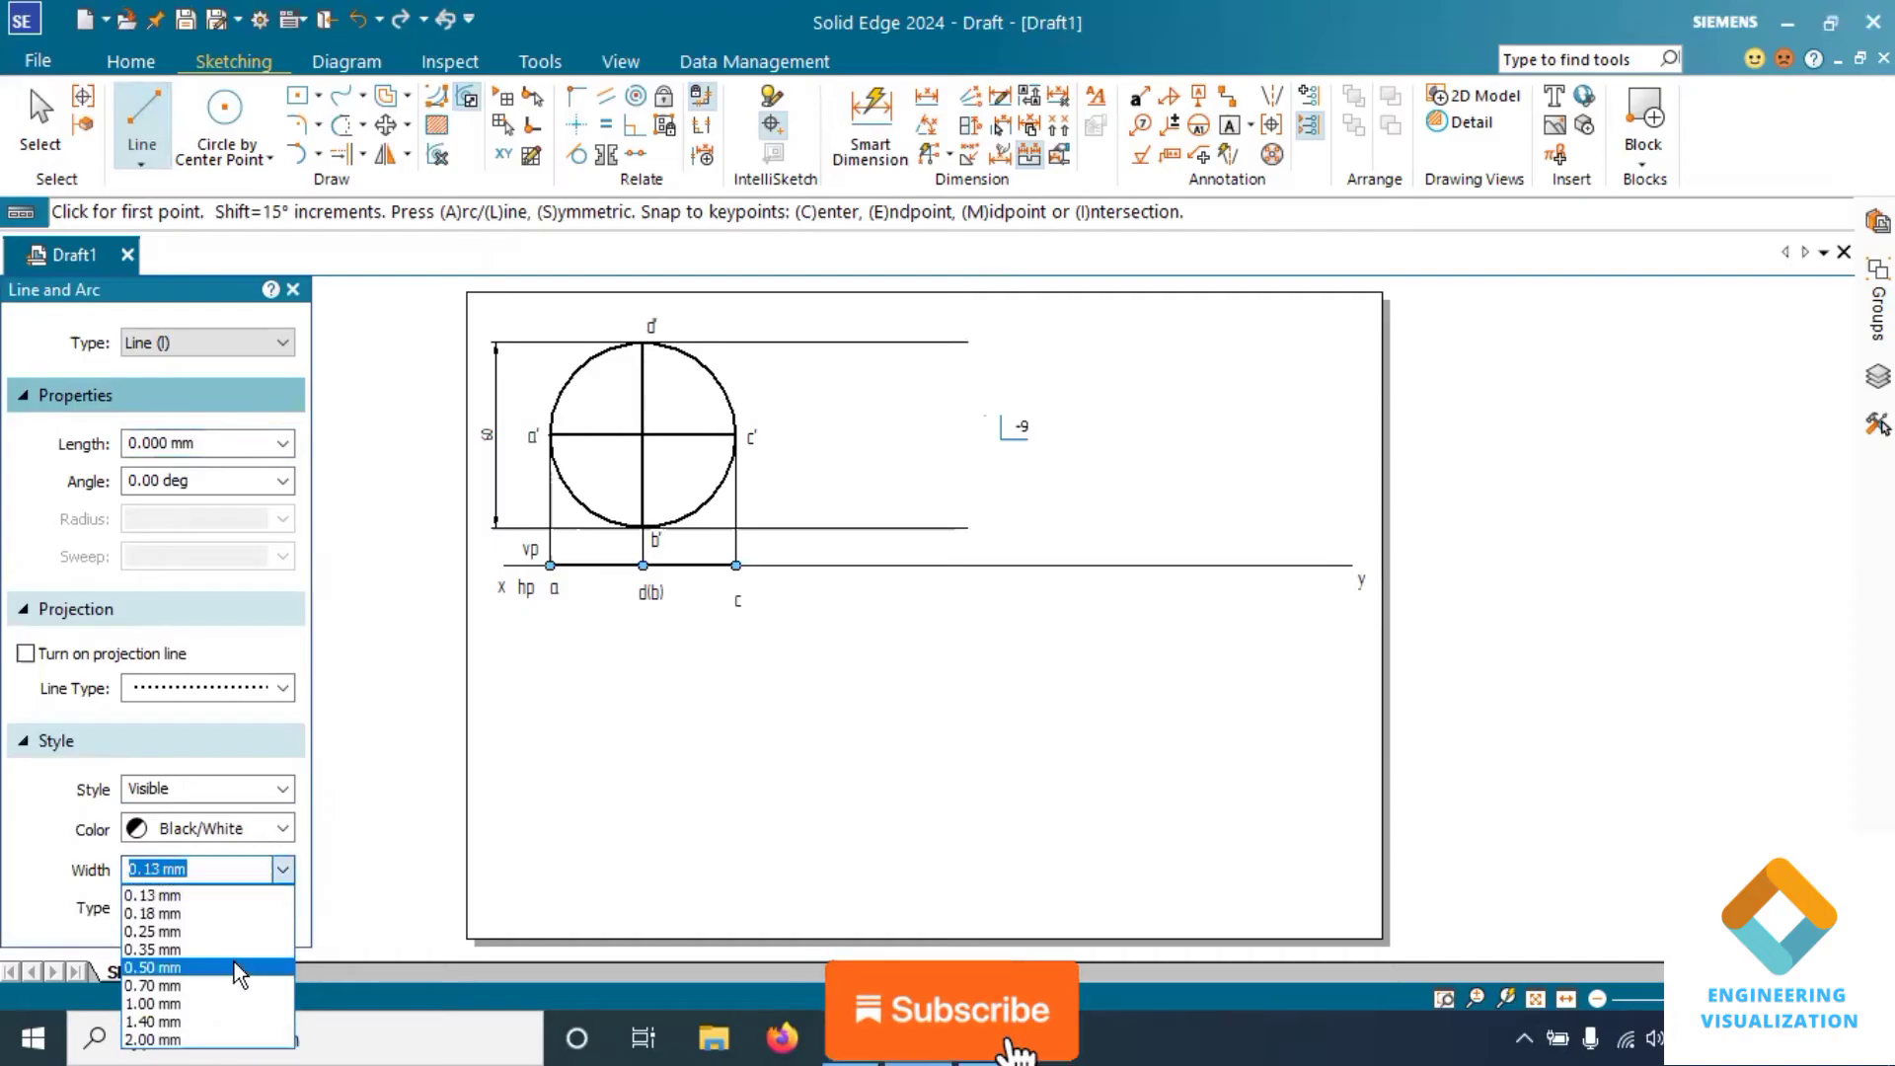
pyautogui.click(237, 967)
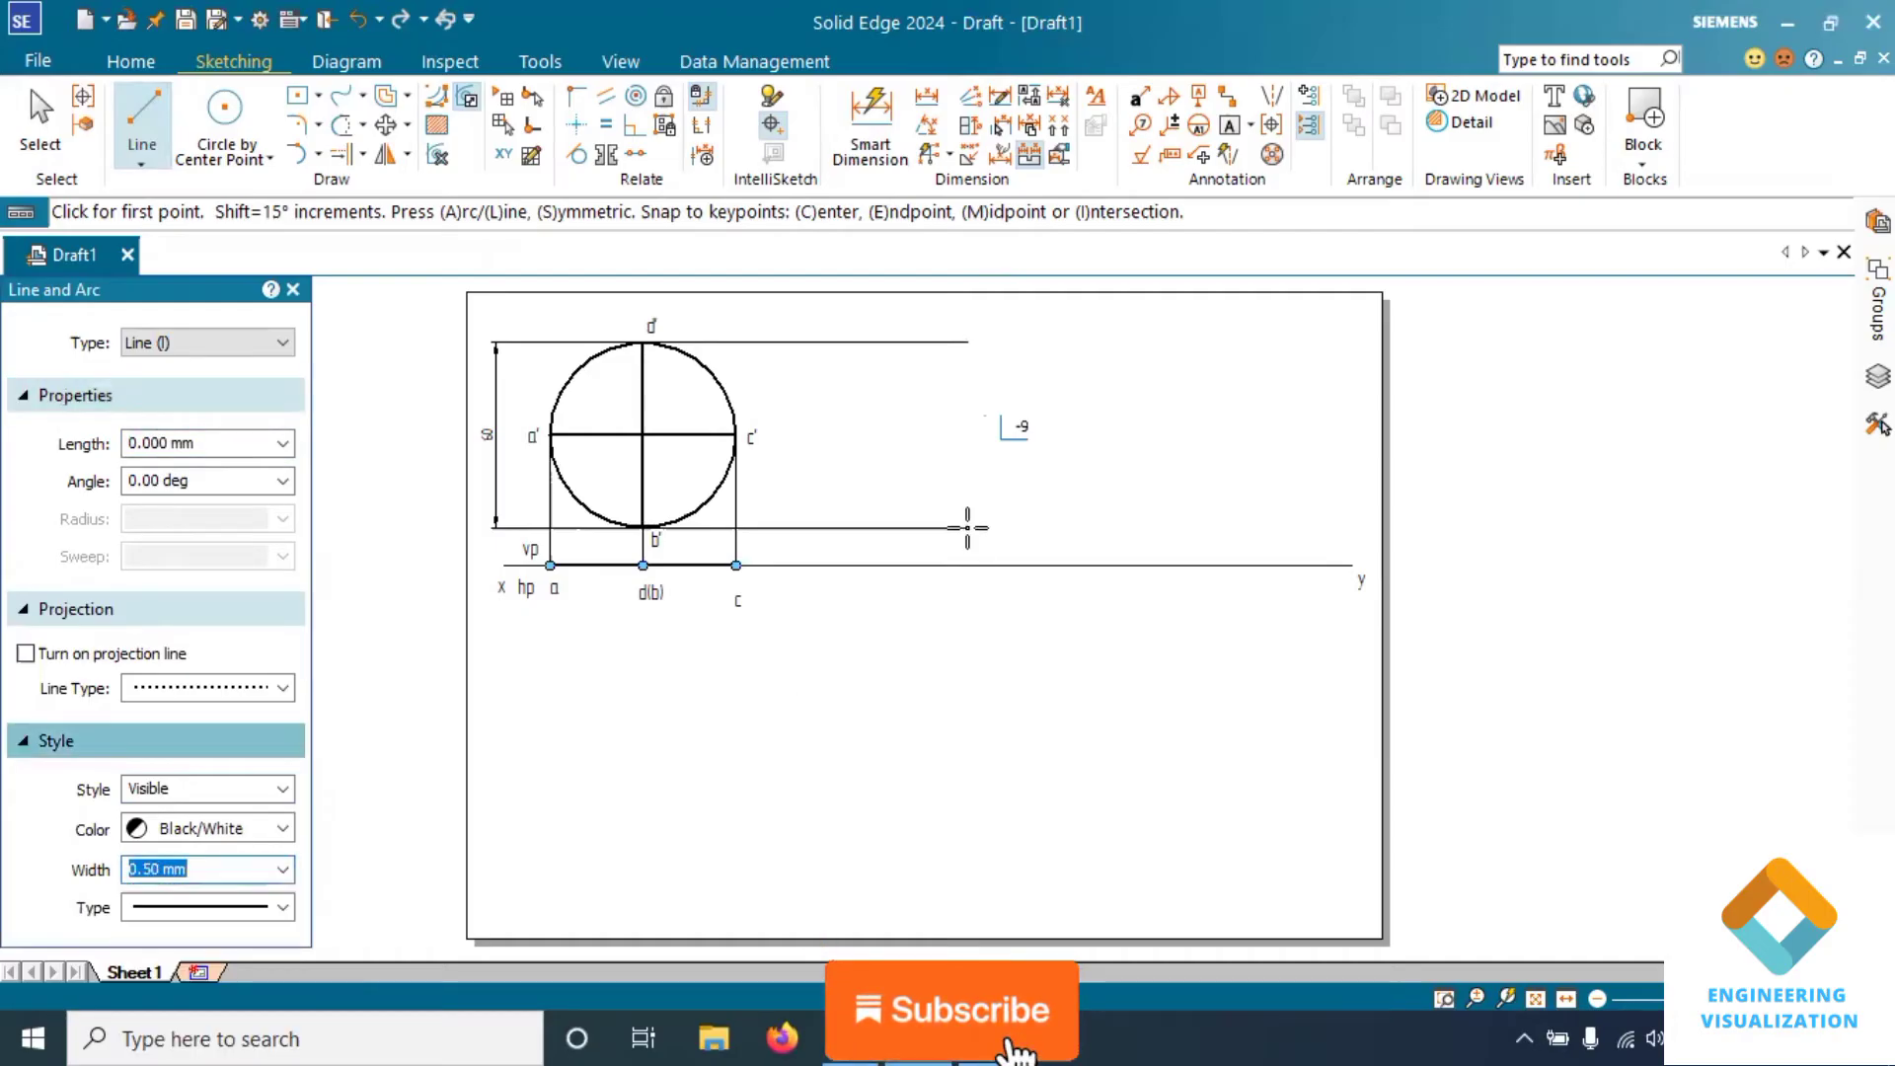
pyautogui.click(968, 527)
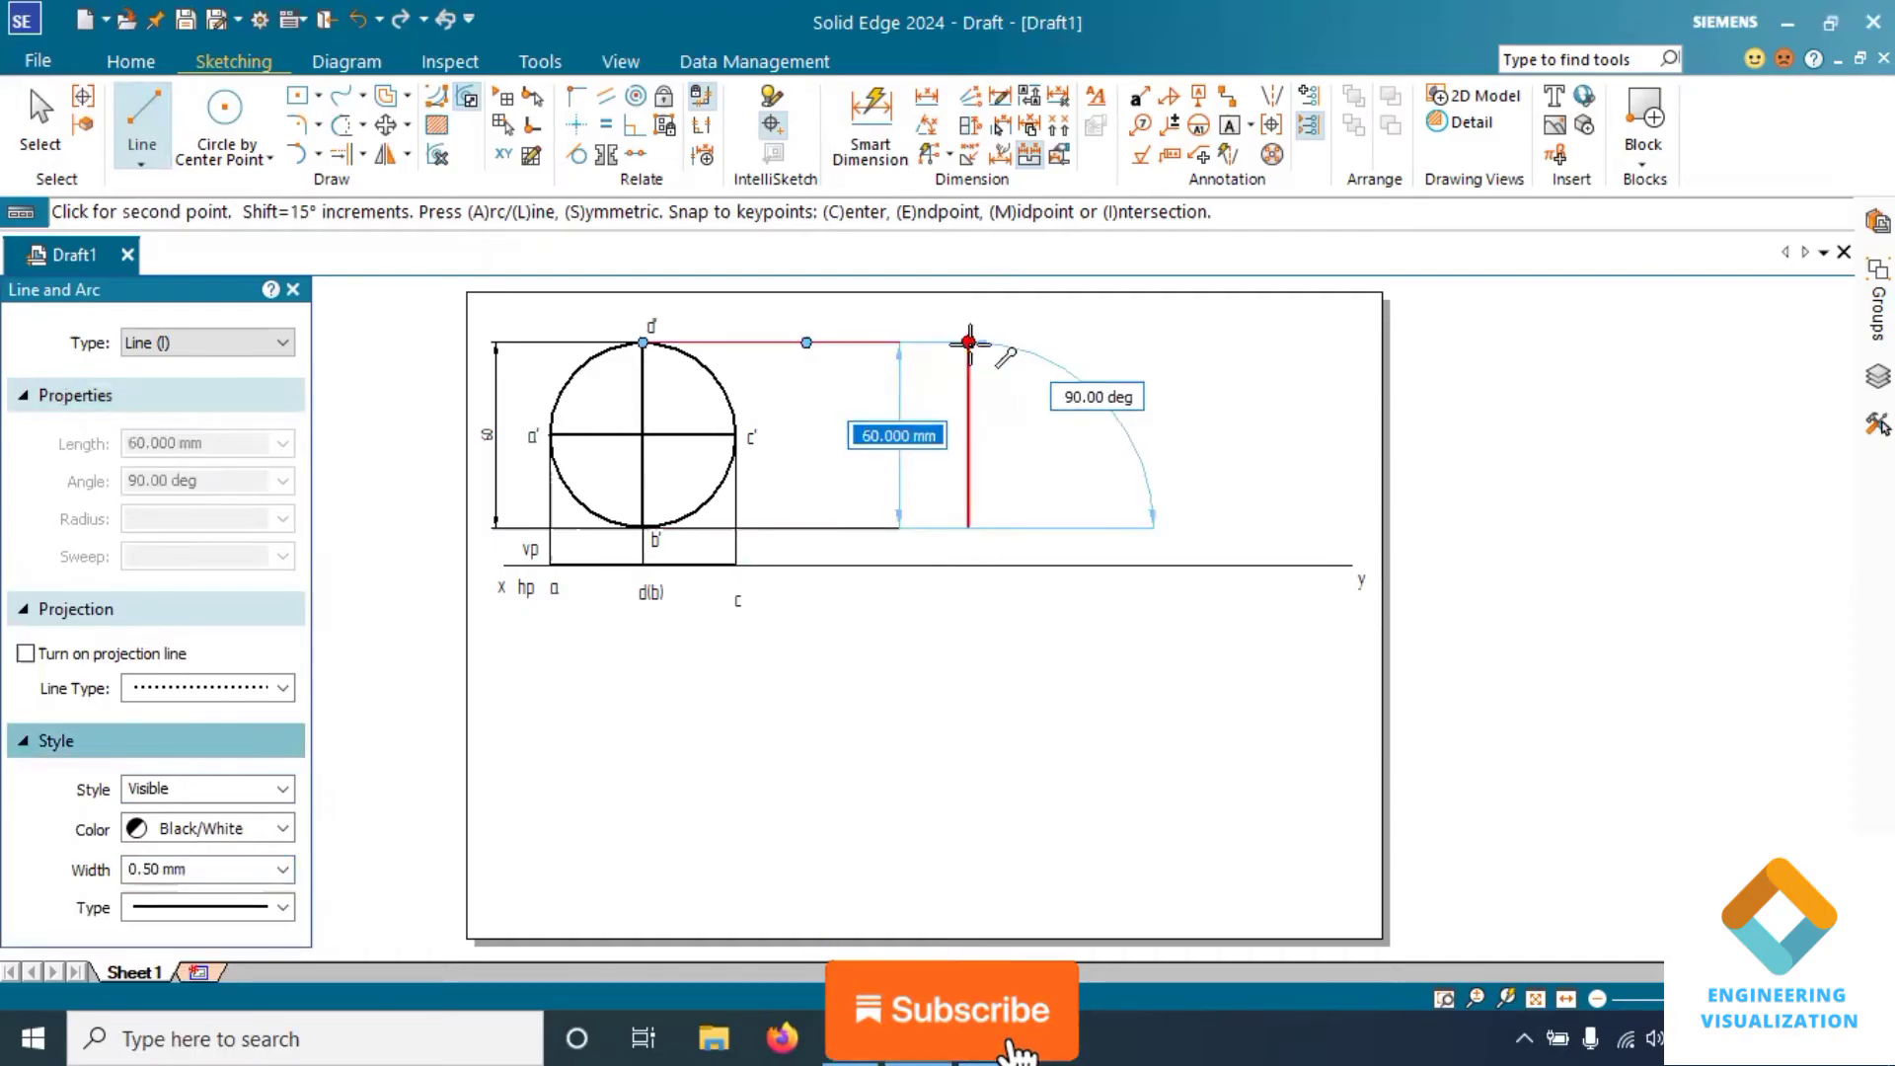
pyautogui.click(968, 343)
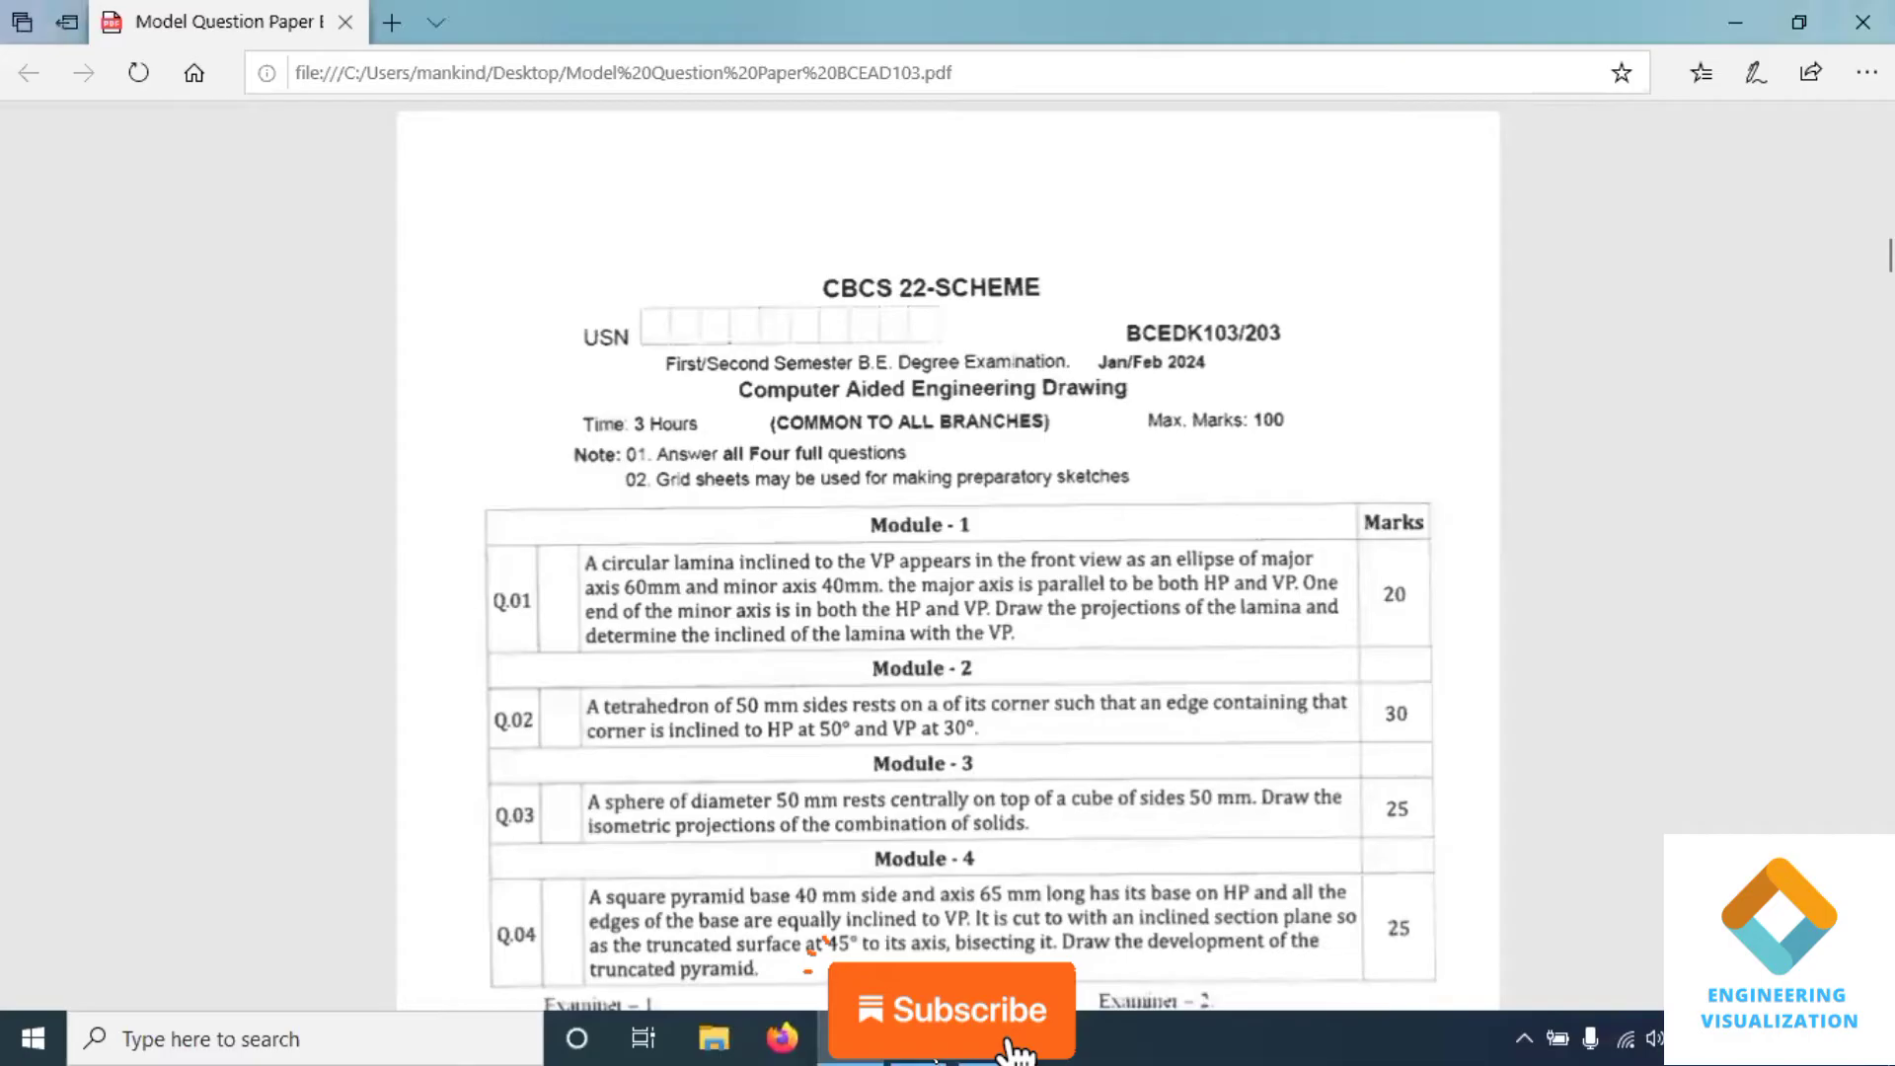
# Check the minor axis in the question paper and draw its left half, a 20 mm horizontal line from the new vertical line's midpoint
pyautogui.moveTo(918, 1039)
pyautogui.click(901, 897)
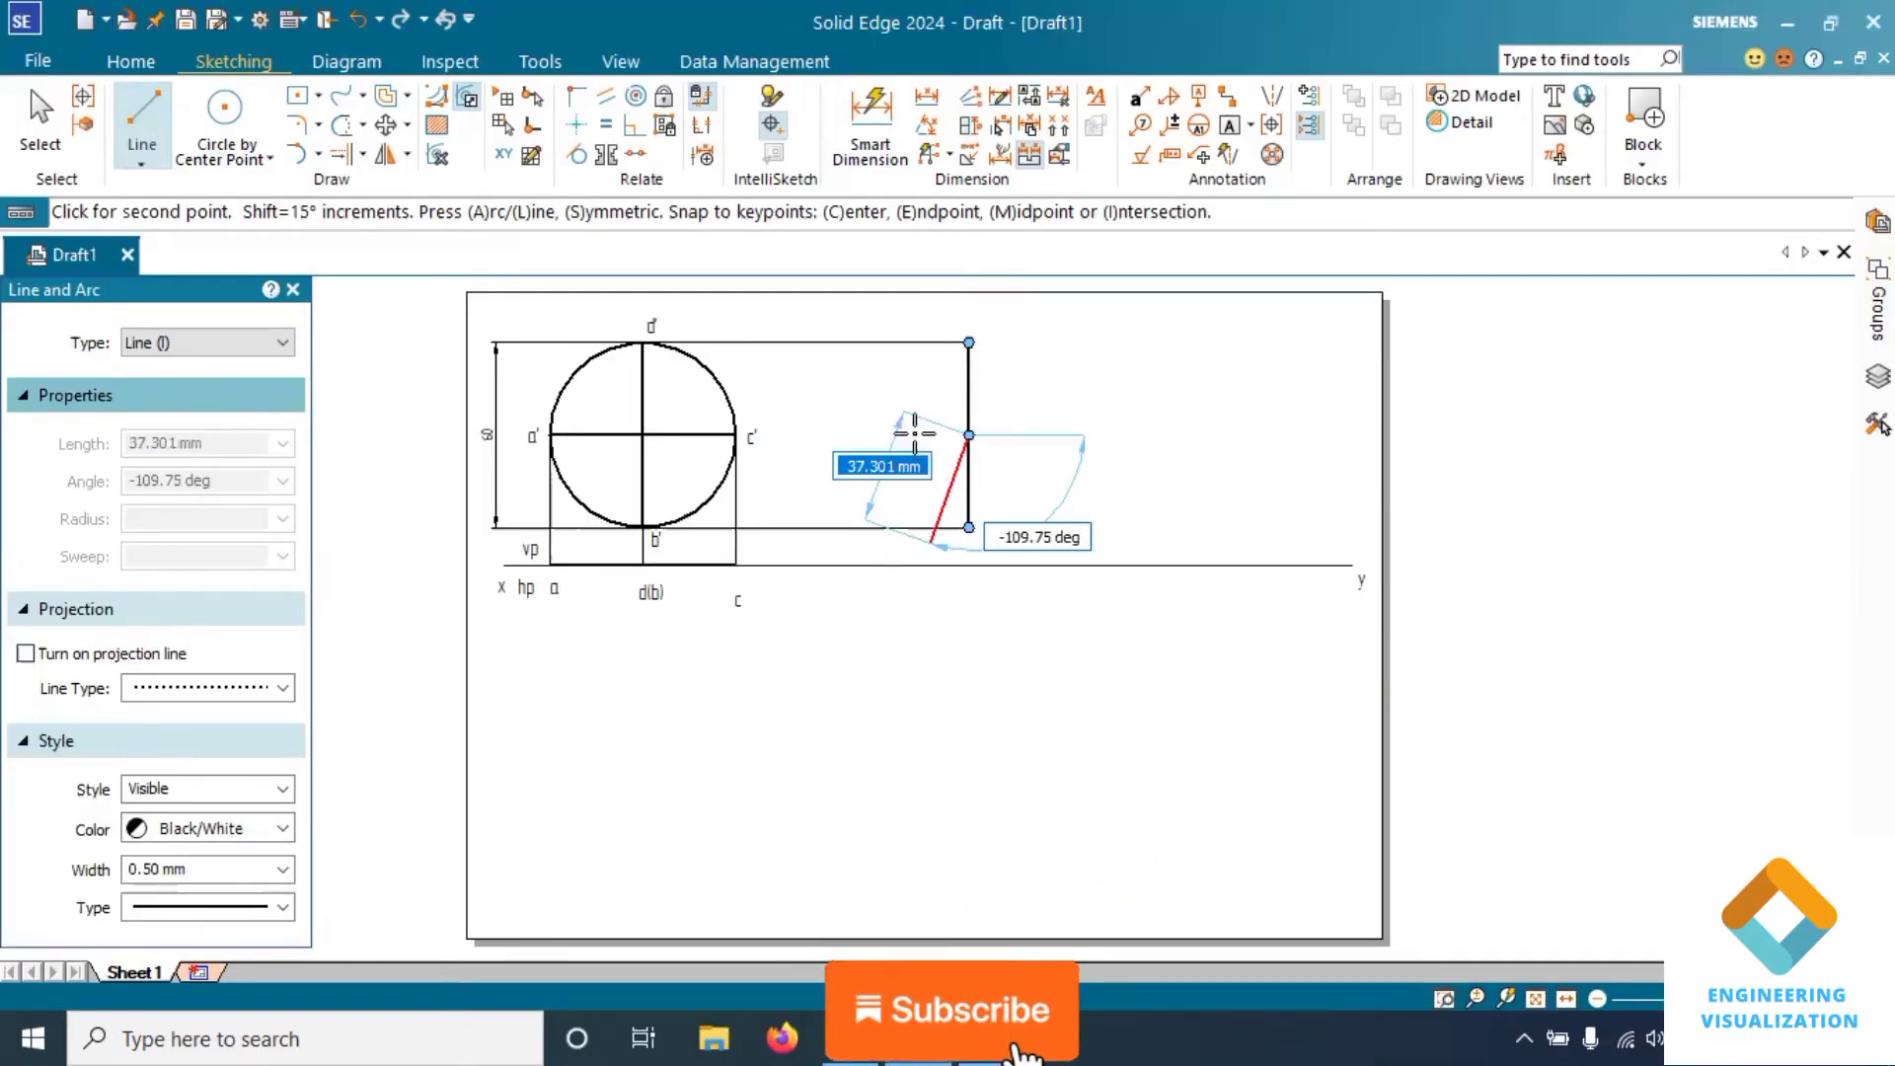
pyautogui.write('20')
pyautogui.press('Tab')
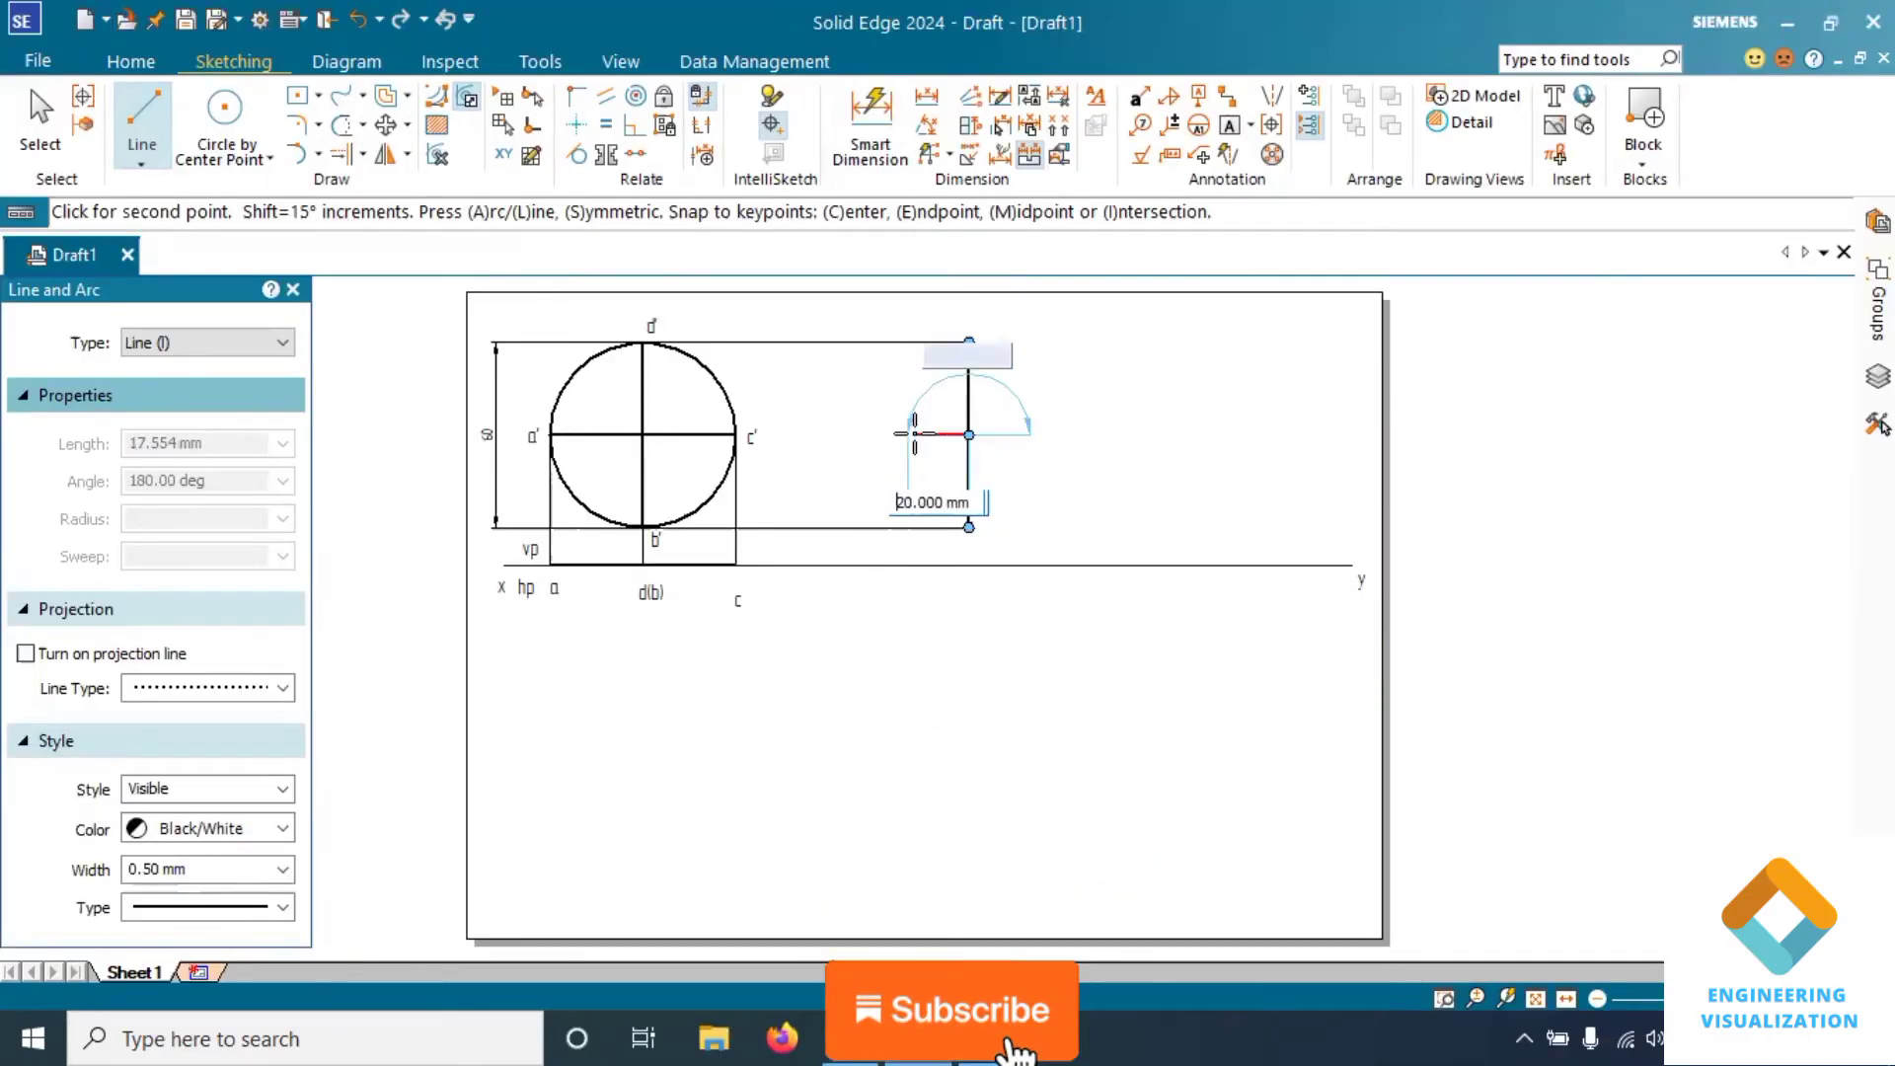
pyautogui.click(968, 434)
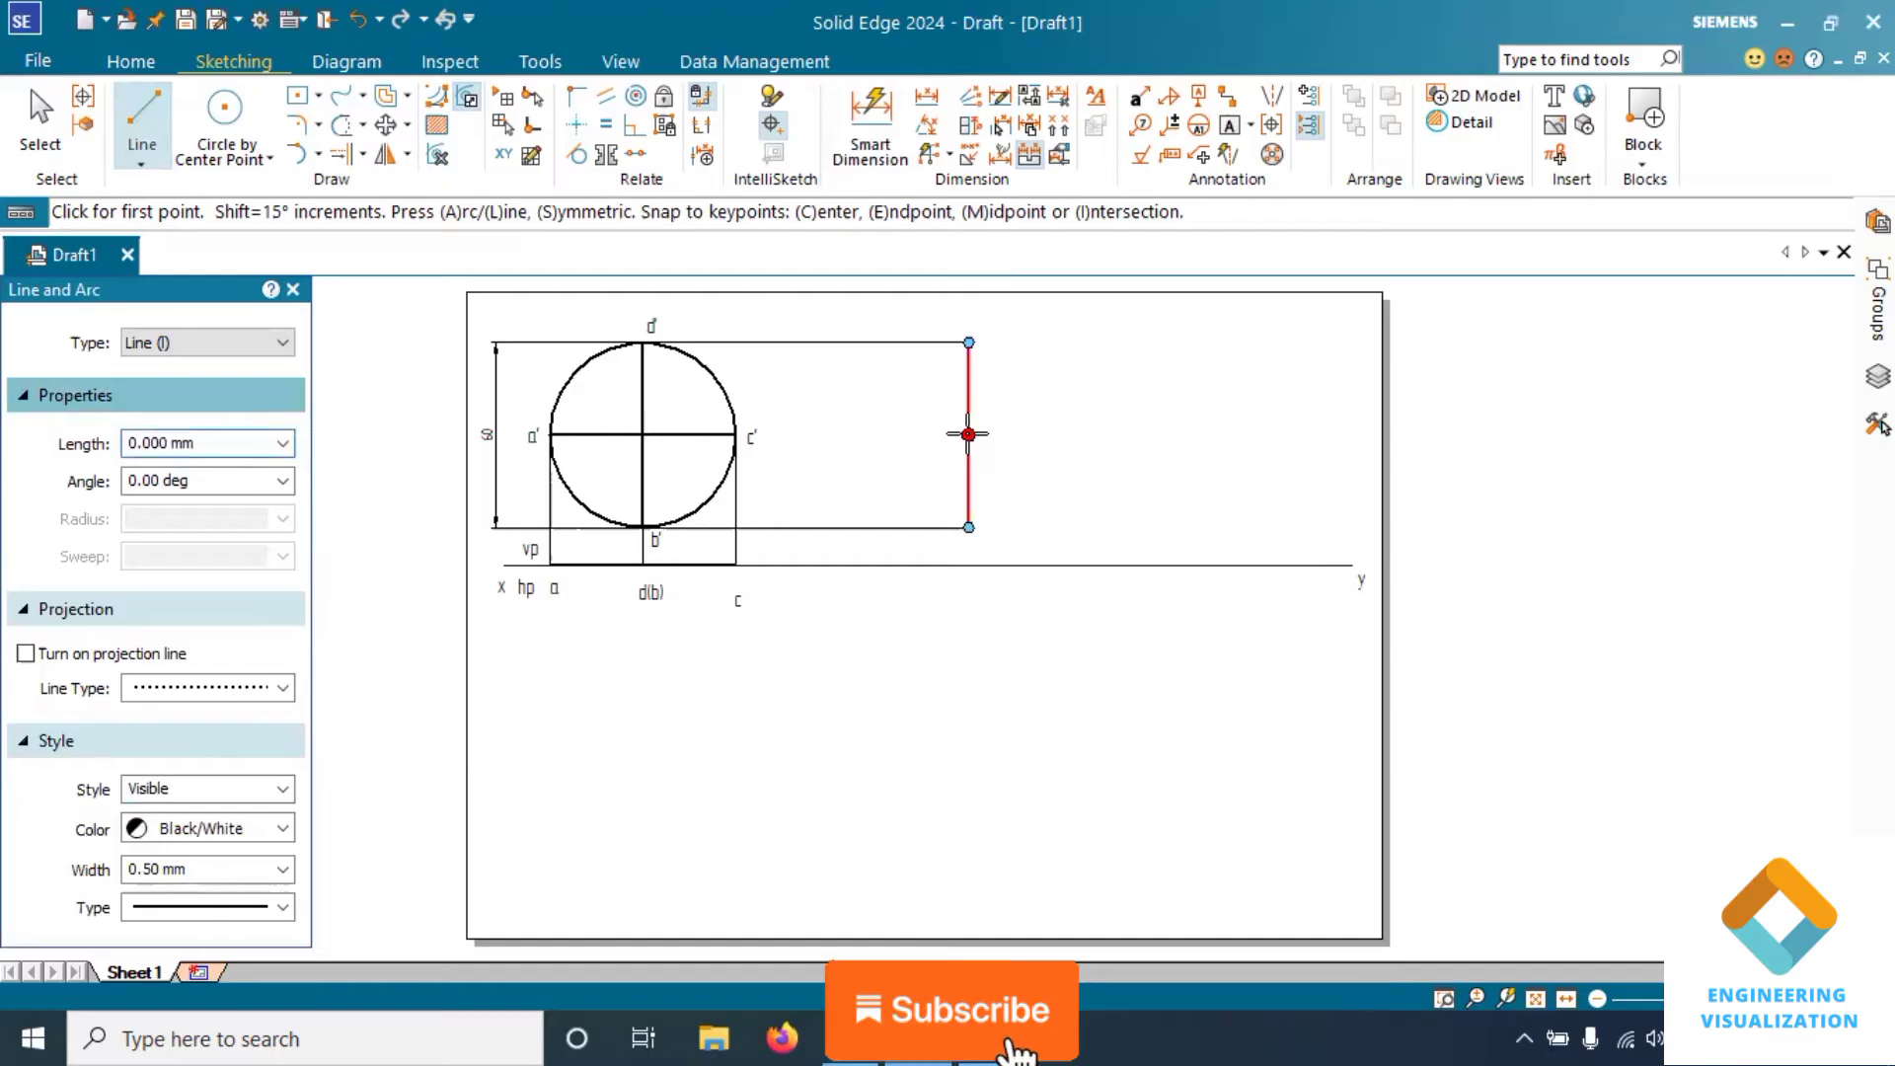
pyautogui.click(969, 434)
pyautogui.write('20')
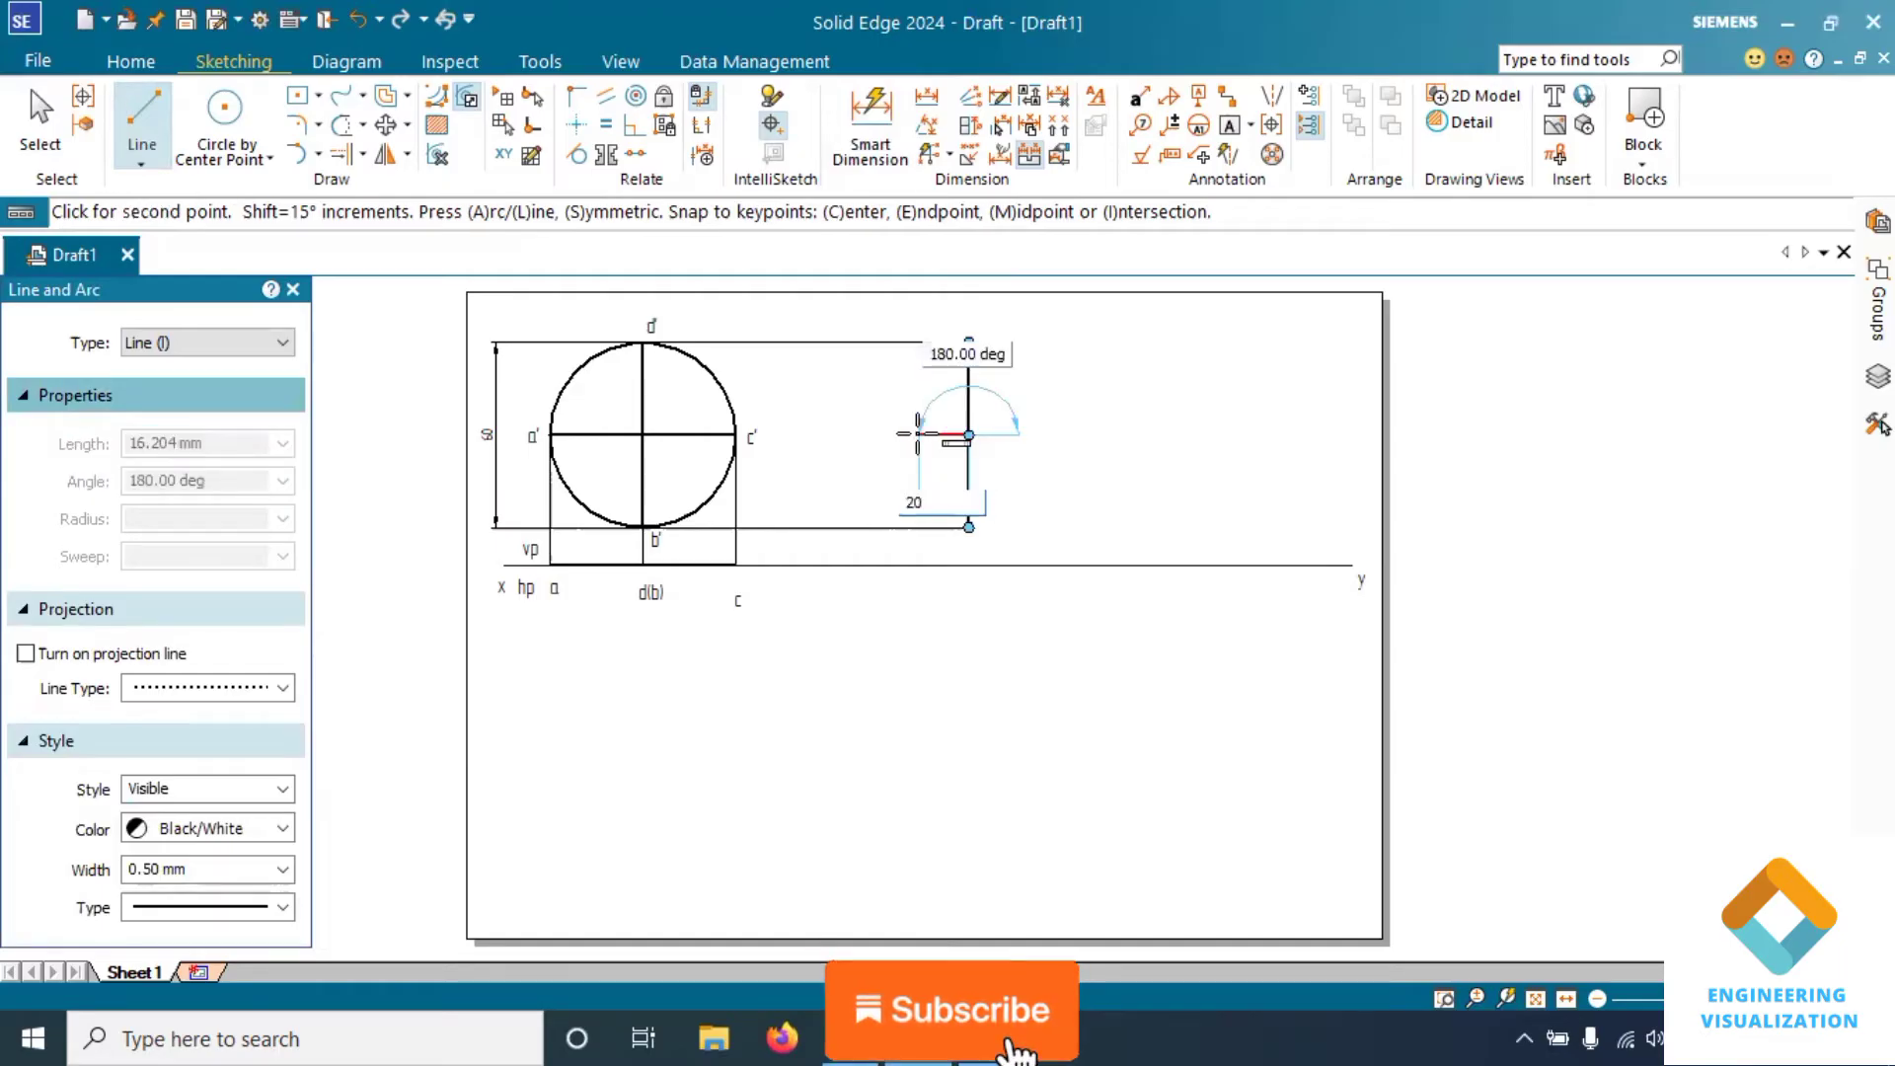
pyautogui.press('Tab')
pyautogui.press('Return')
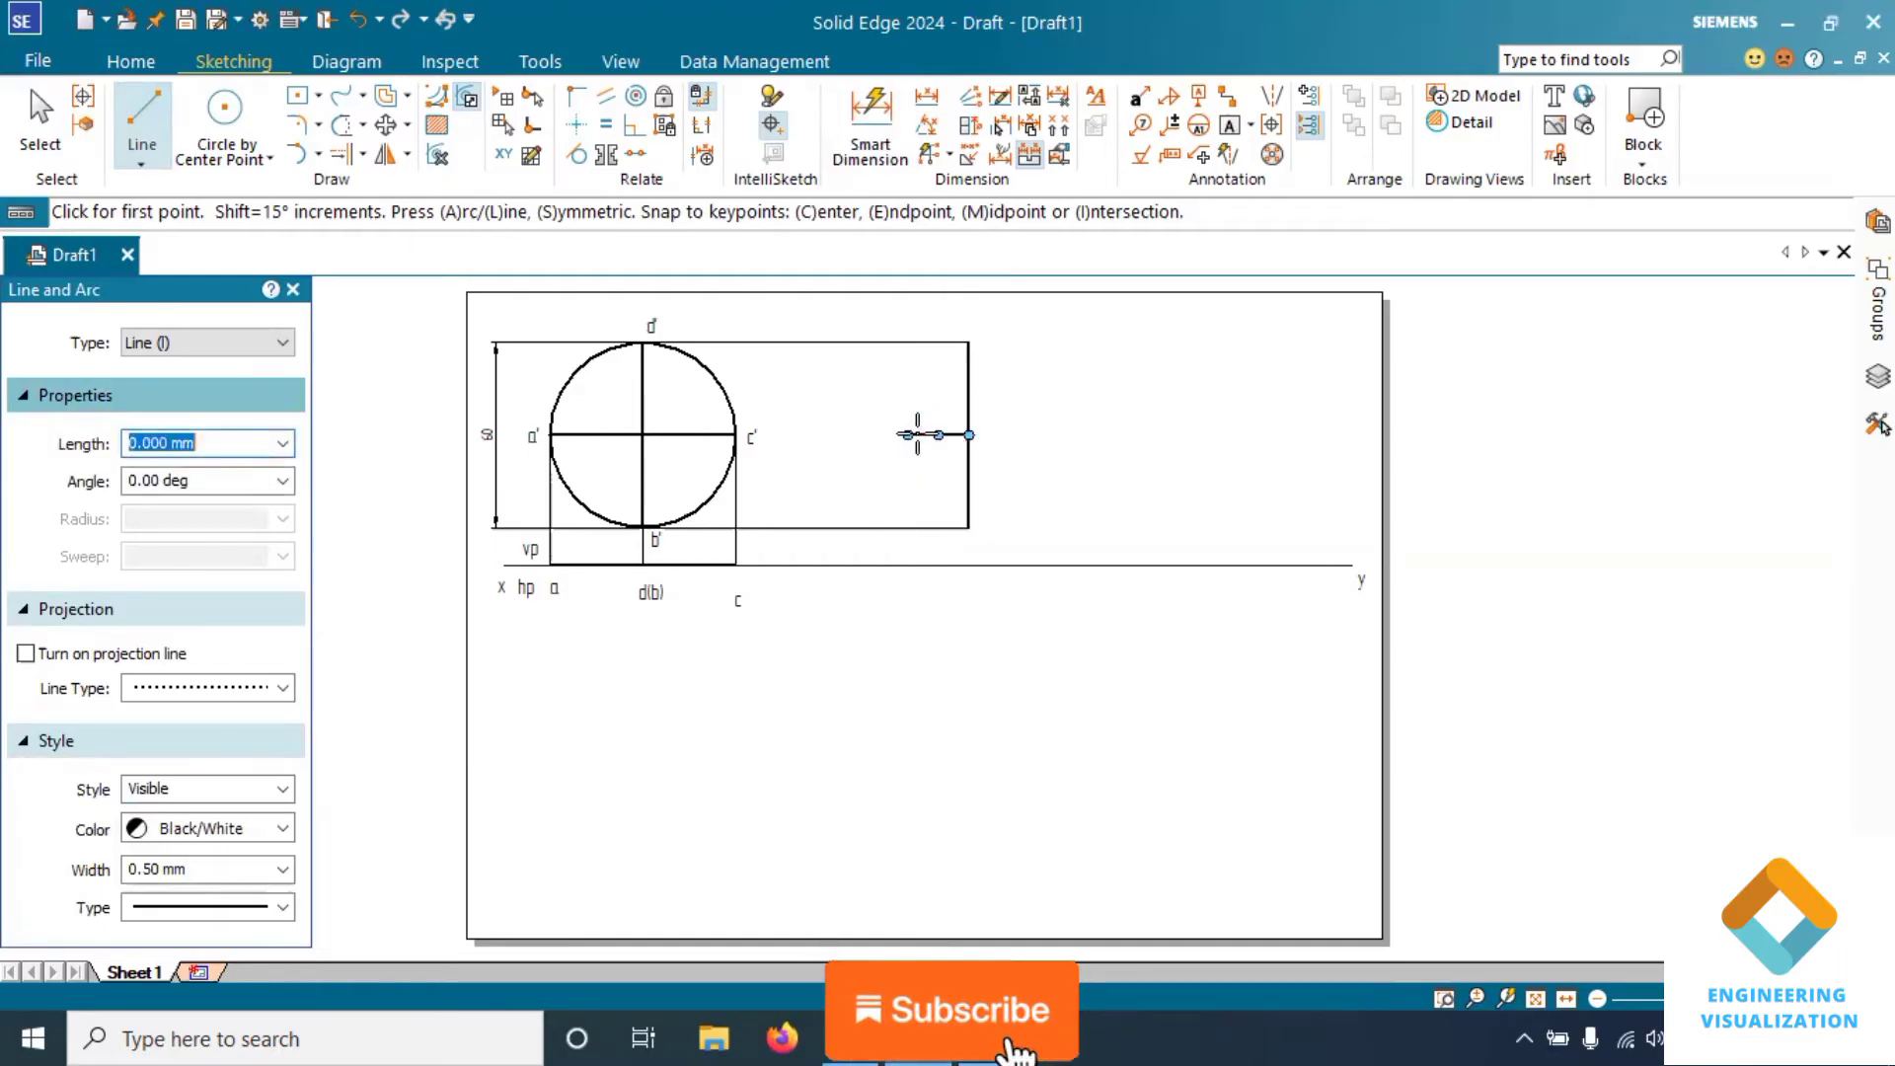
# Draw the right half of the minor axis, about 20 mm long, horizontally from the midpoint of the vertical major axis
pyautogui.click(968, 434)
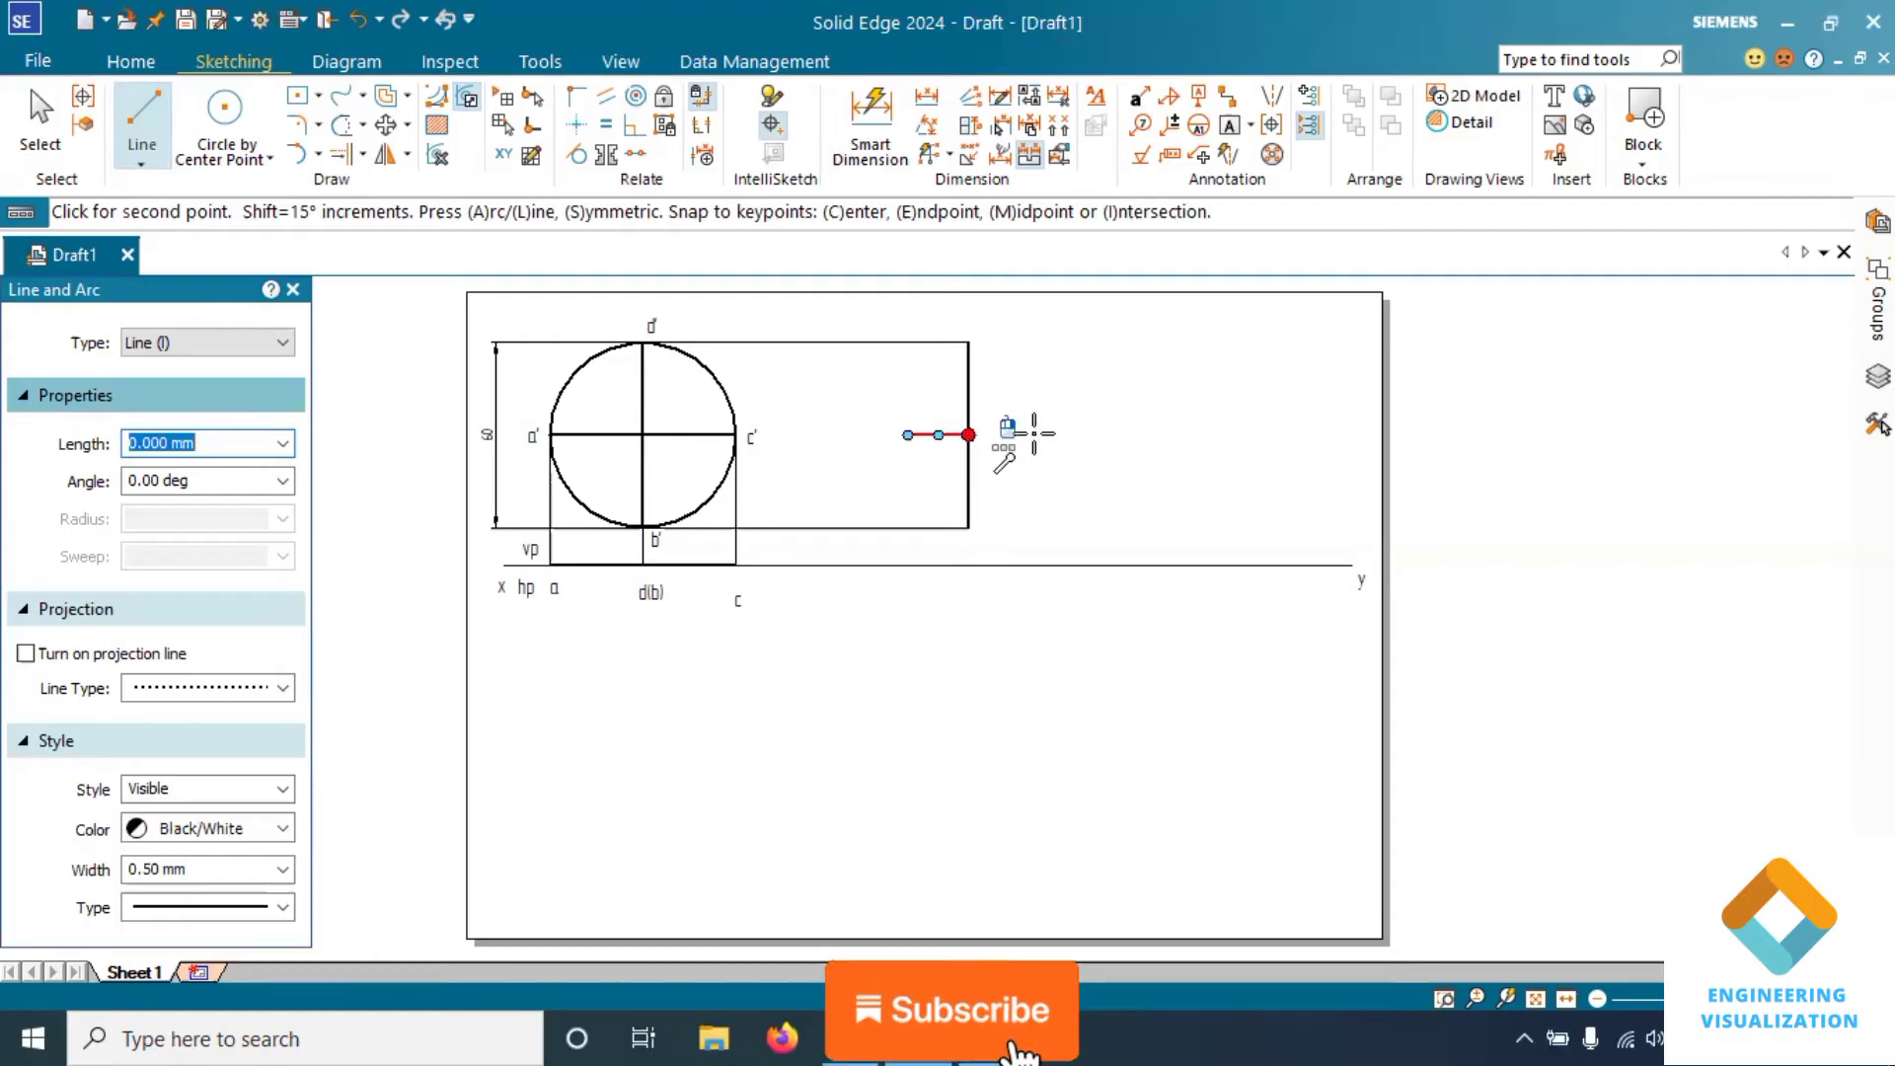
pyautogui.write('20')
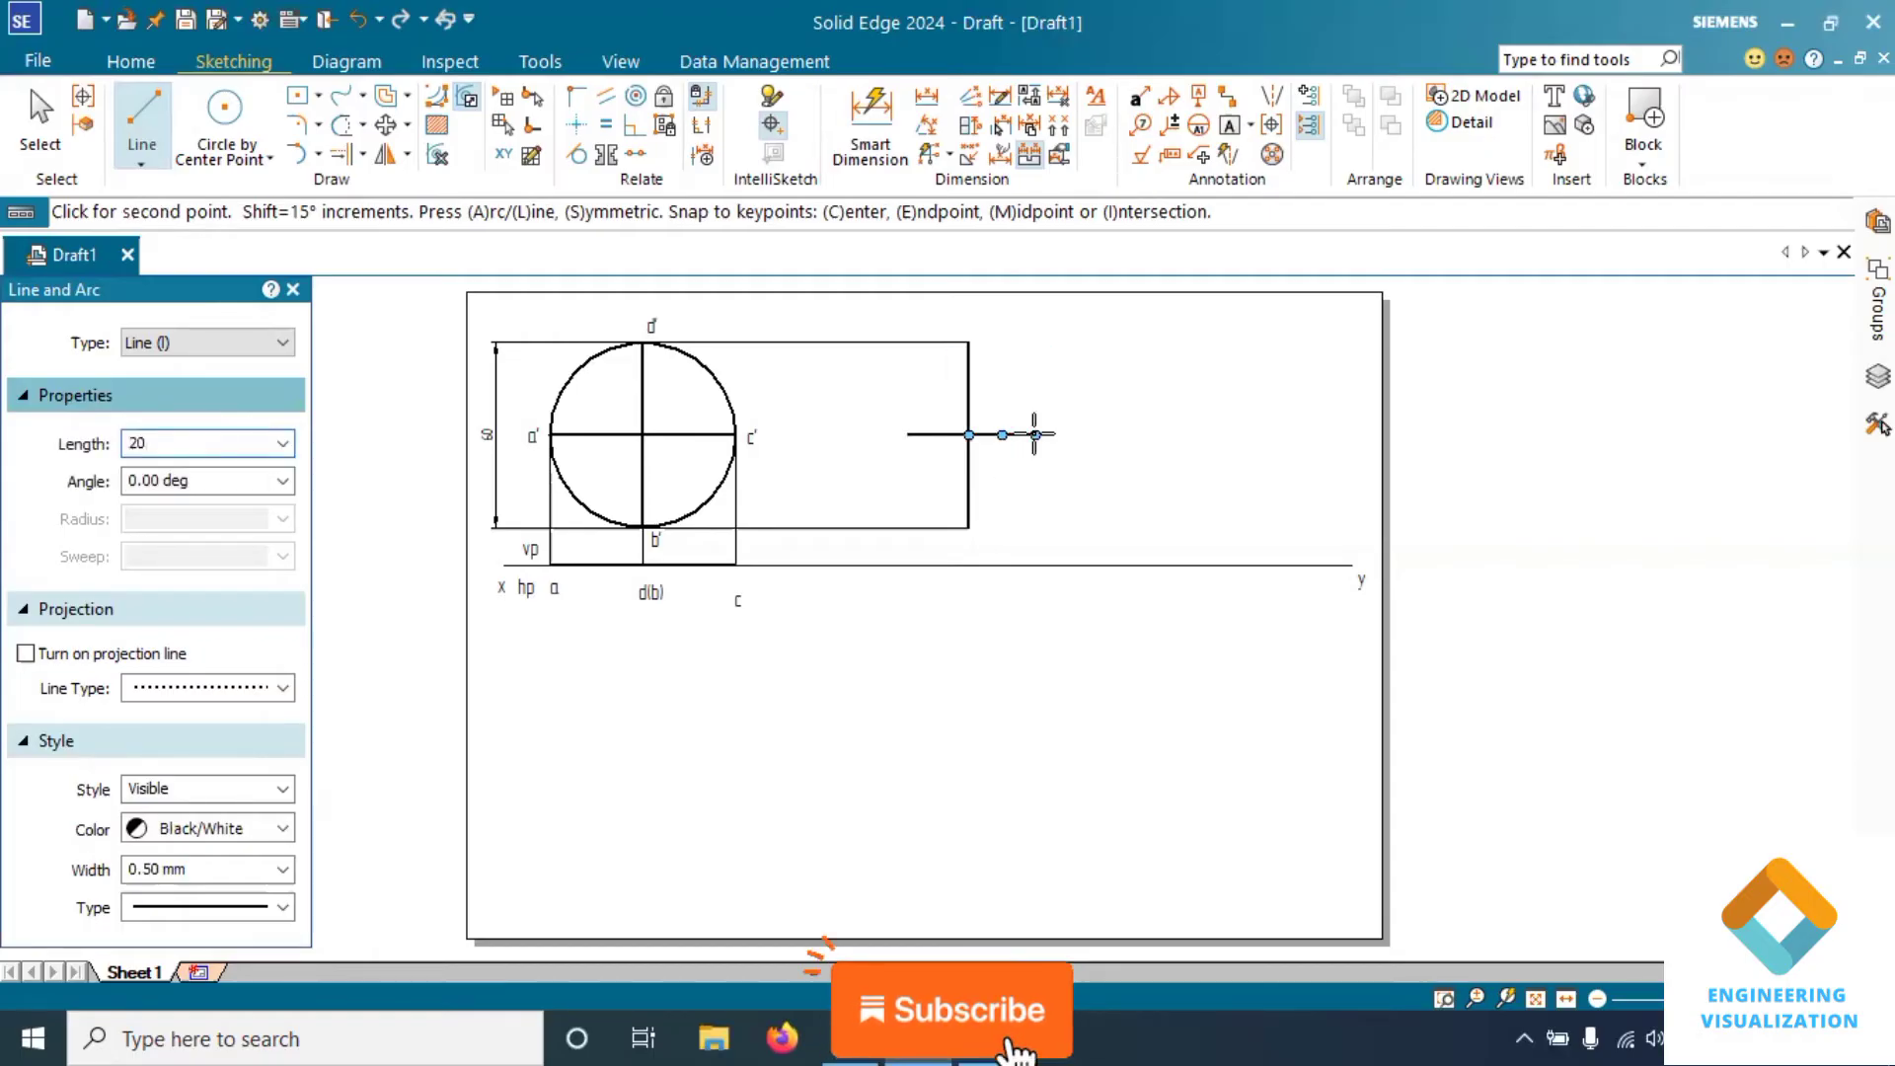
pyautogui.click(1035, 435)
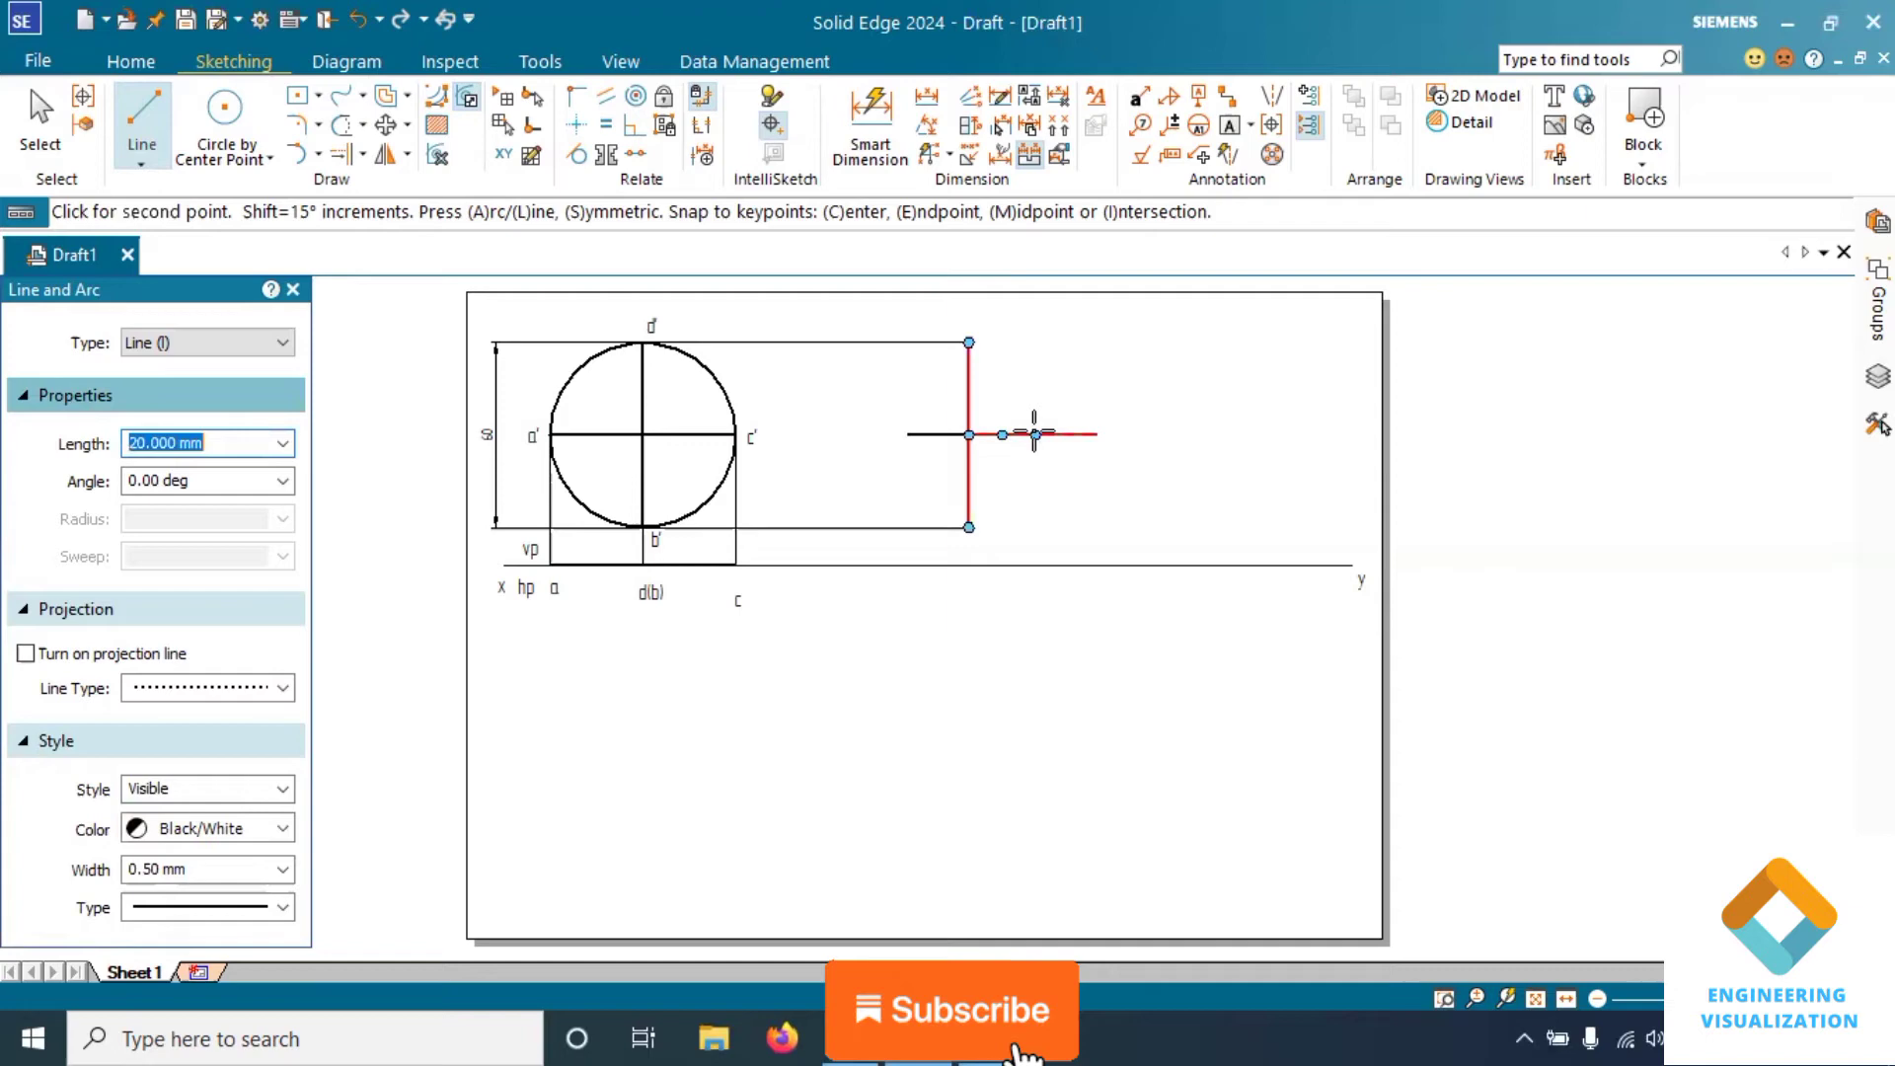
pyautogui.press('Escape')
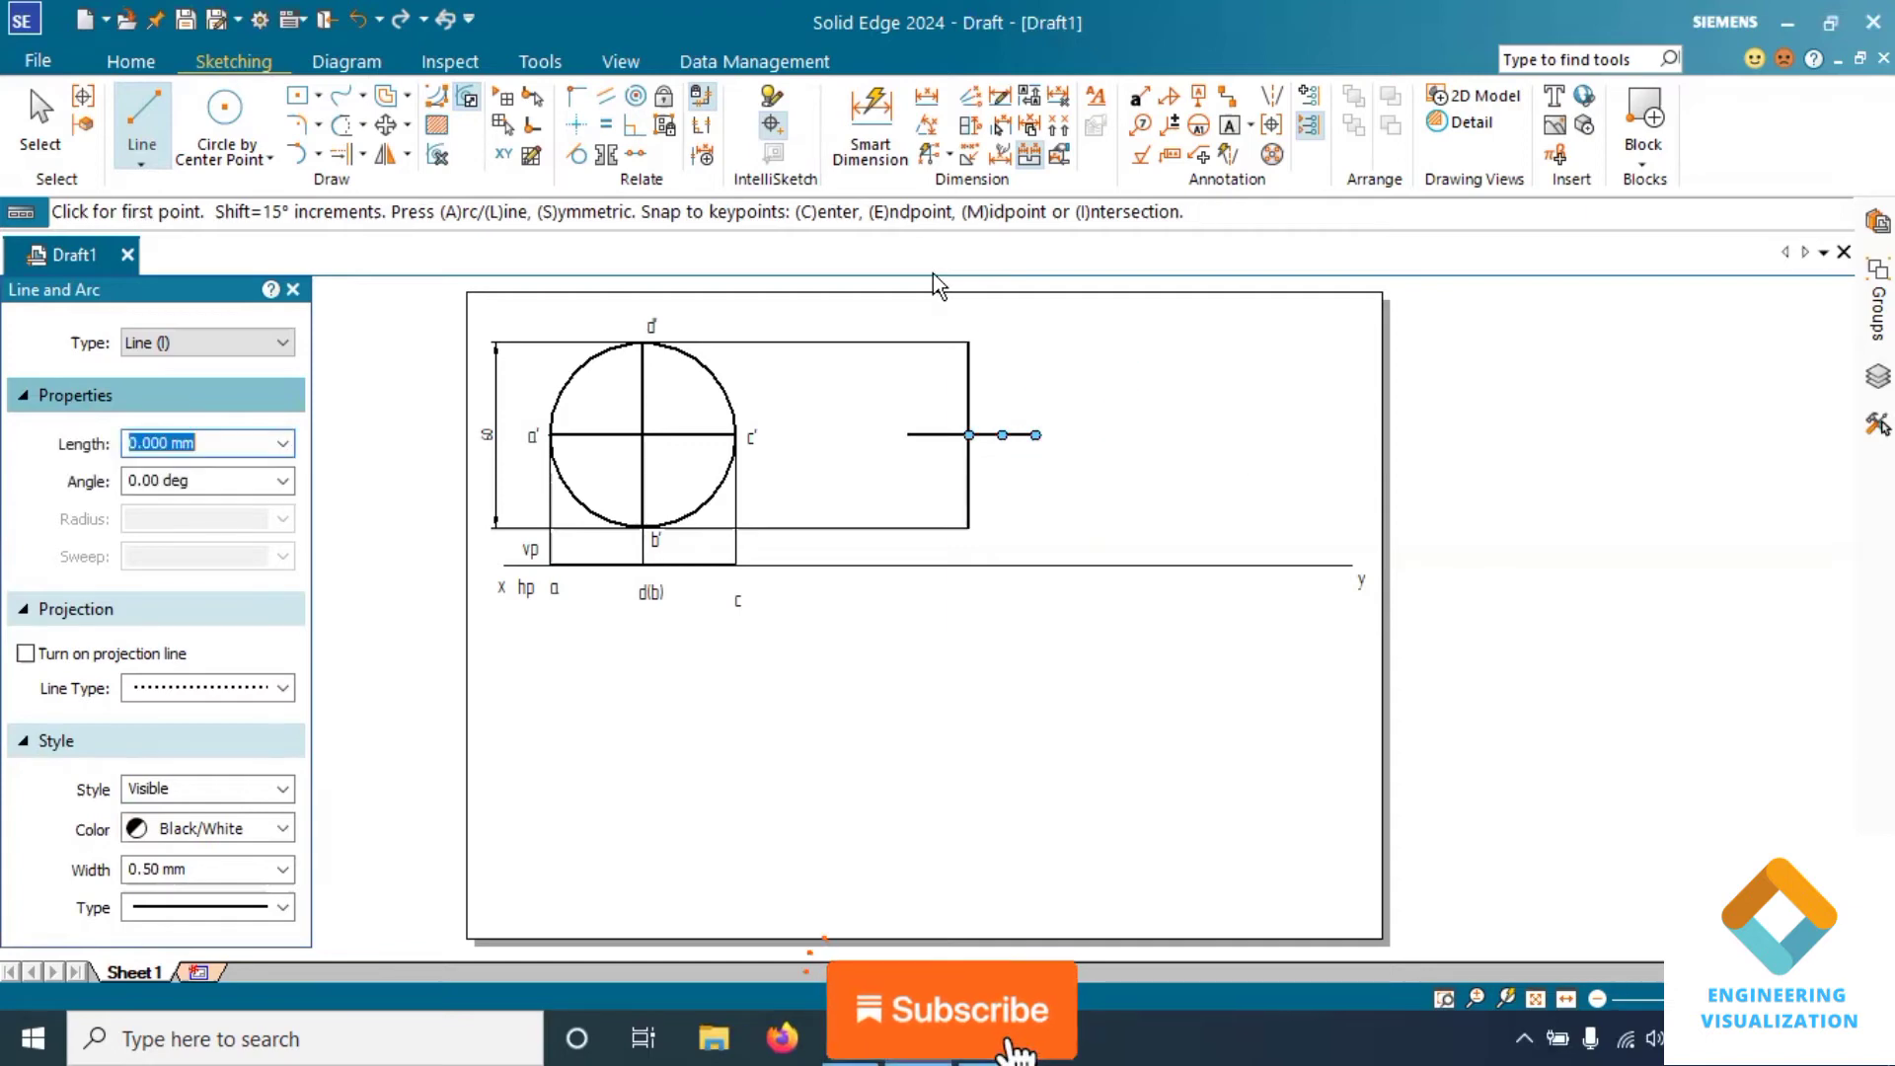
# Try to draw an ellipse by center point on the crossed axes, using the vertical line as its primary axis
pyautogui.click(269, 159)
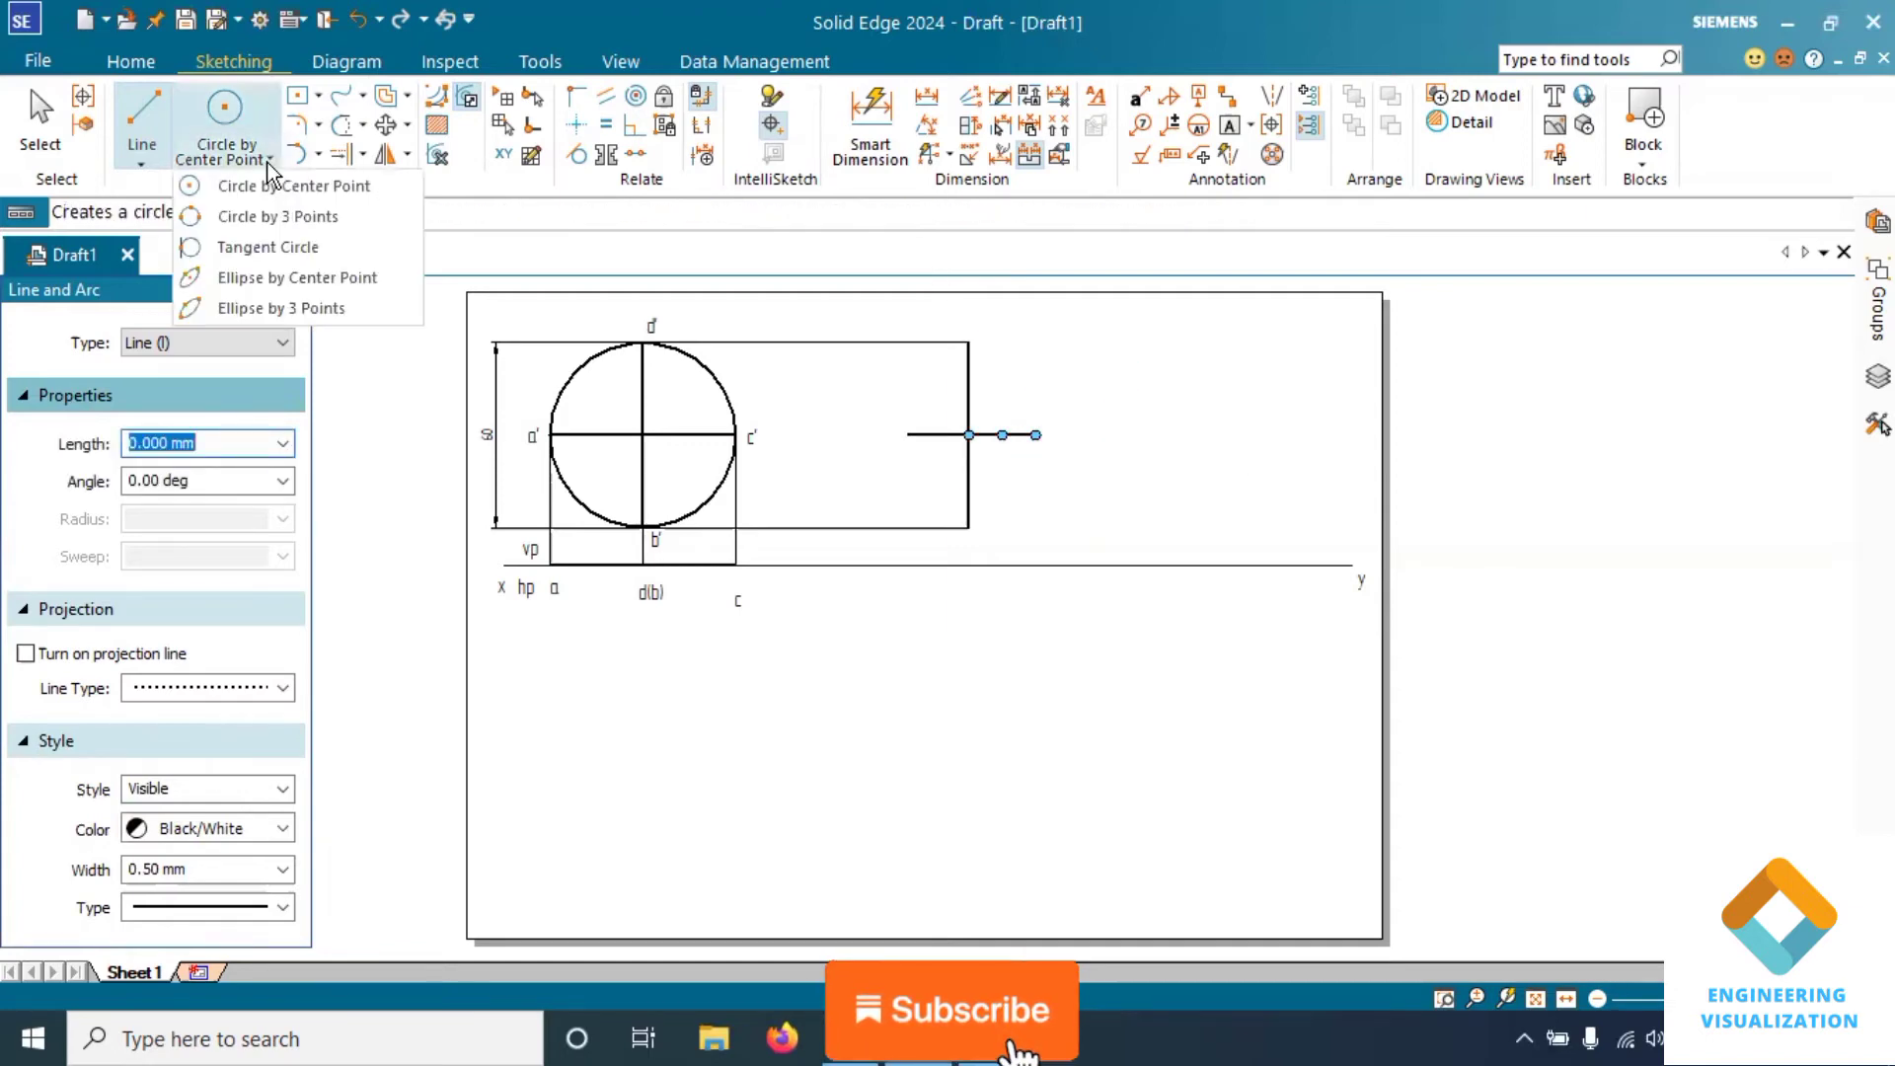
pyautogui.click(356, 288)
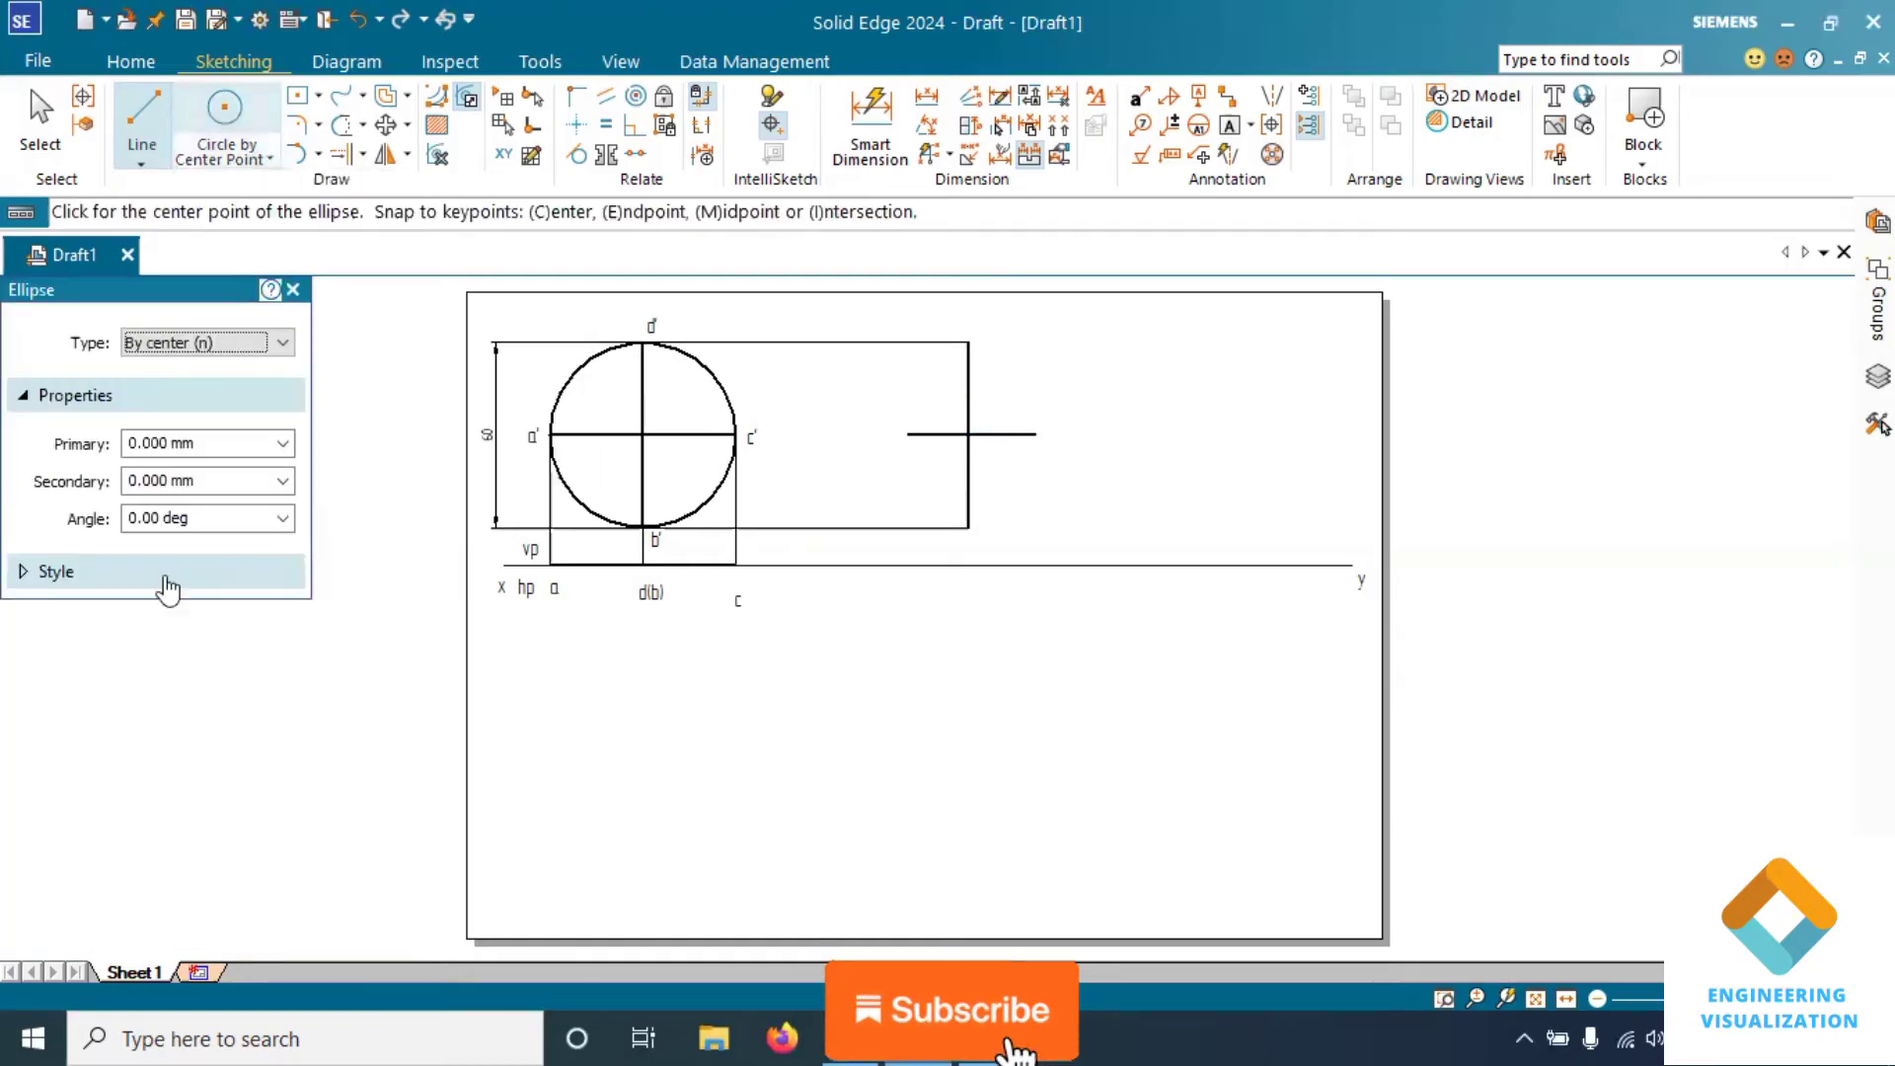
pyautogui.click(166, 578)
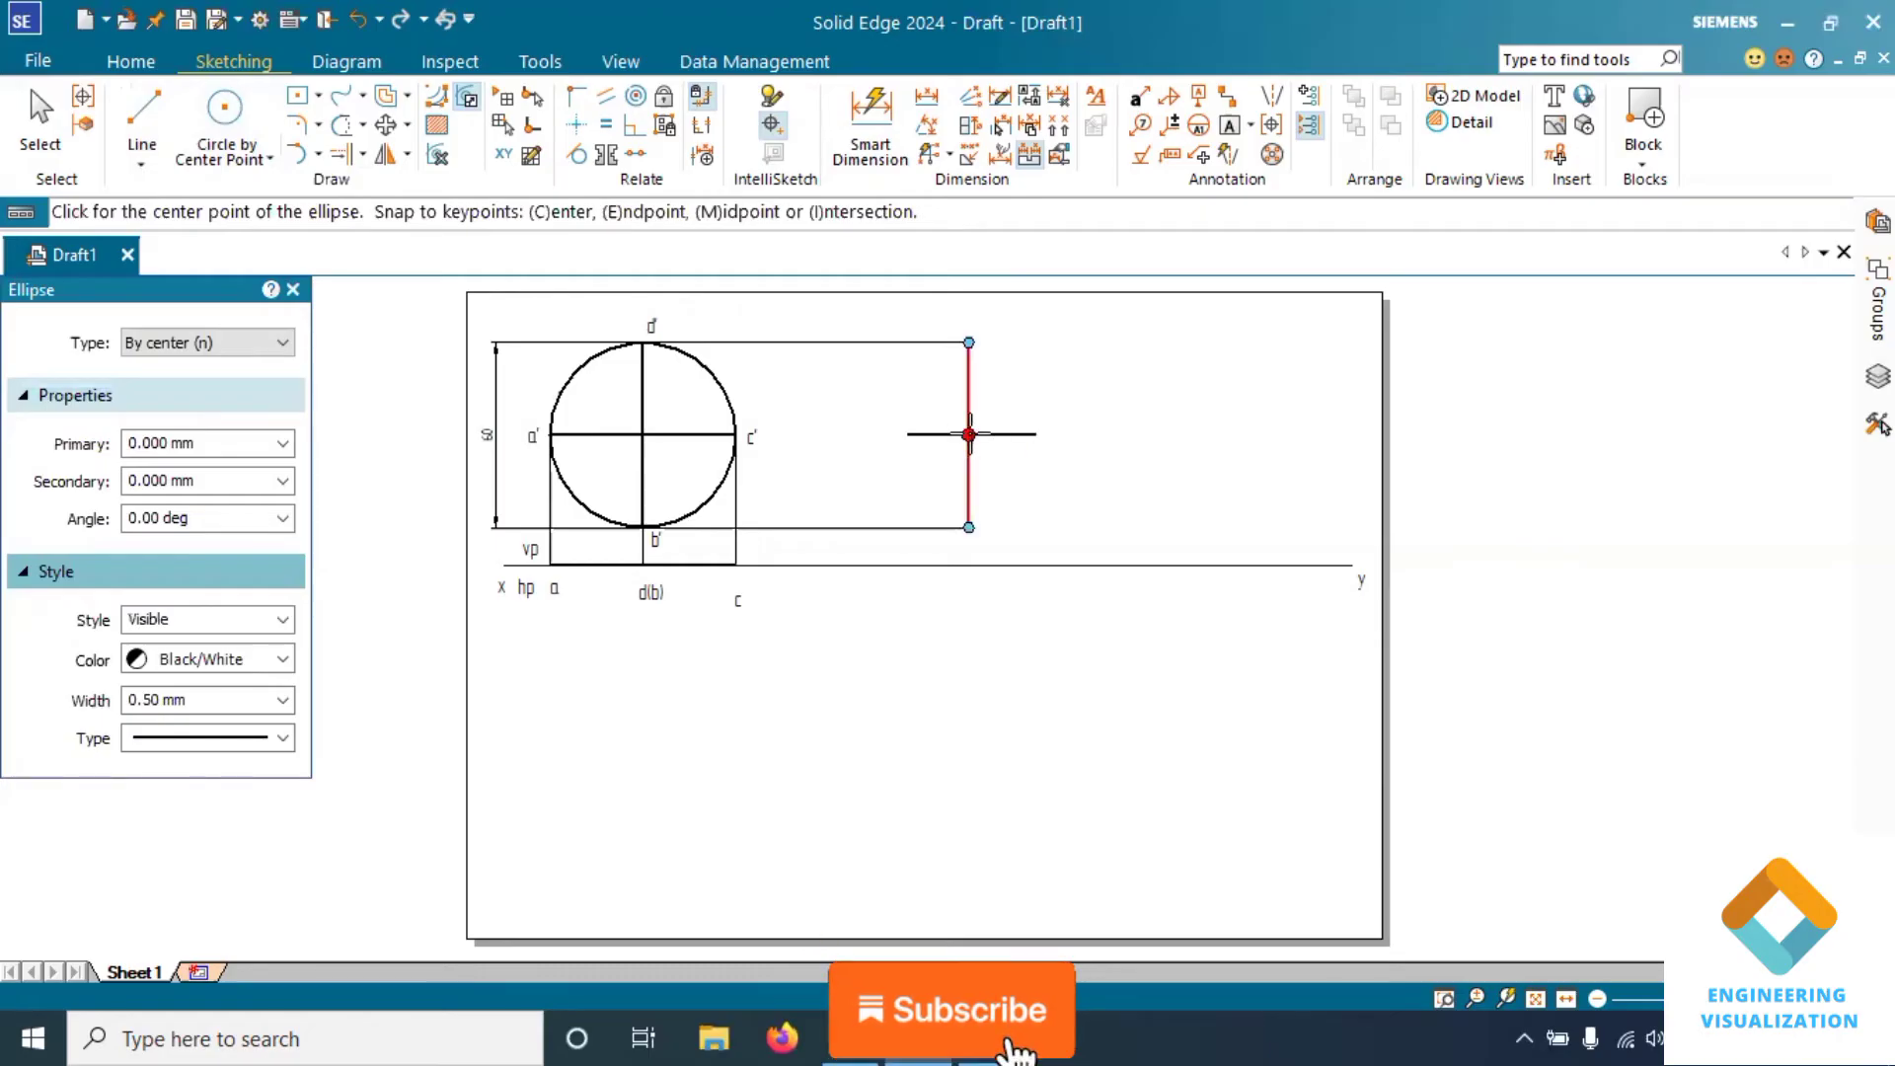
pyautogui.click(970, 433)
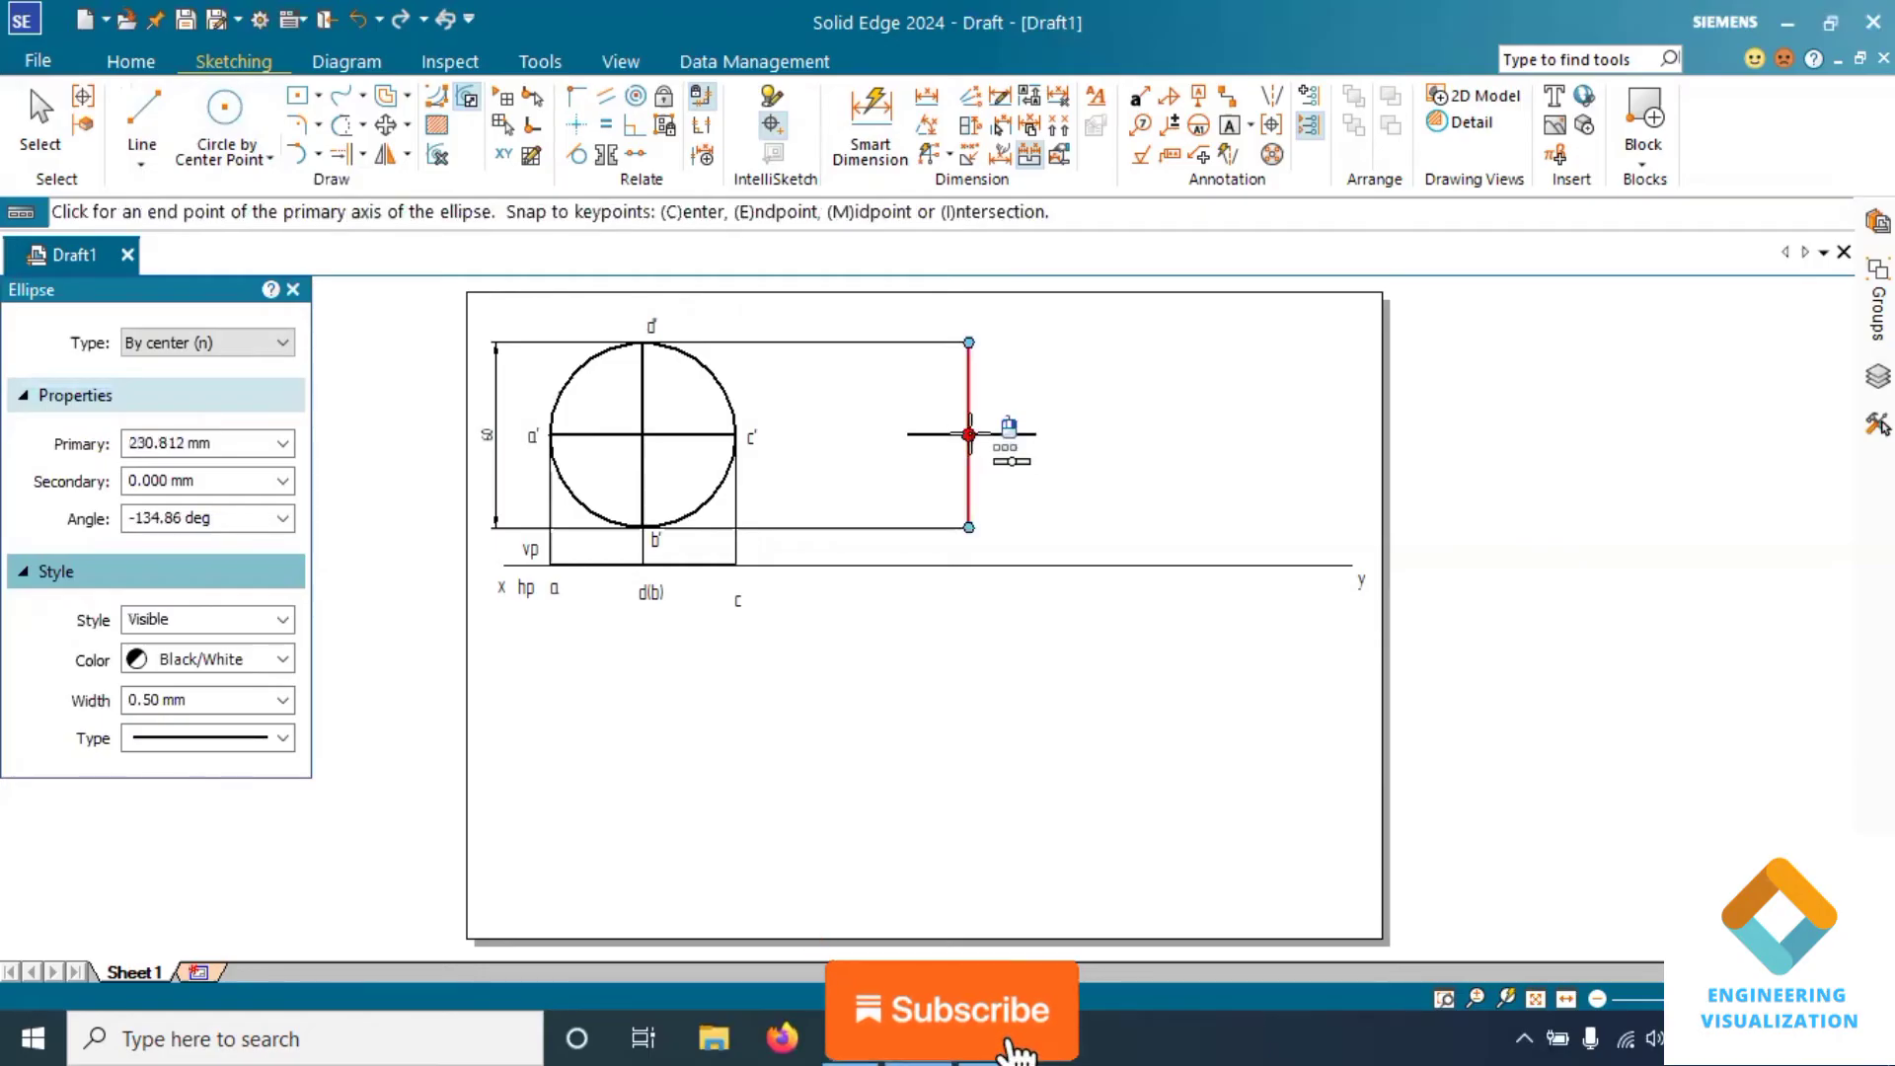
pyautogui.click(969, 341)
pyautogui.click(1031, 439)
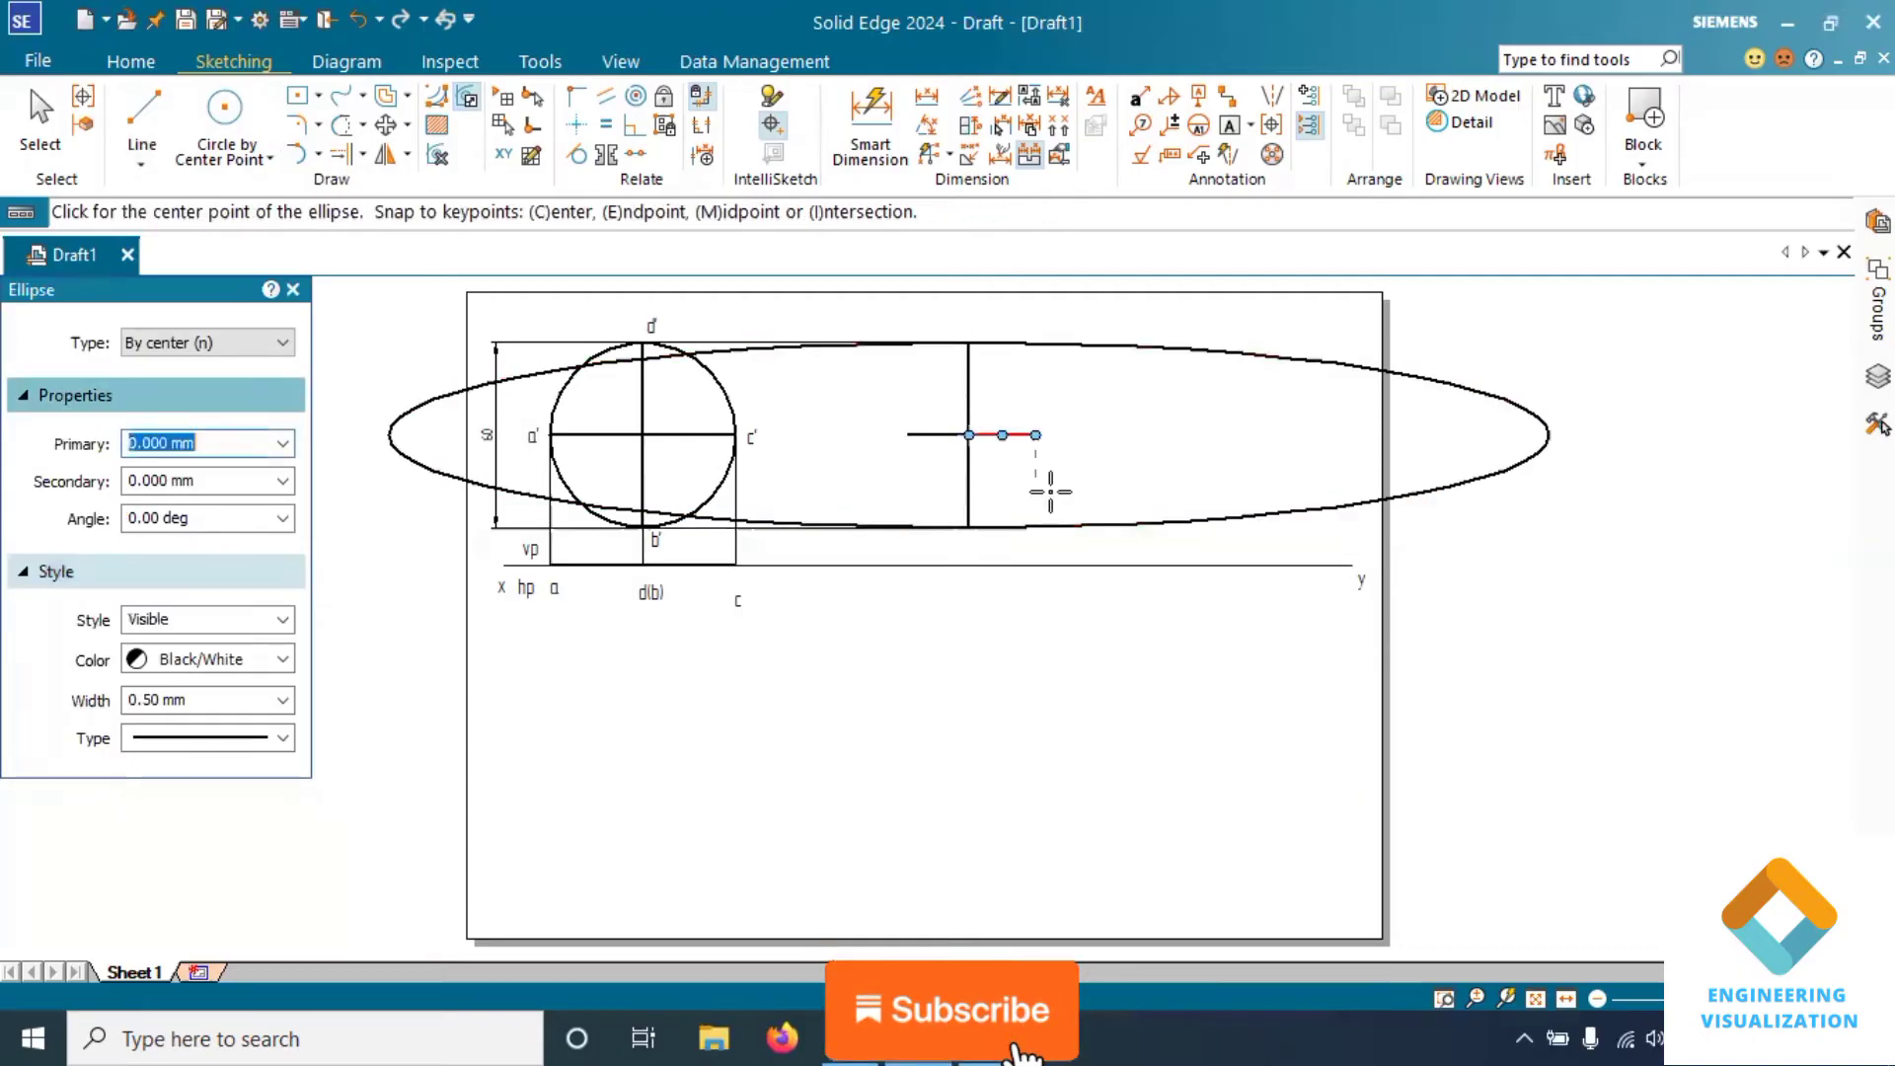
pyautogui.hotkey('ctrl', 'z')
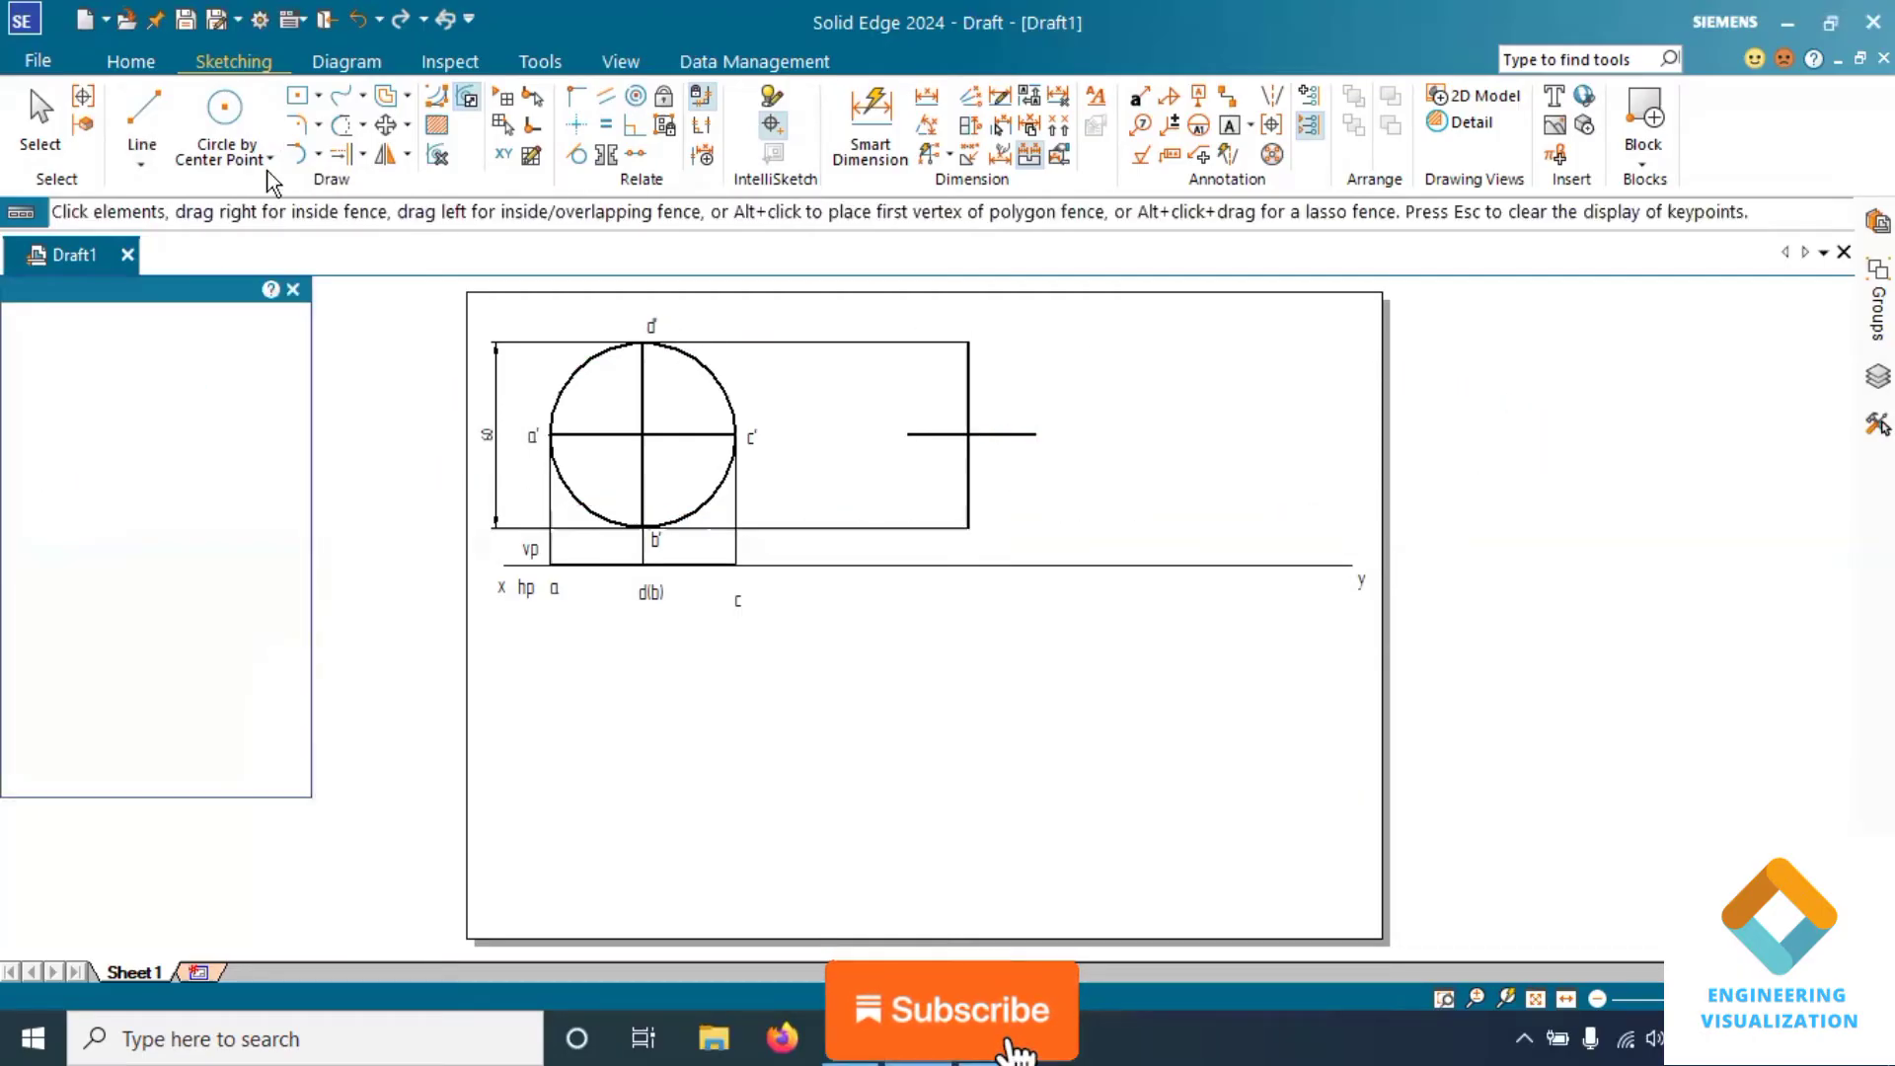
# Draw an ellipse by center point at the axes' intersection, with a 20 mm primary horizontal semi-axis and about 30 mm secondary vertical semi-axis
pyautogui.click(269, 159)
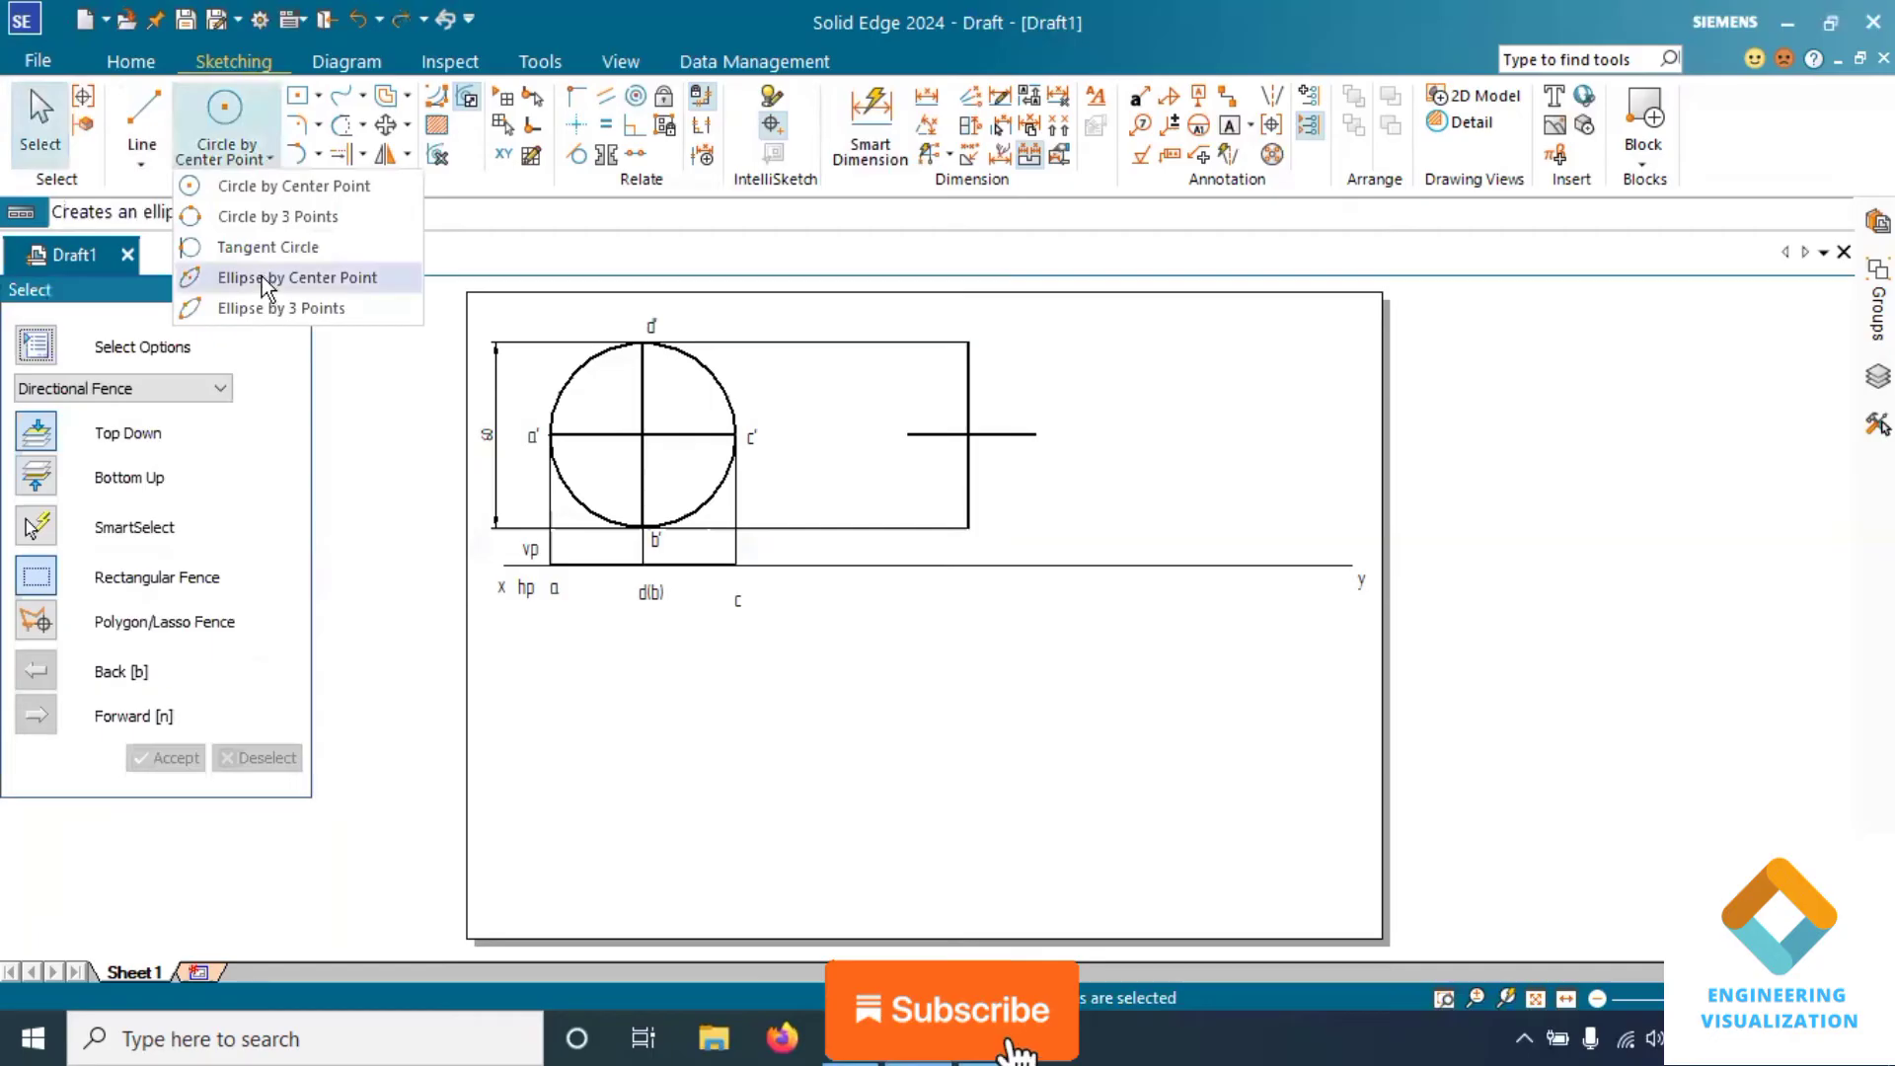
pyautogui.click(264, 277)
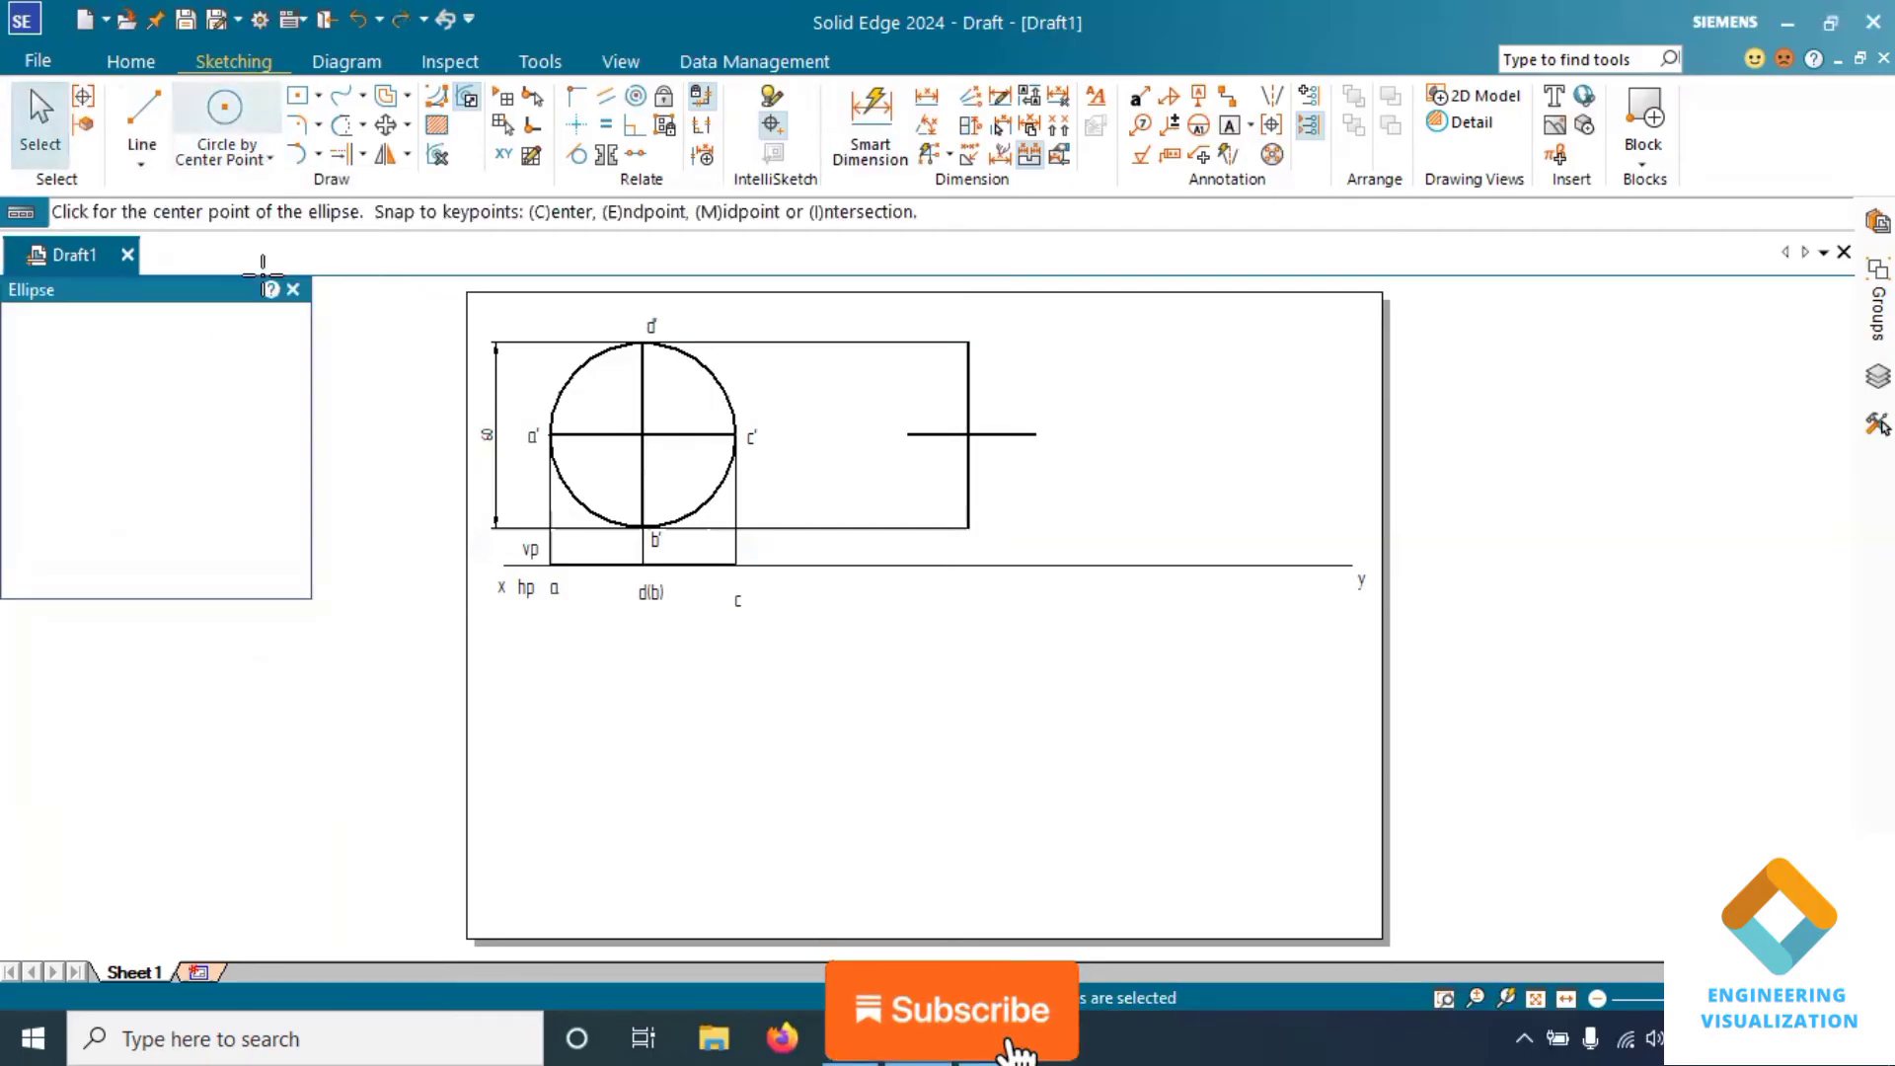
pyautogui.click(968, 434)
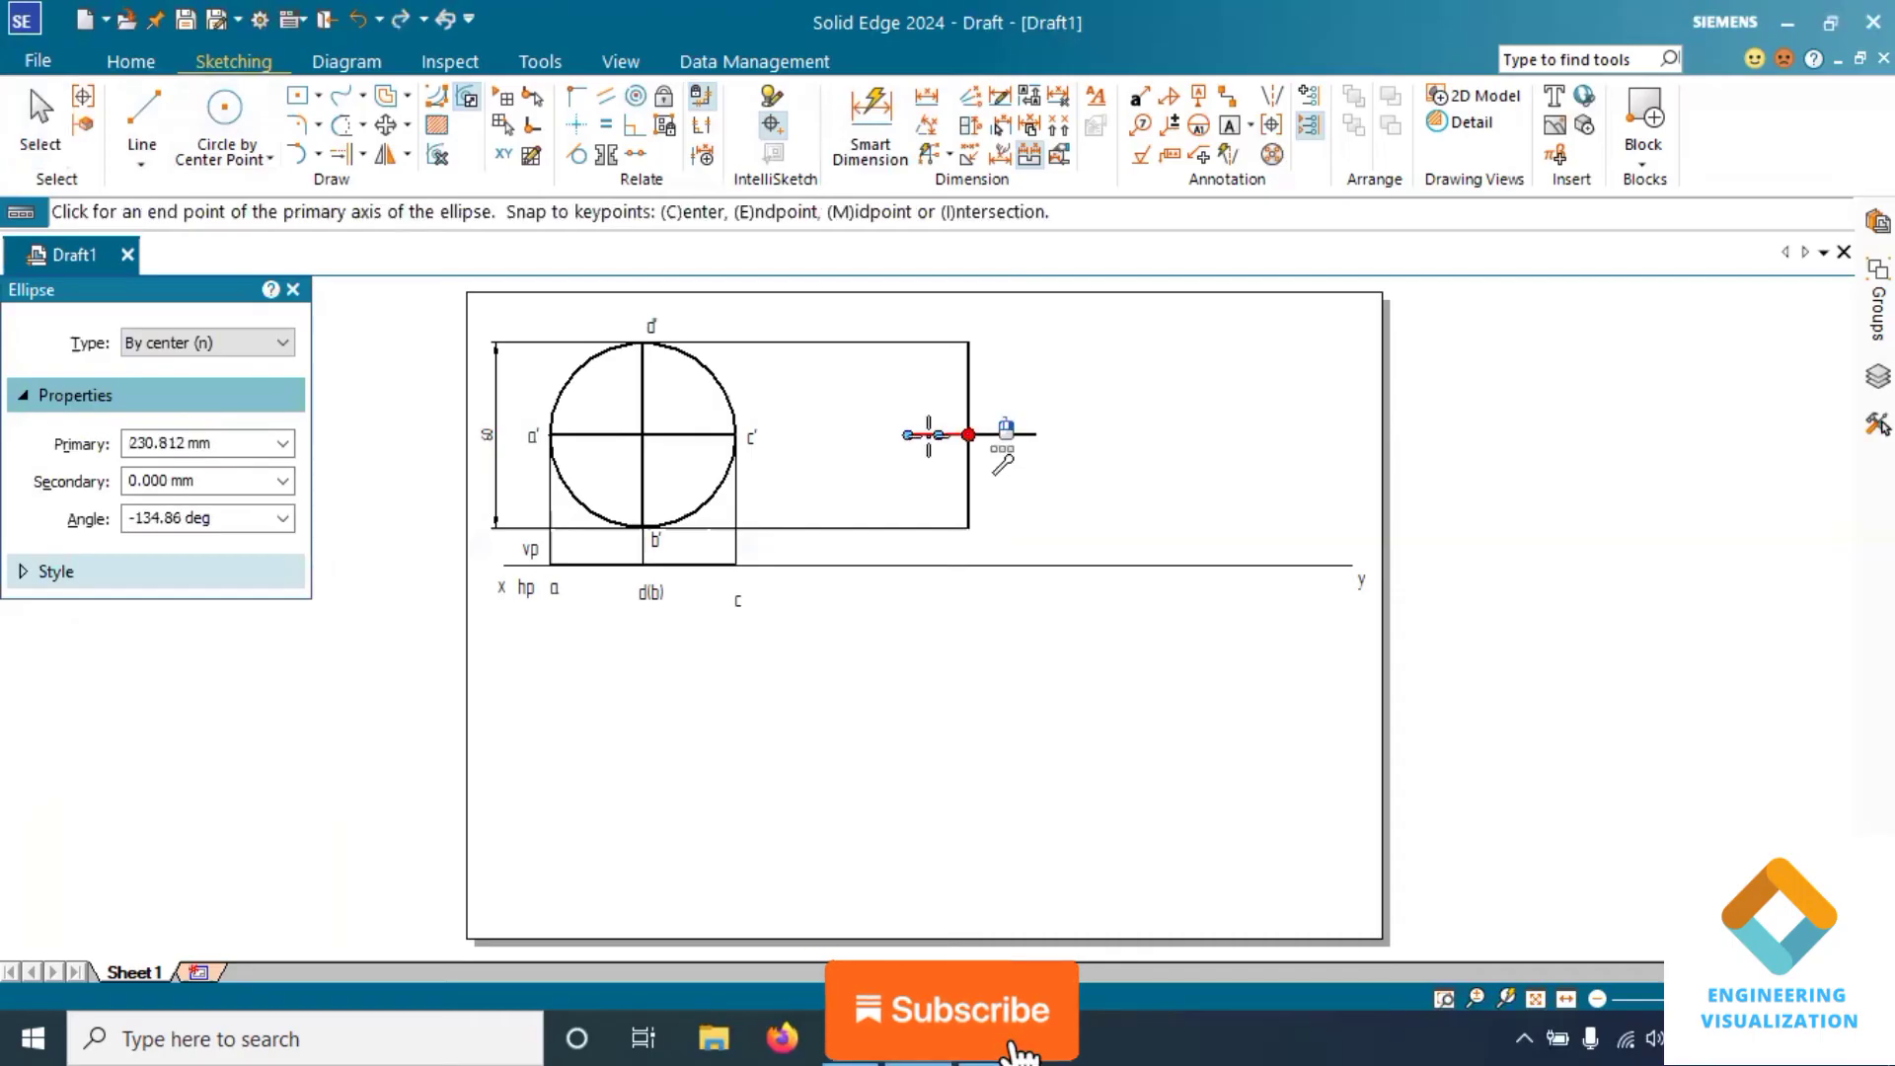
pyautogui.click(952, 386)
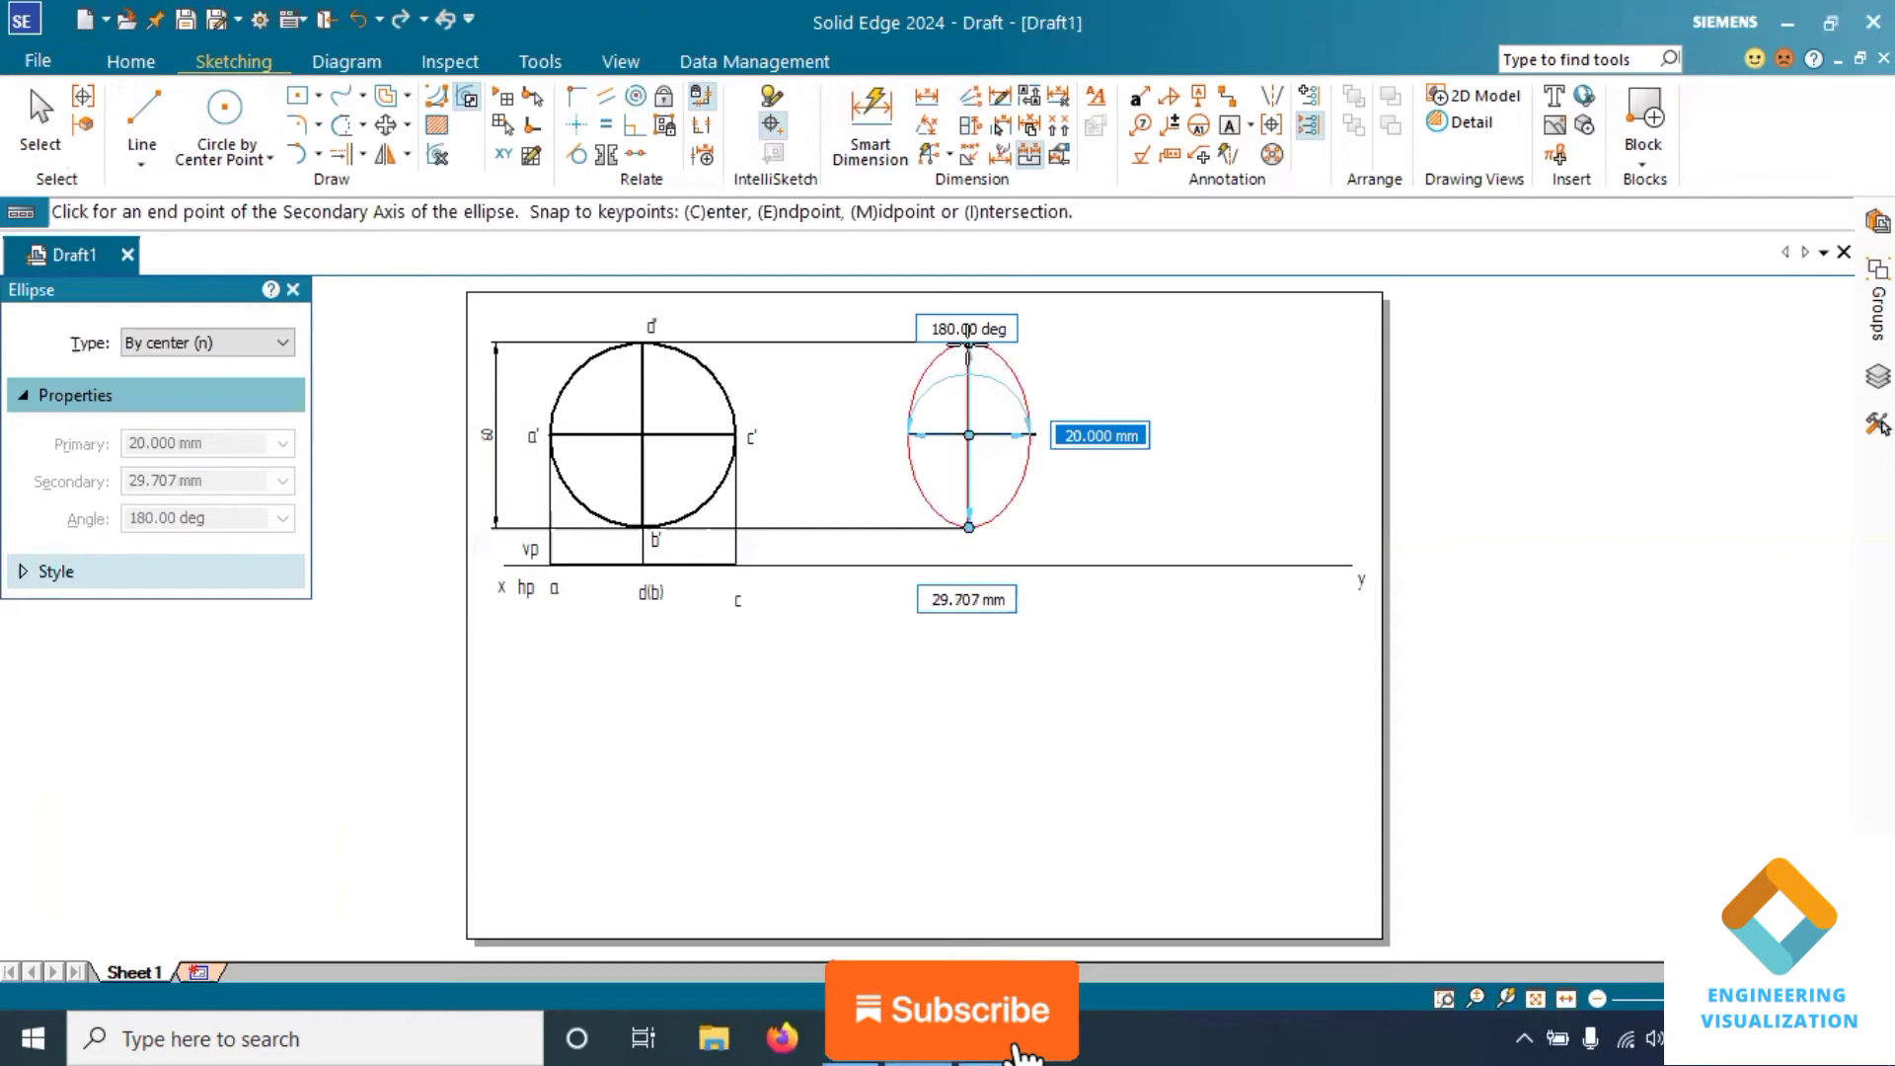
pyautogui.click(968, 343)
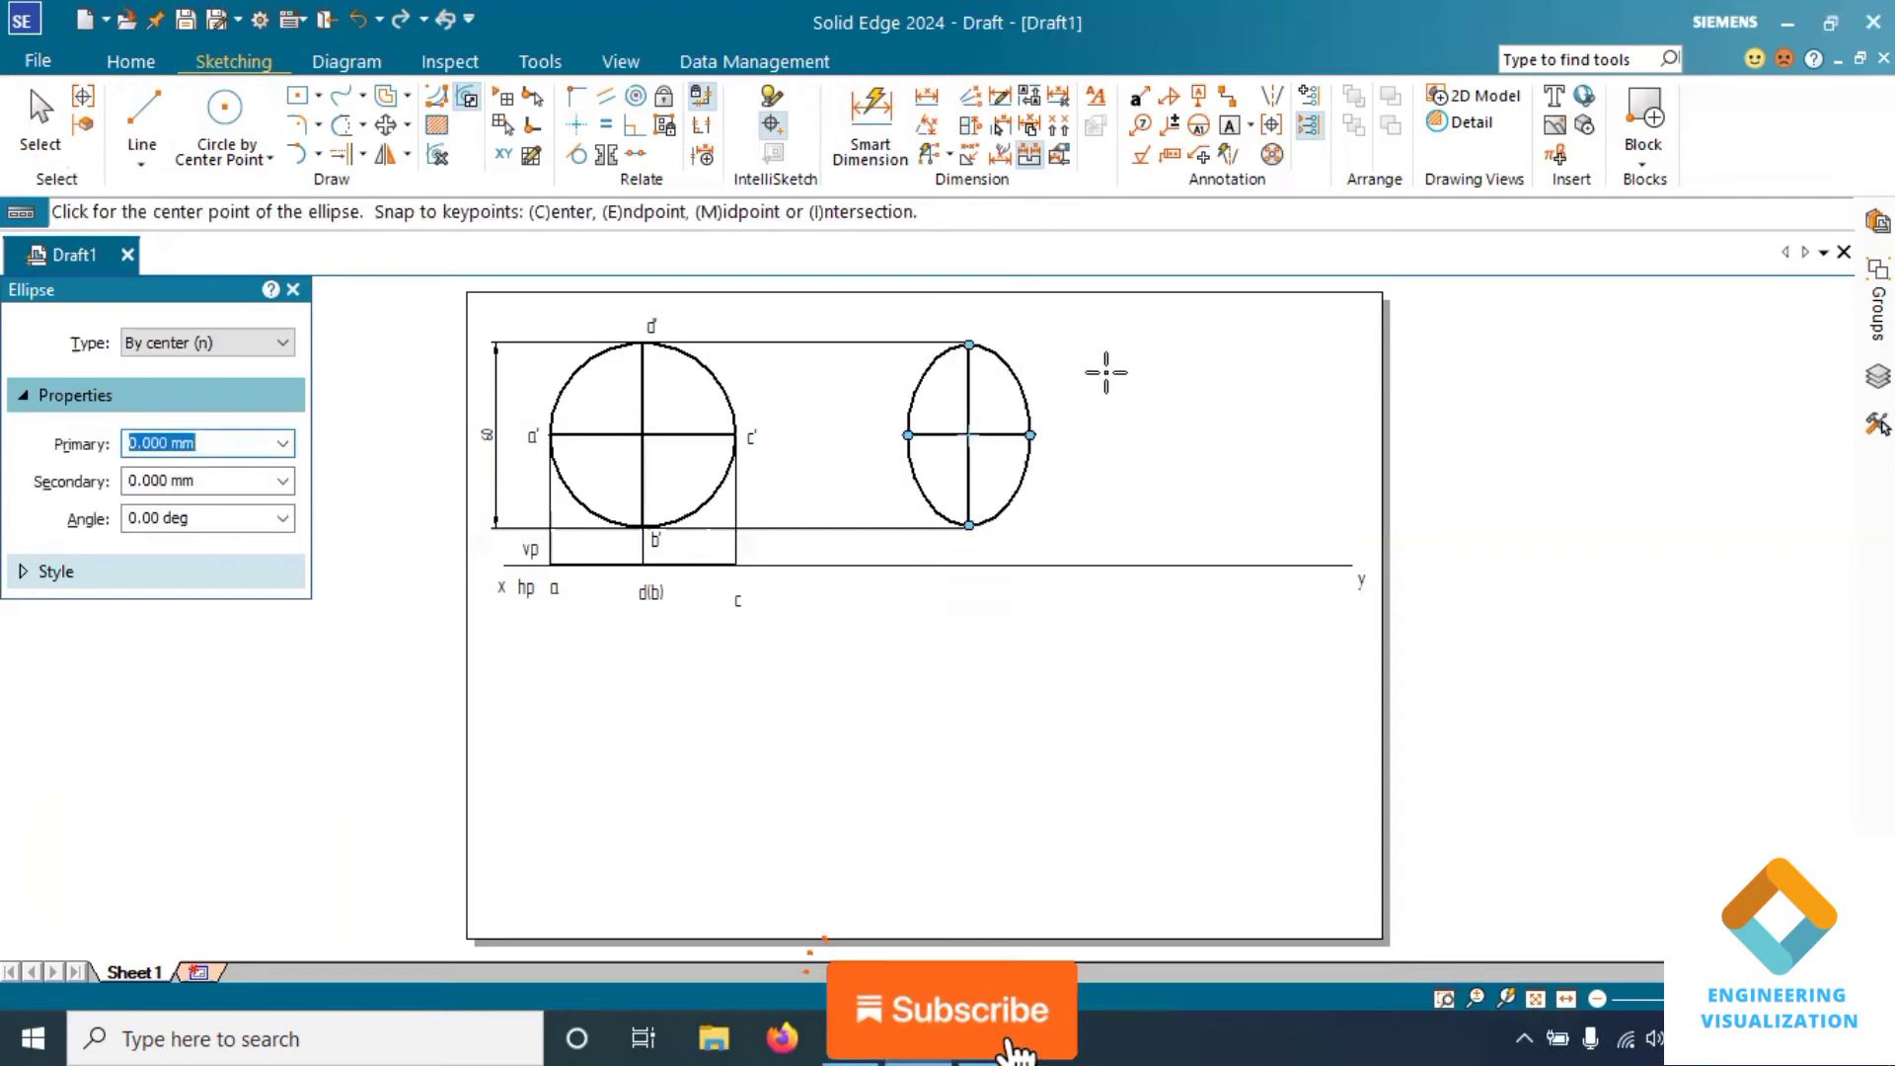
# Label the ends of the ellipse's axes with text: a' at left, b' below, c' at right and d' above
pyautogui.click(1230, 126)
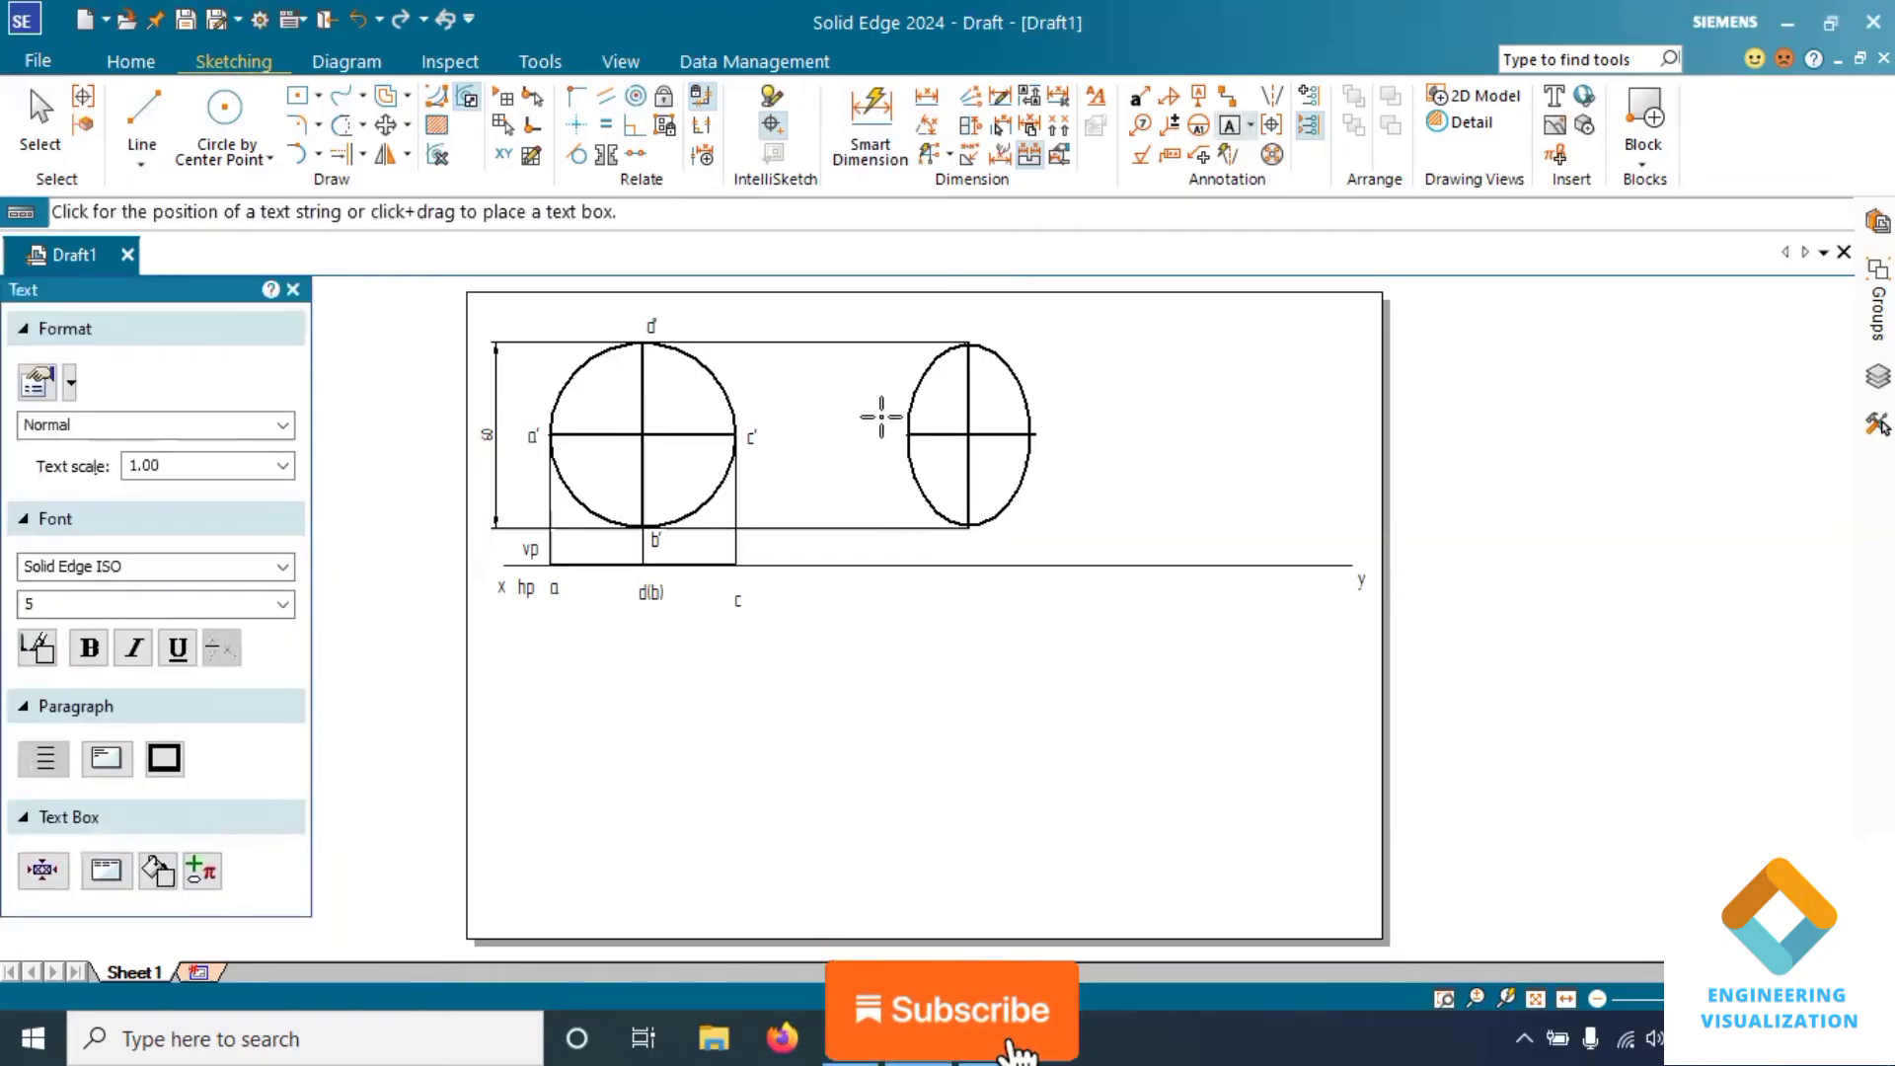
pyautogui.click(880, 414)
pyautogui.write("a'")
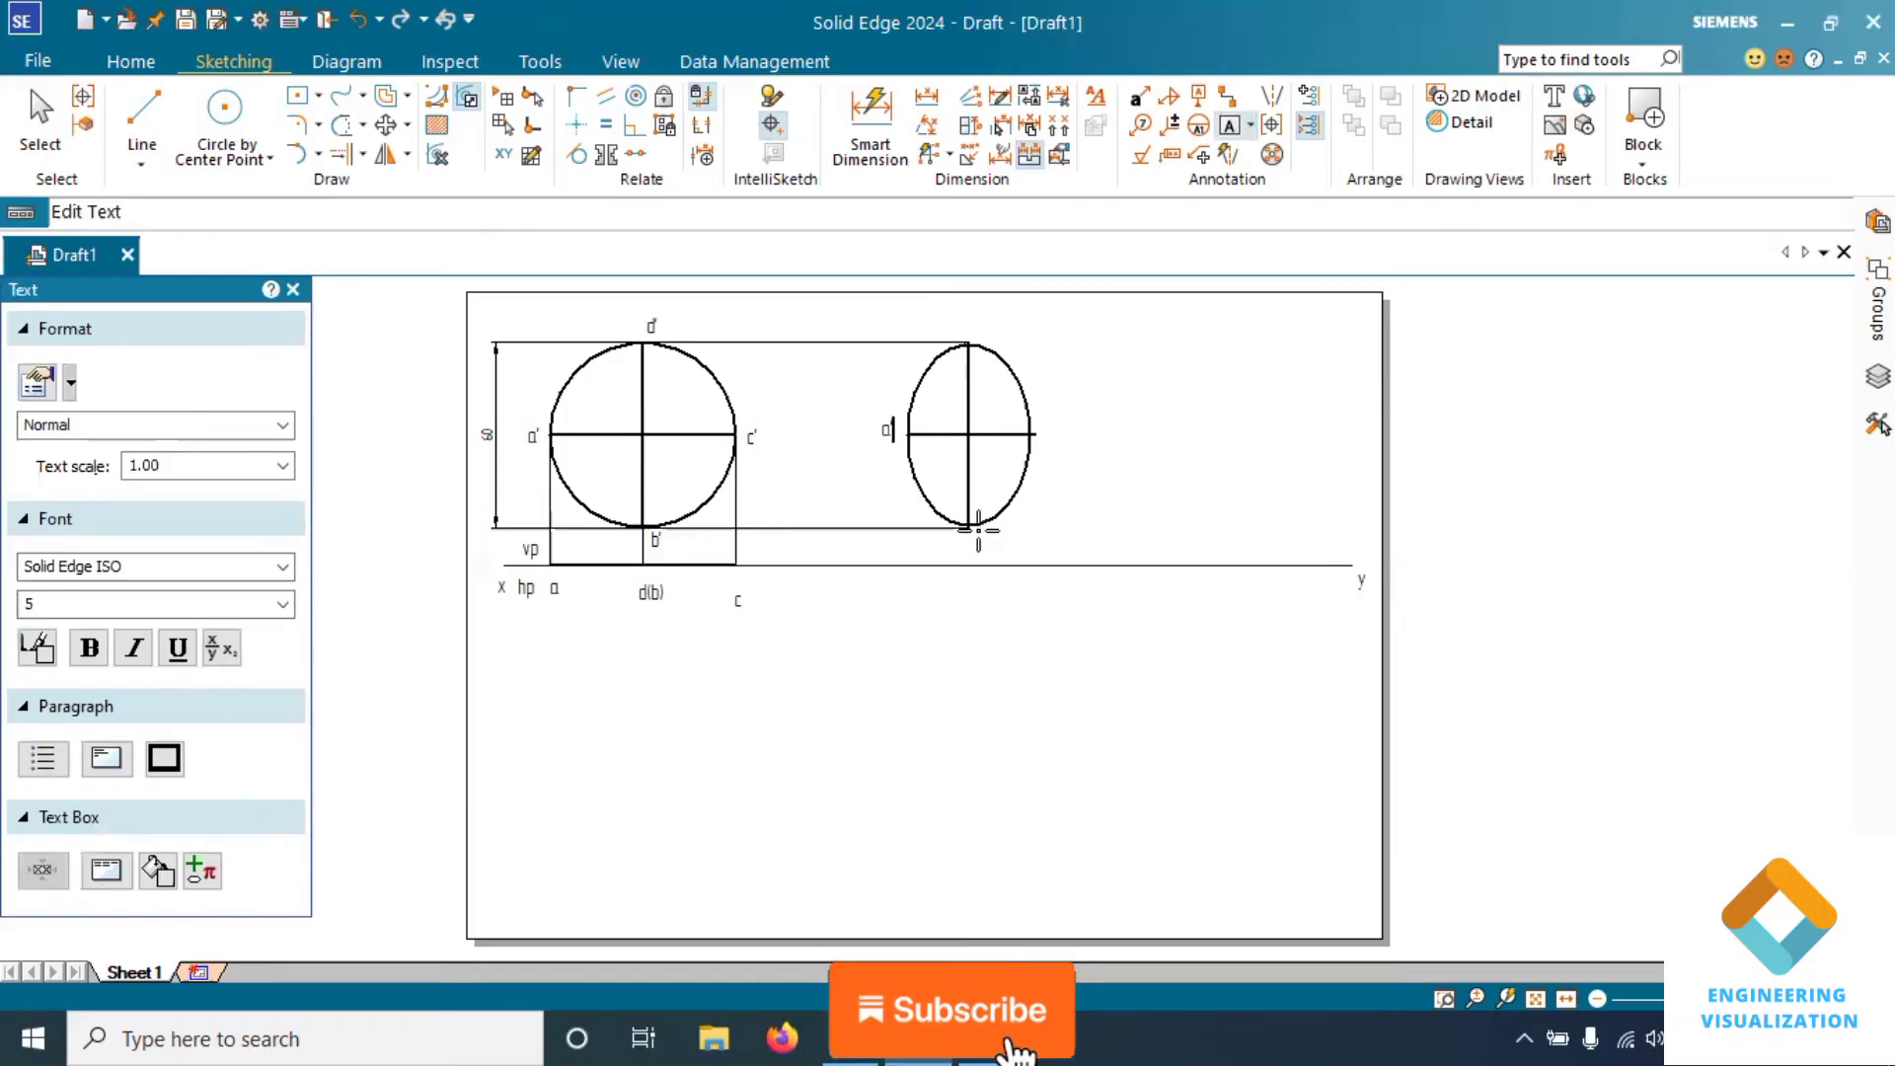
pyautogui.press('Escape')
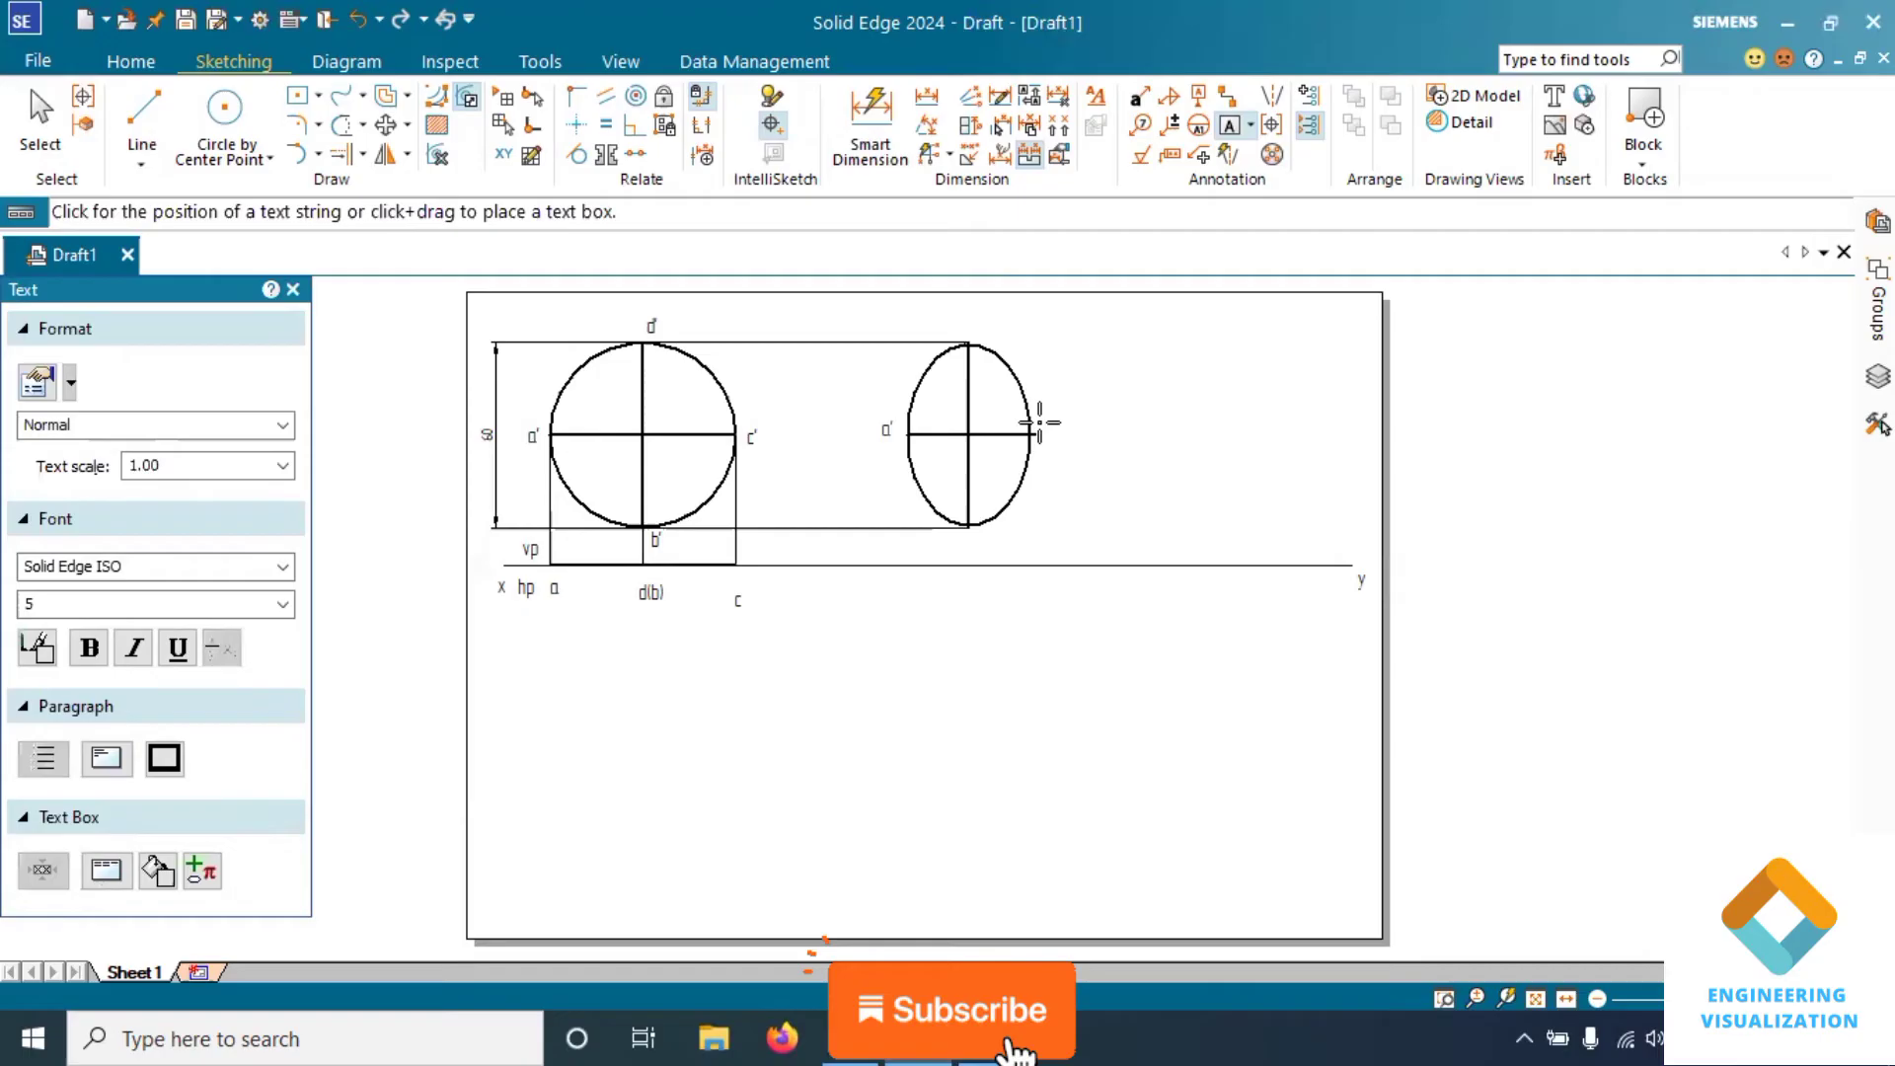
pyautogui.click(978, 322)
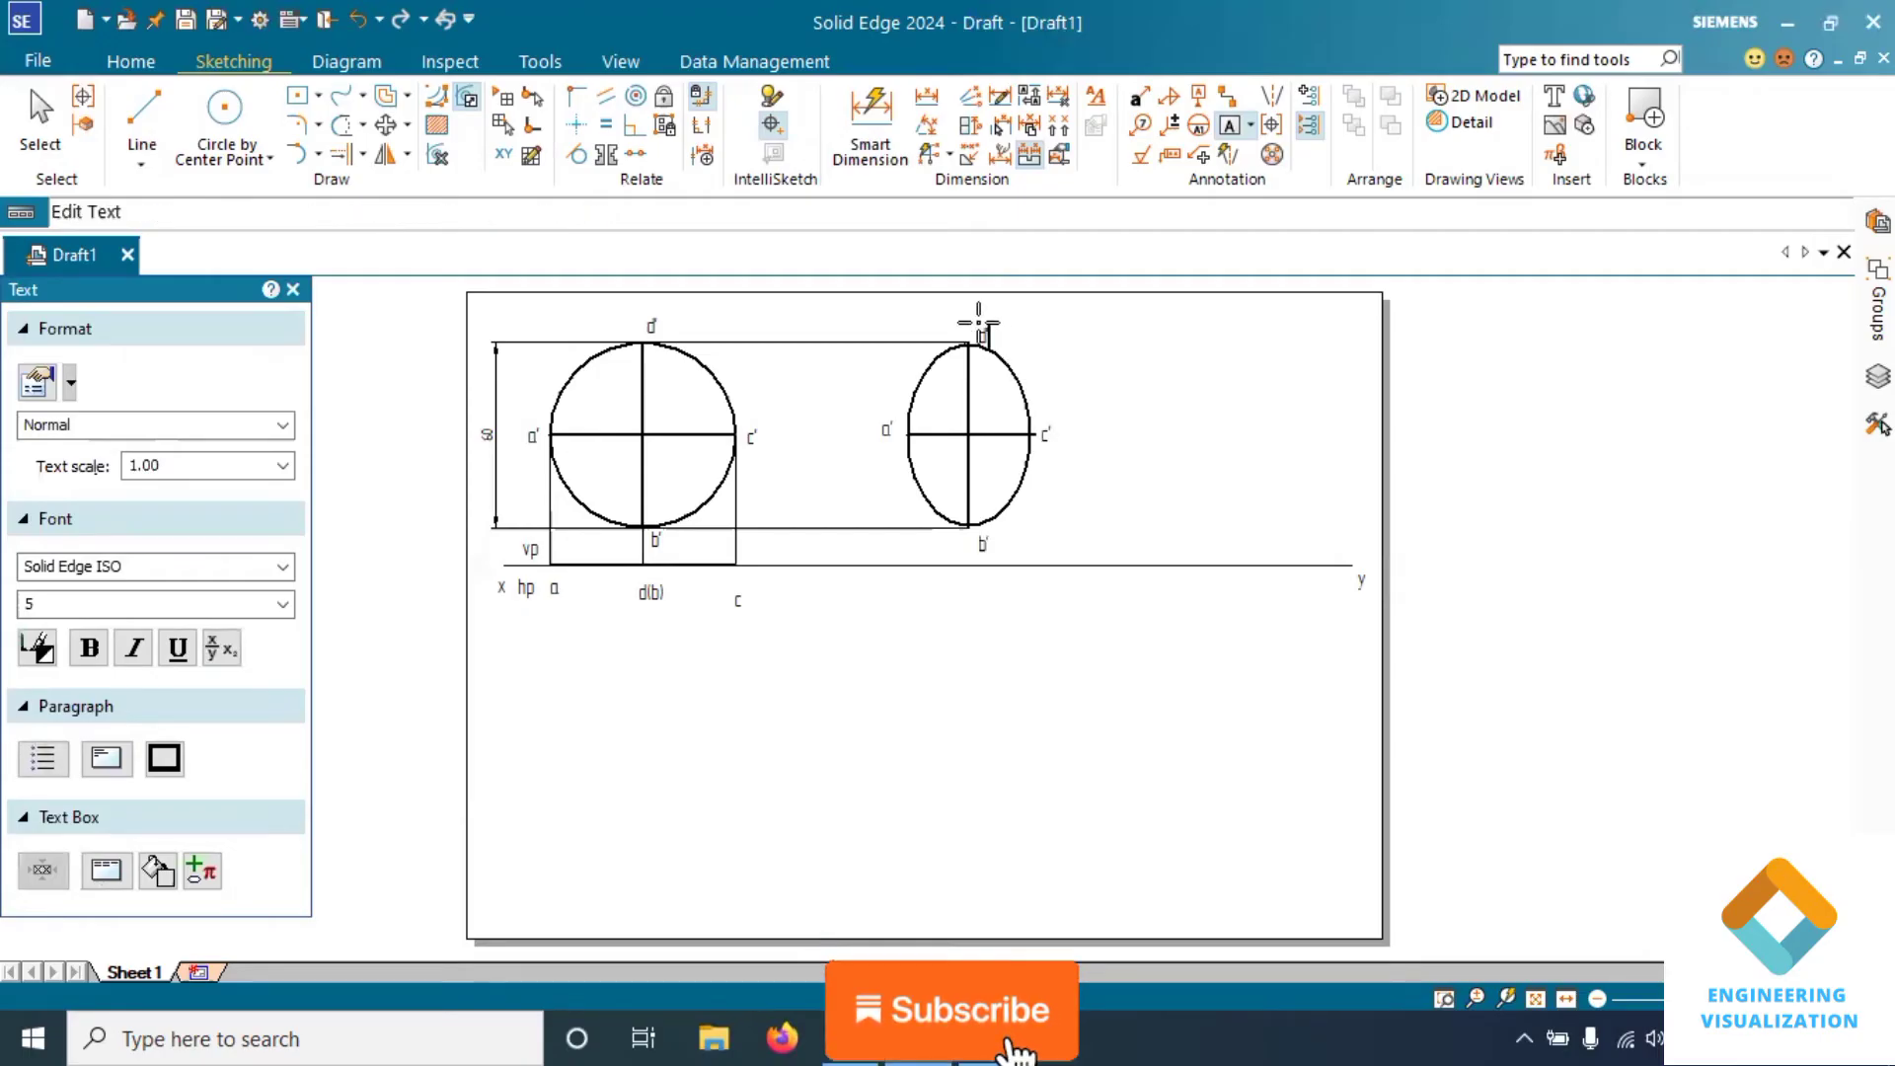
pyautogui.write("d'")
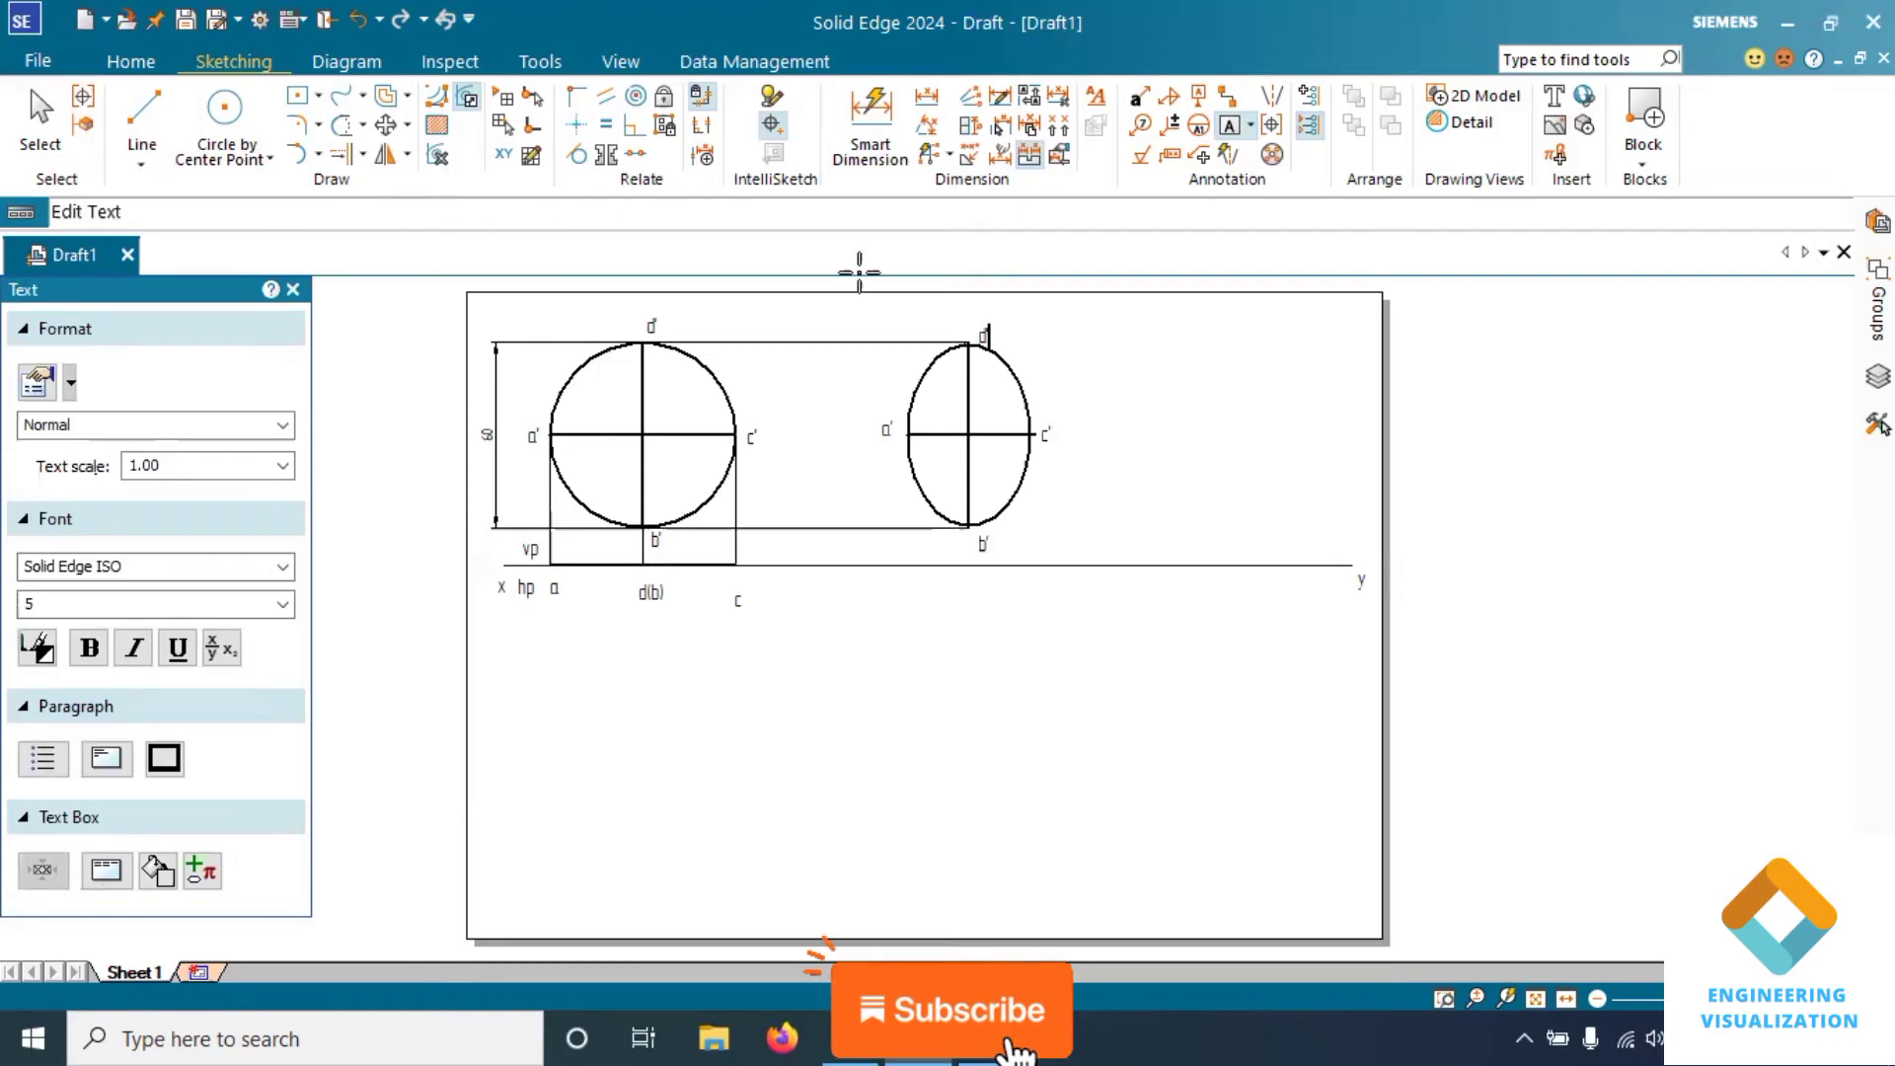
# Set the line width to 0.13 mm and draw a vertical projector about 89 mm long down from the ellipse's a' point
pyautogui.click(144, 111)
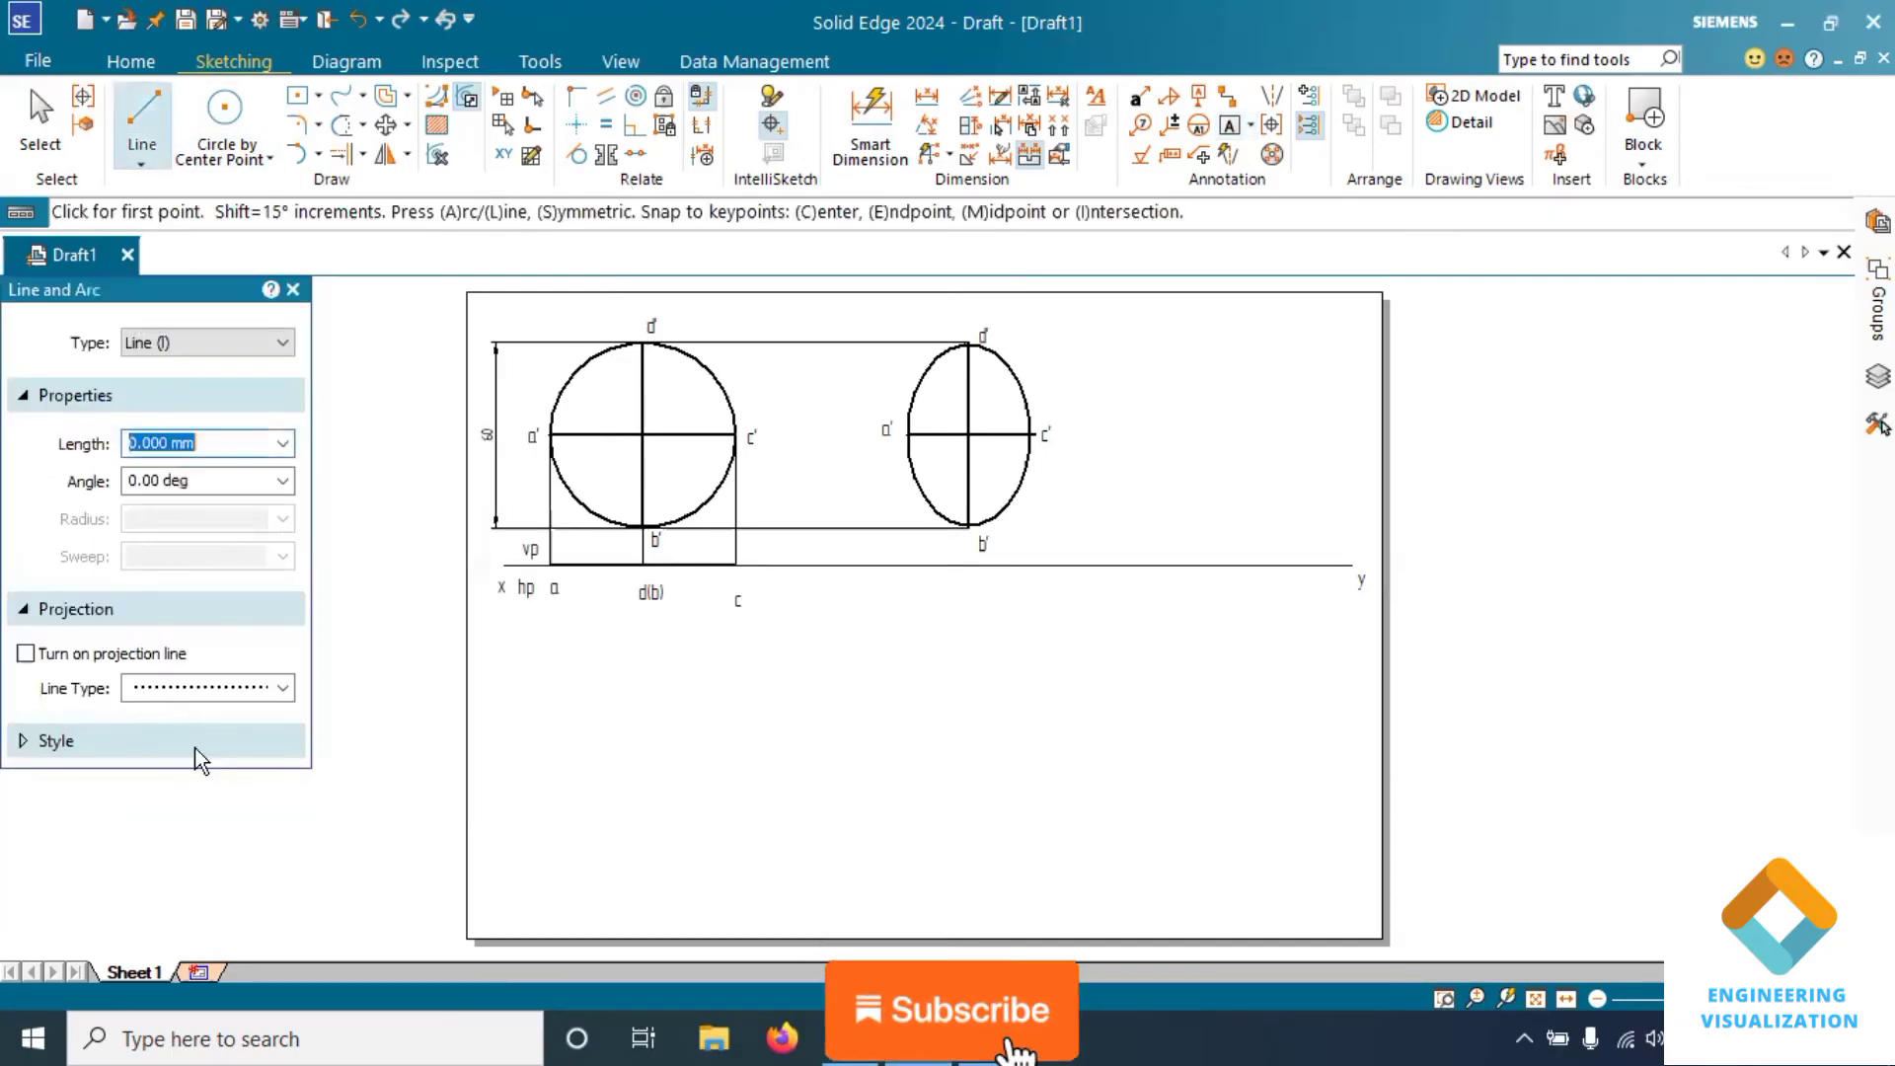
pyautogui.click(201, 756)
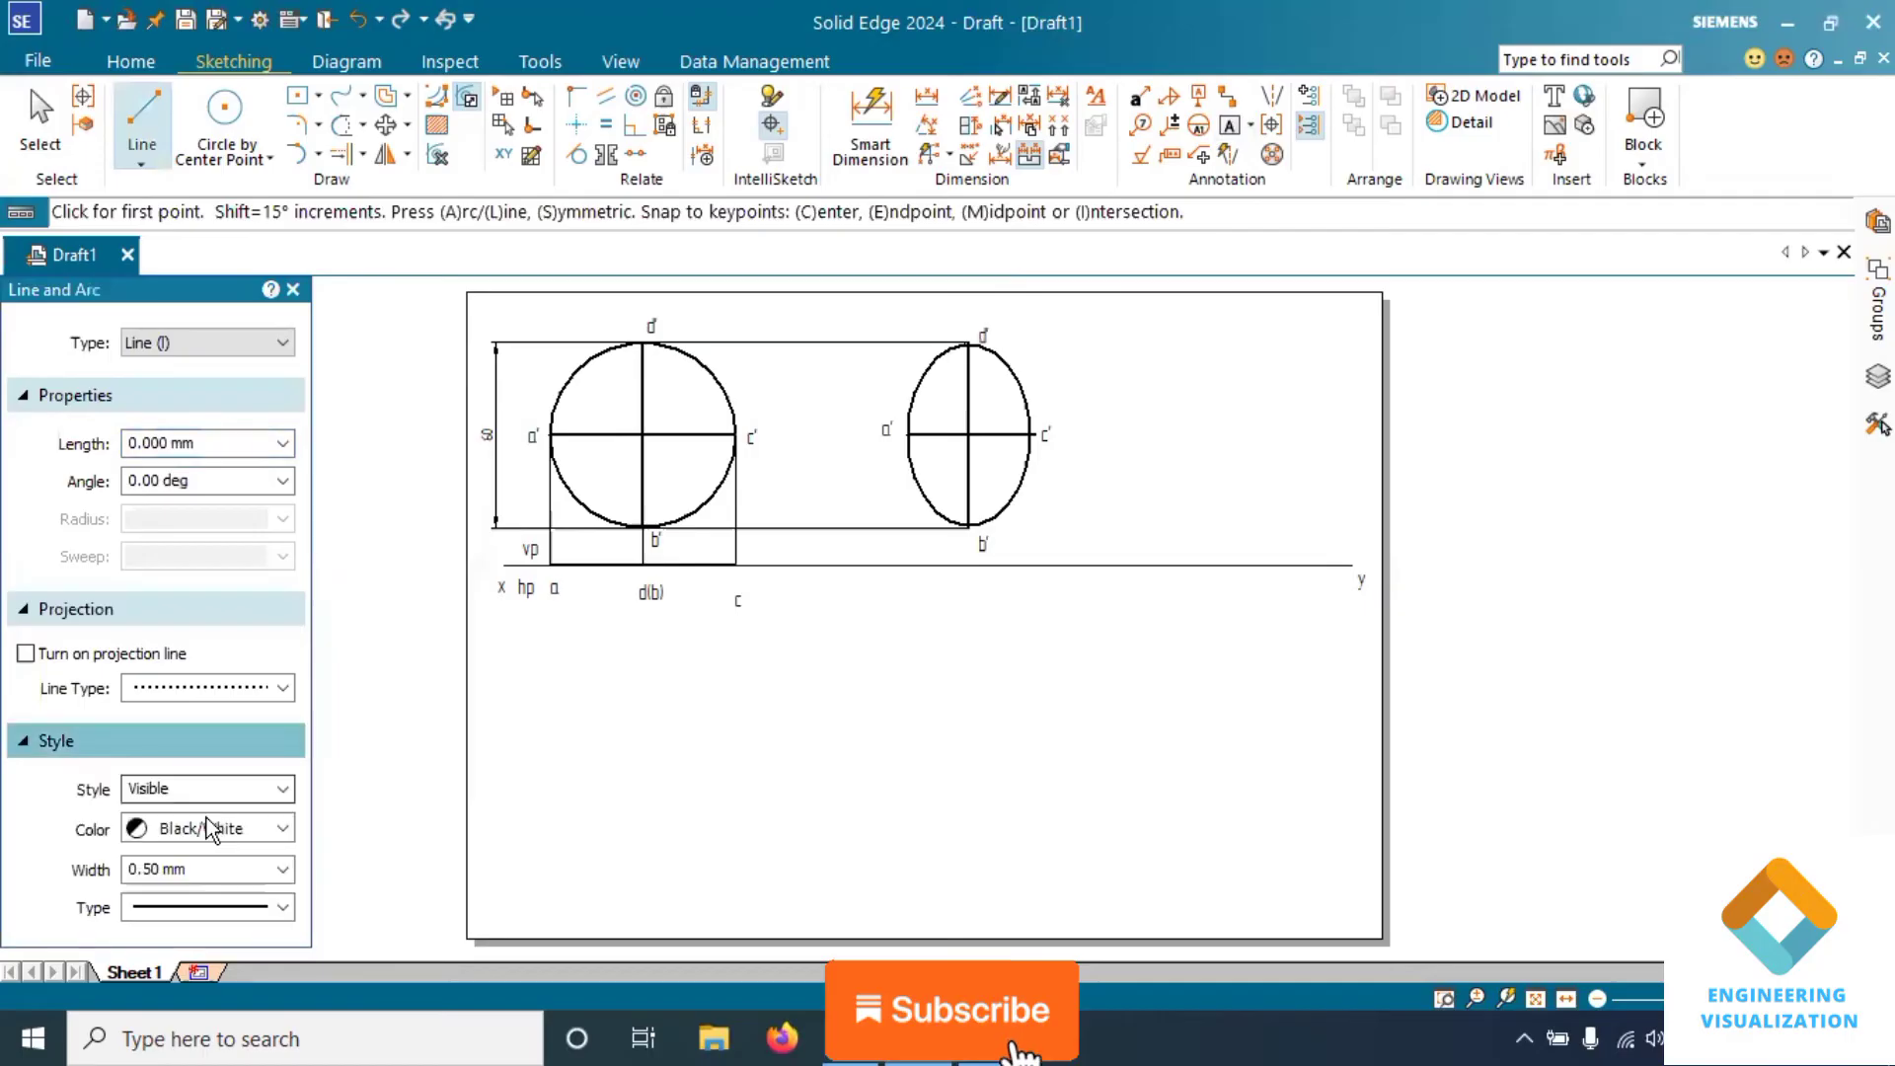
pyautogui.click(283, 869)
pyautogui.click(237, 896)
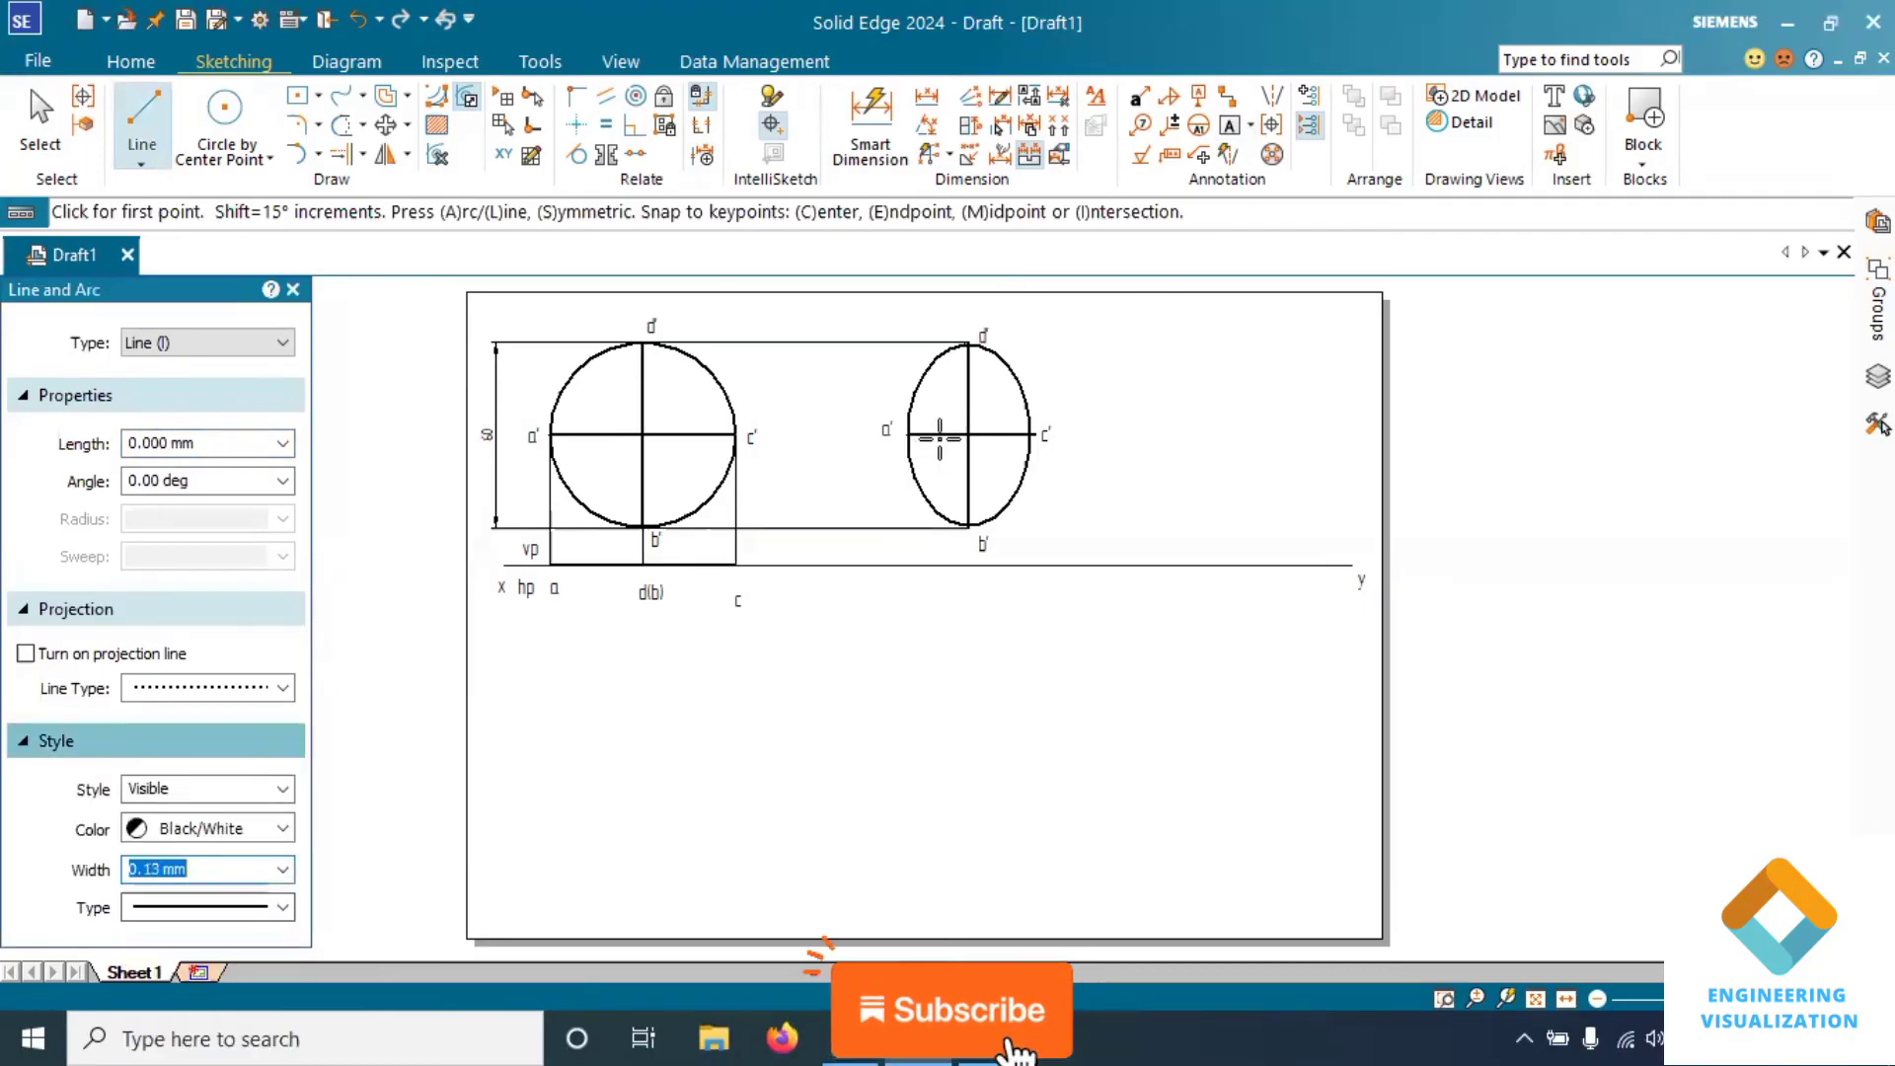
pyautogui.click(908, 434)
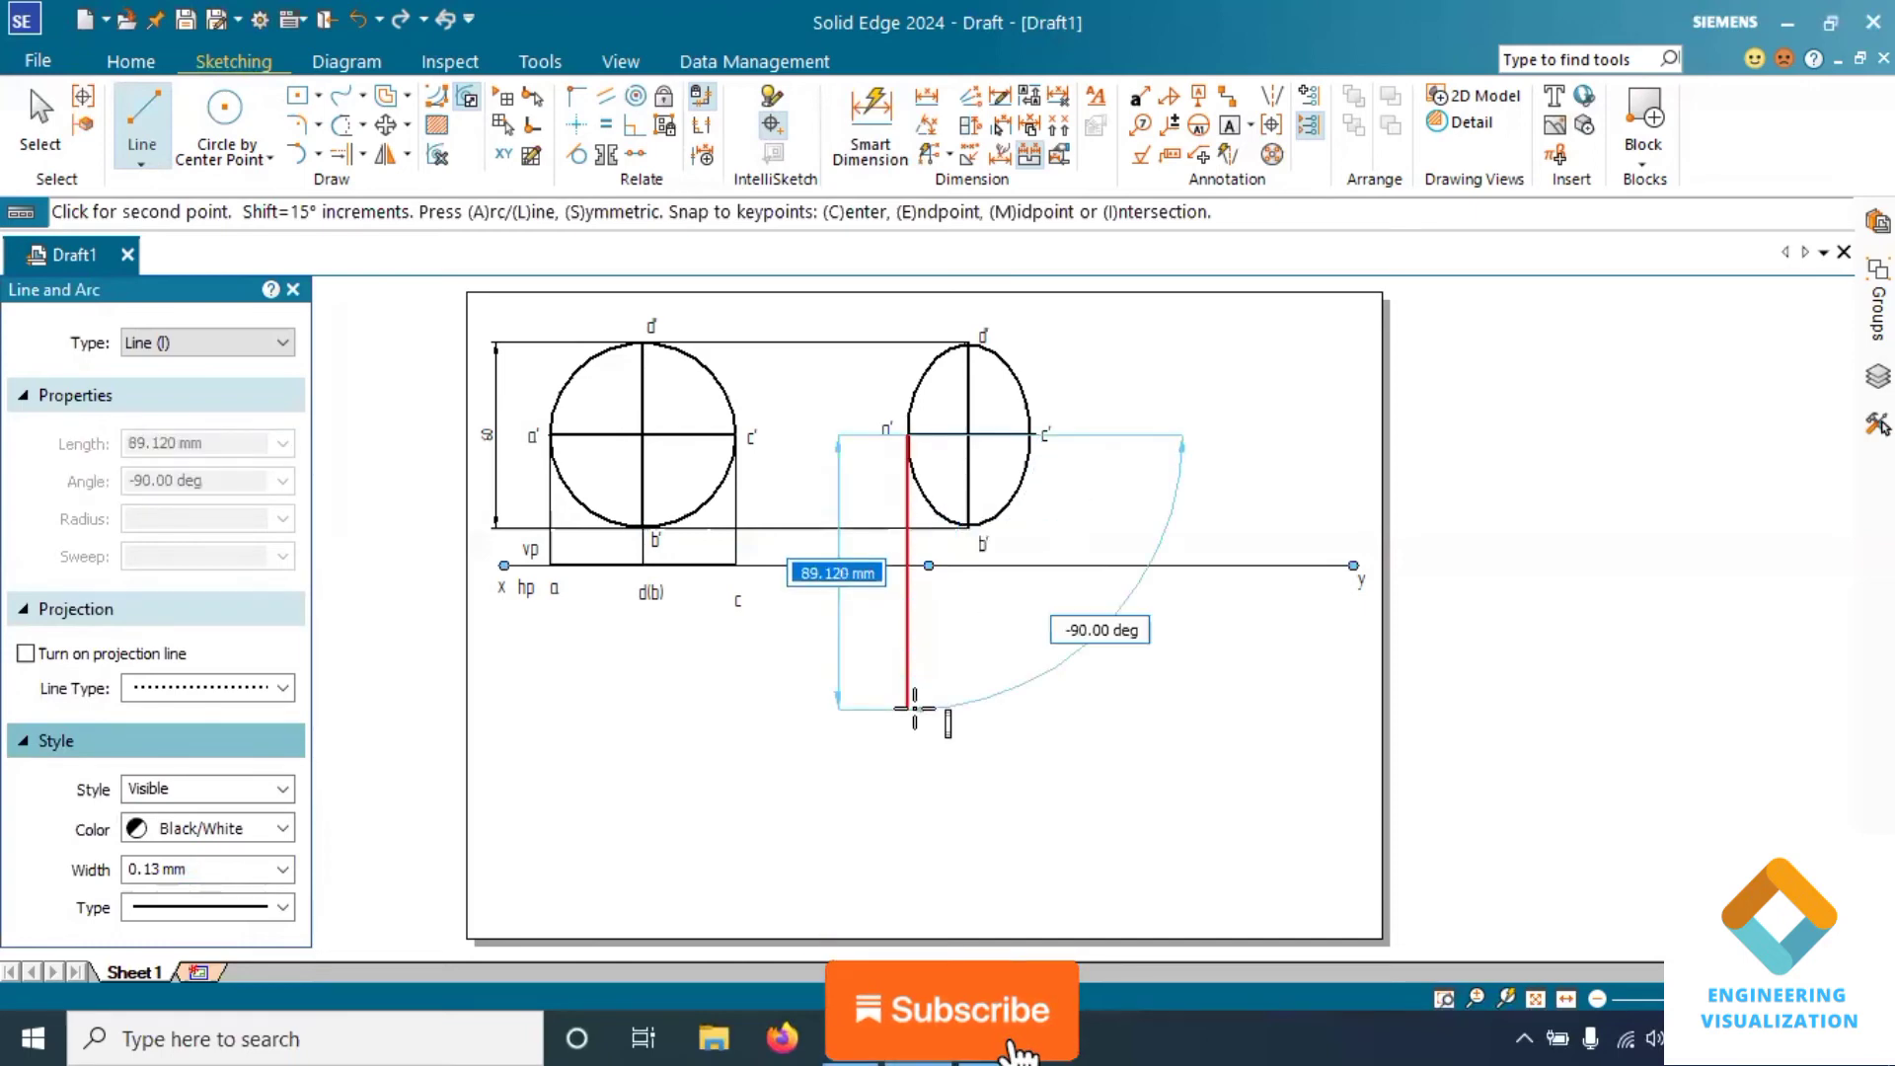
pyautogui.click(908, 708)
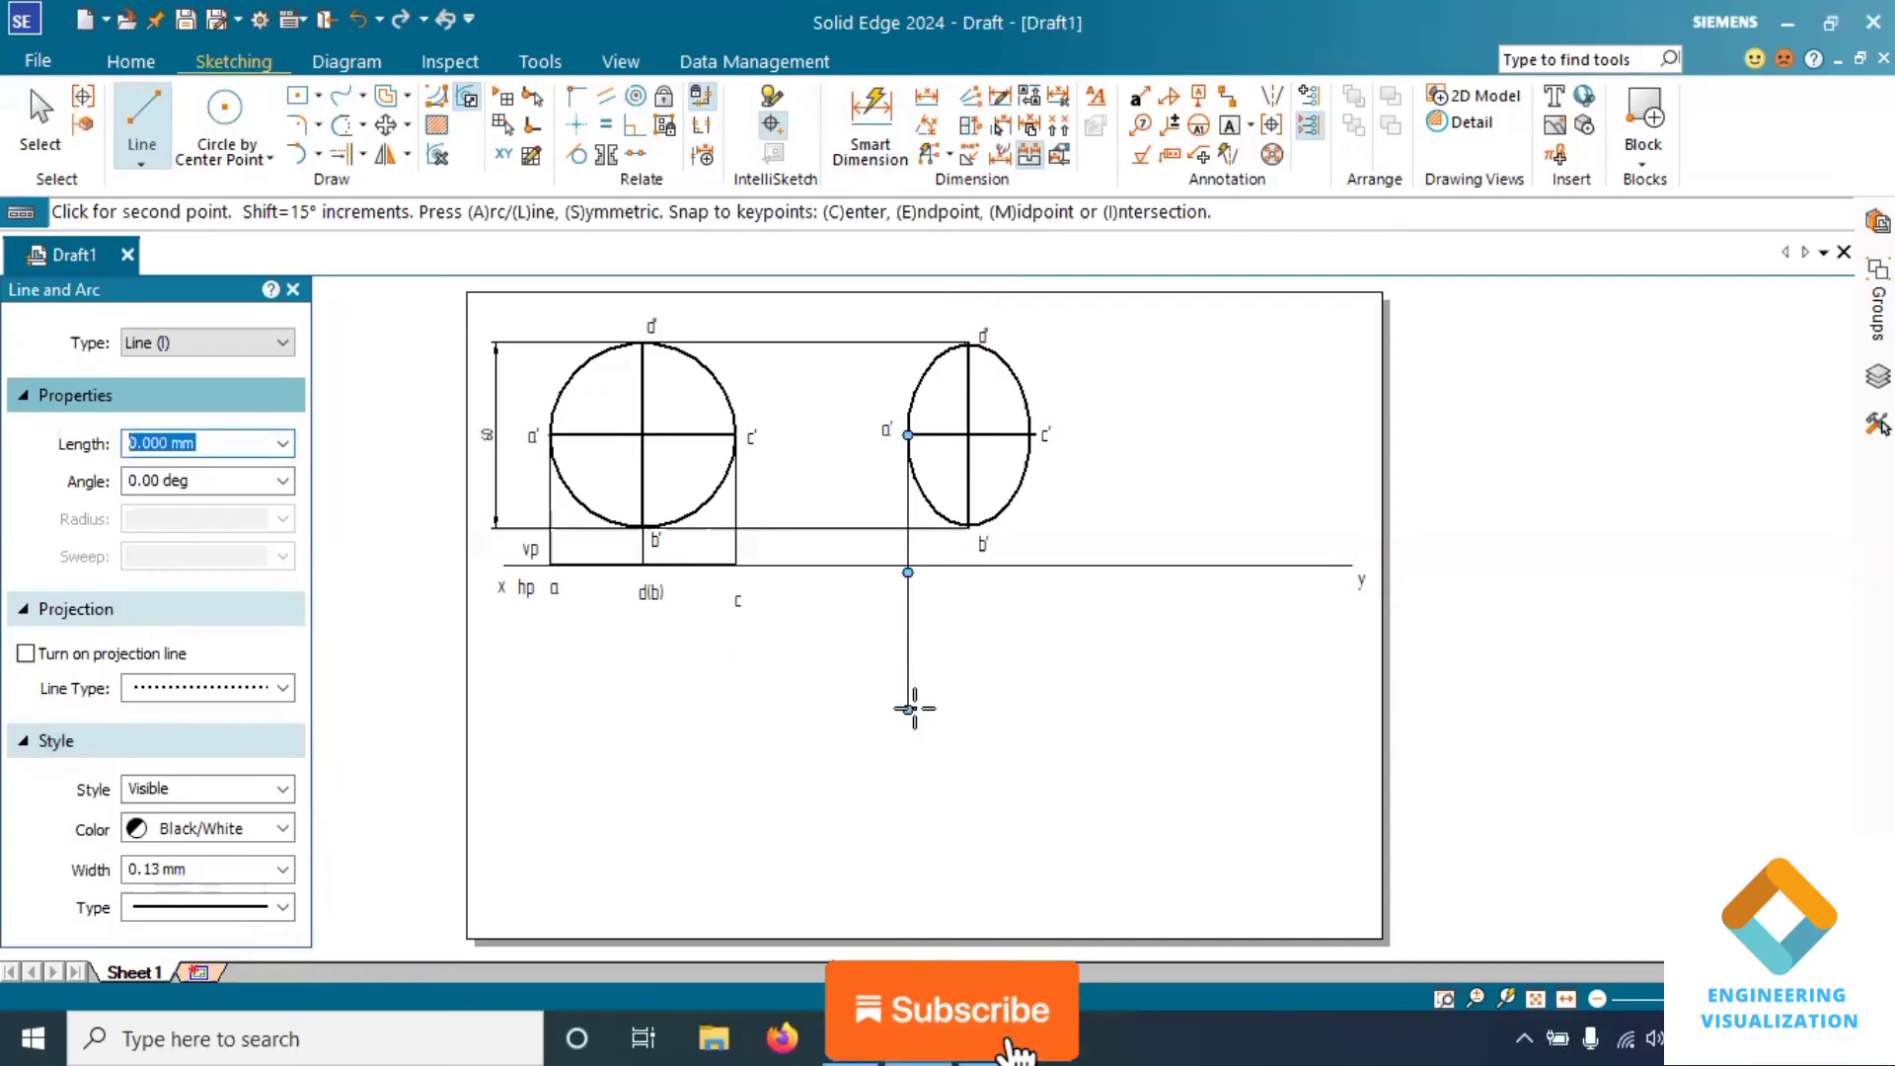
pyautogui.rightClick(916, 708)
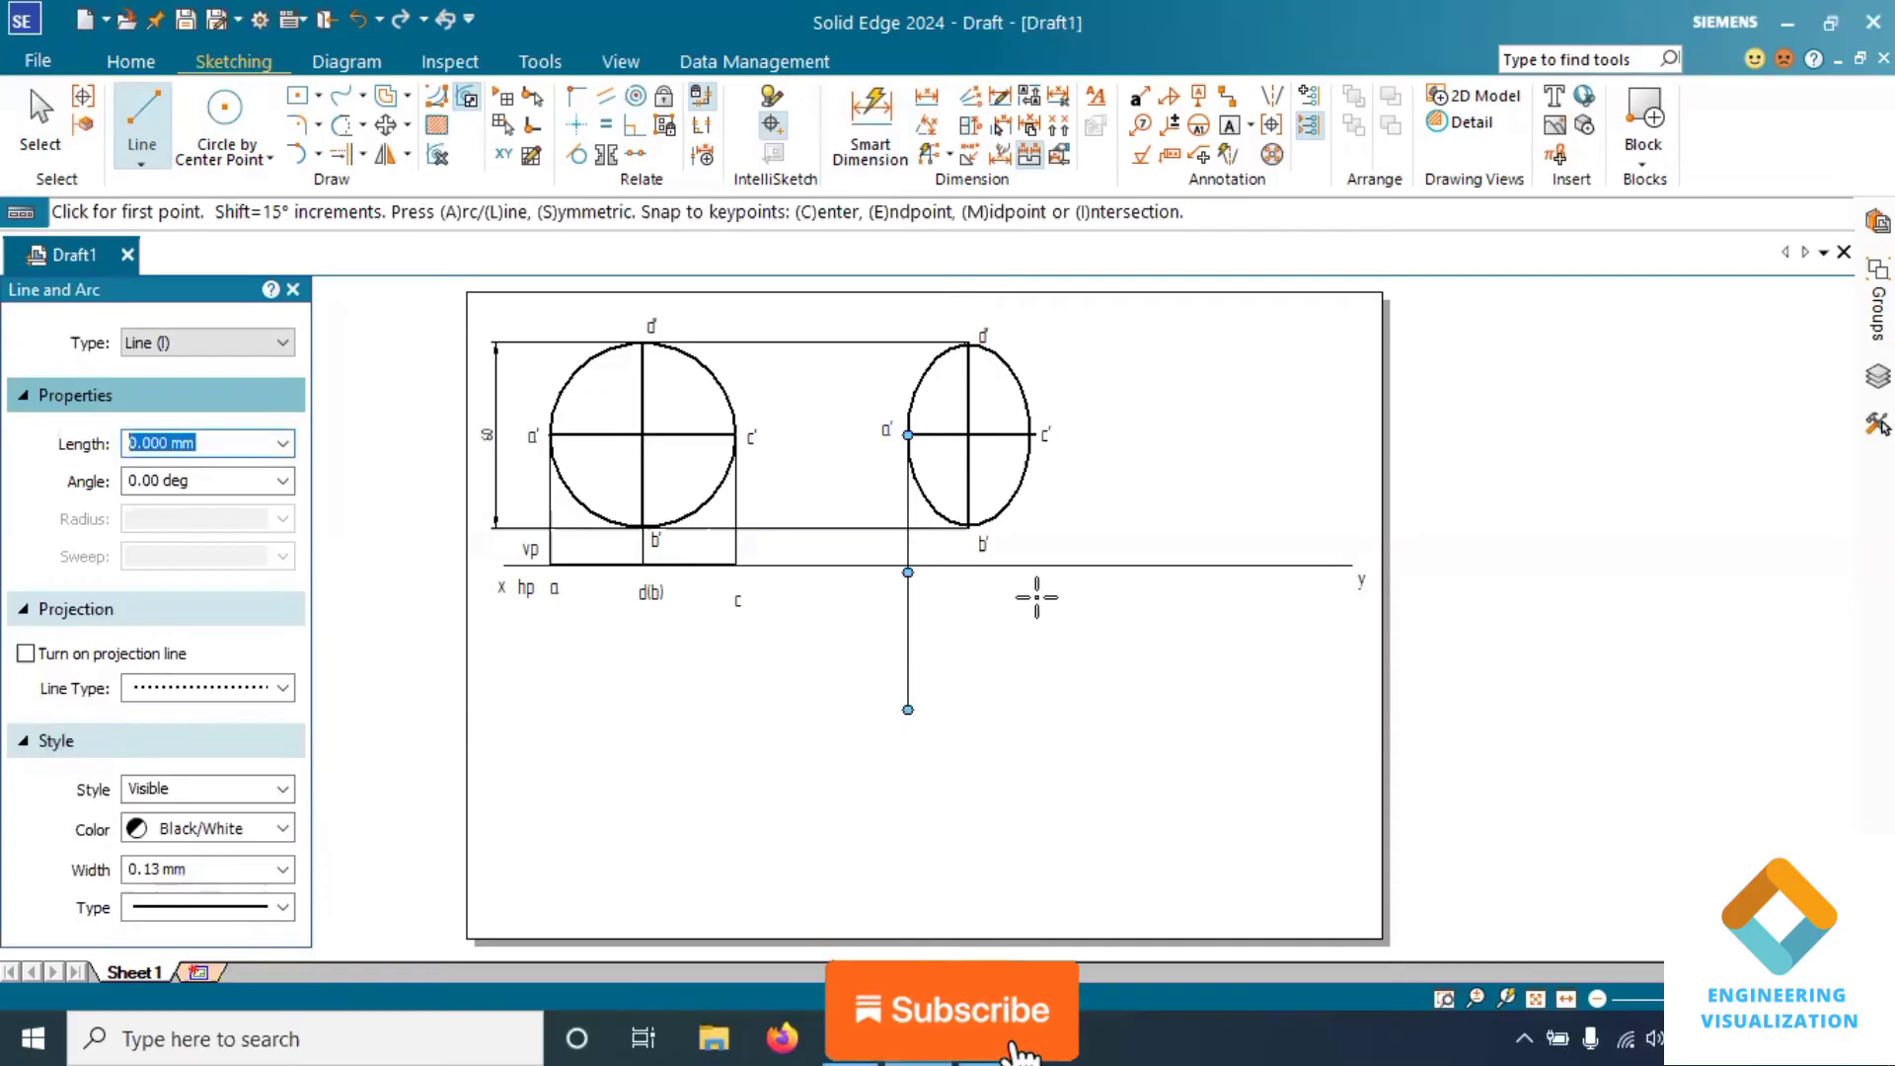
# Draw a vertical projector from the ellipse's c' point down past the XY line, lower than the a' projector
pyautogui.click(1031, 434)
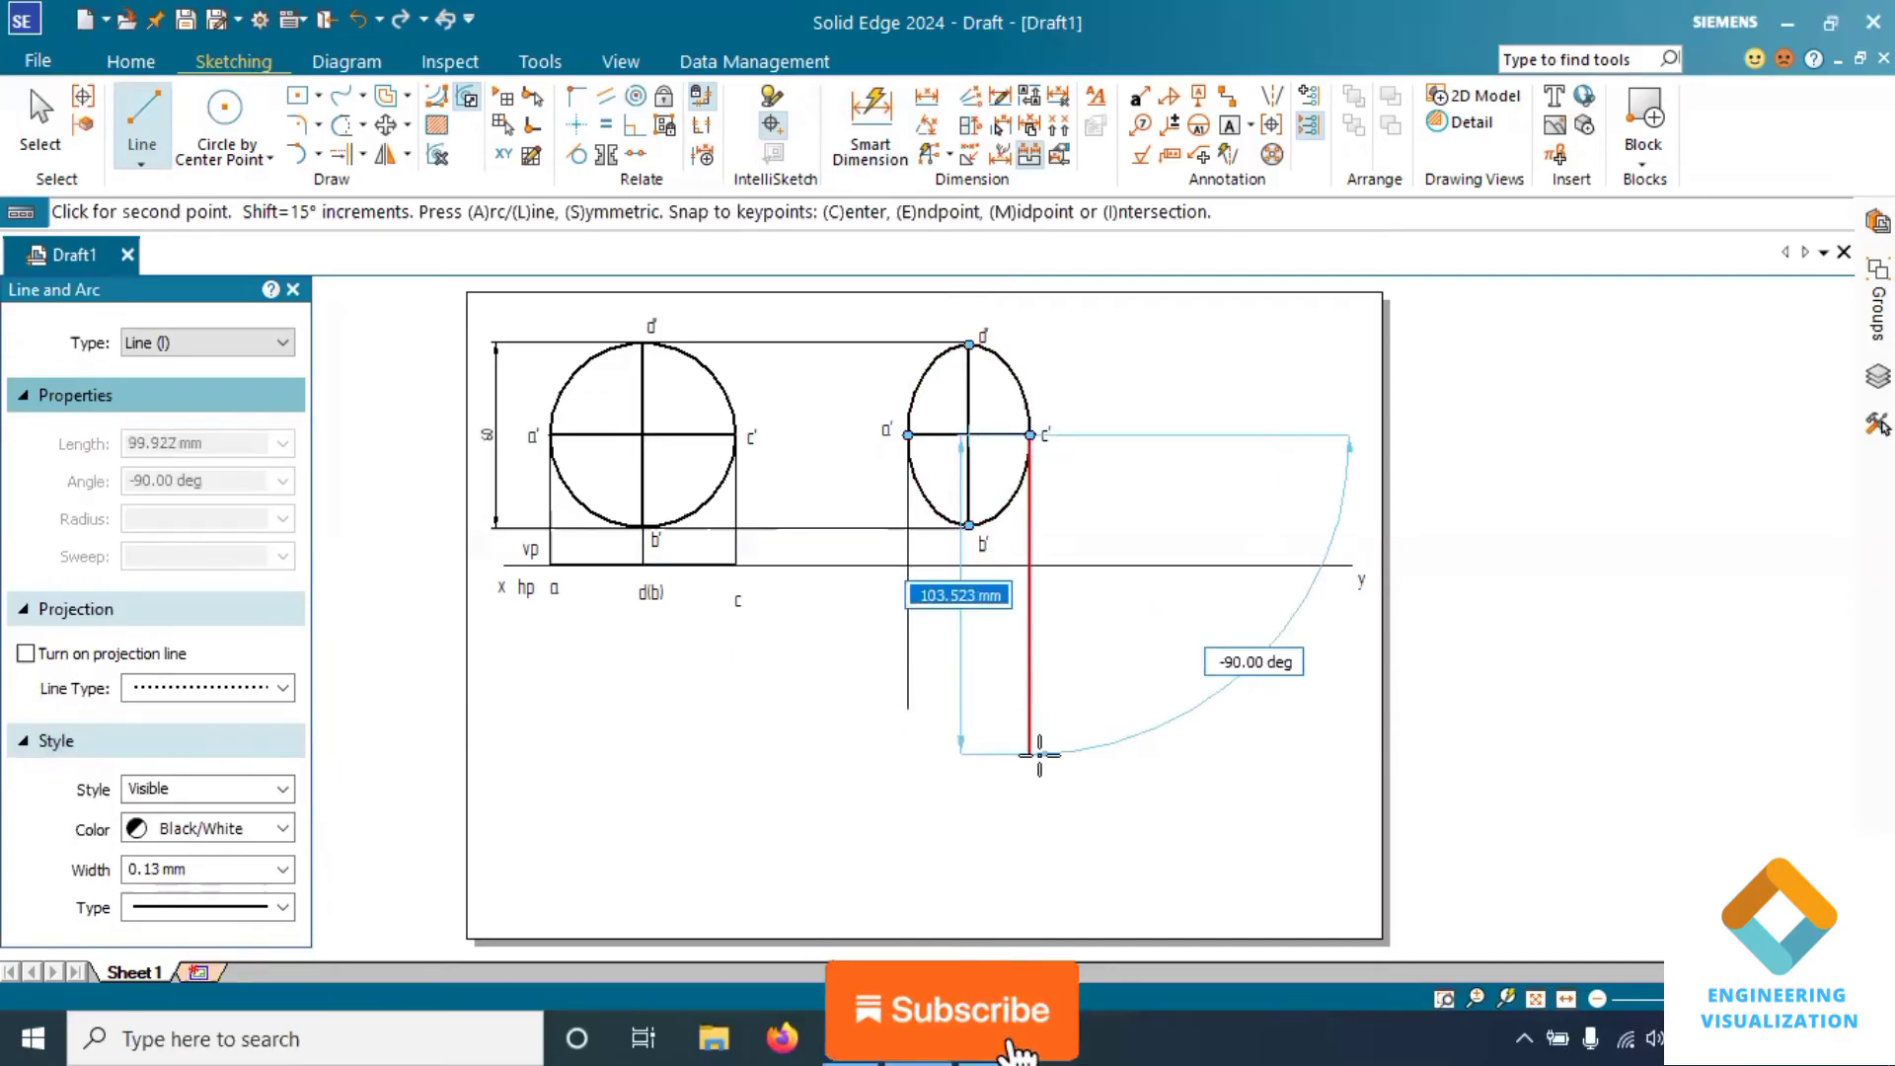
pyautogui.click(1030, 779)
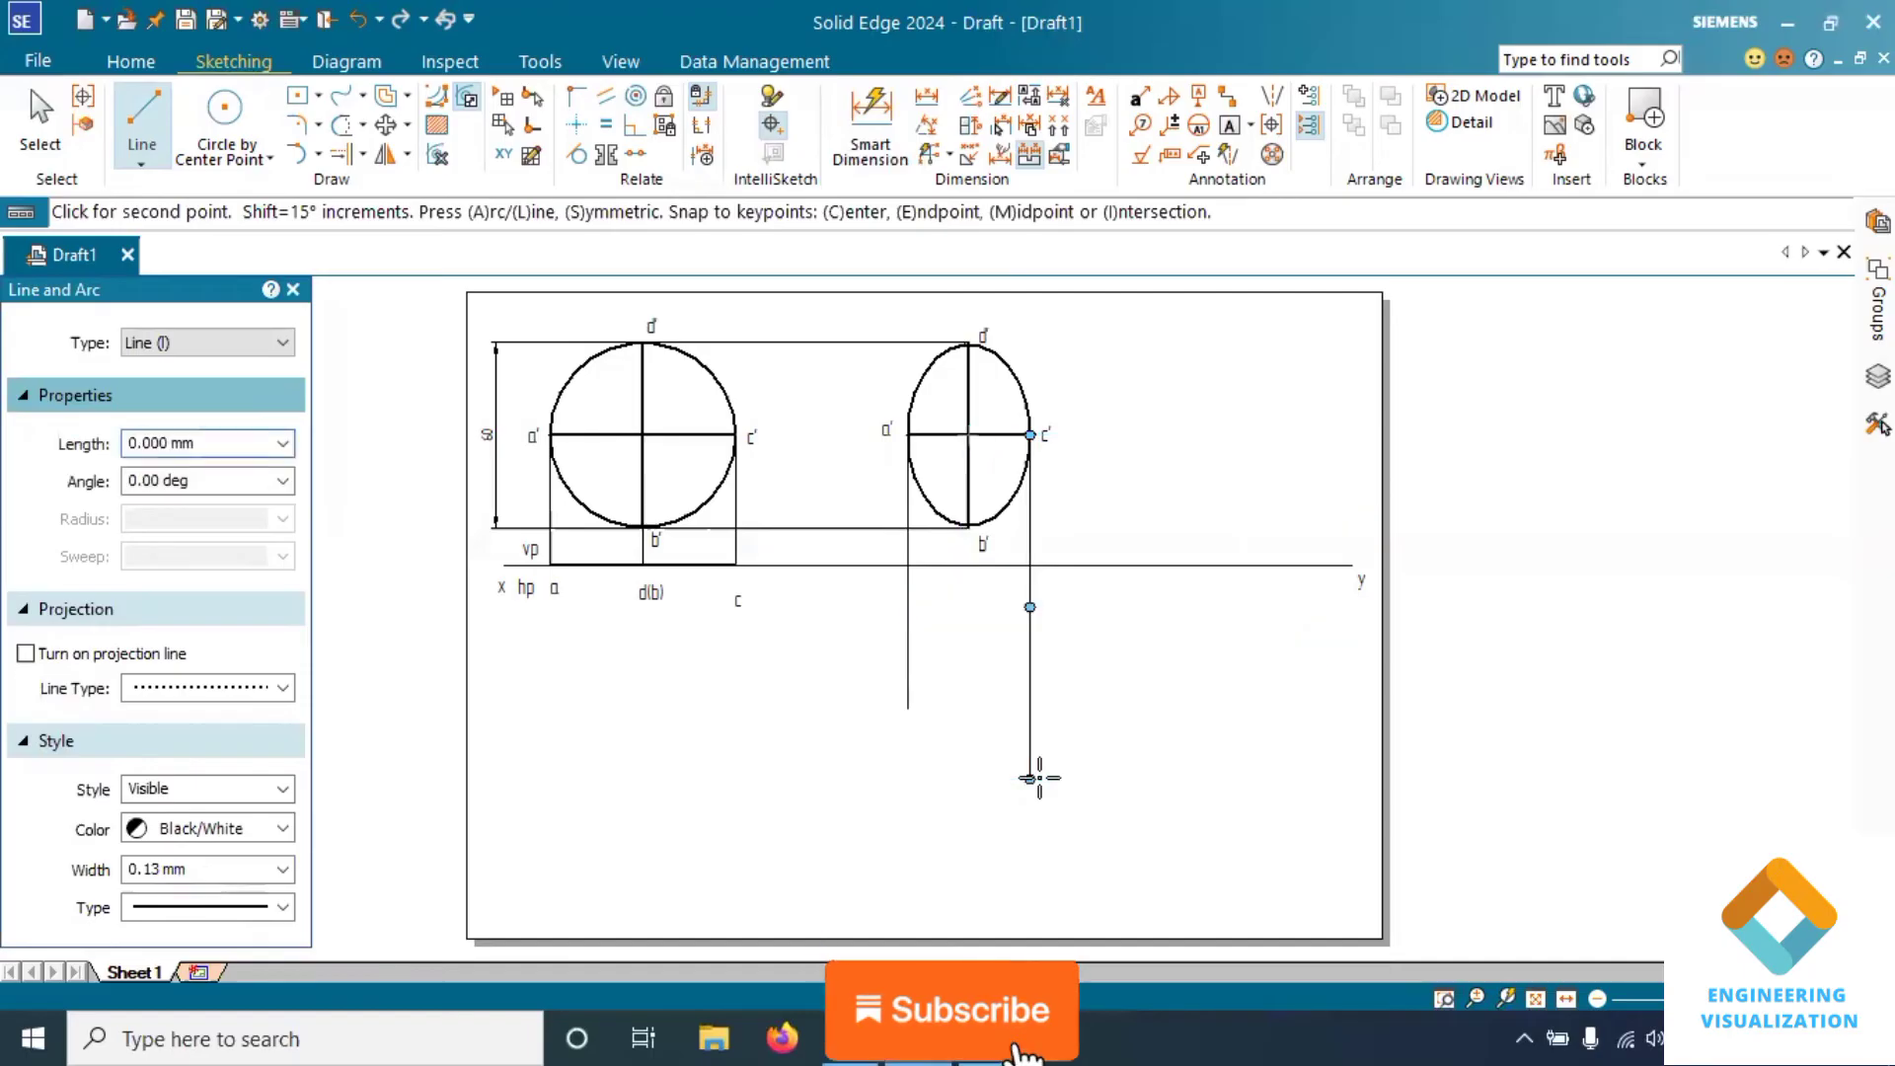
pyautogui.rightClick(1110, 741)
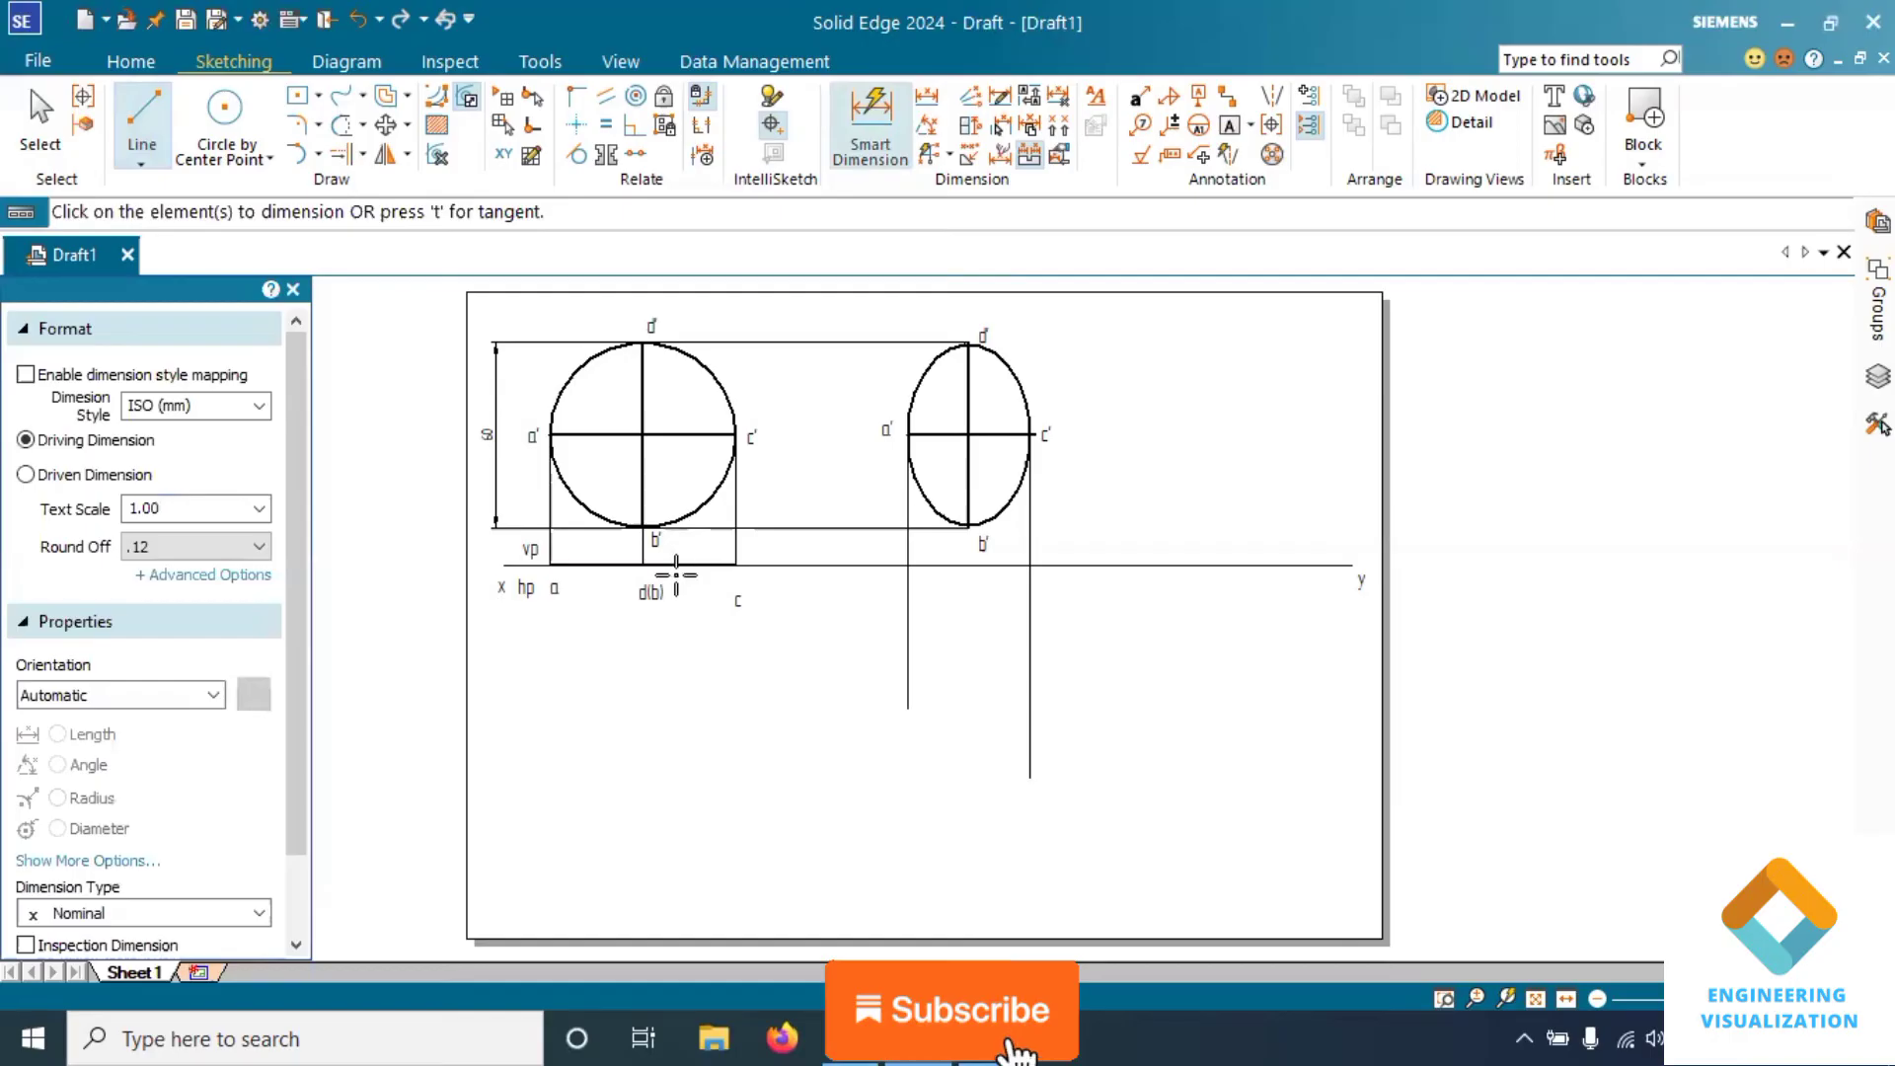
# Dimension the top-view line a–c, and draw a 60 mm radius arc centred on the a' projector near the XY line, crossing the c' projector
pyautogui.click(674, 566)
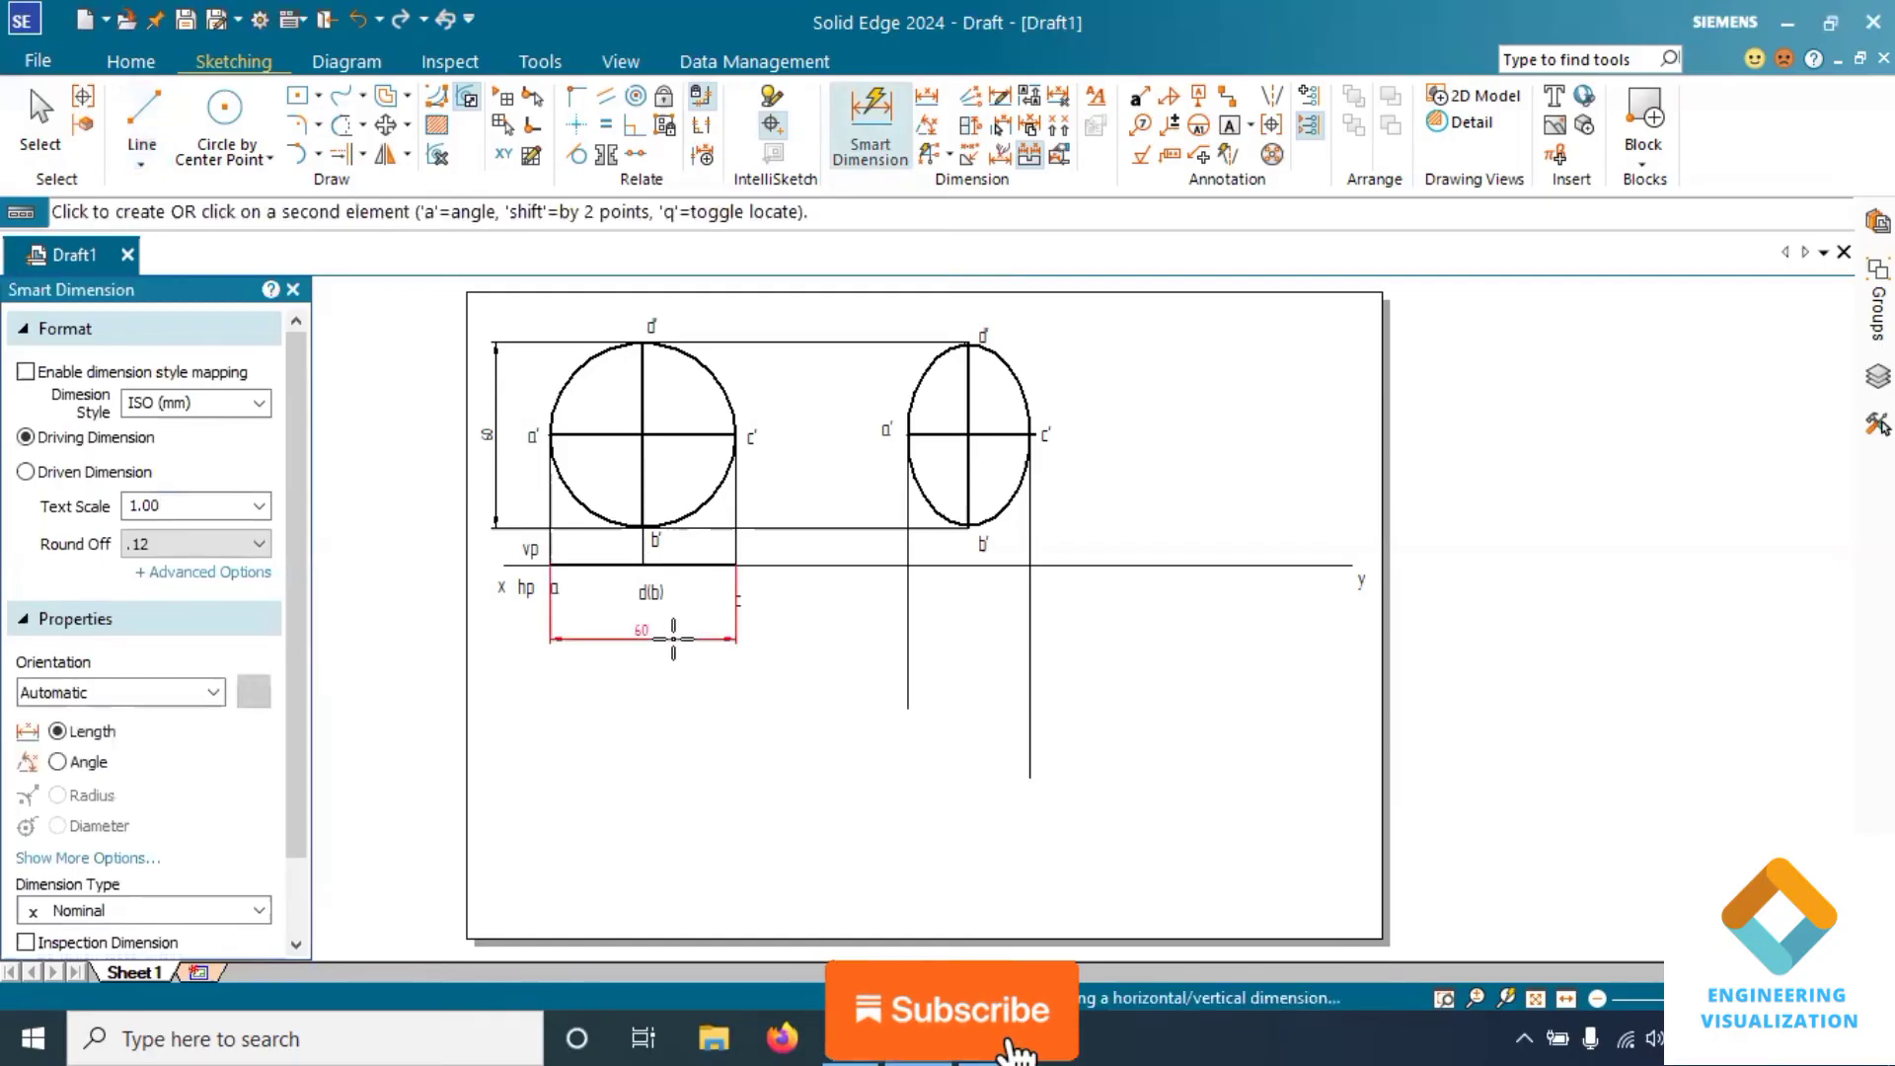
pyautogui.click(675, 638)
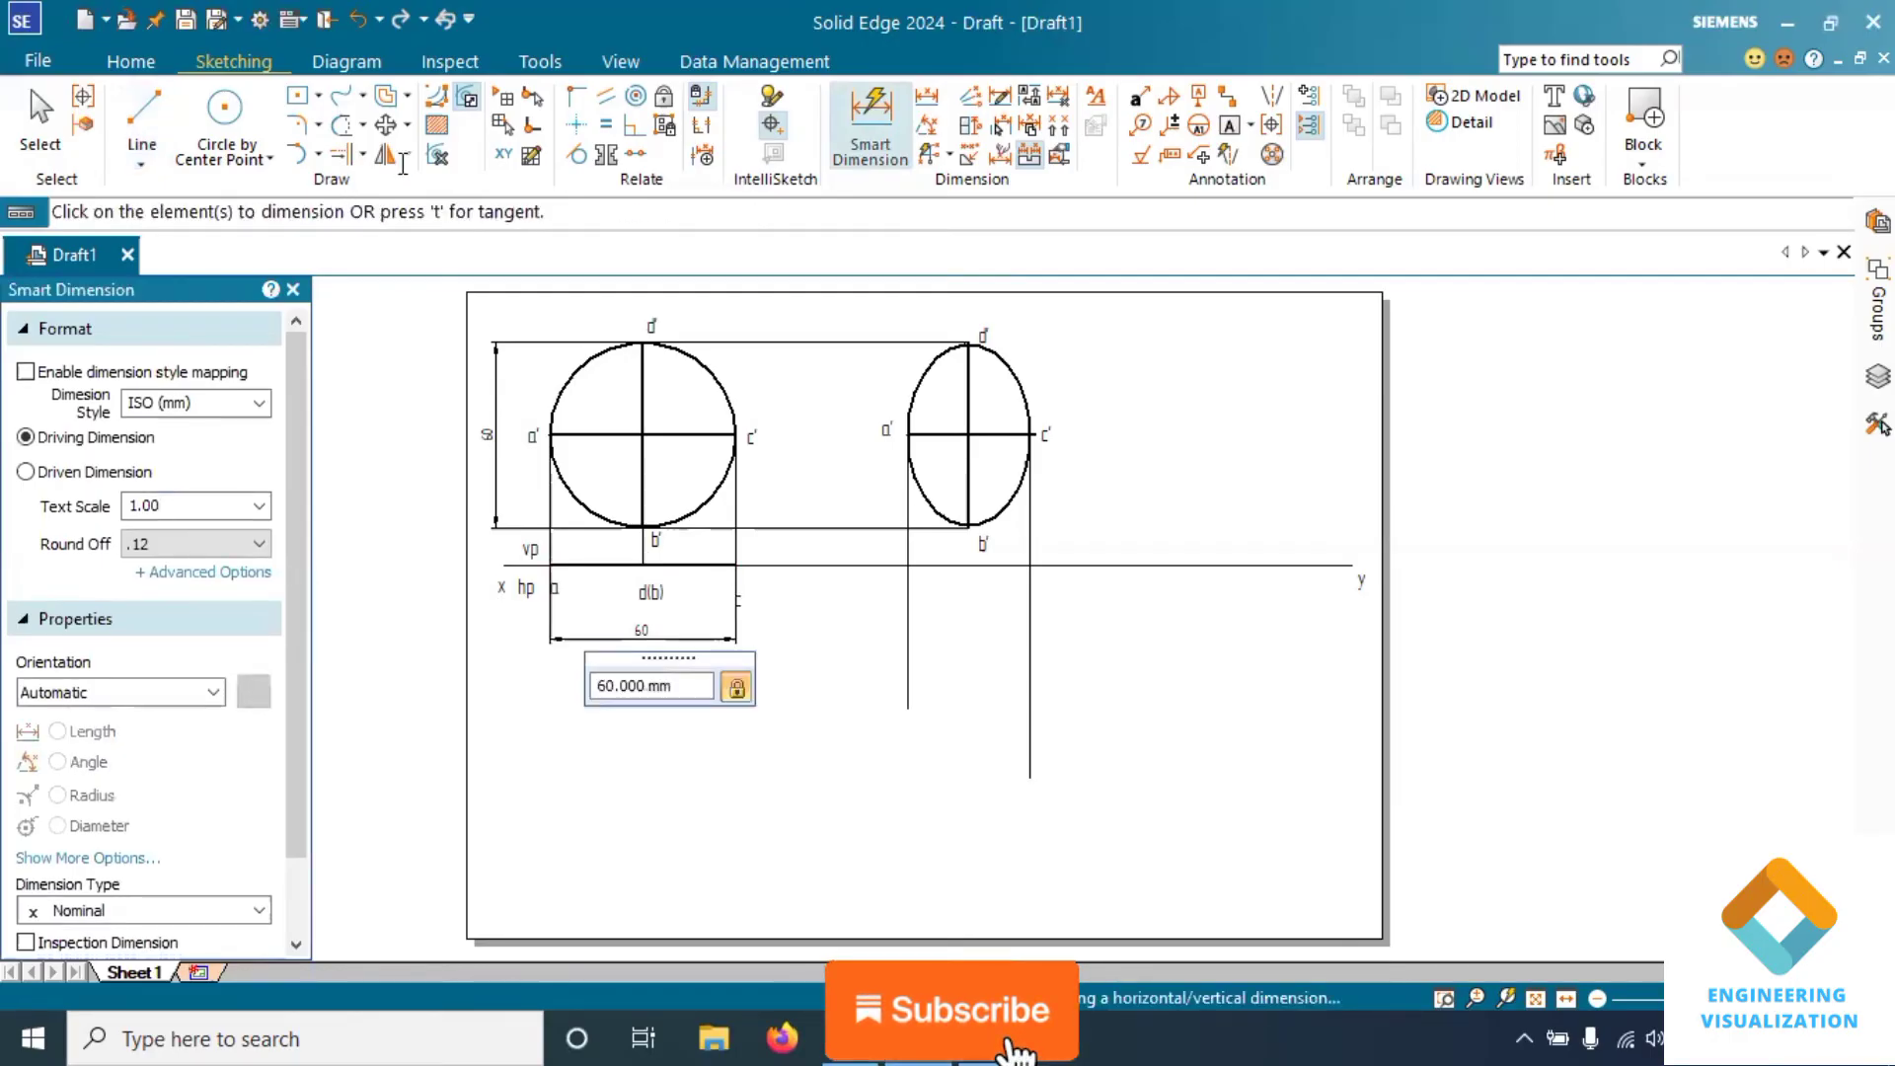
pyautogui.click(317, 154)
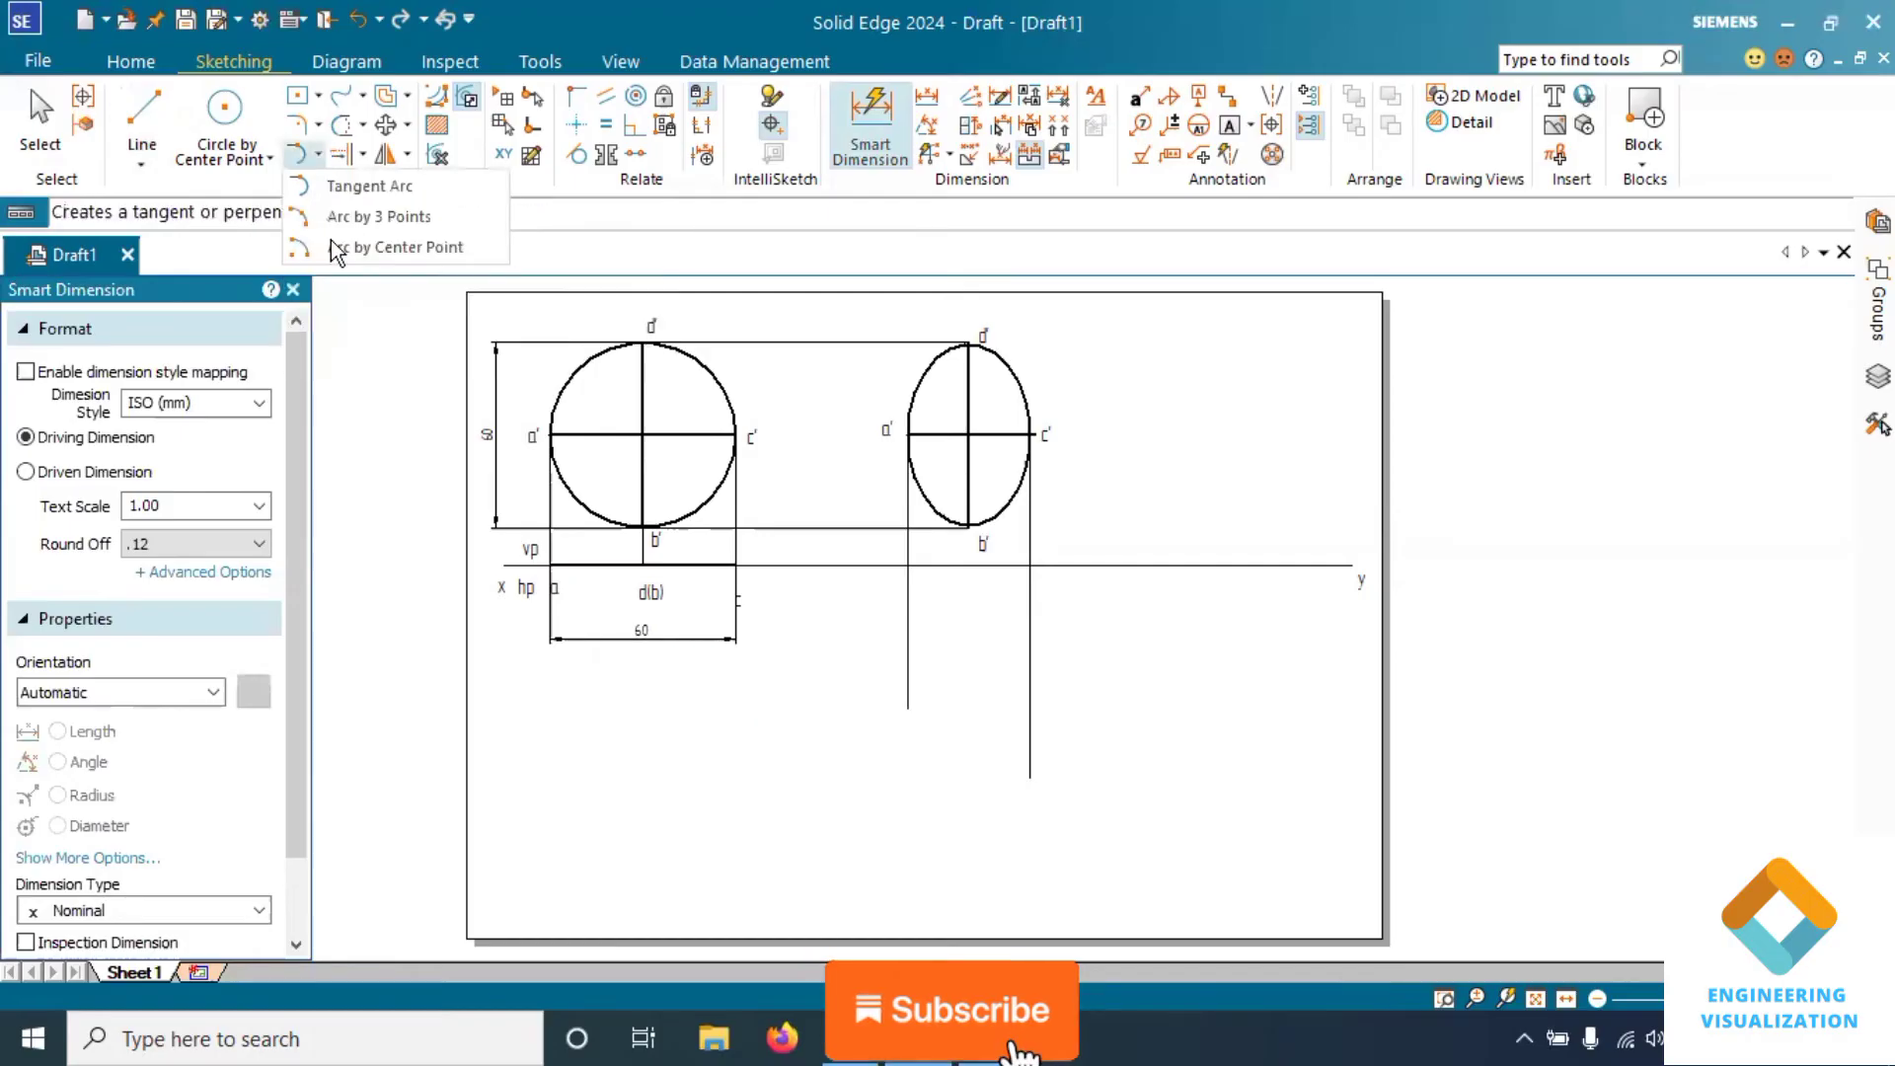
pyautogui.click(907, 572)
pyautogui.click(1038, 680)
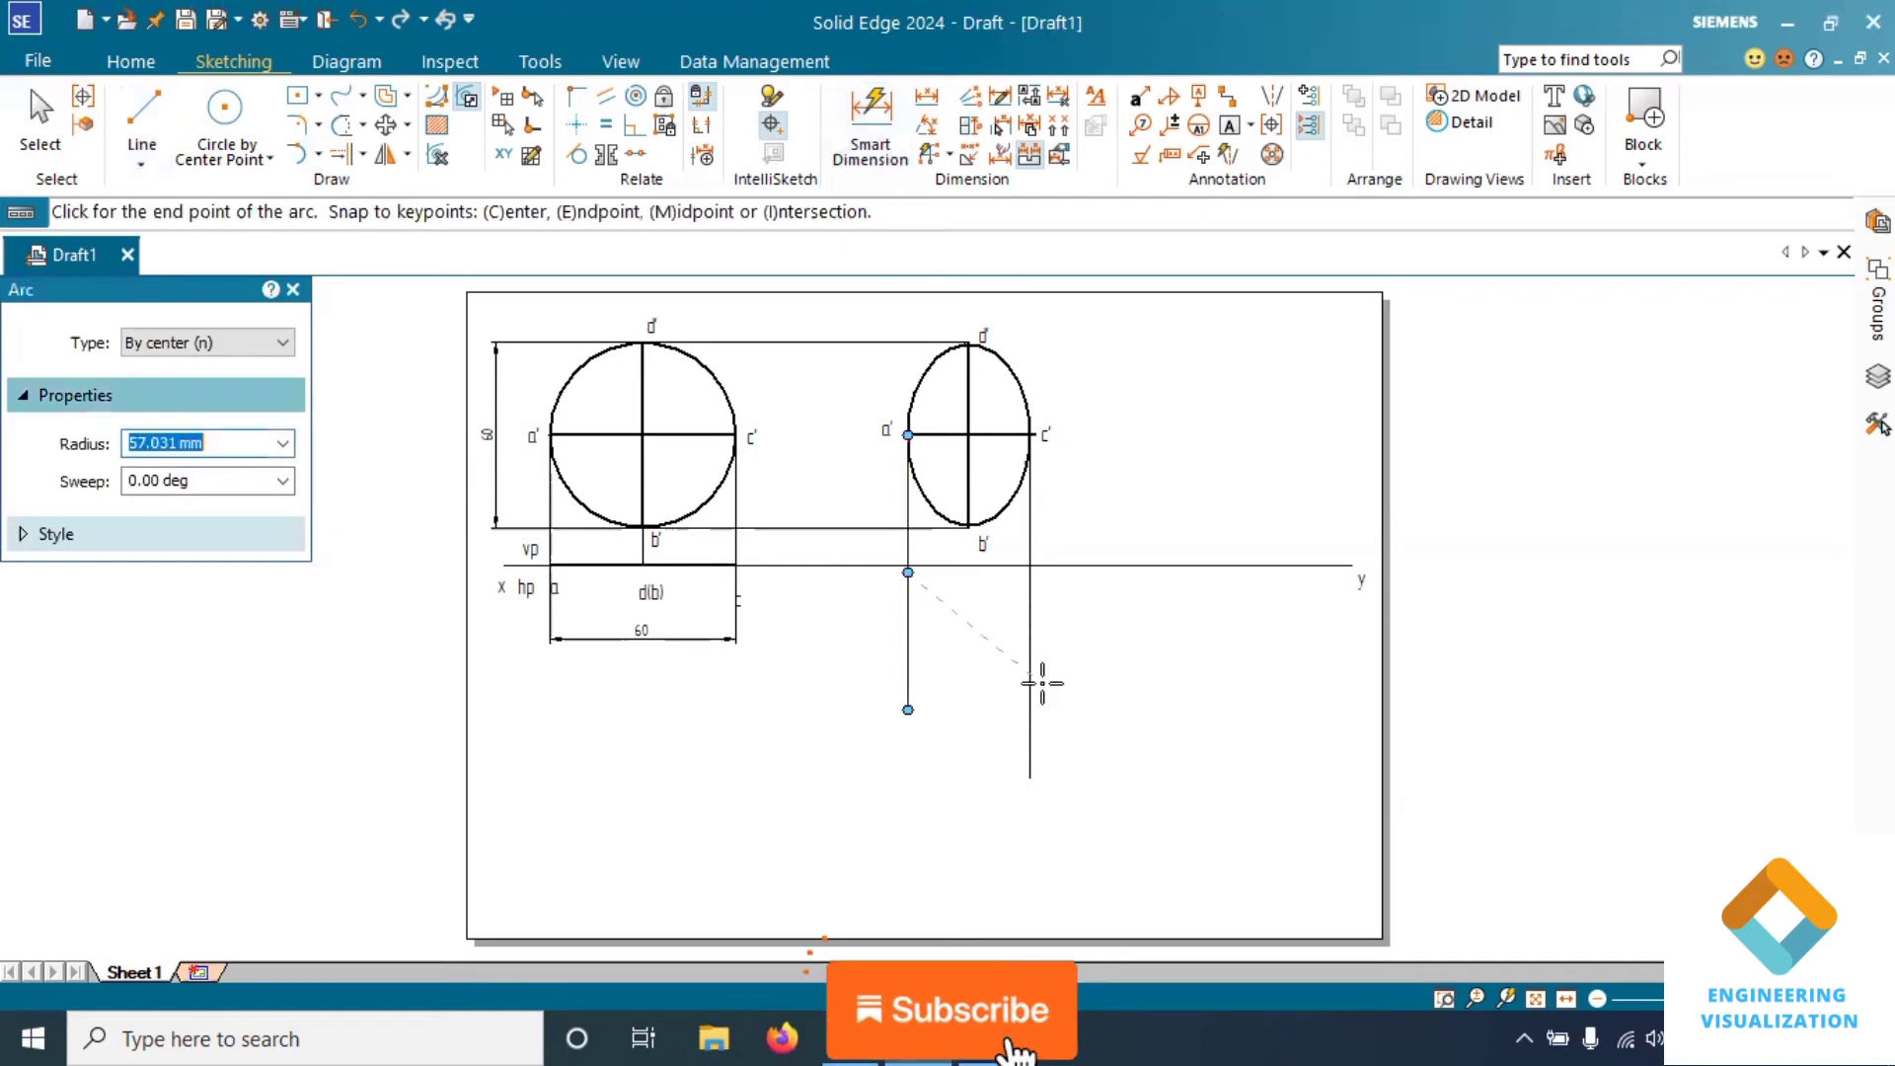
pyautogui.write('50')
pyautogui.press('Return')
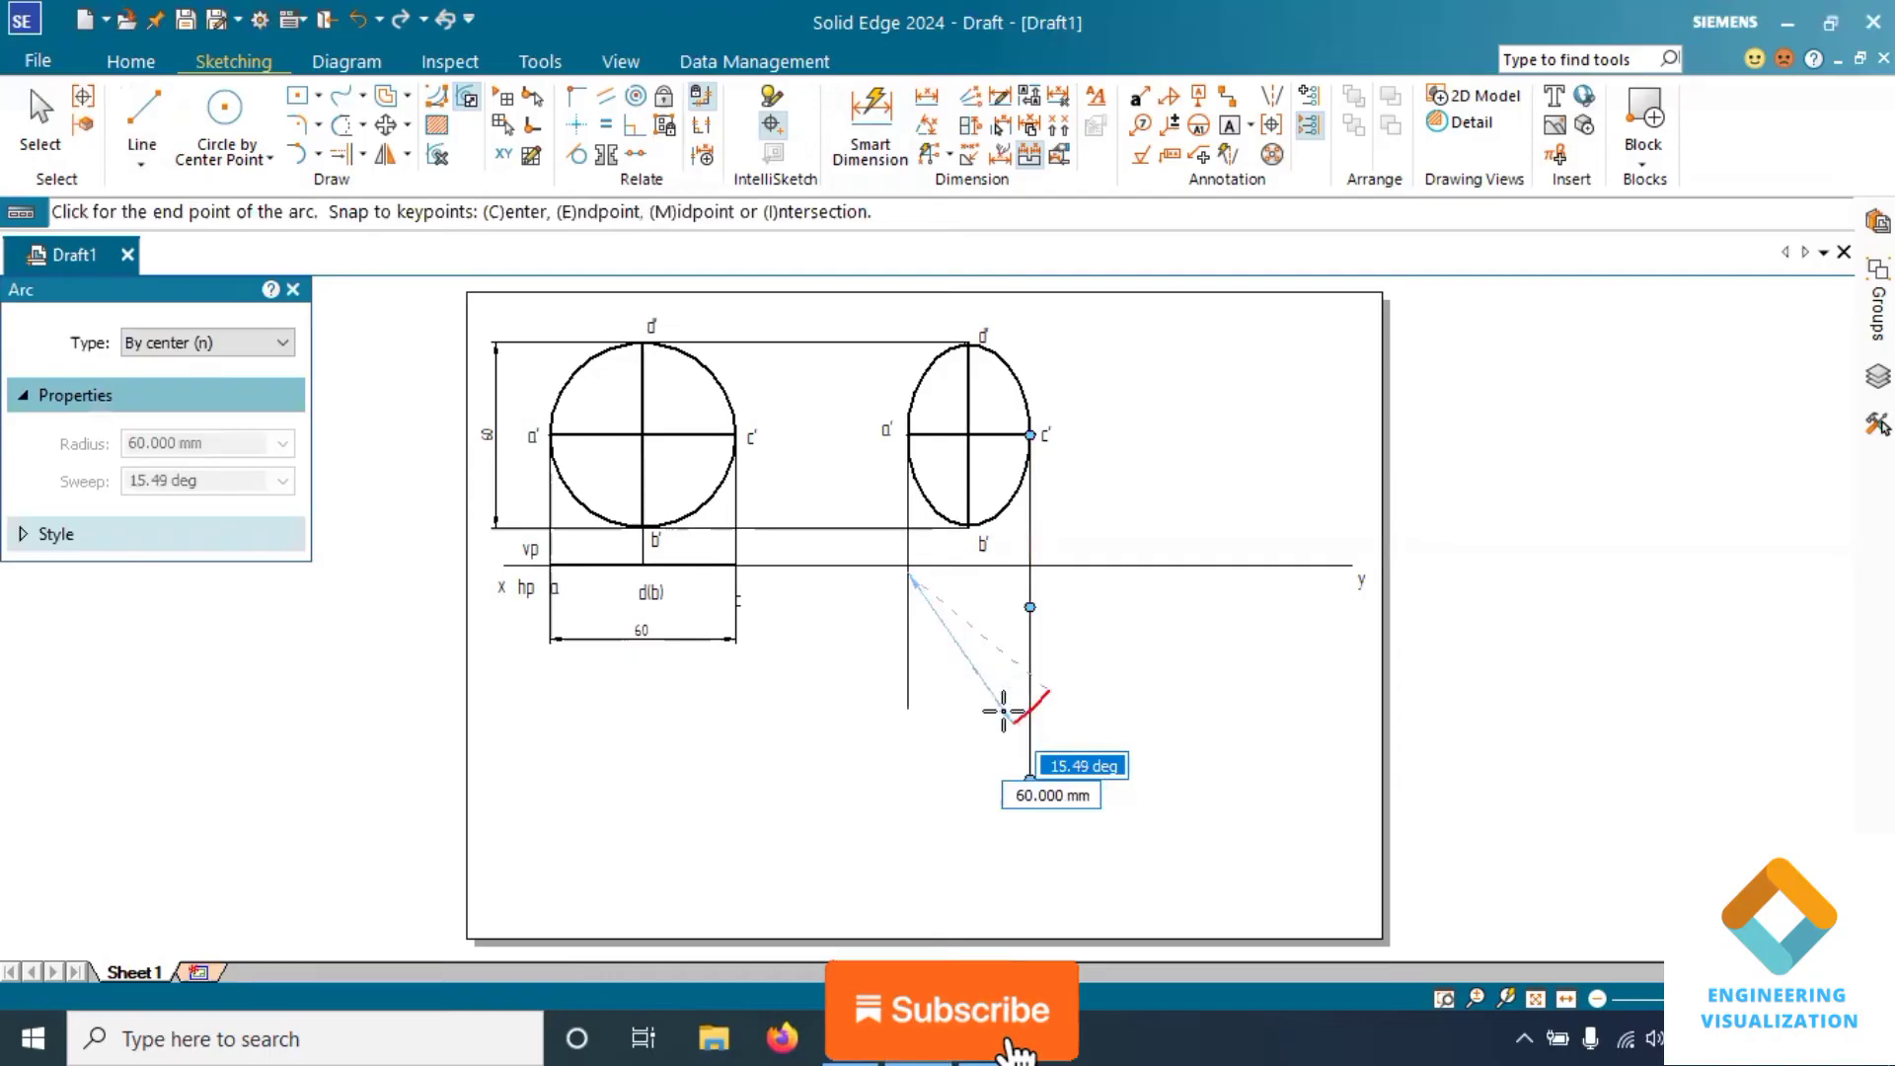
pyautogui.click(1003, 711)
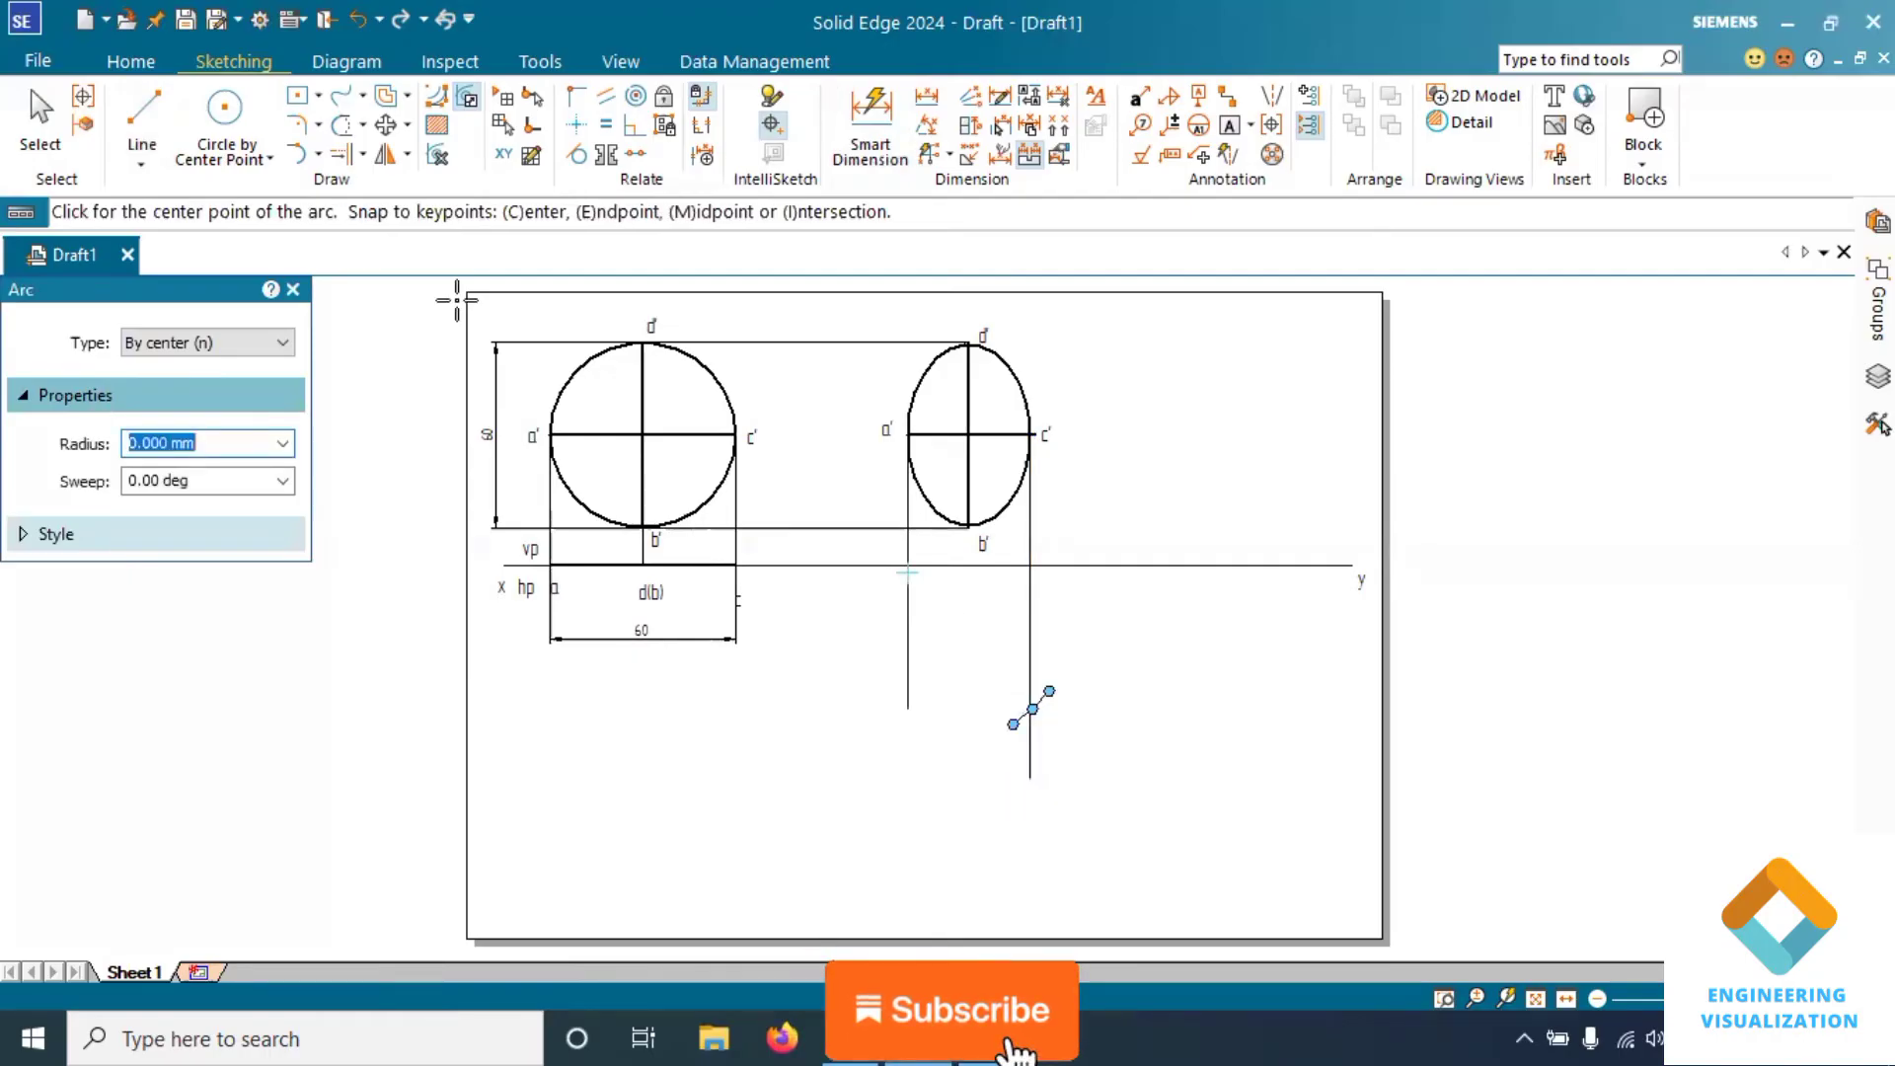
# Draw the inclined top-view line from the XY line to the arc's crossing on the c' projector, and dimension its angle to the XY line
pyautogui.click(148, 121)
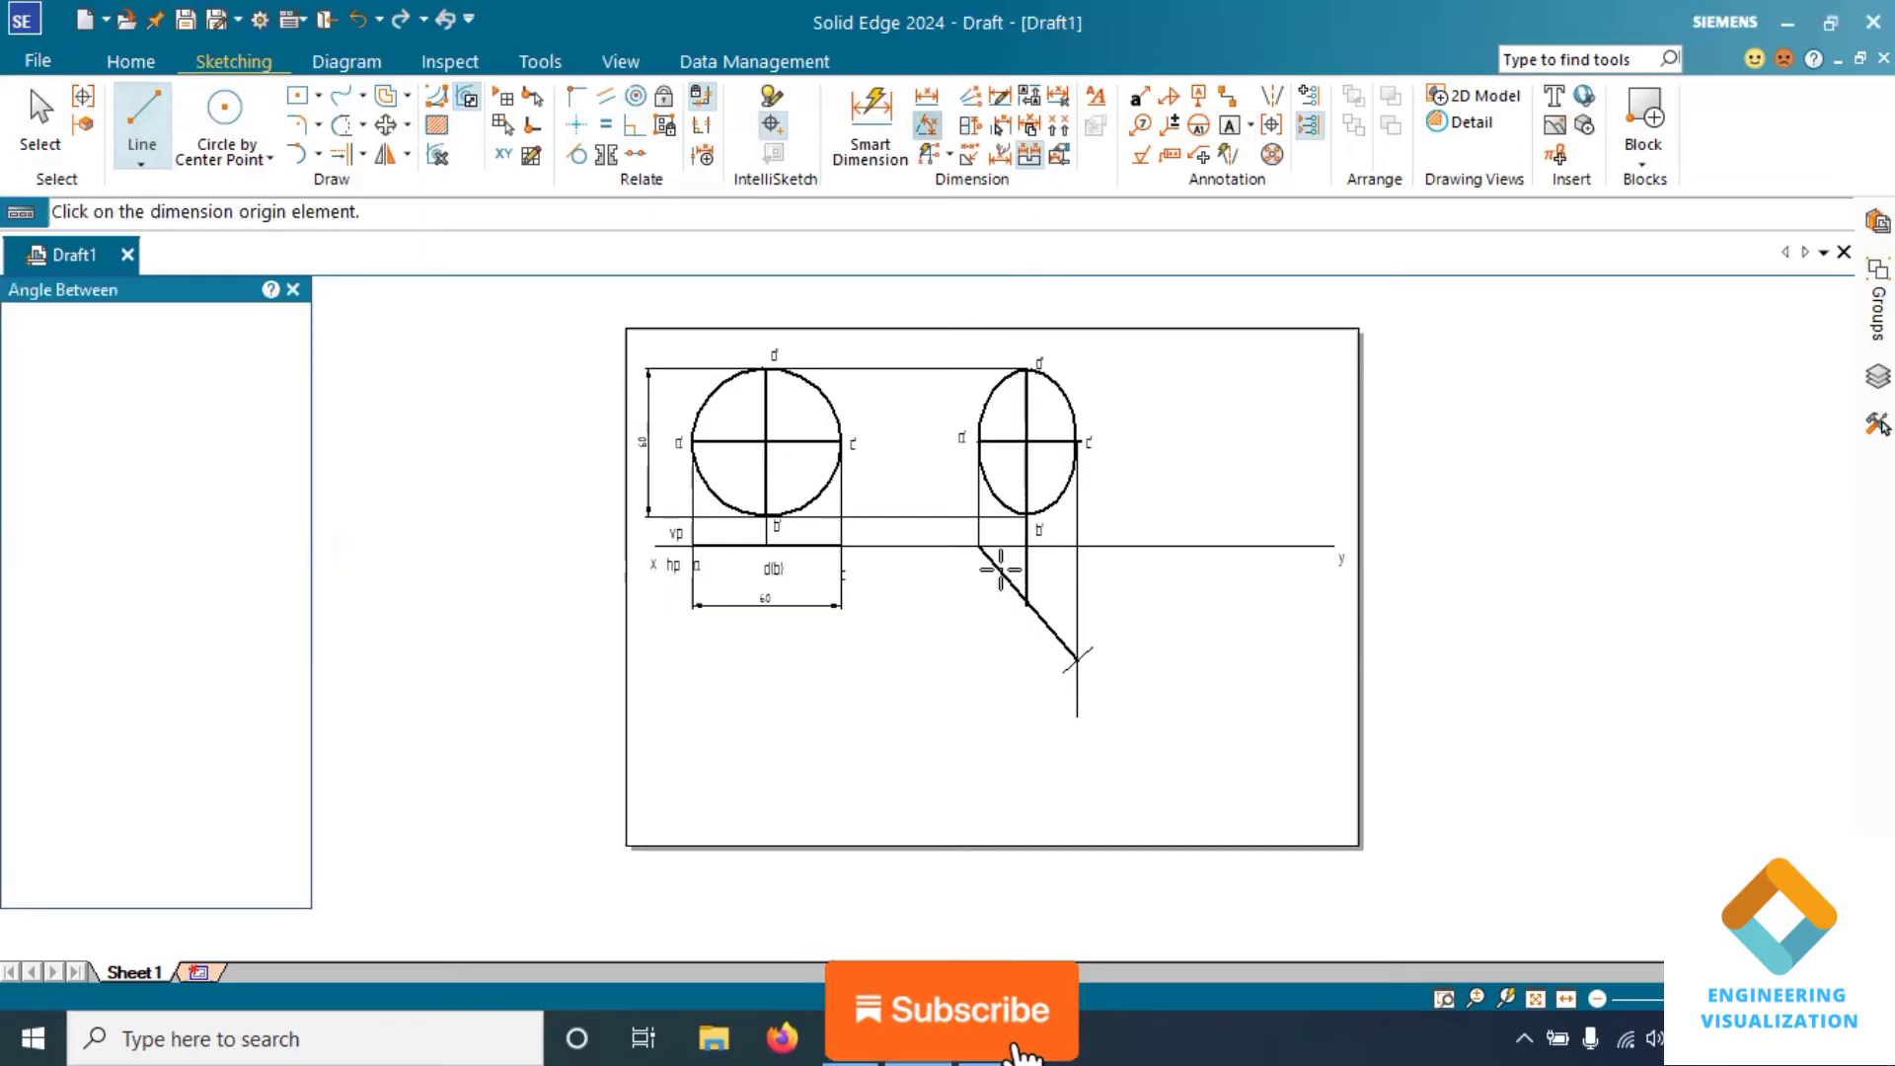
pyautogui.click(1000, 570)
pyautogui.click(1030, 548)
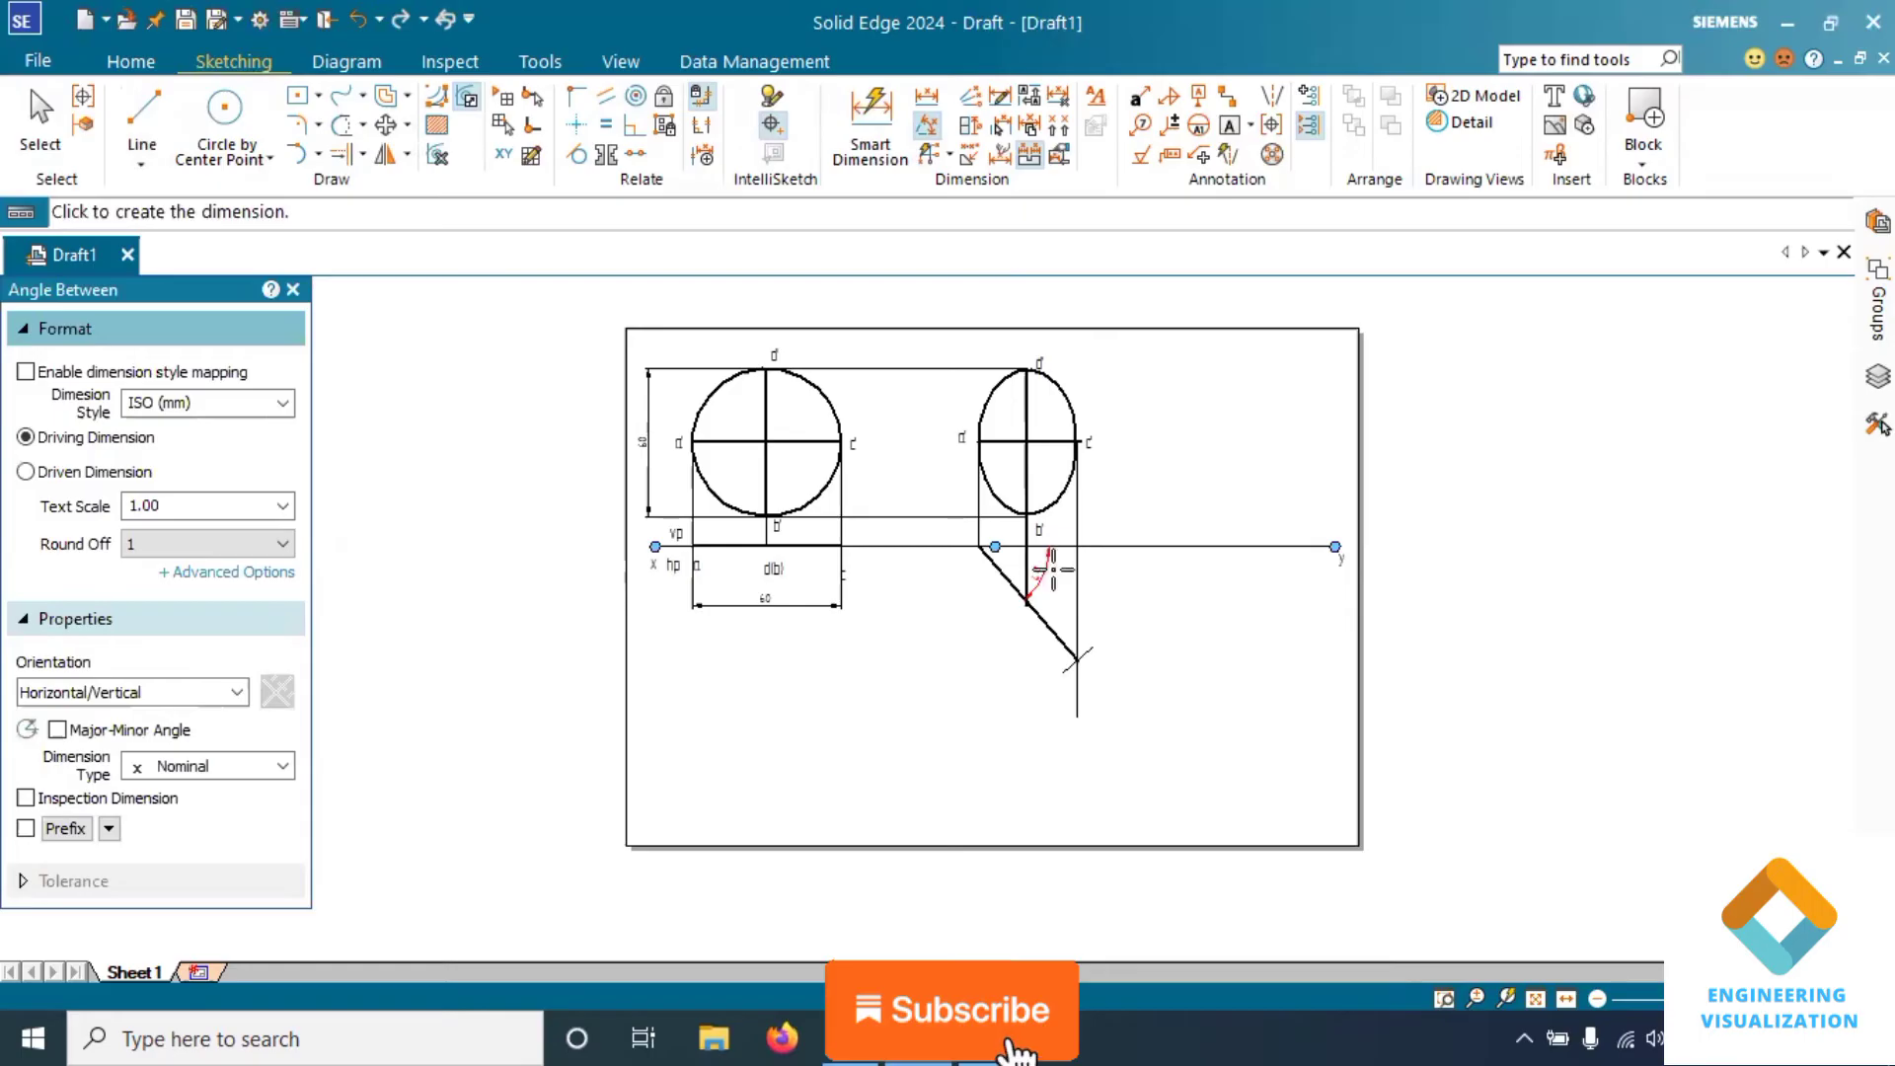
pyautogui.click(1053, 571)
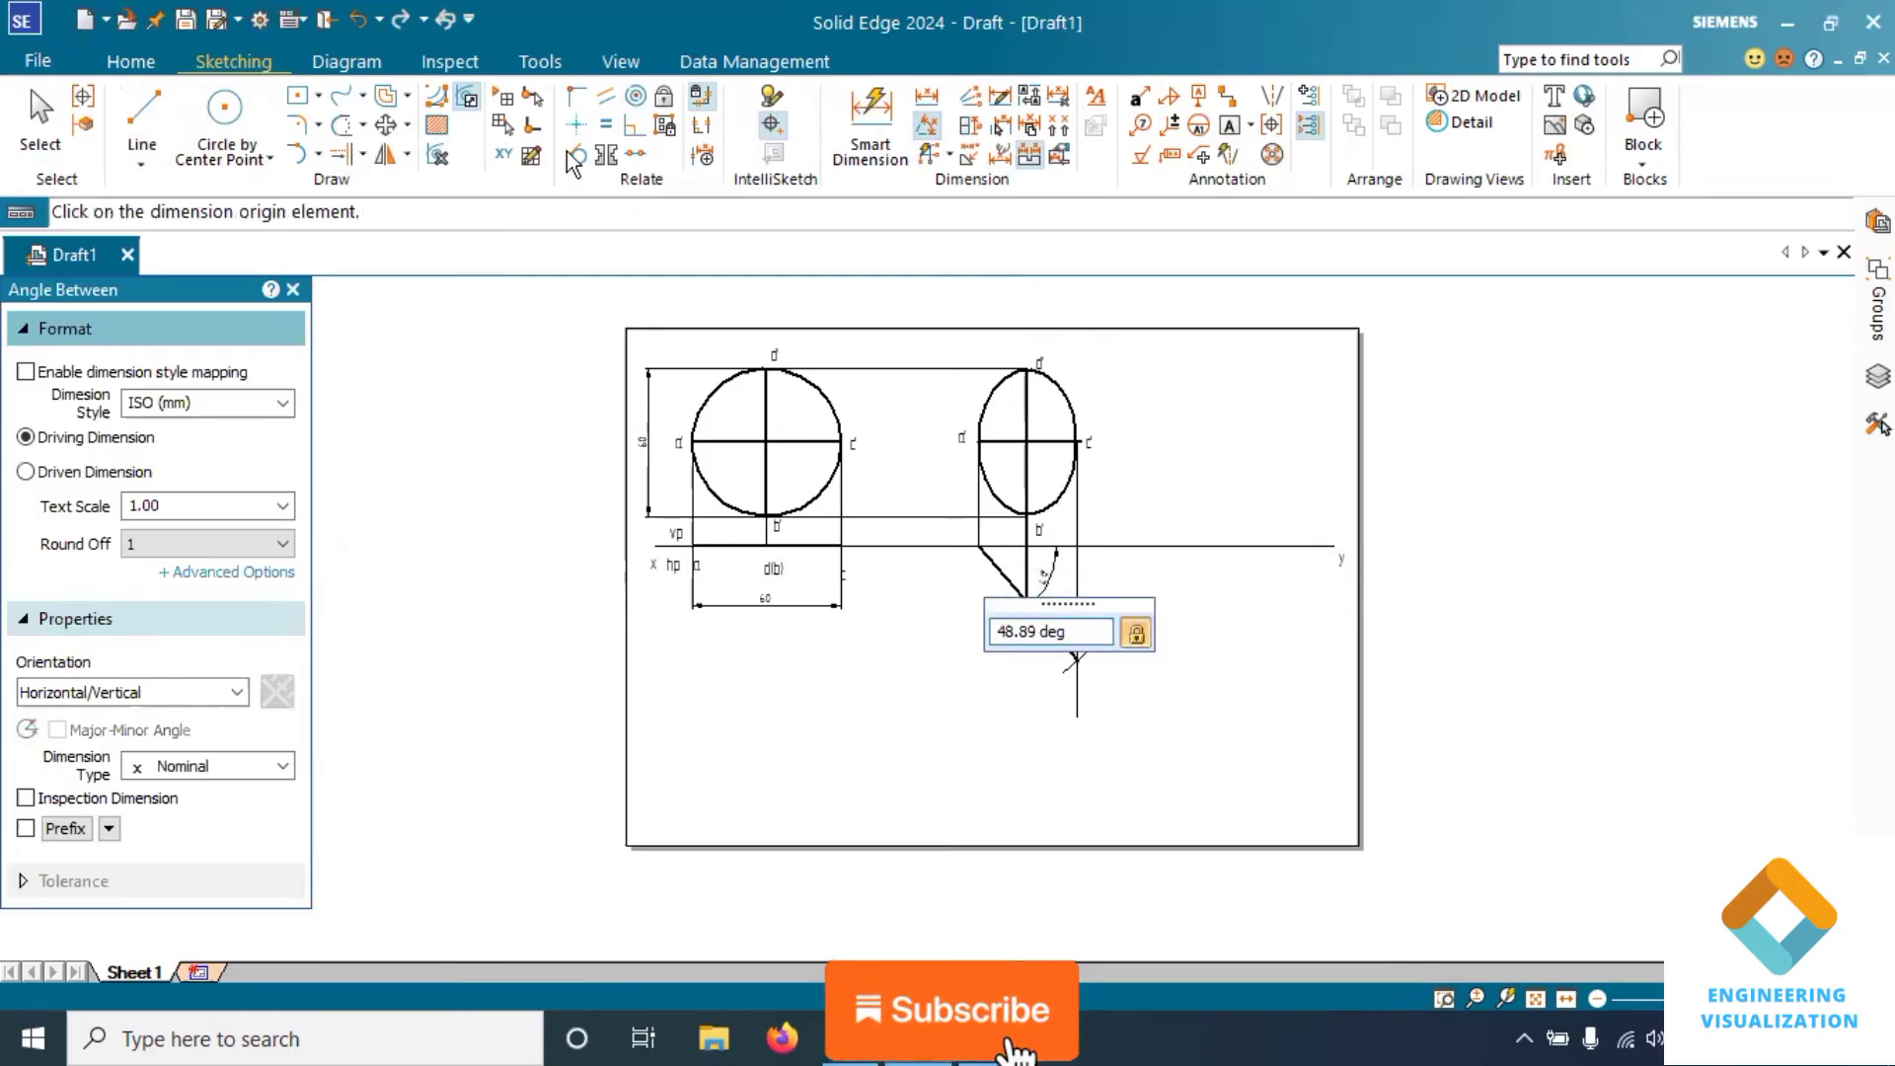
pyautogui.click(41, 123)
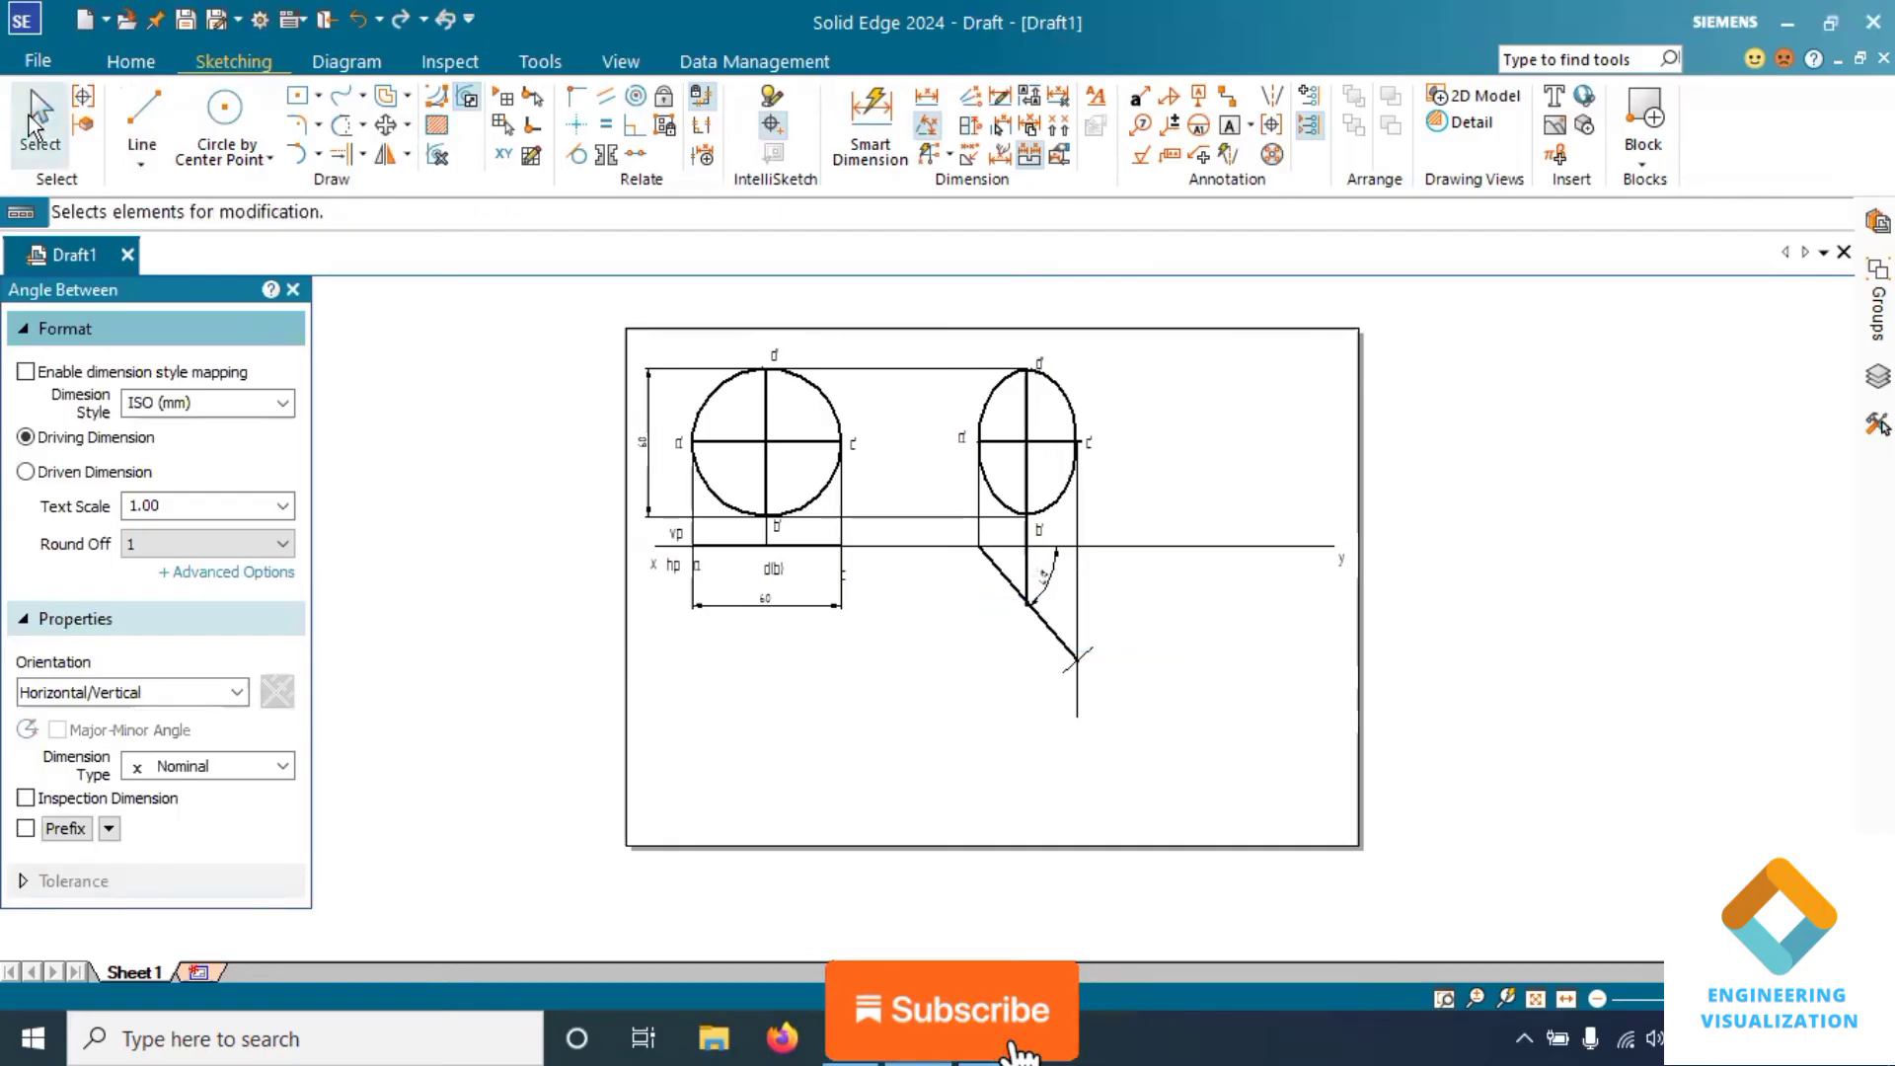
pyautogui.press('Escape')
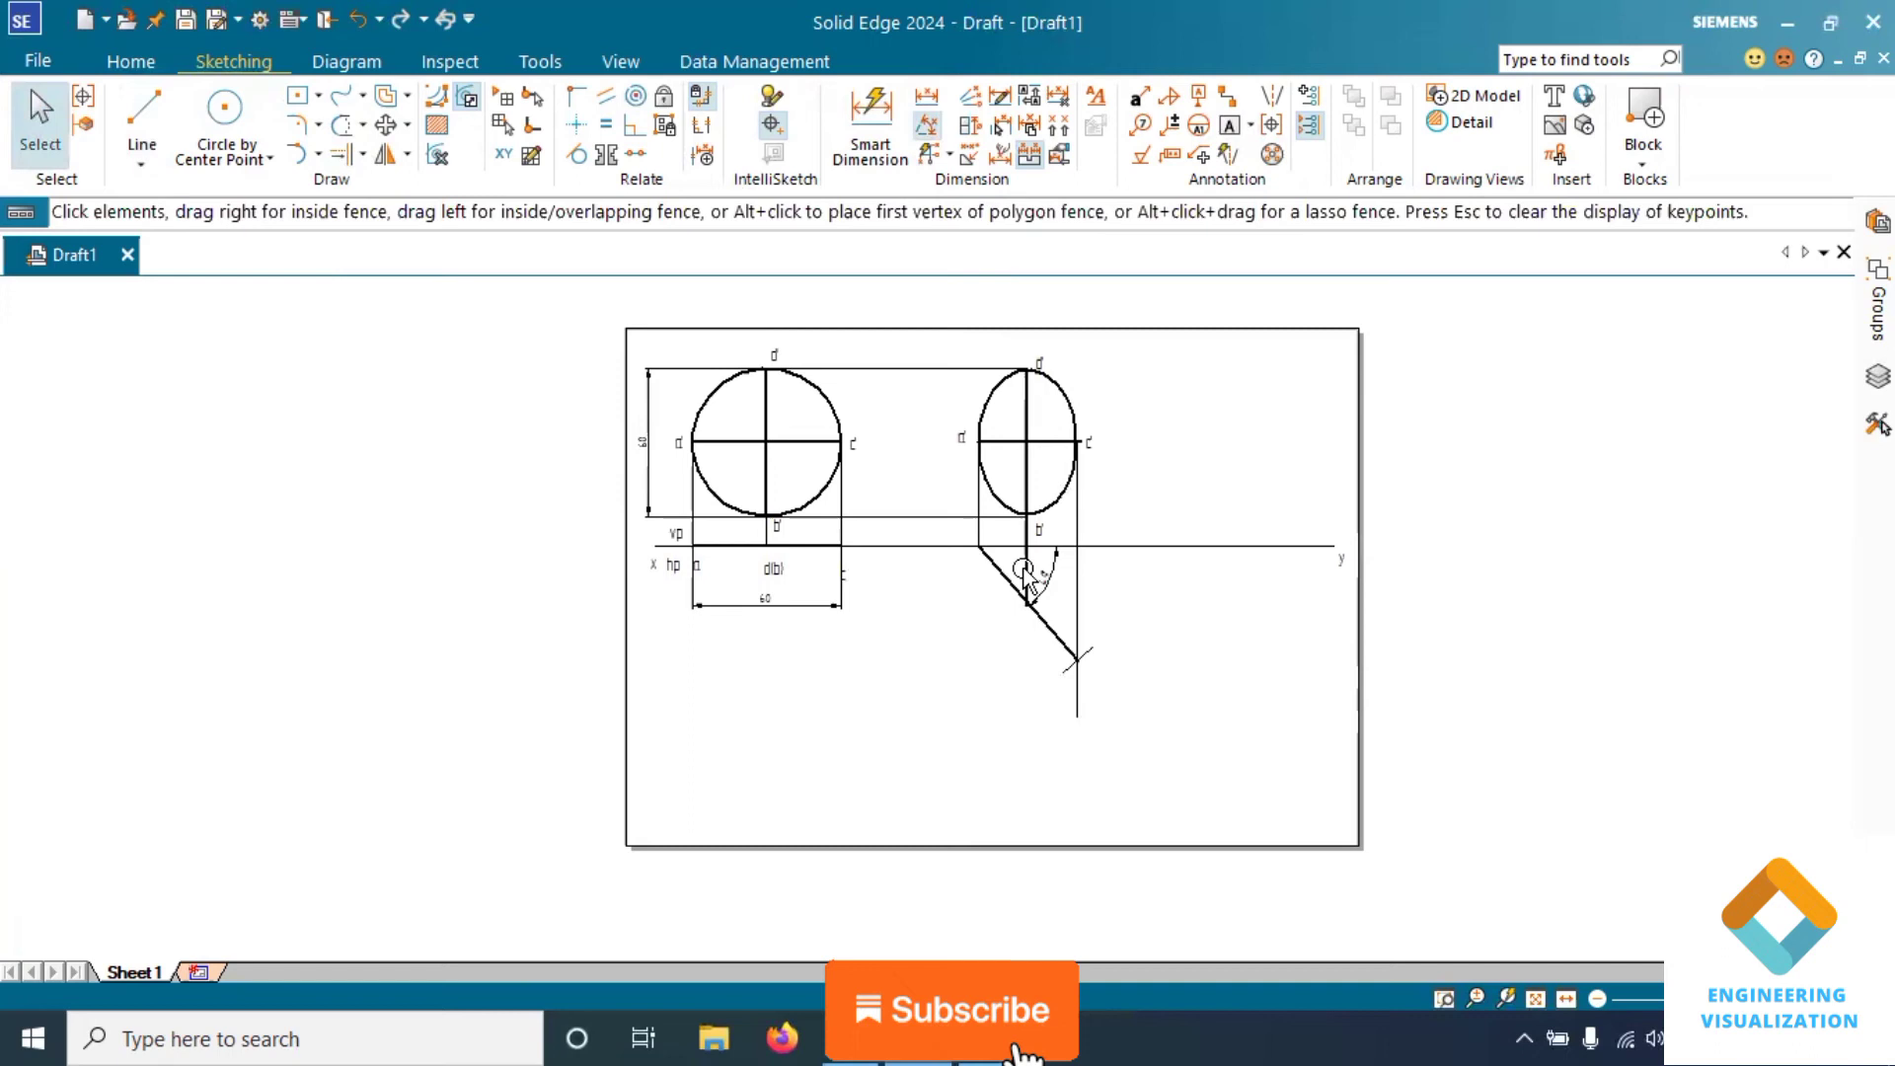
pyautogui.click(1024, 569)
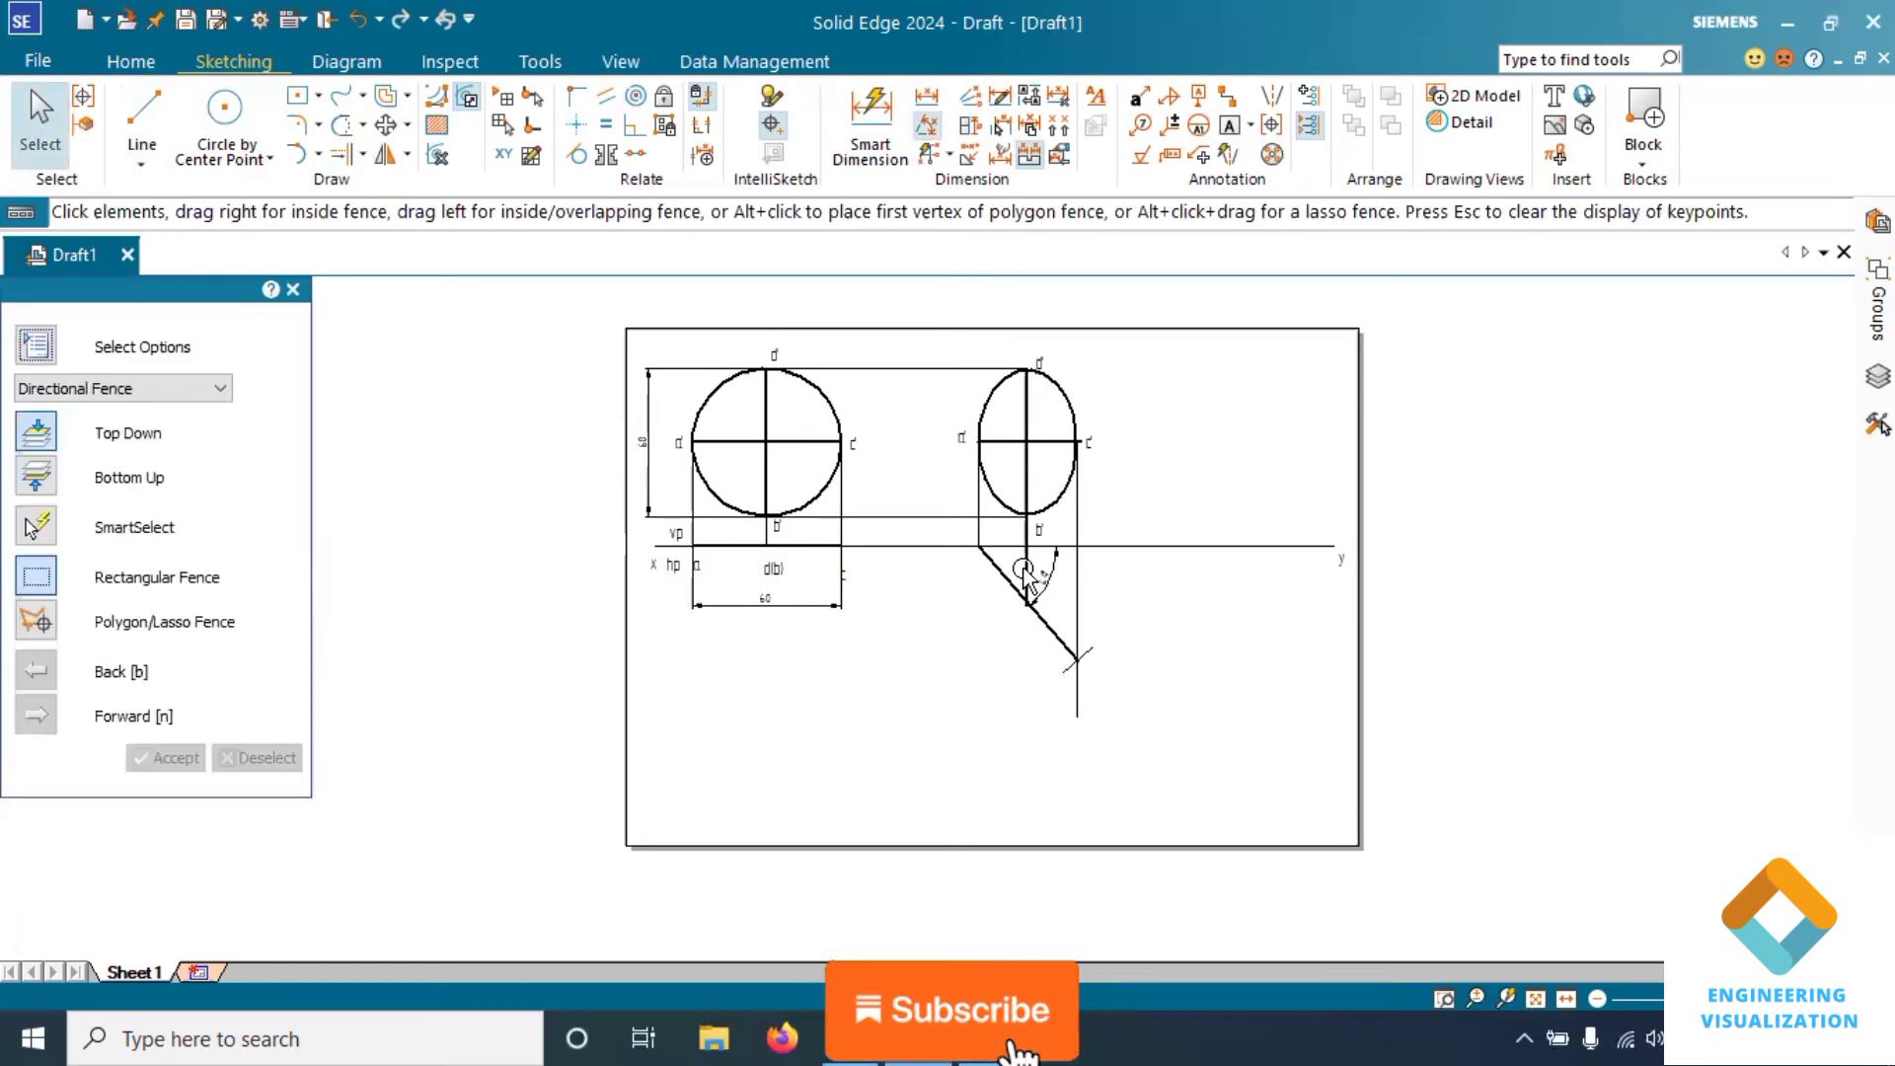
pyautogui.click(1027, 580)
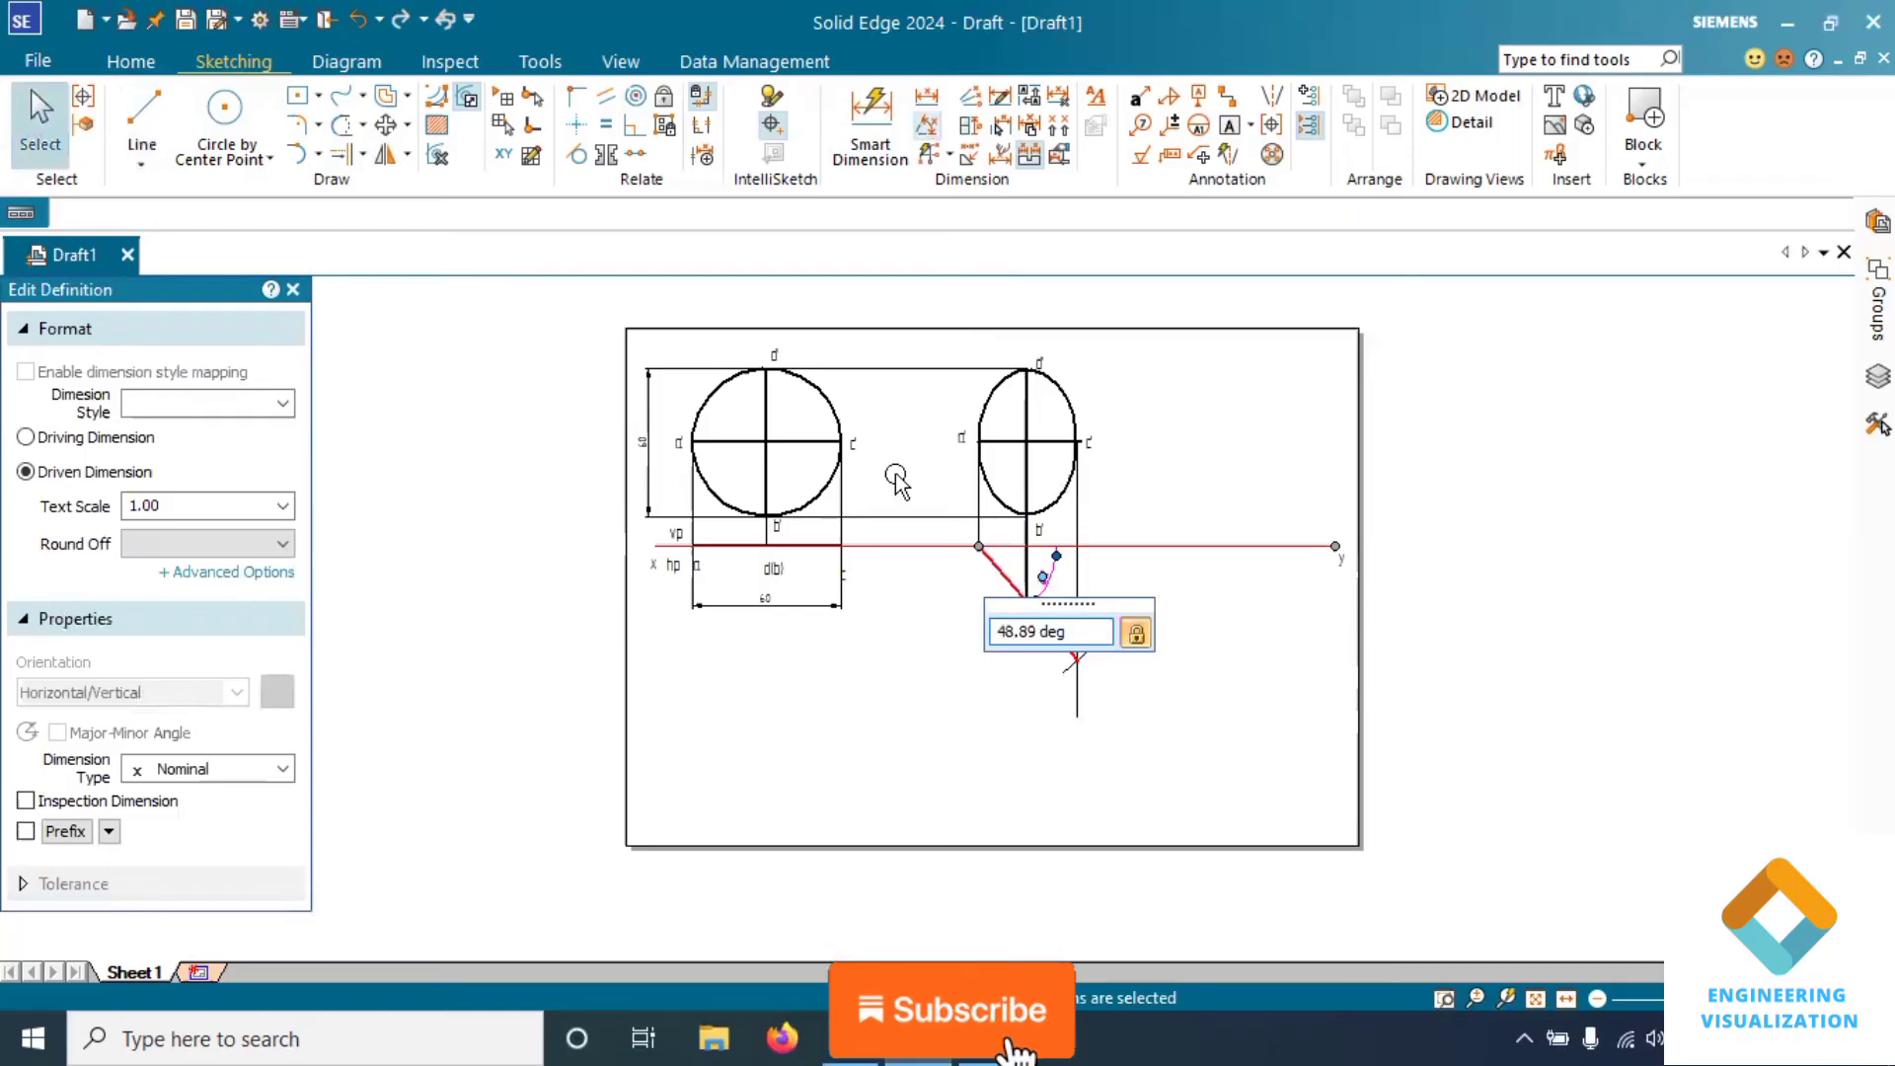
pyautogui.press('Escape')
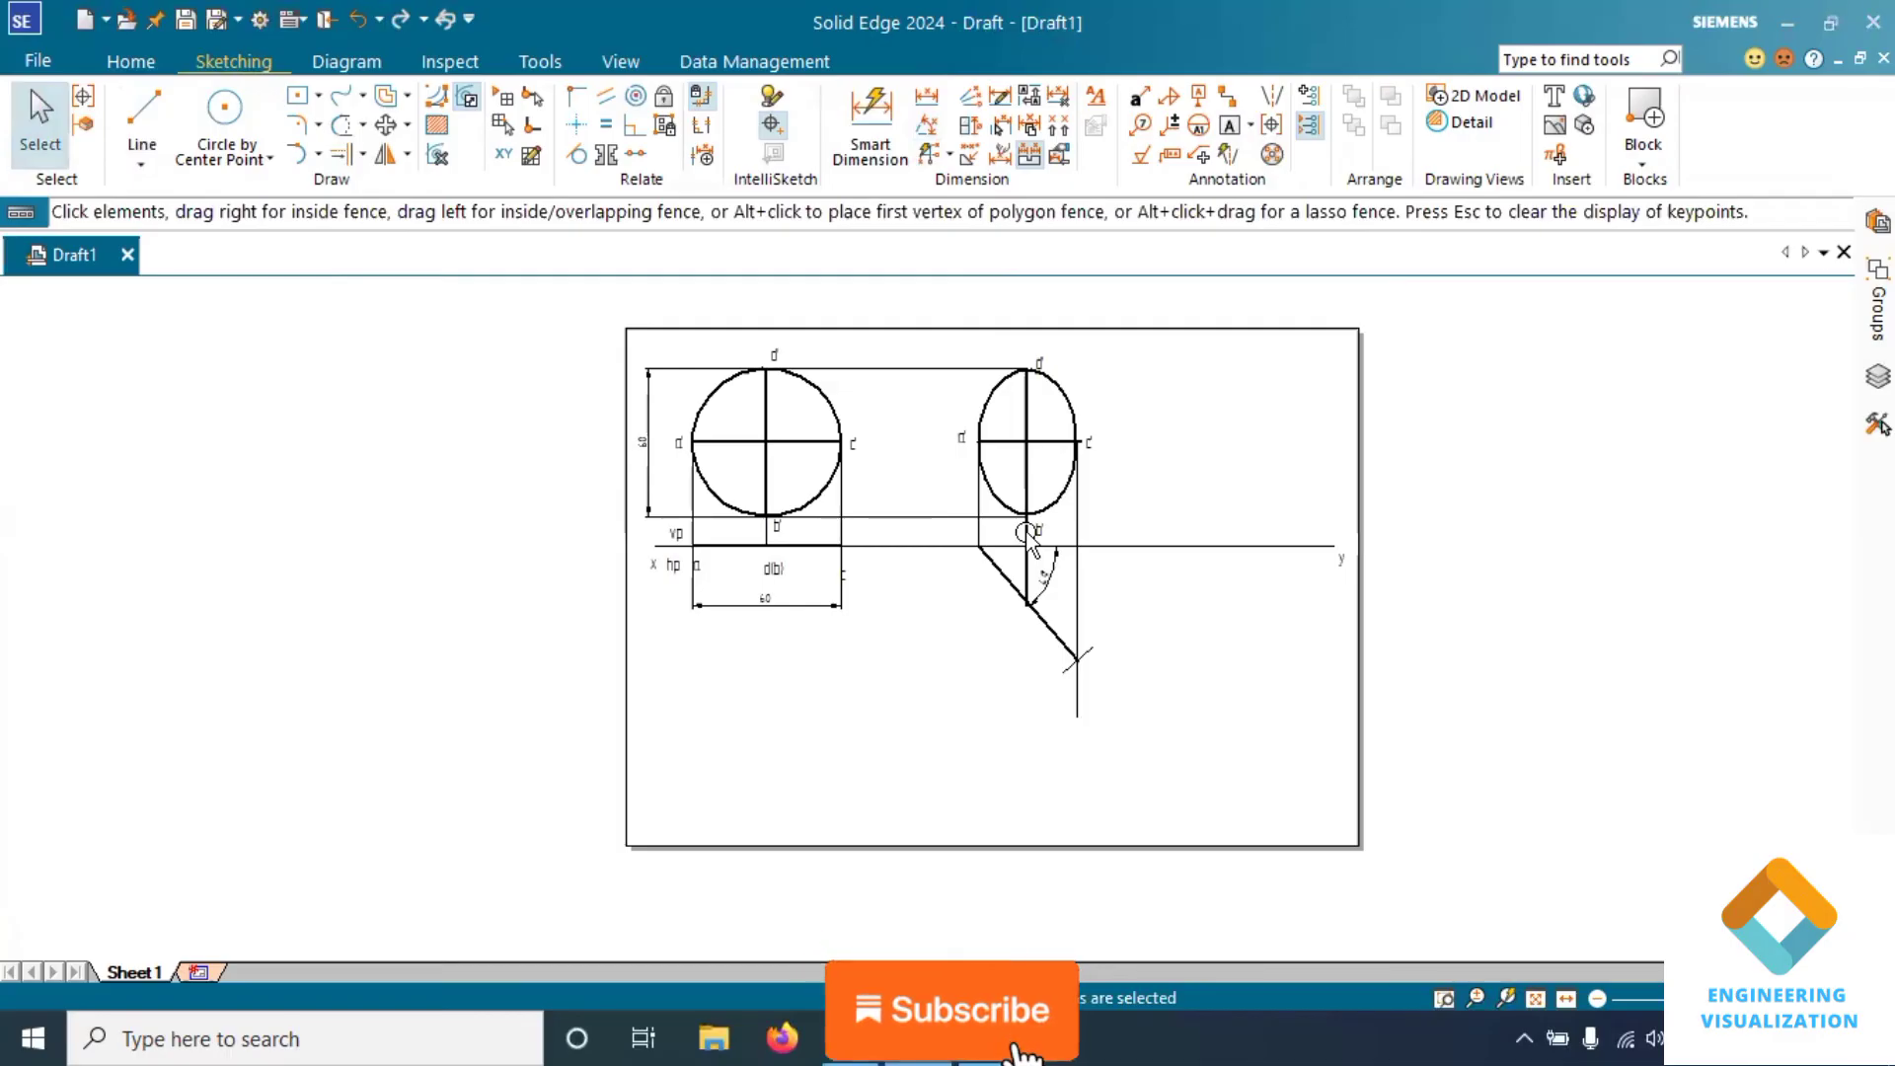
pyautogui.click(1026, 533)
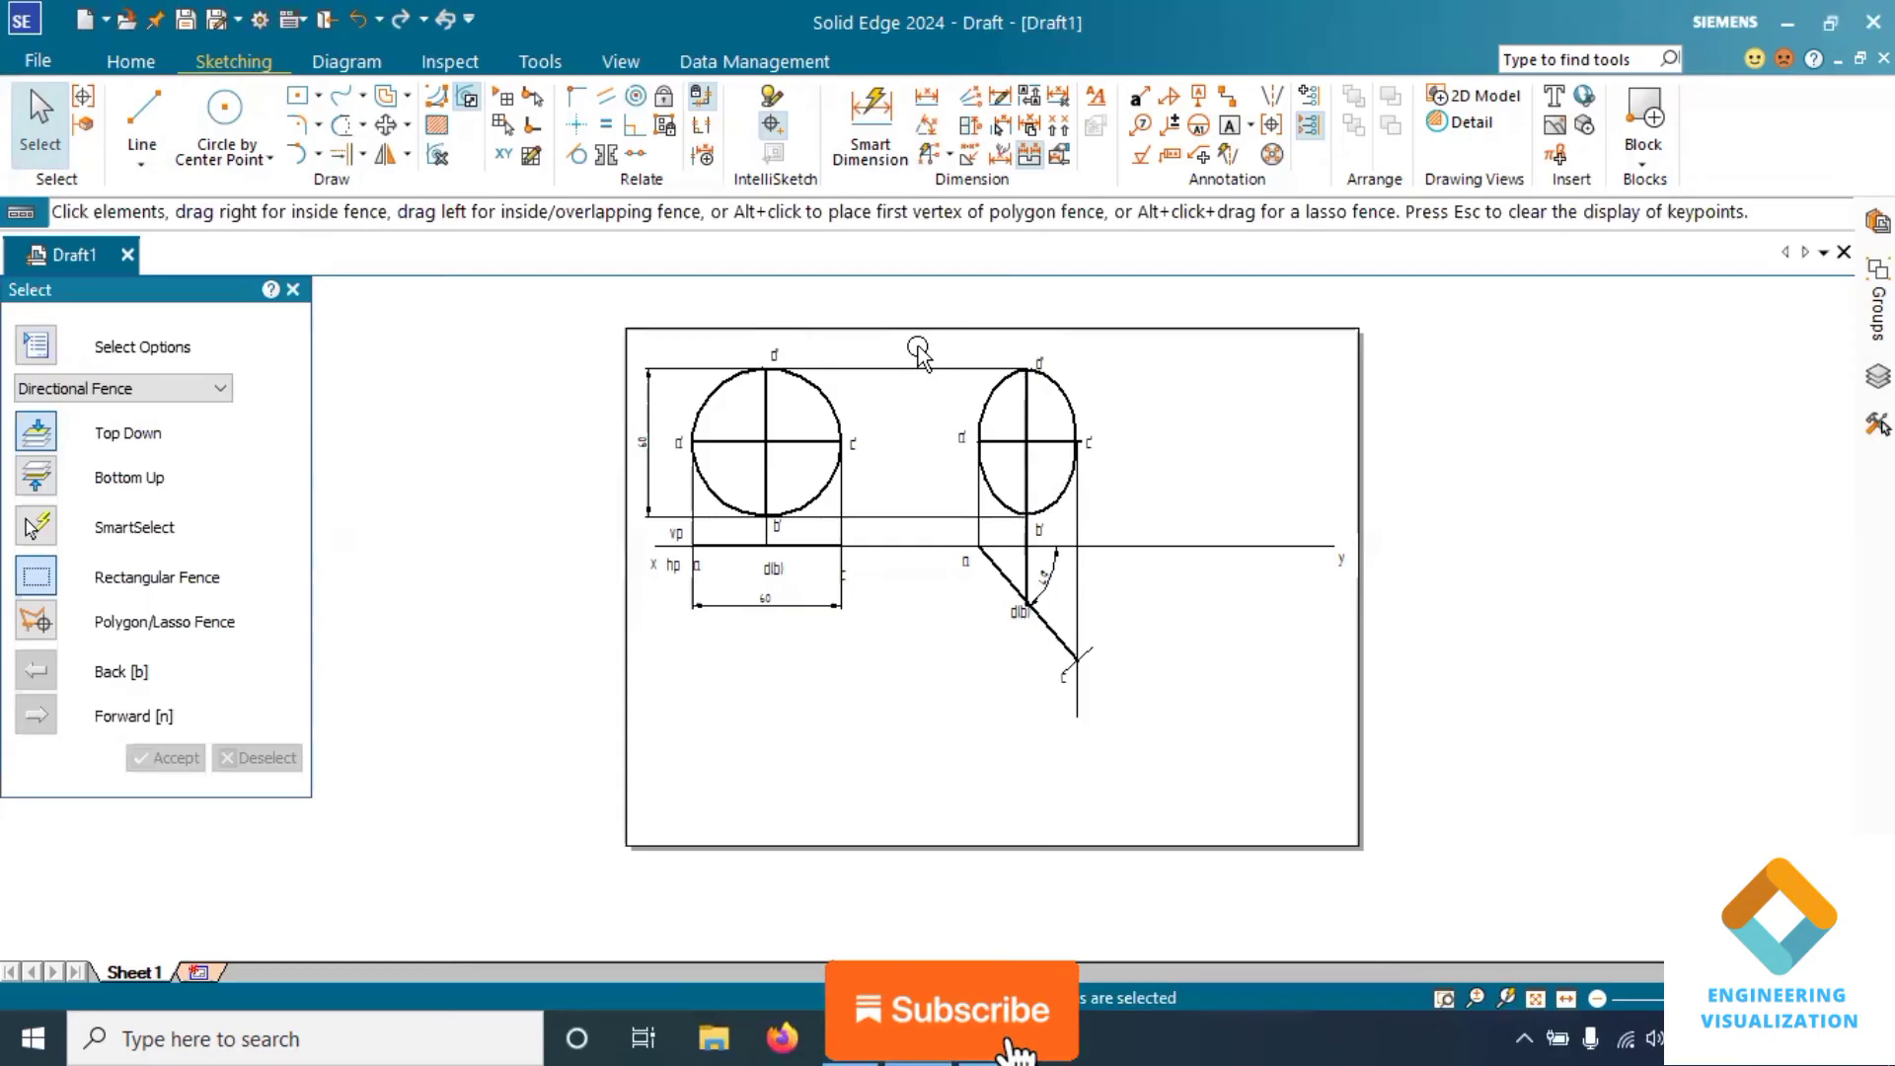
# Copy the ellipse, its minor axis and labels from the minor axis's right end to the XY line, about 65 mm right and 42 mm down
pyautogui.moveTo(919, 346); pyautogui.dragTo(1140, 541)
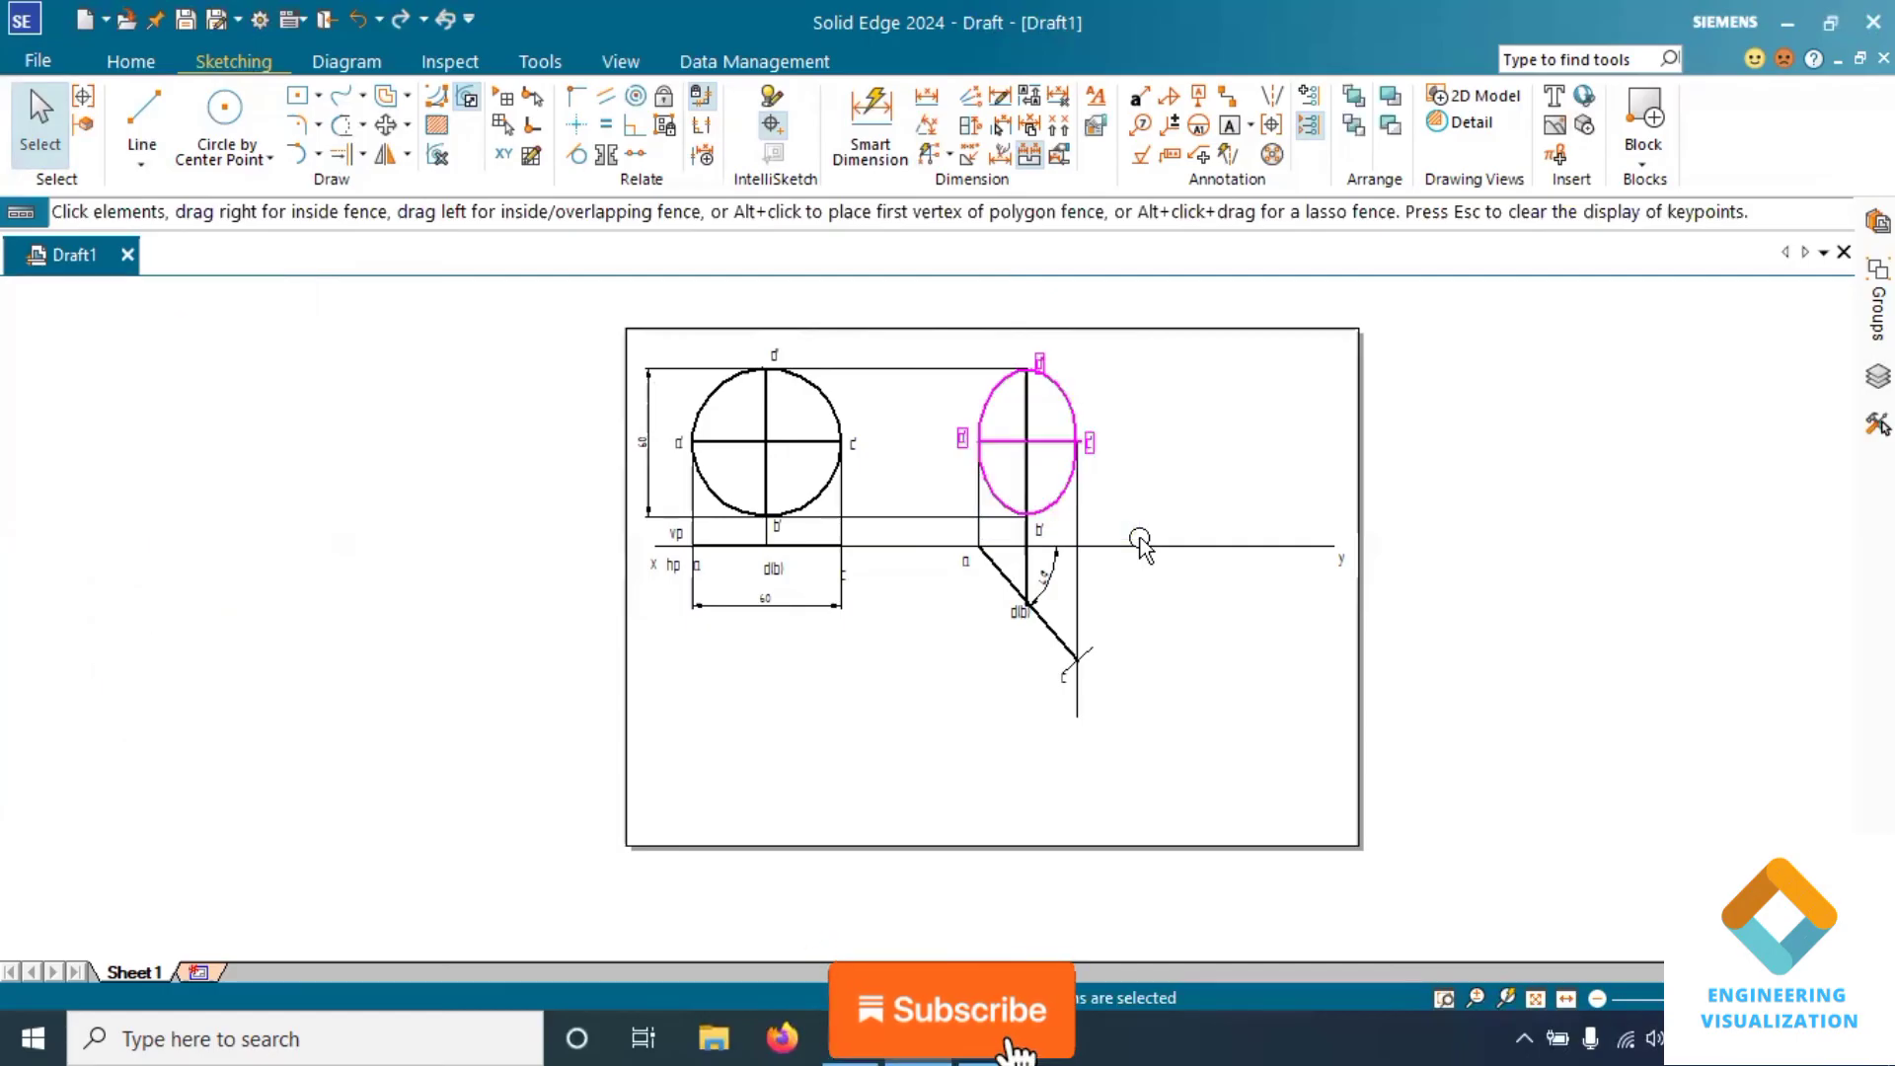
pyautogui.click(1002, 331)
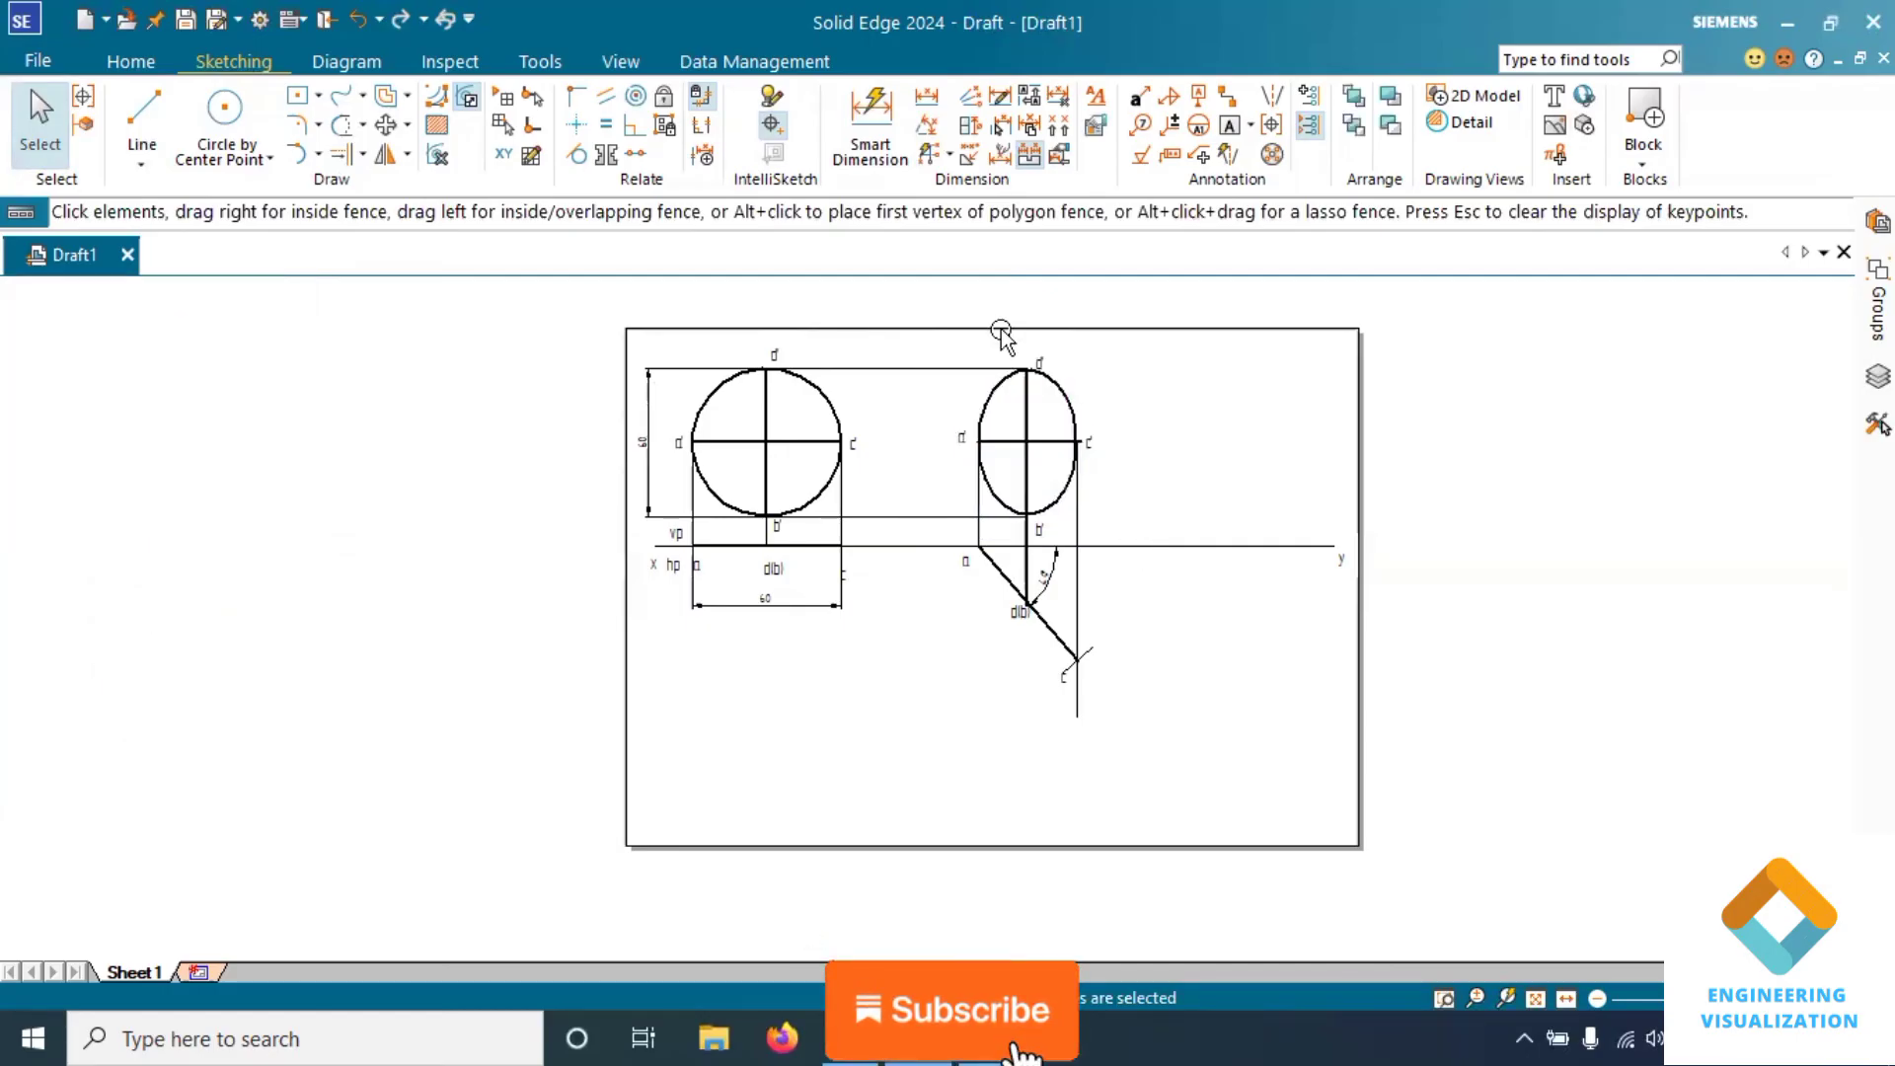
pyautogui.moveTo(916, 353); pyautogui.dragTo(1132, 549)
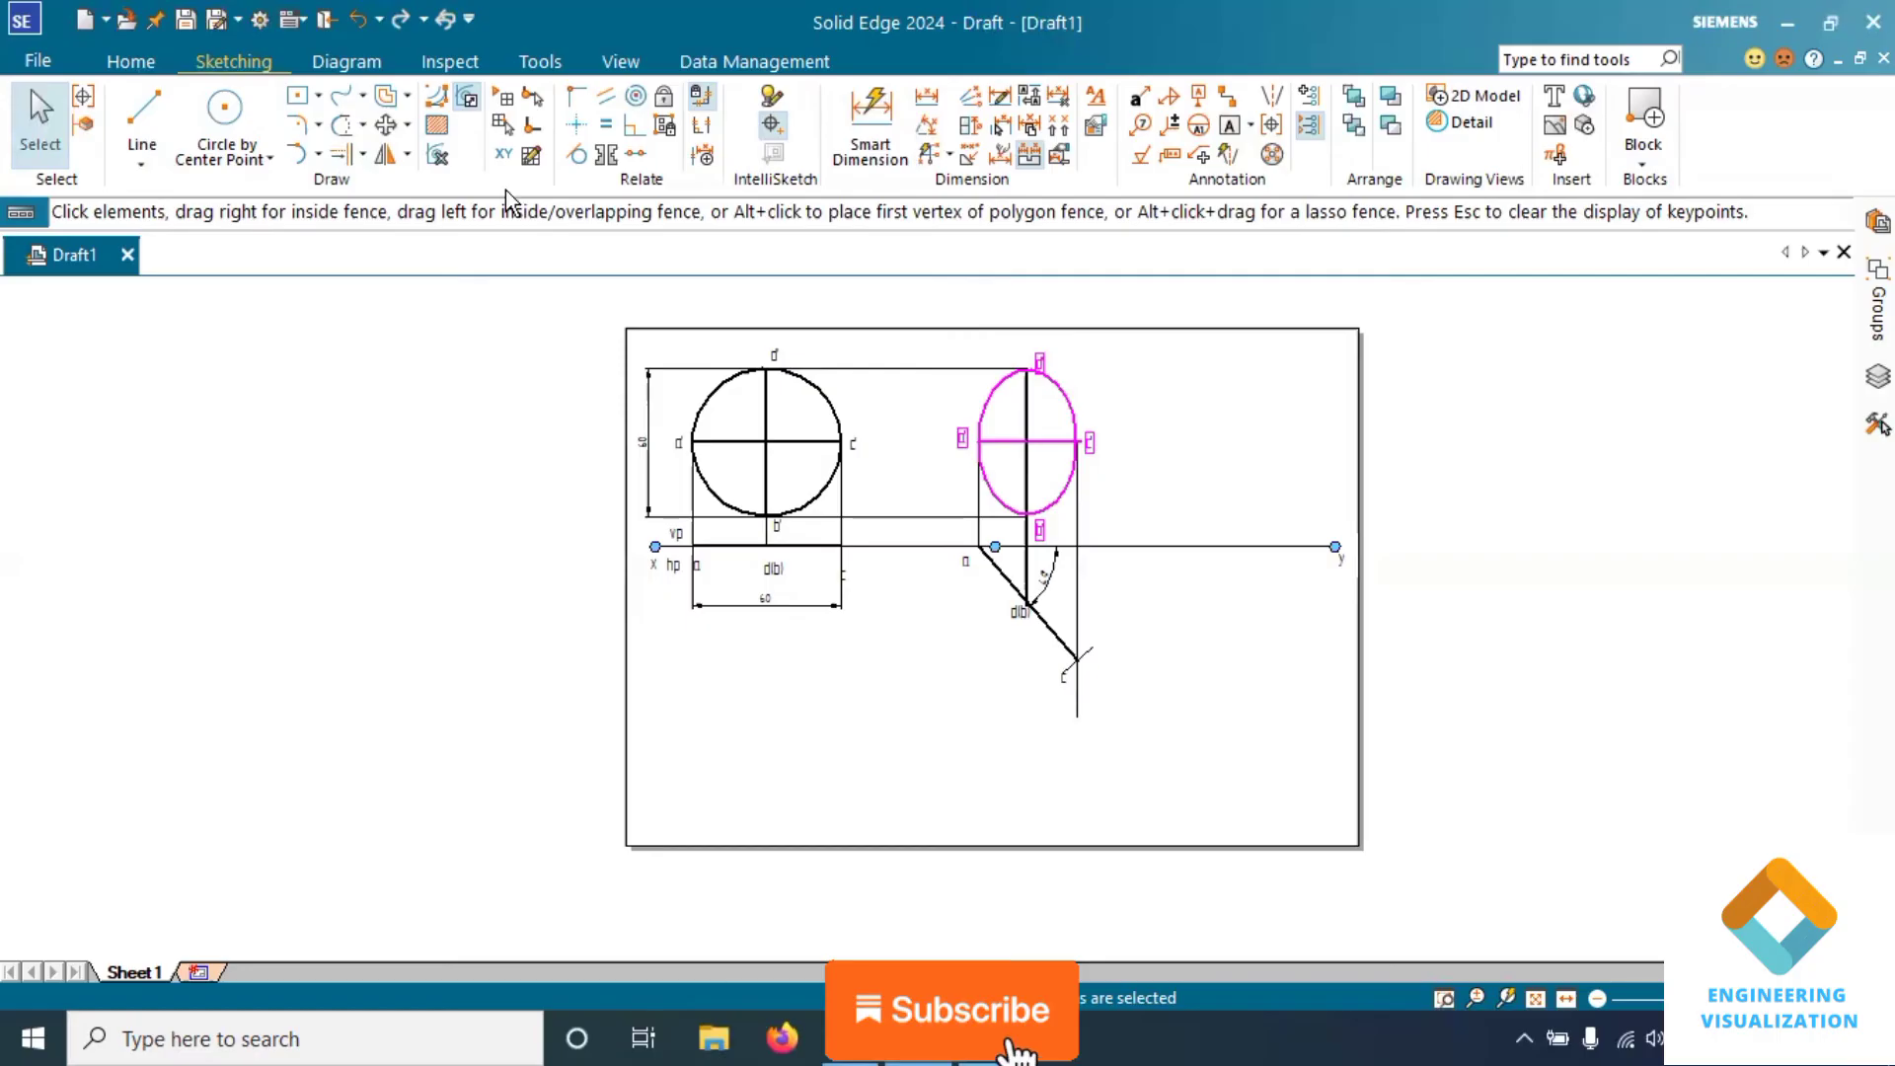
pyautogui.click(386, 125)
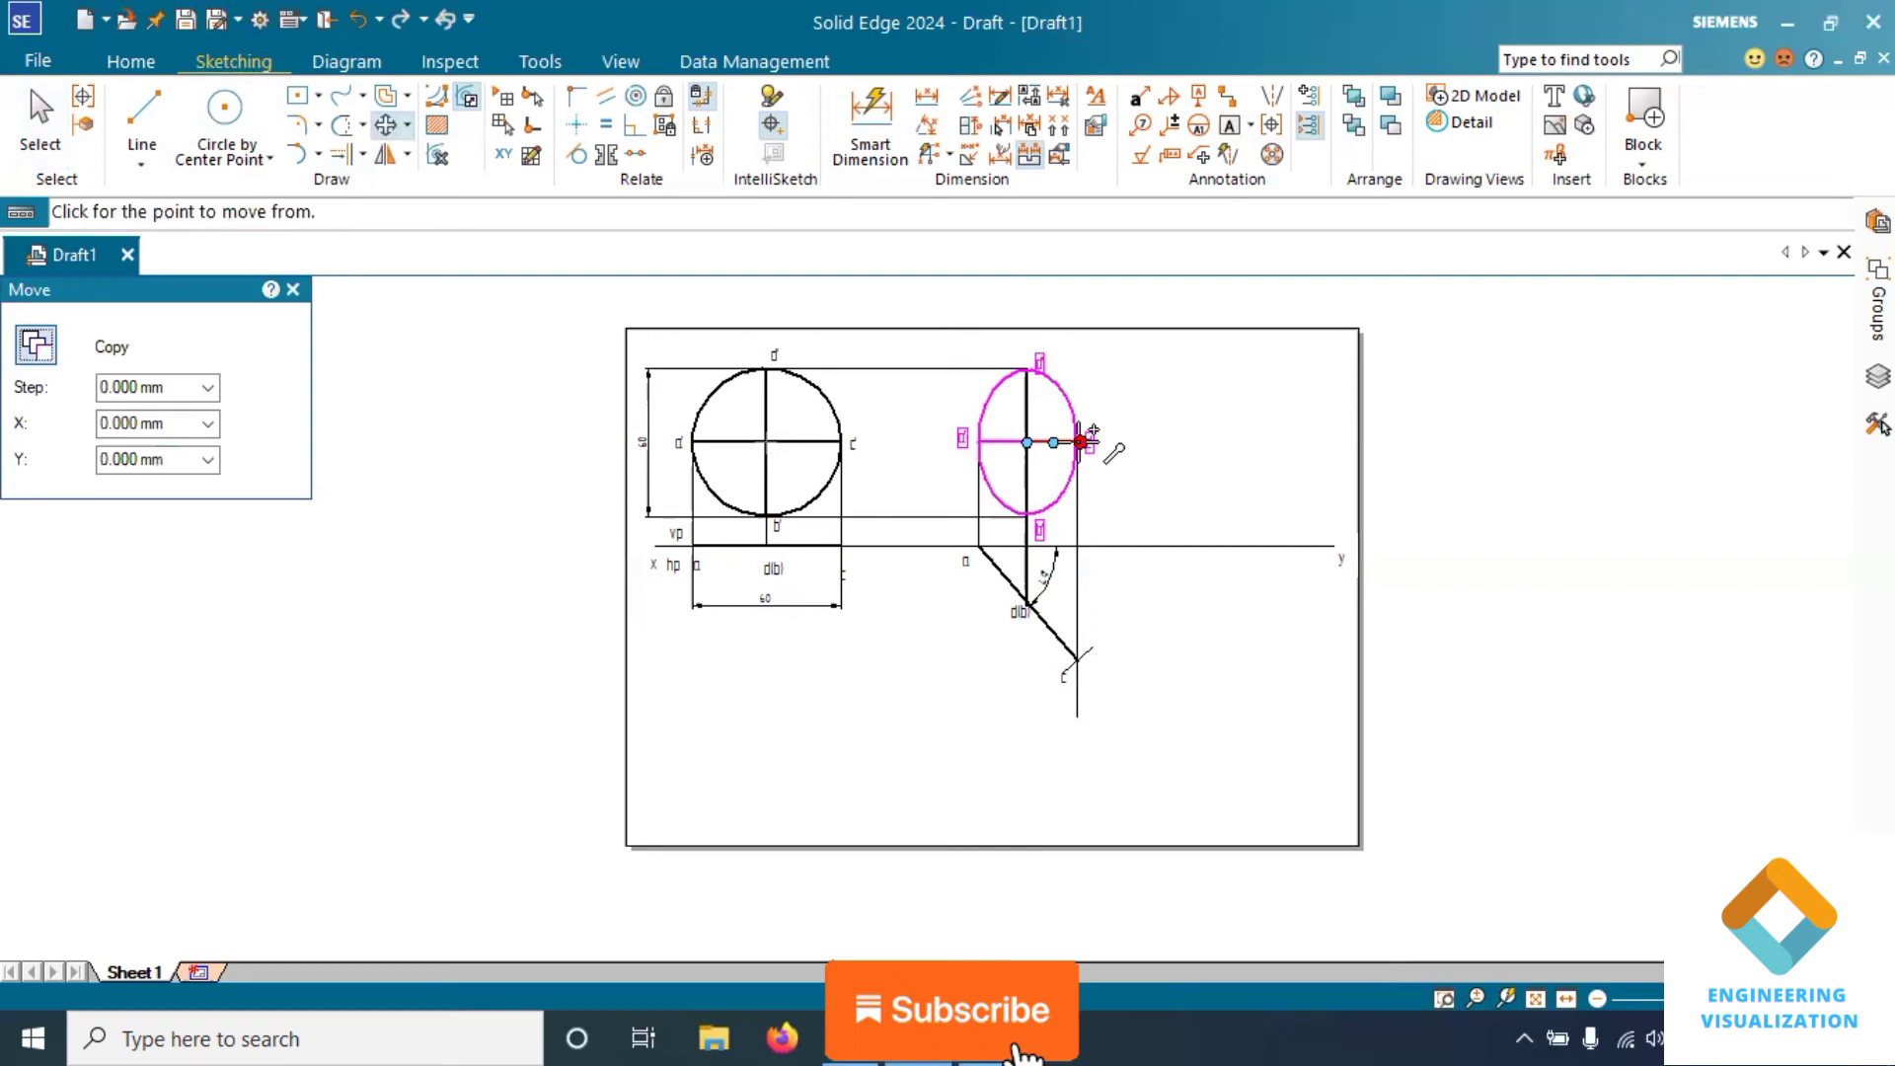
pyautogui.click(1082, 442)
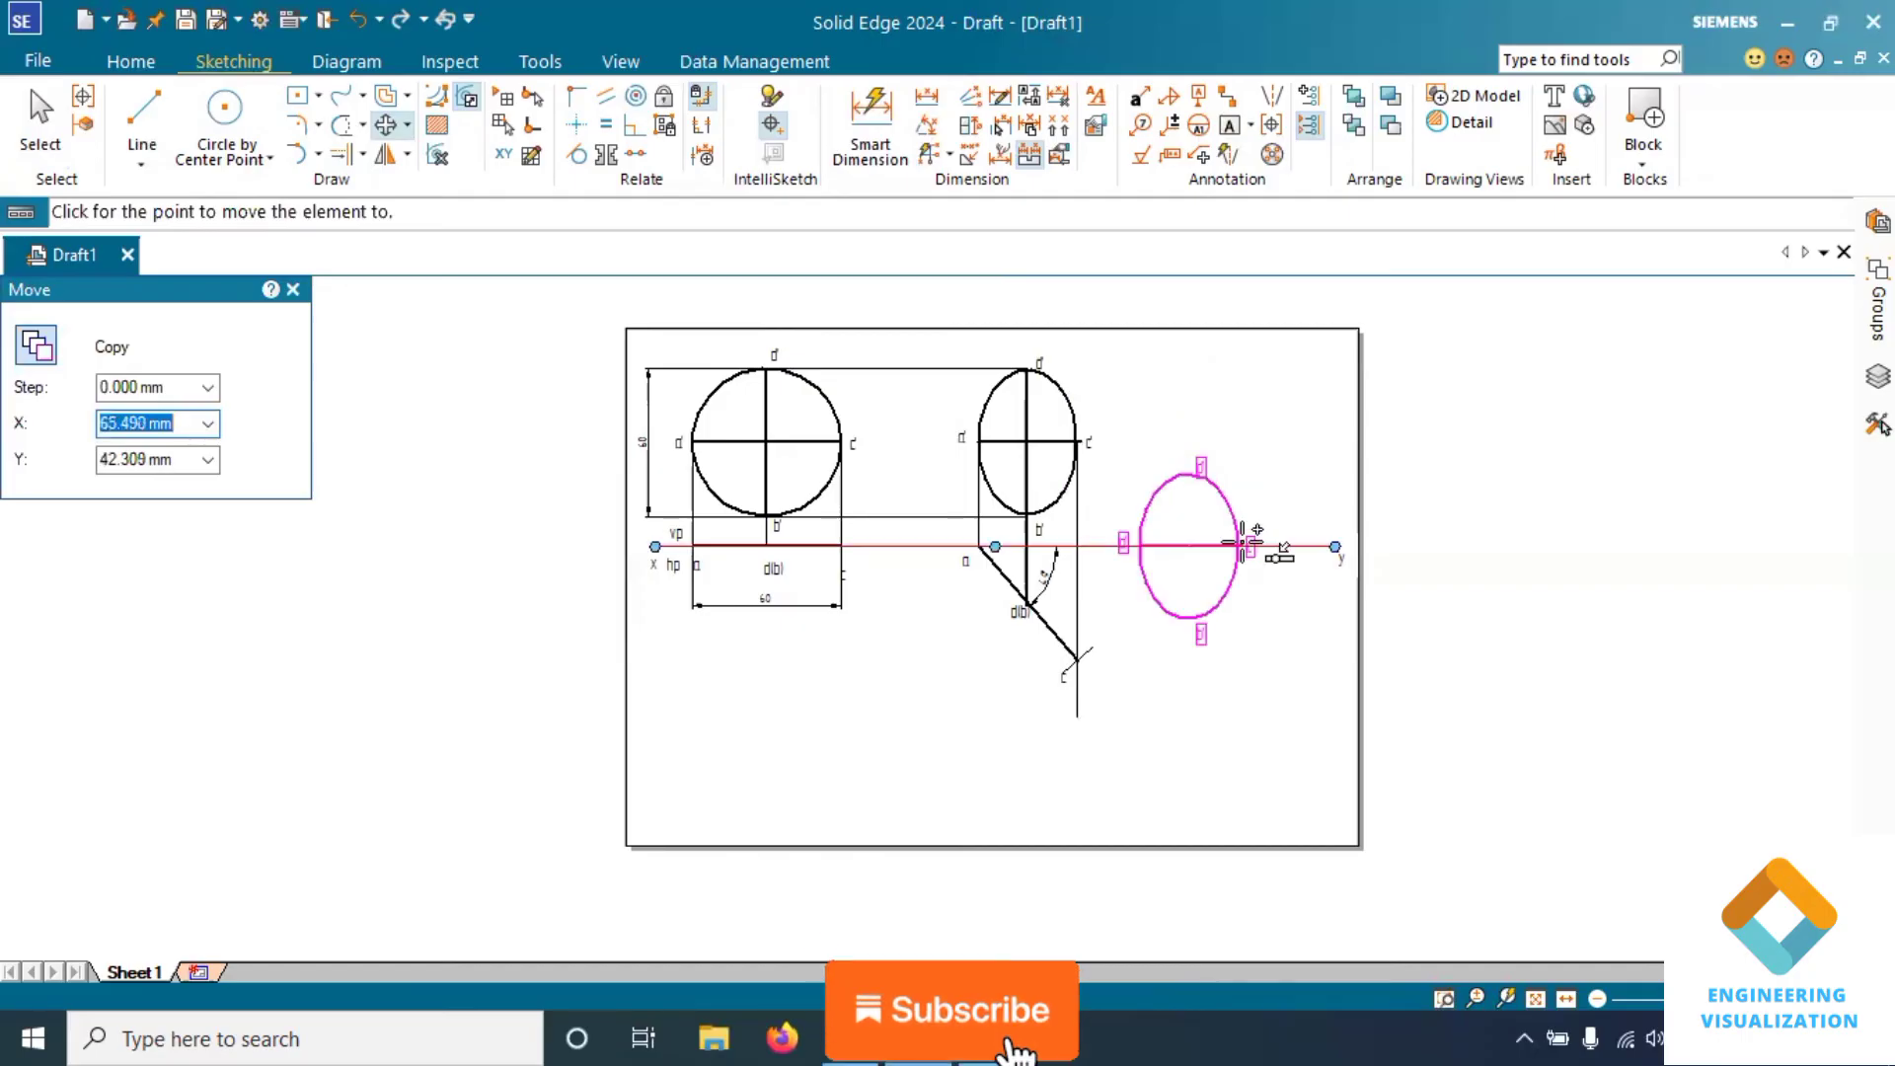
pyautogui.click(1241, 545)
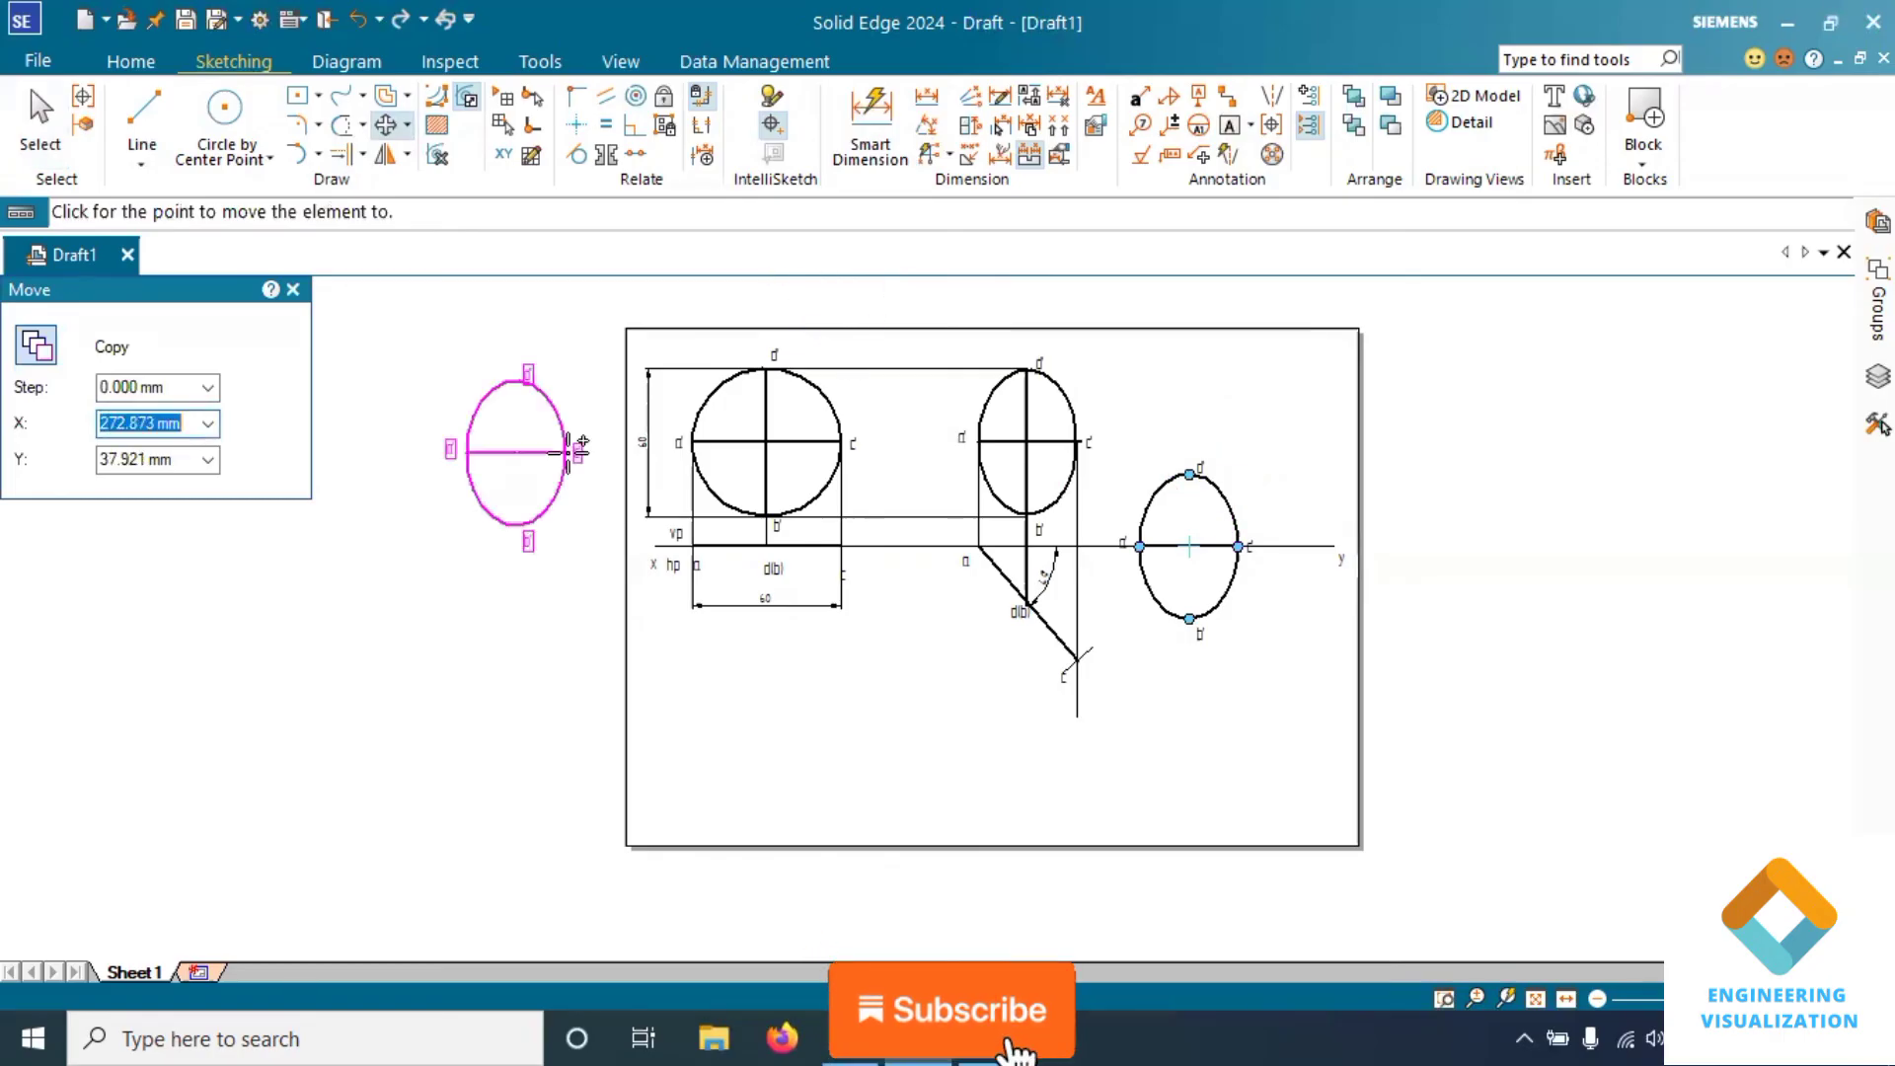
# Rotate the copied ellipse with its minor axis and labels by 90° about the axis's c' end on the XY line, without keeping the original
pyautogui.press('Escape')
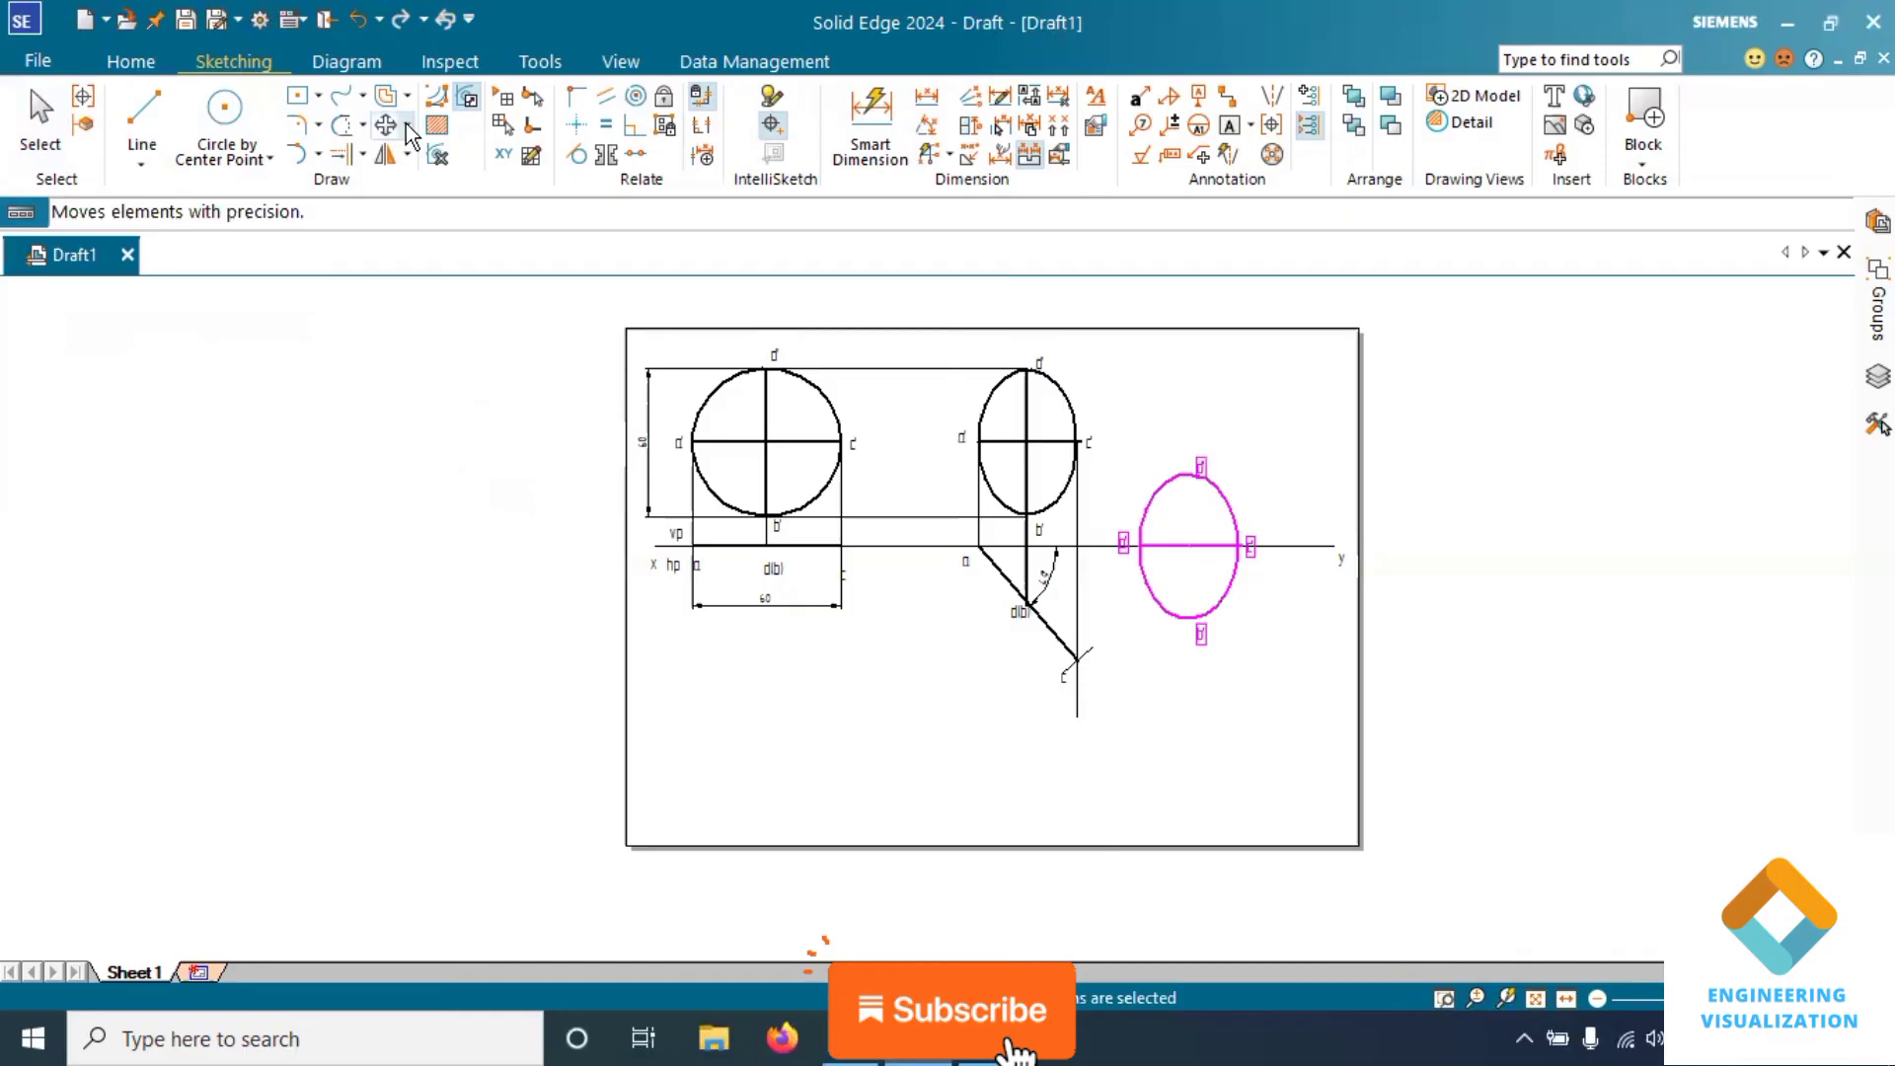
pyautogui.click(407, 125)
pyautogui.click(417, 187)
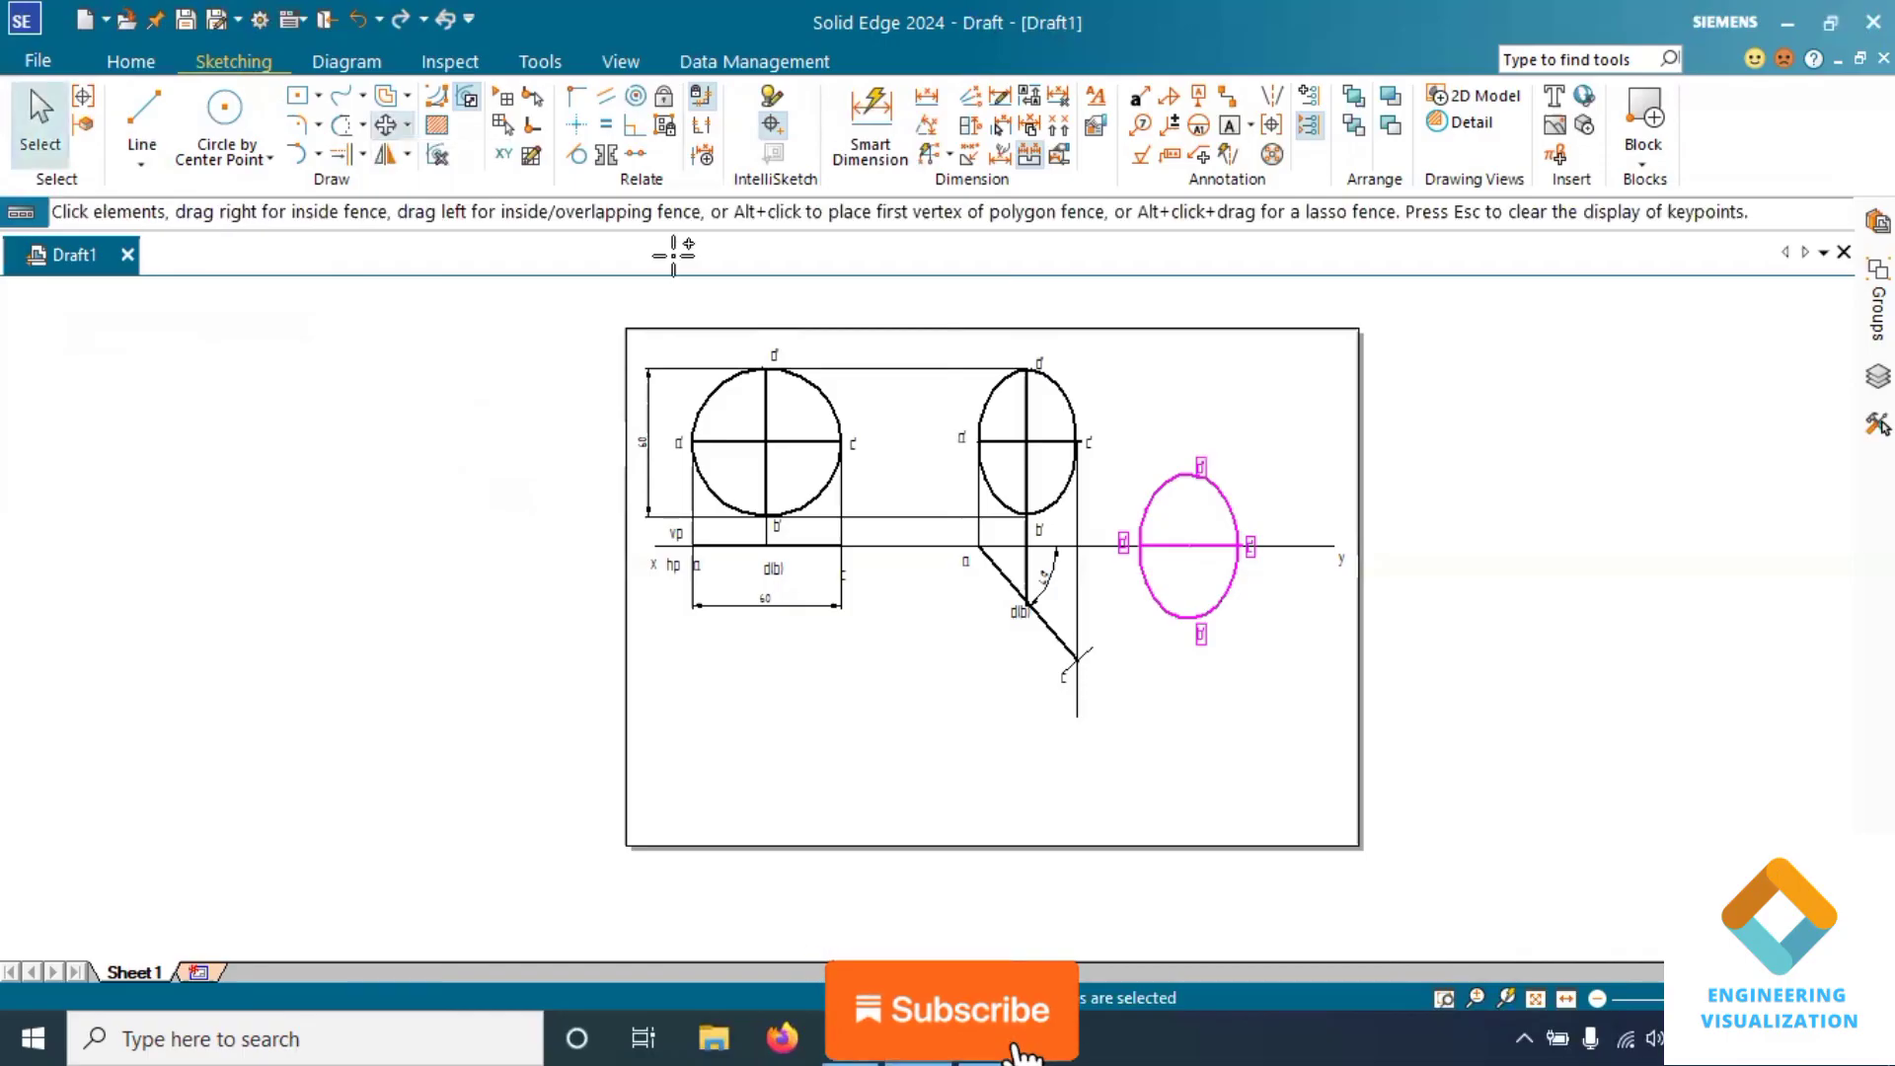
pyautogui.click(1239, 545)
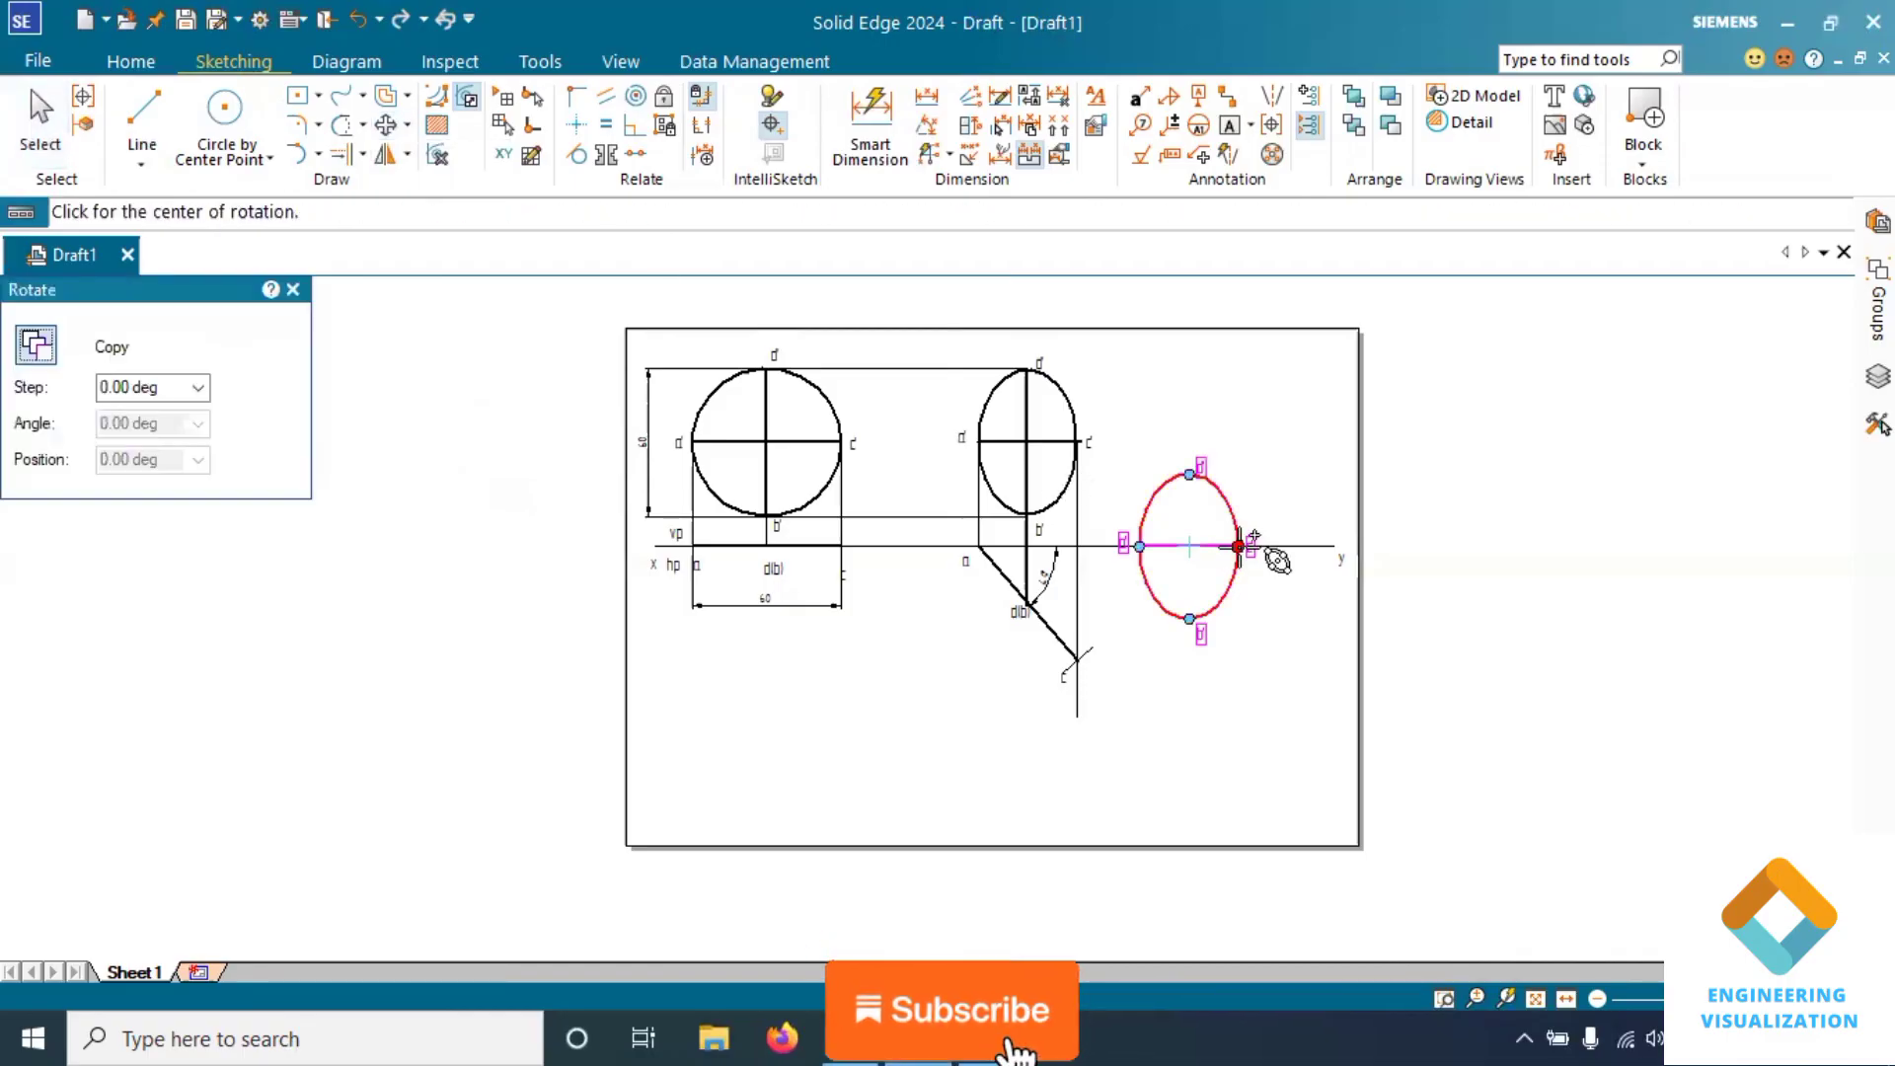
pyautogui.click(1189, 546)
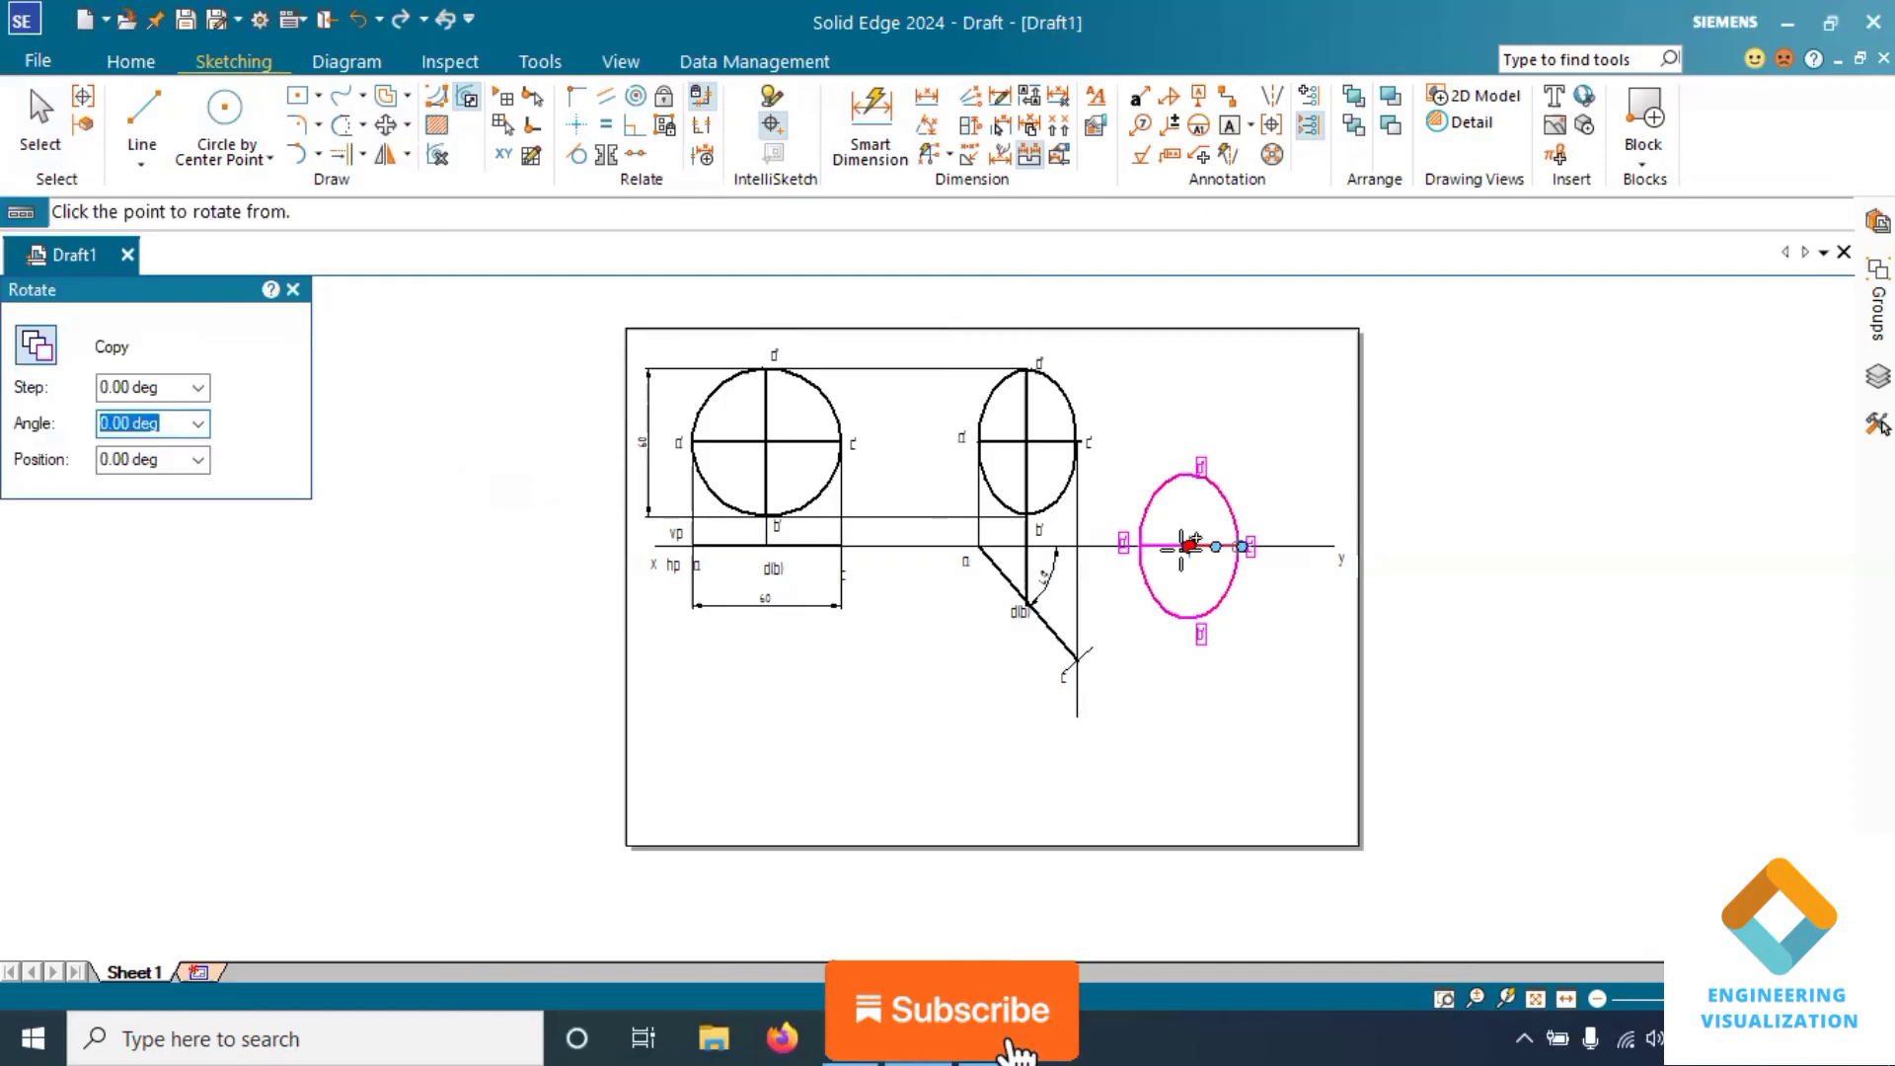
pyautogui.click(1141, 546)
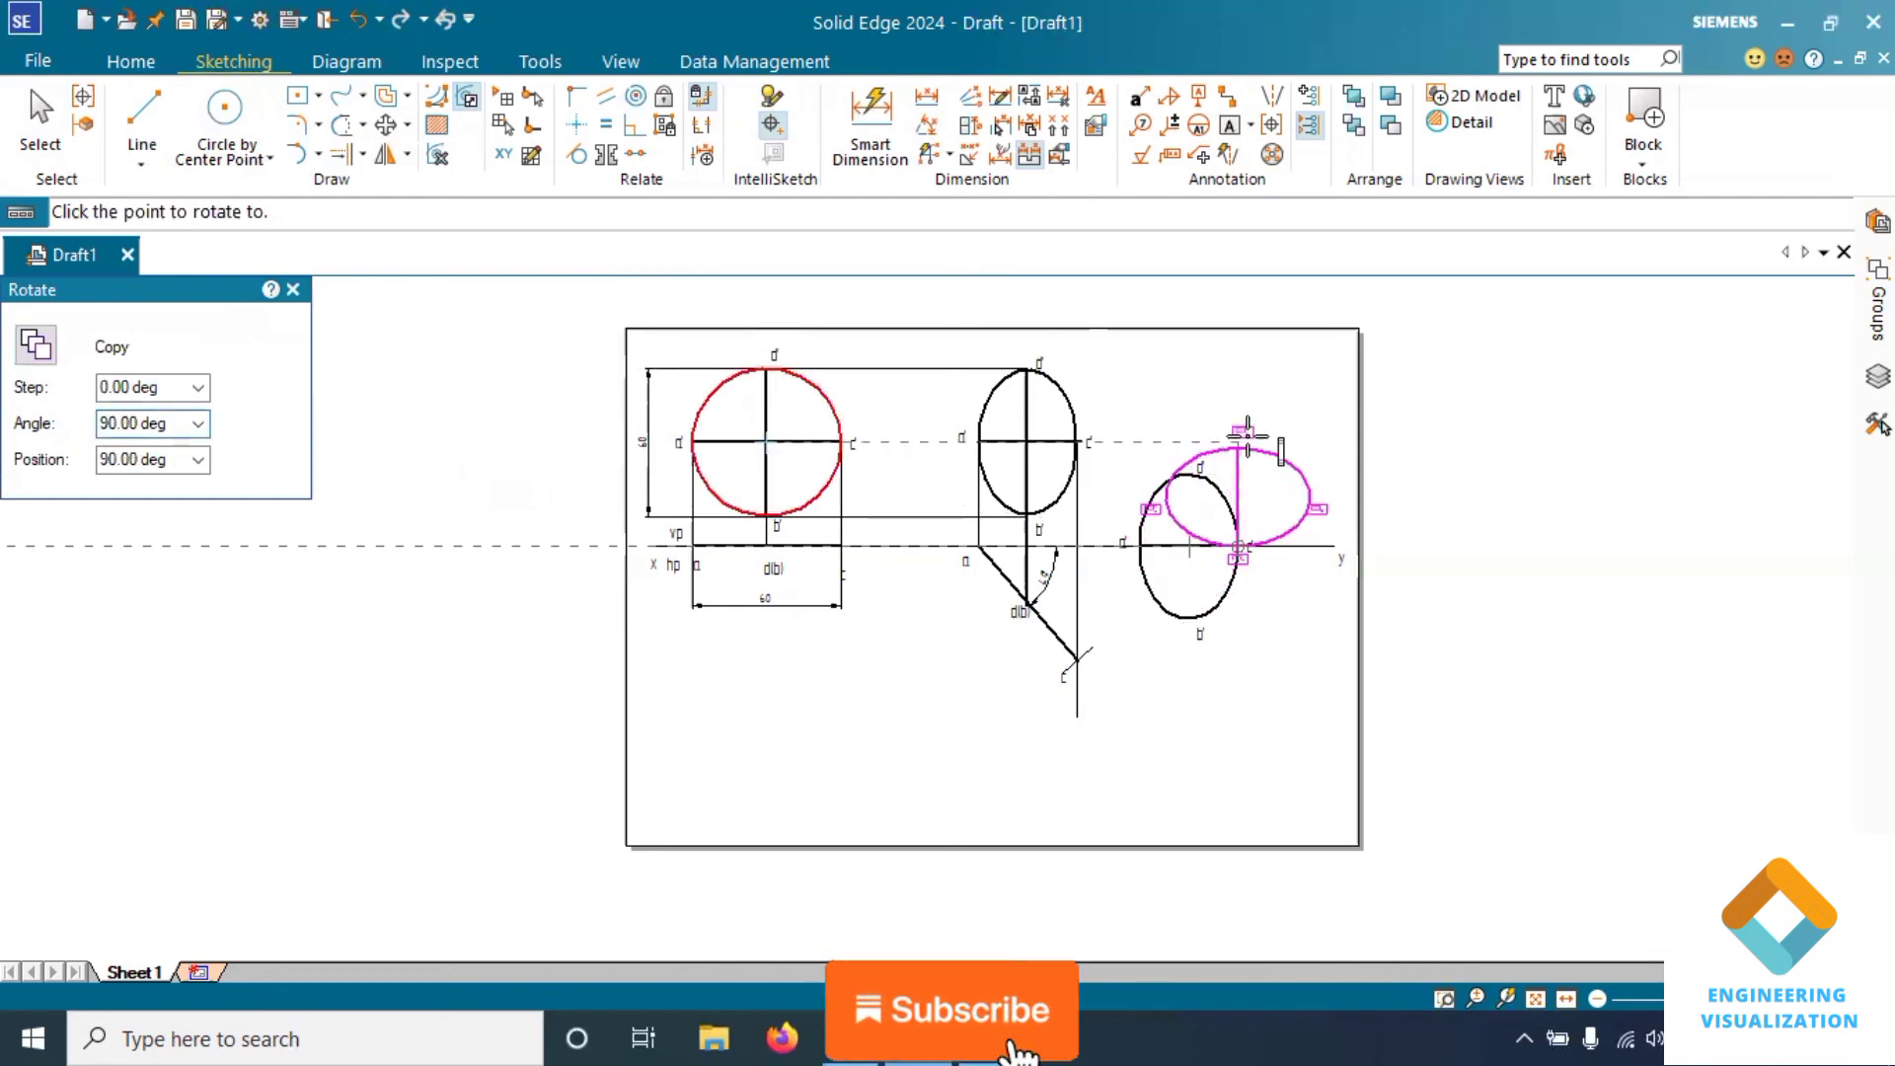
pyautogui.click(1249, 435)
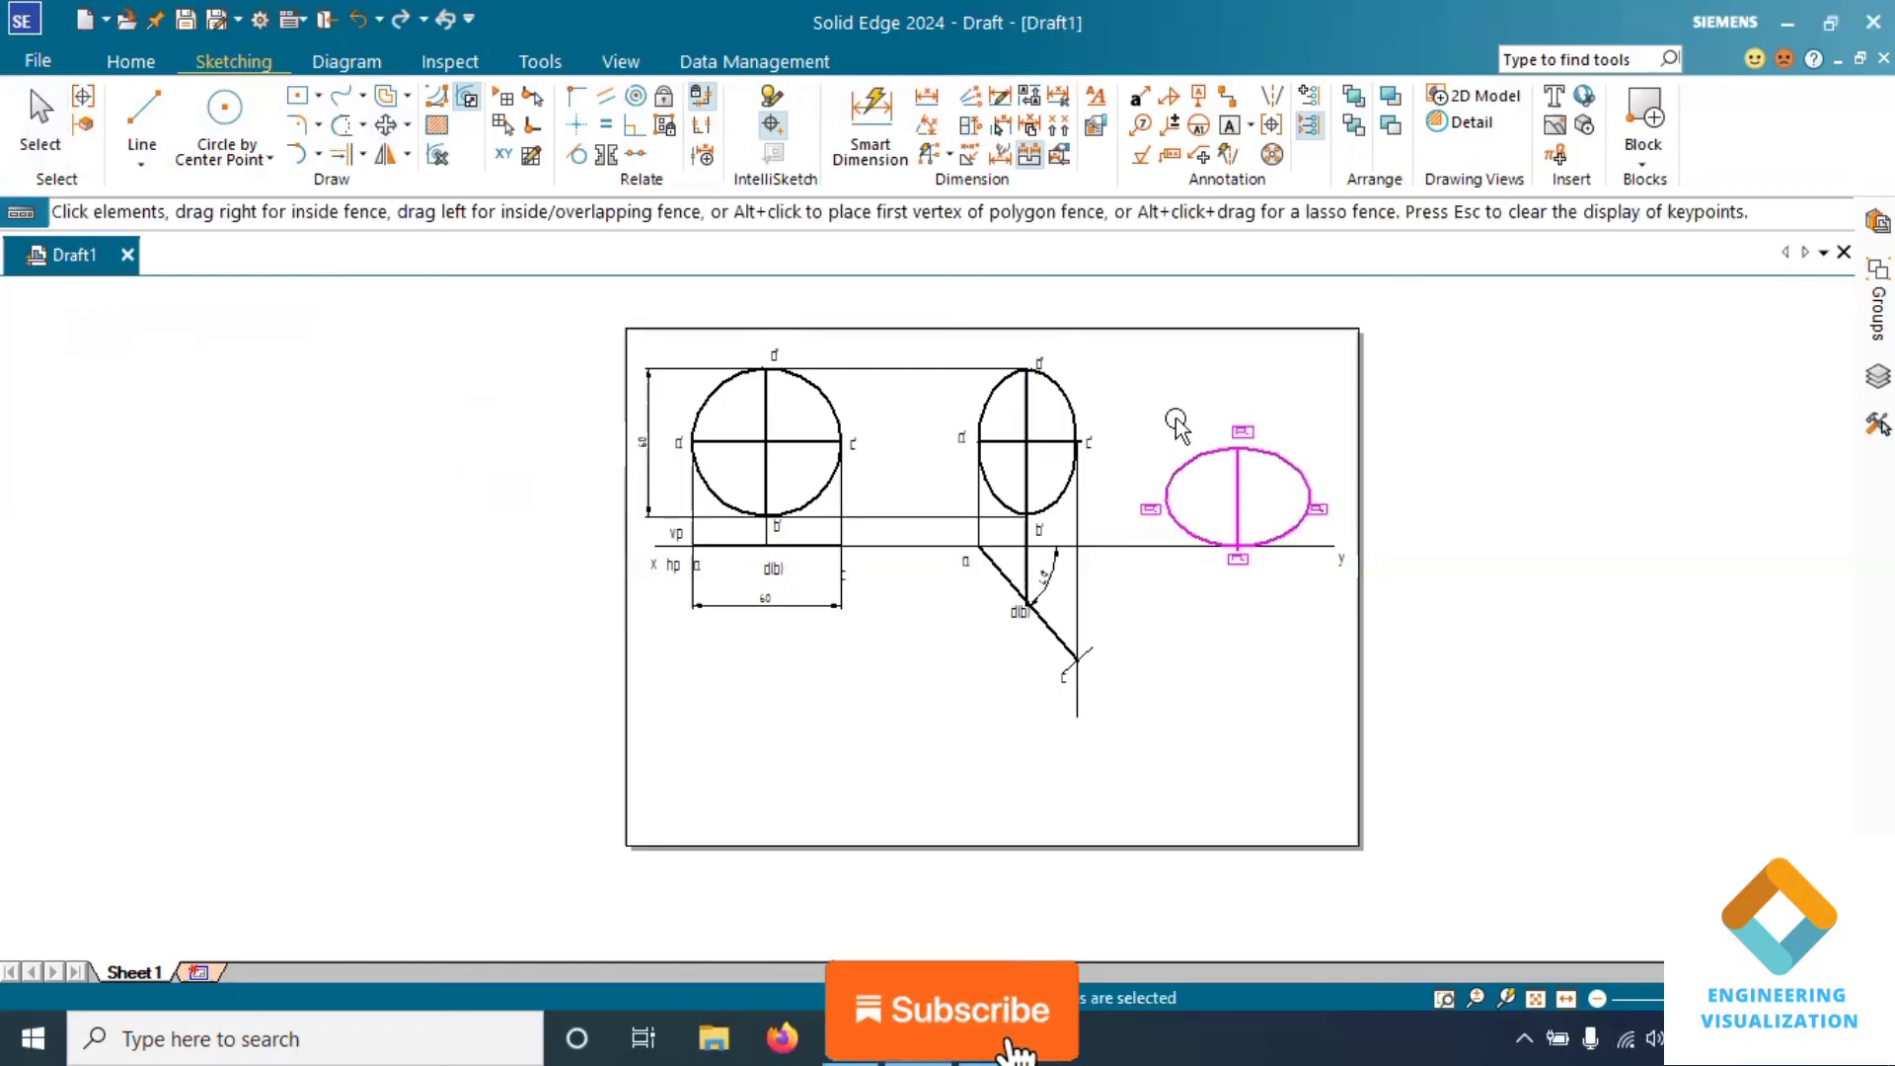
pyautogui.press('Escape')
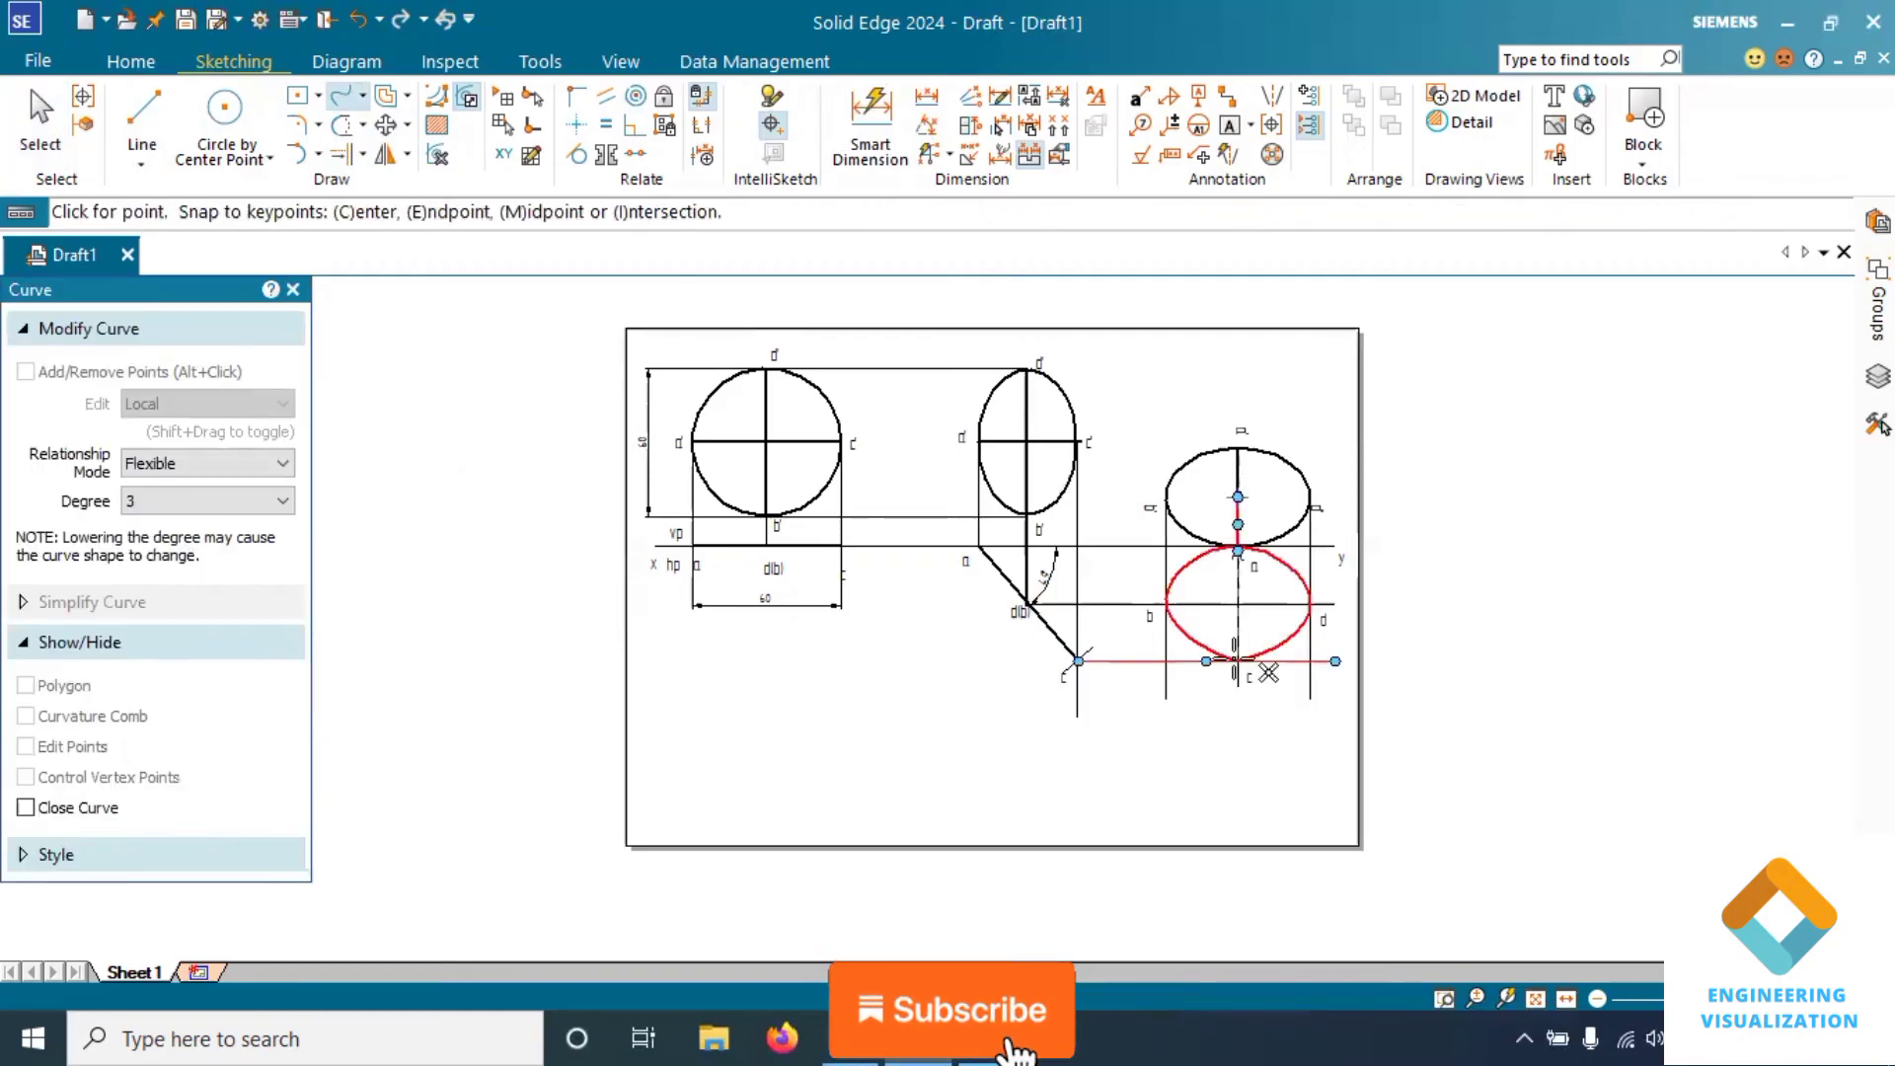
# Draw the final top-view curve below the XY line through projector intersections c, b, a and d, and end it back at c
pyautogui.click(1236, 660)
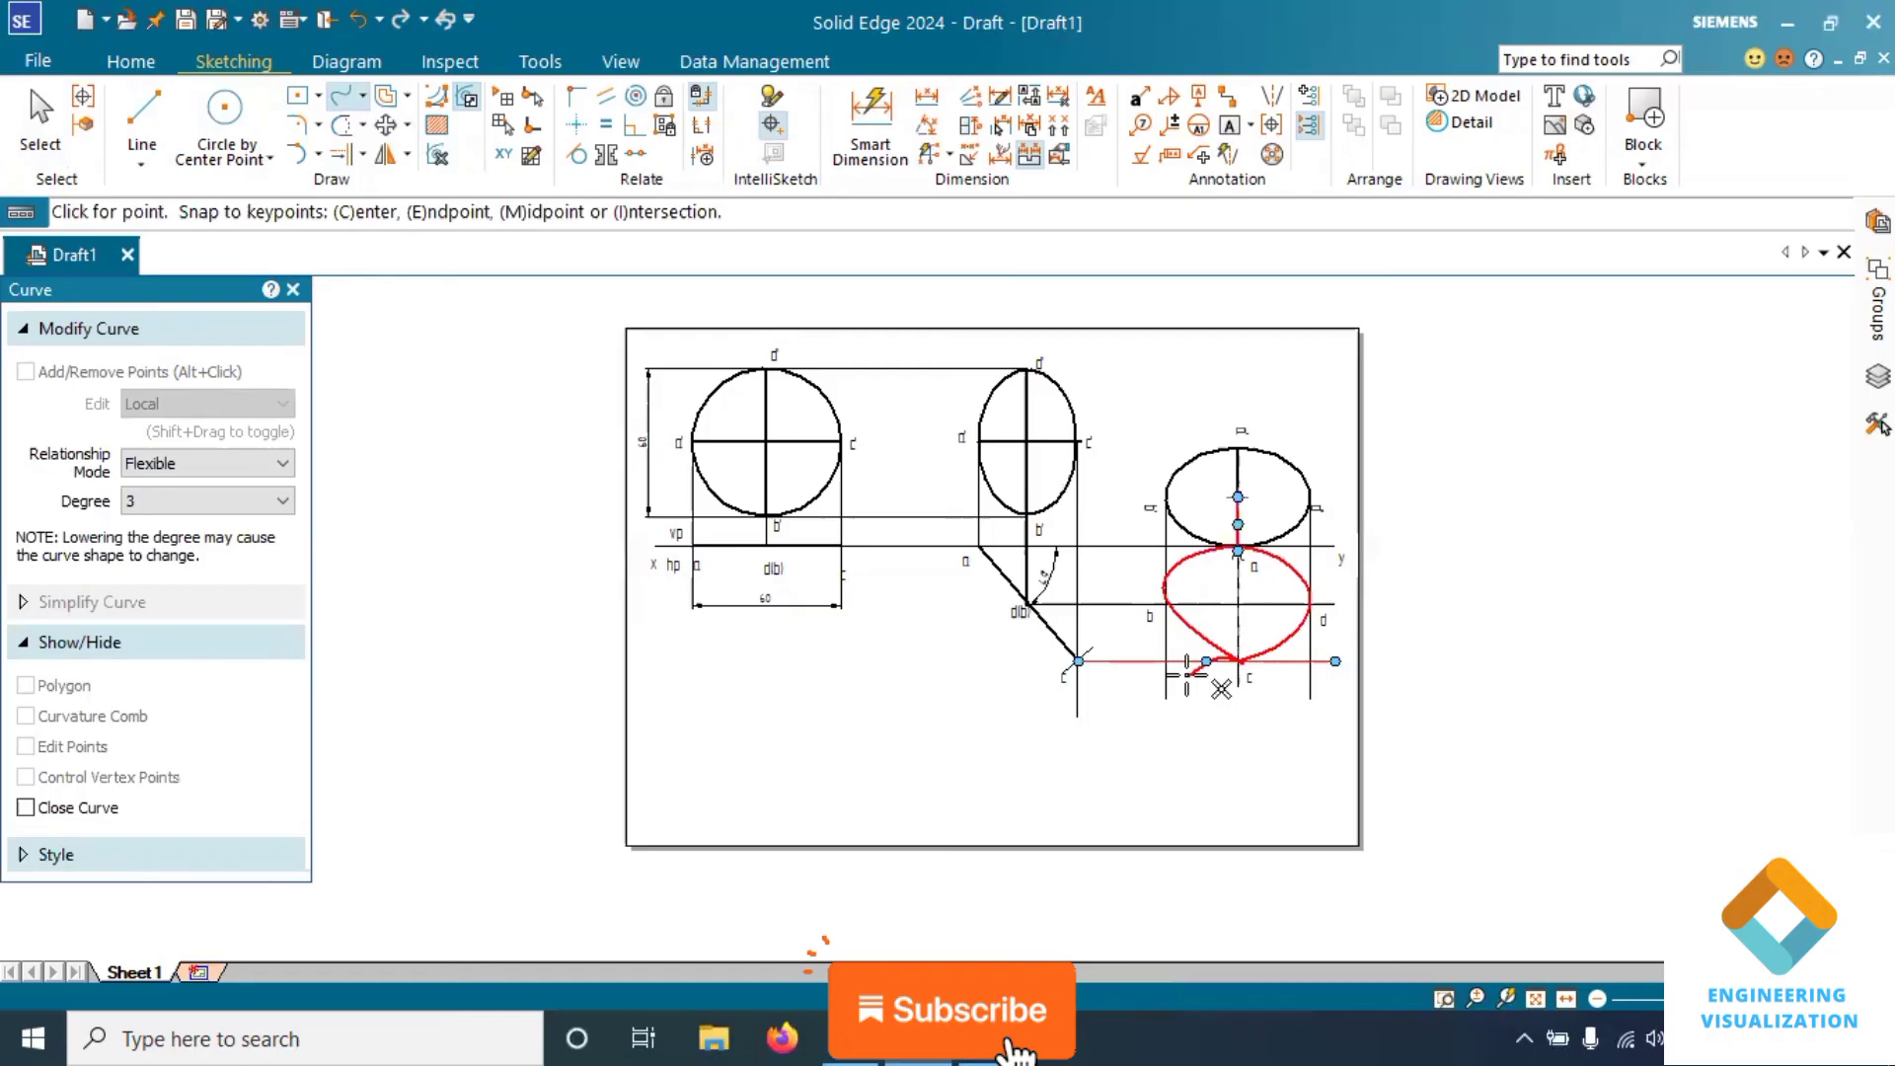
pyautogui.press('Escape')
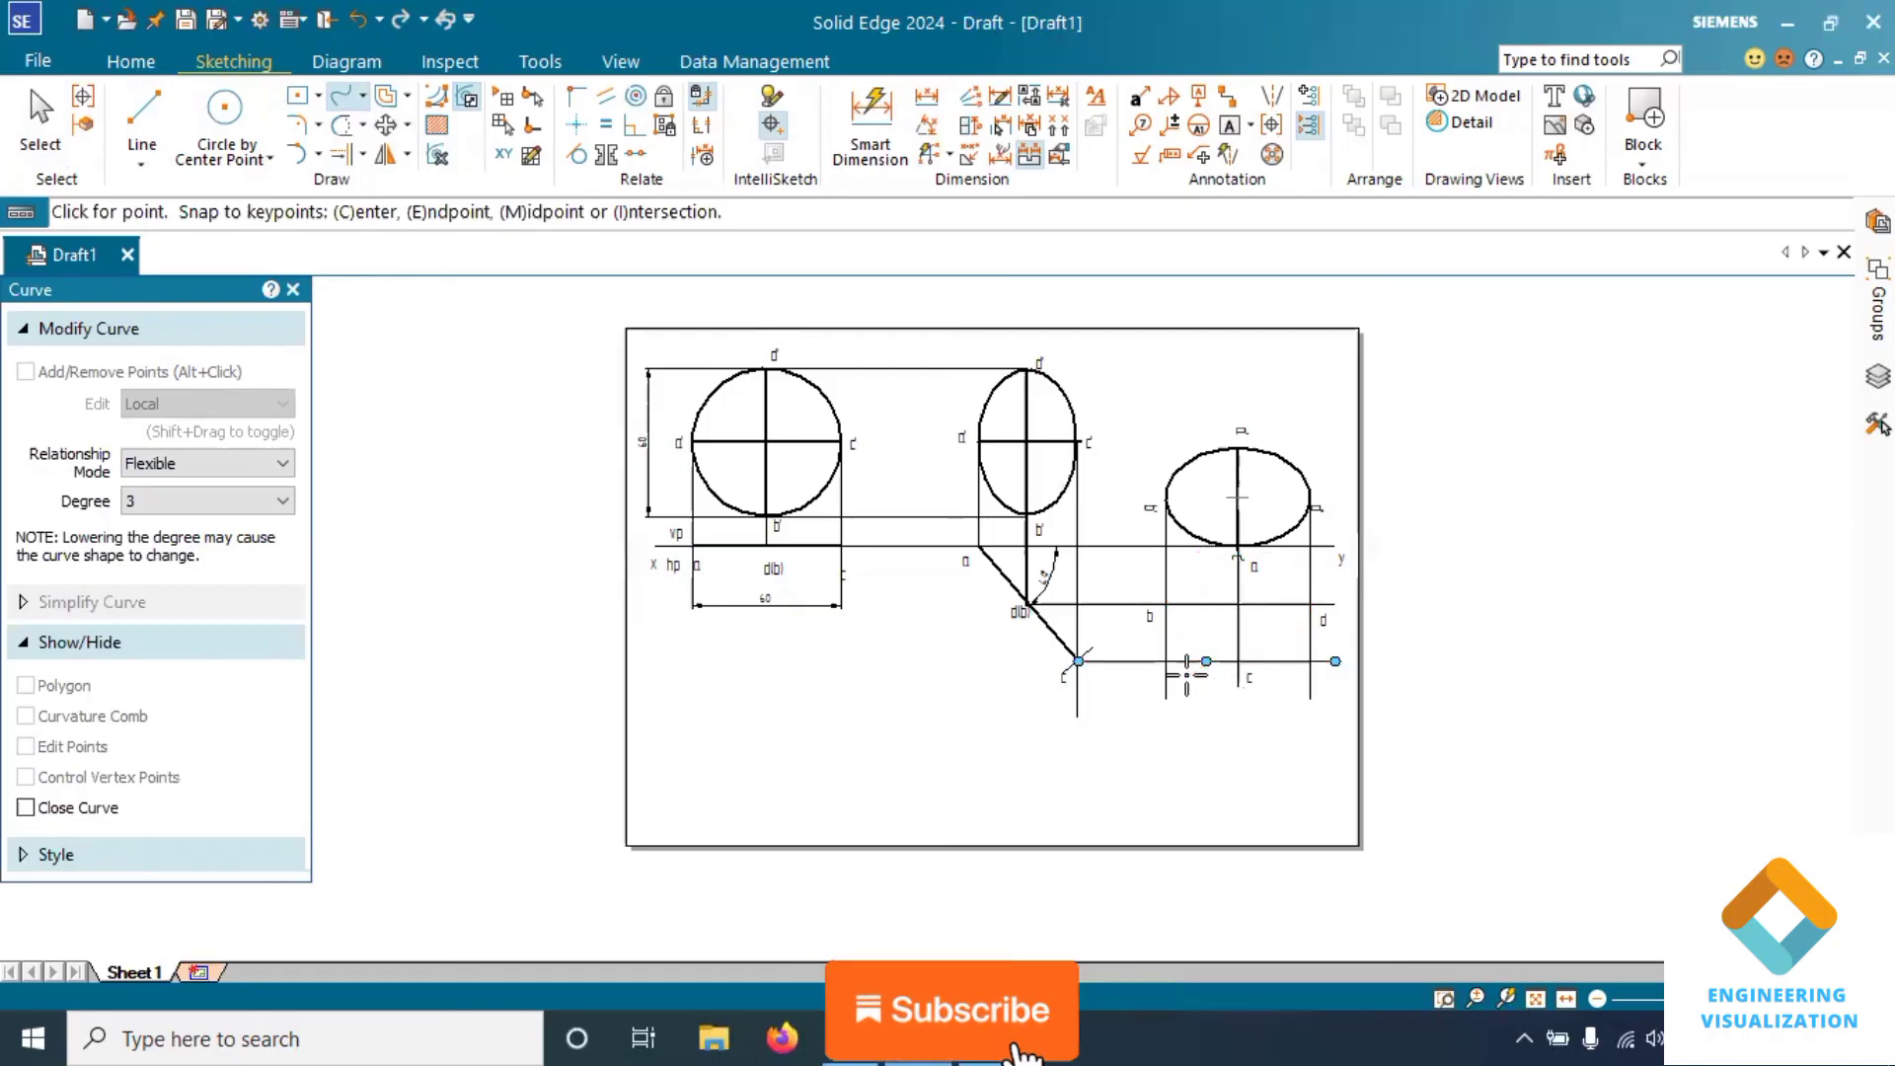
pyautogui.click(1238, 550)
pyautogui.click(1238, 619)
pyautogui.click(1238, 687)
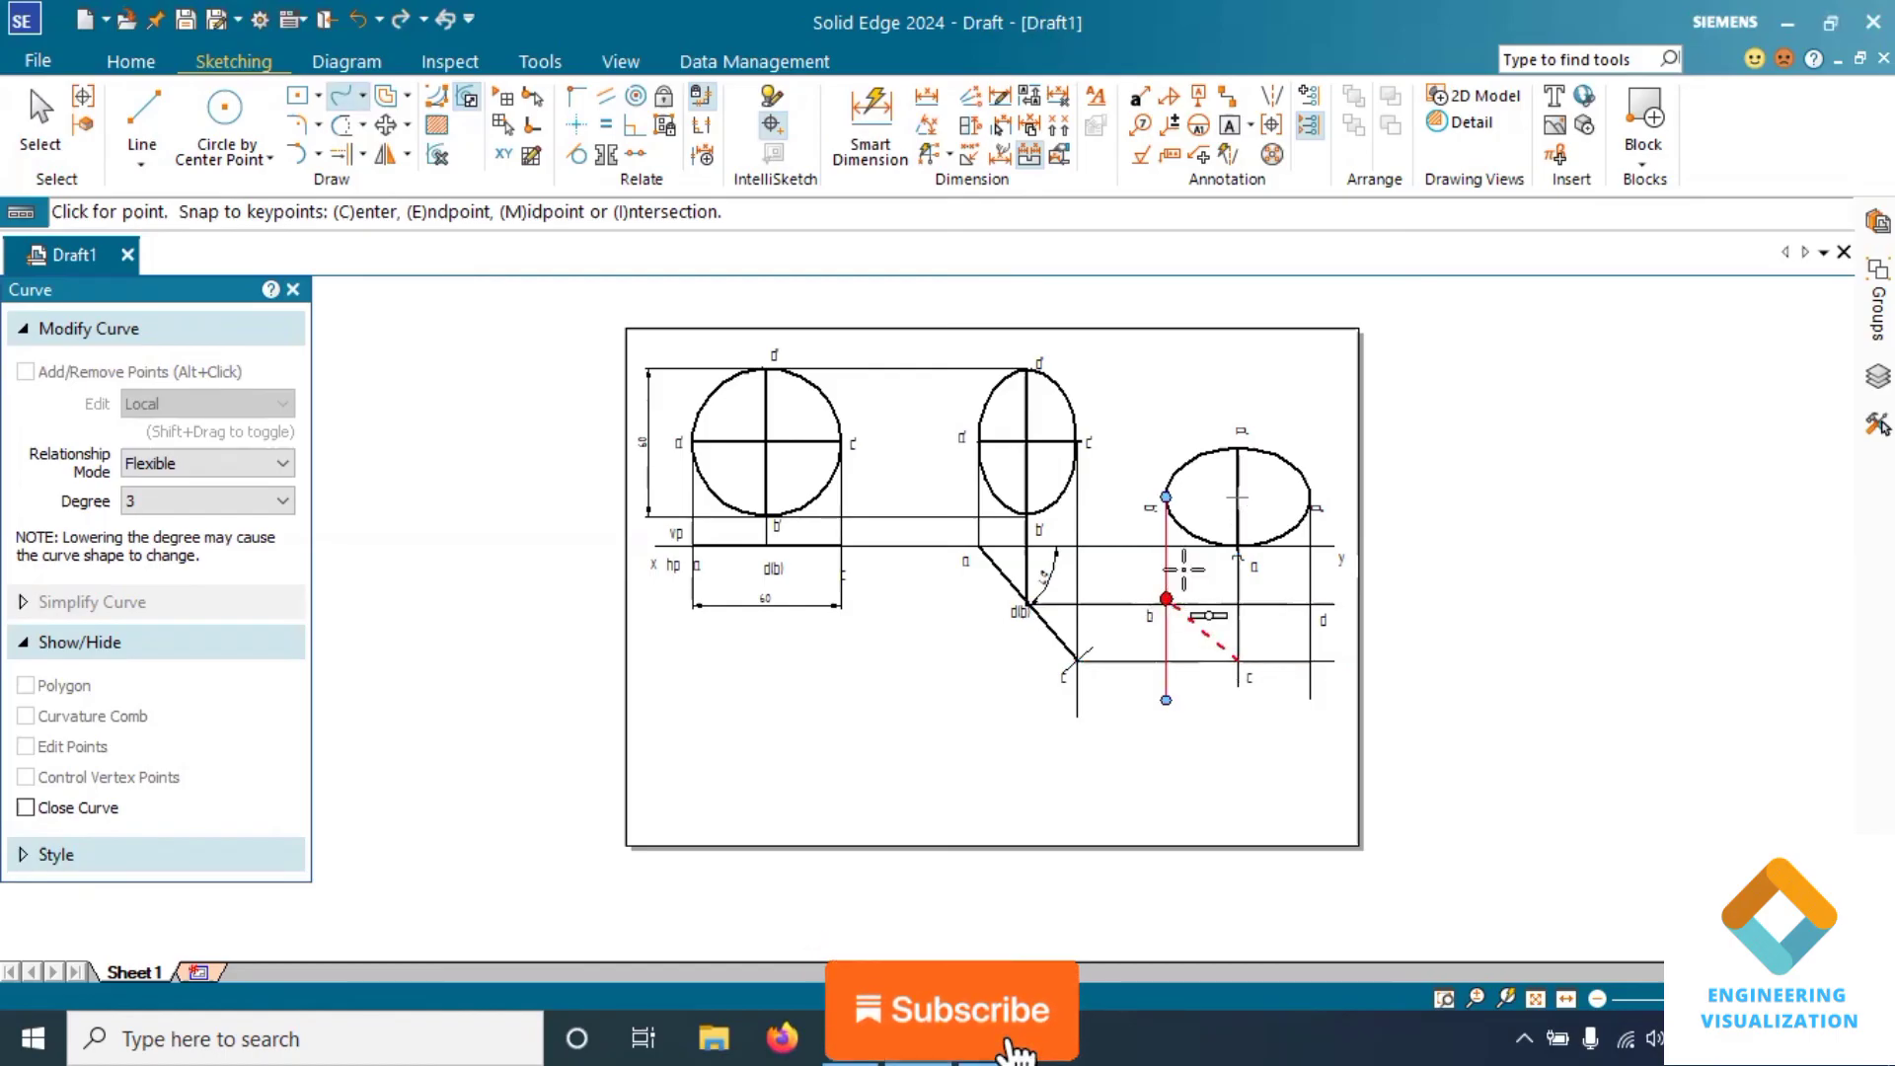
pyautogui.click(1167, 598)
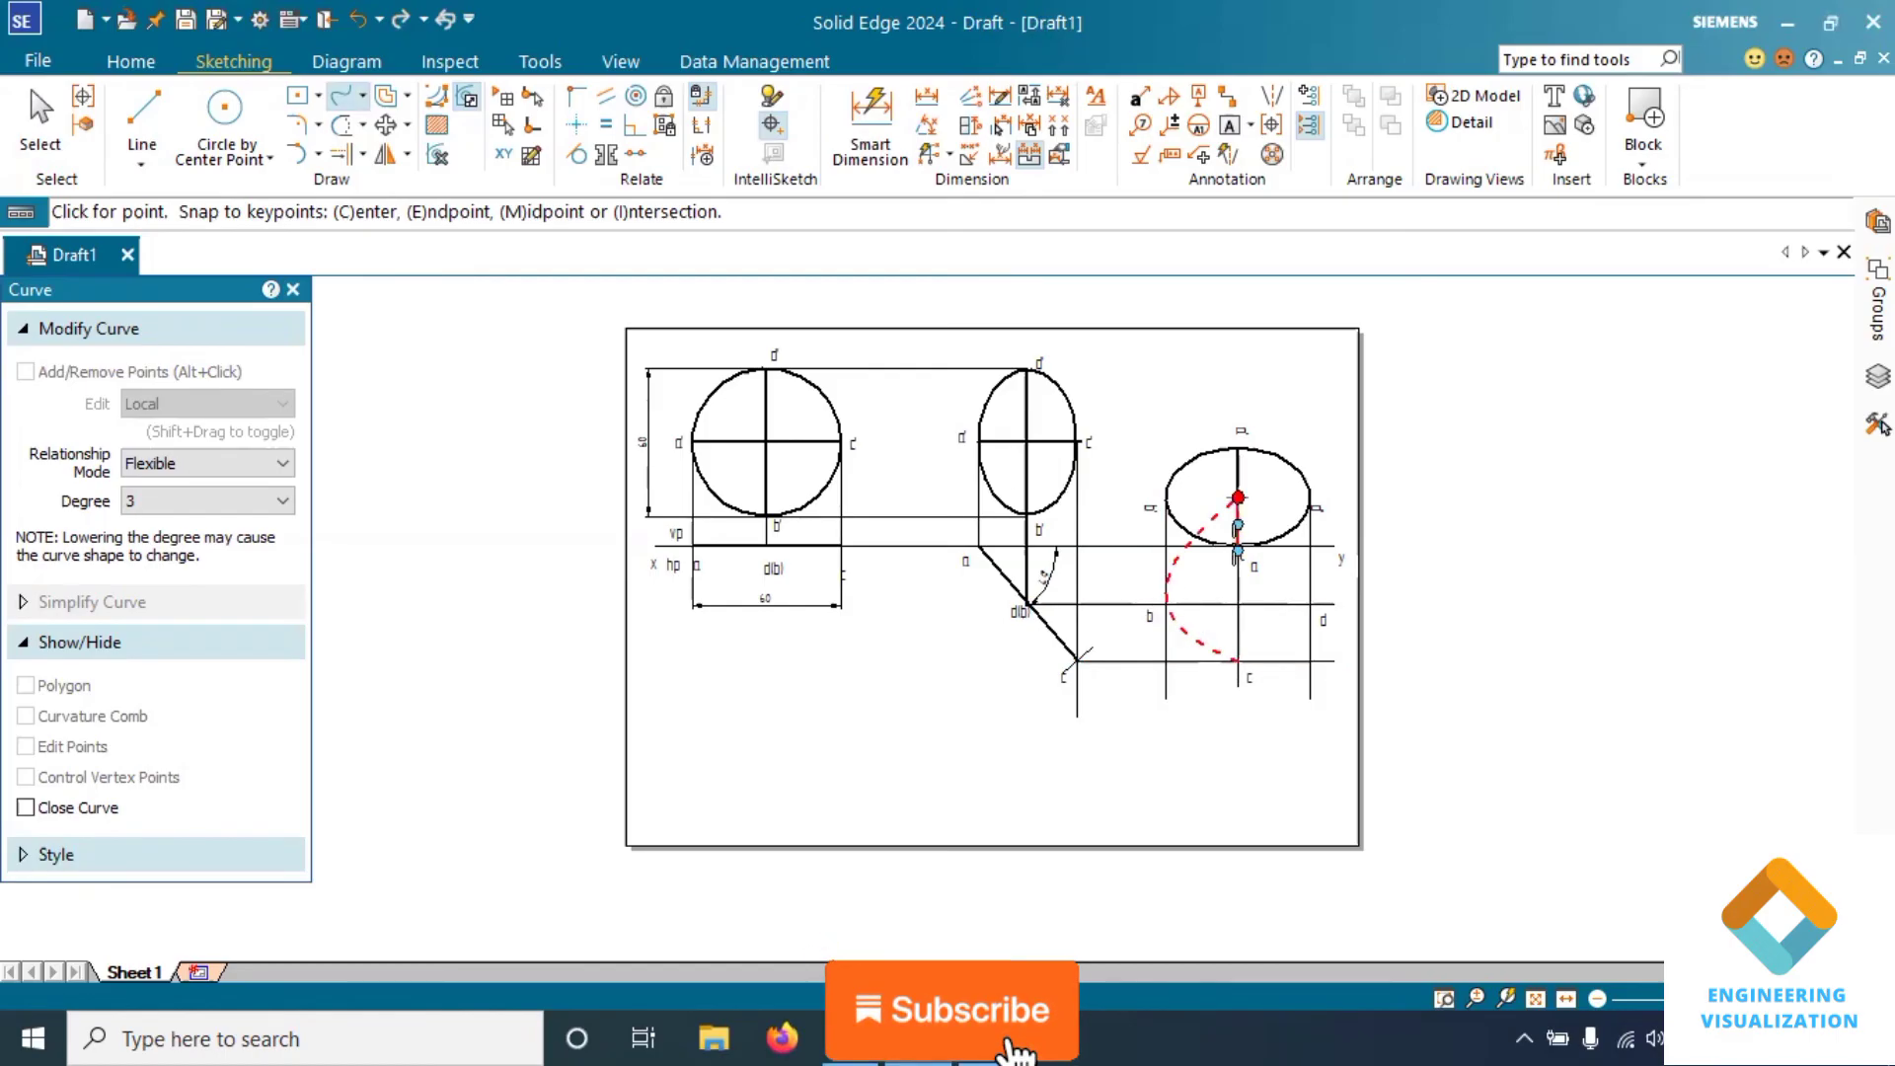
pyautogui.click(1238, 546)
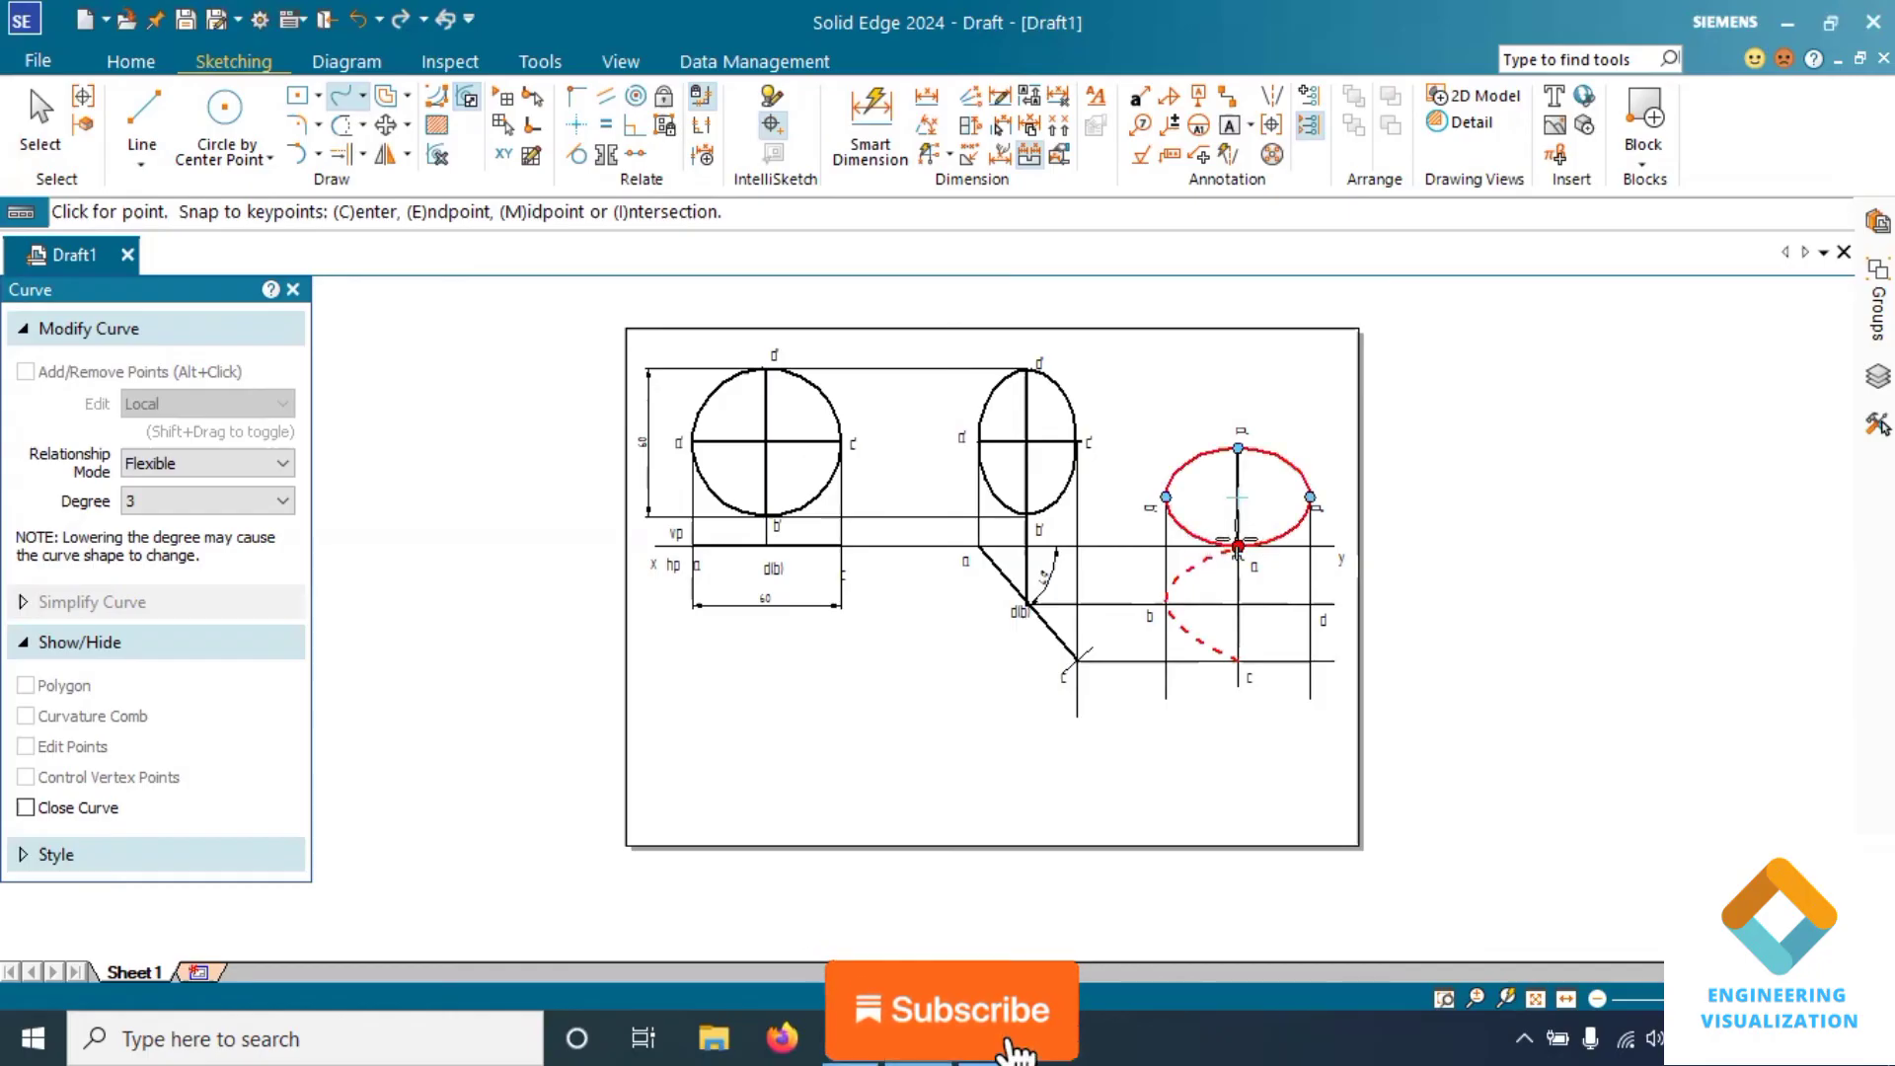
pyautogui.click(1310, 599)
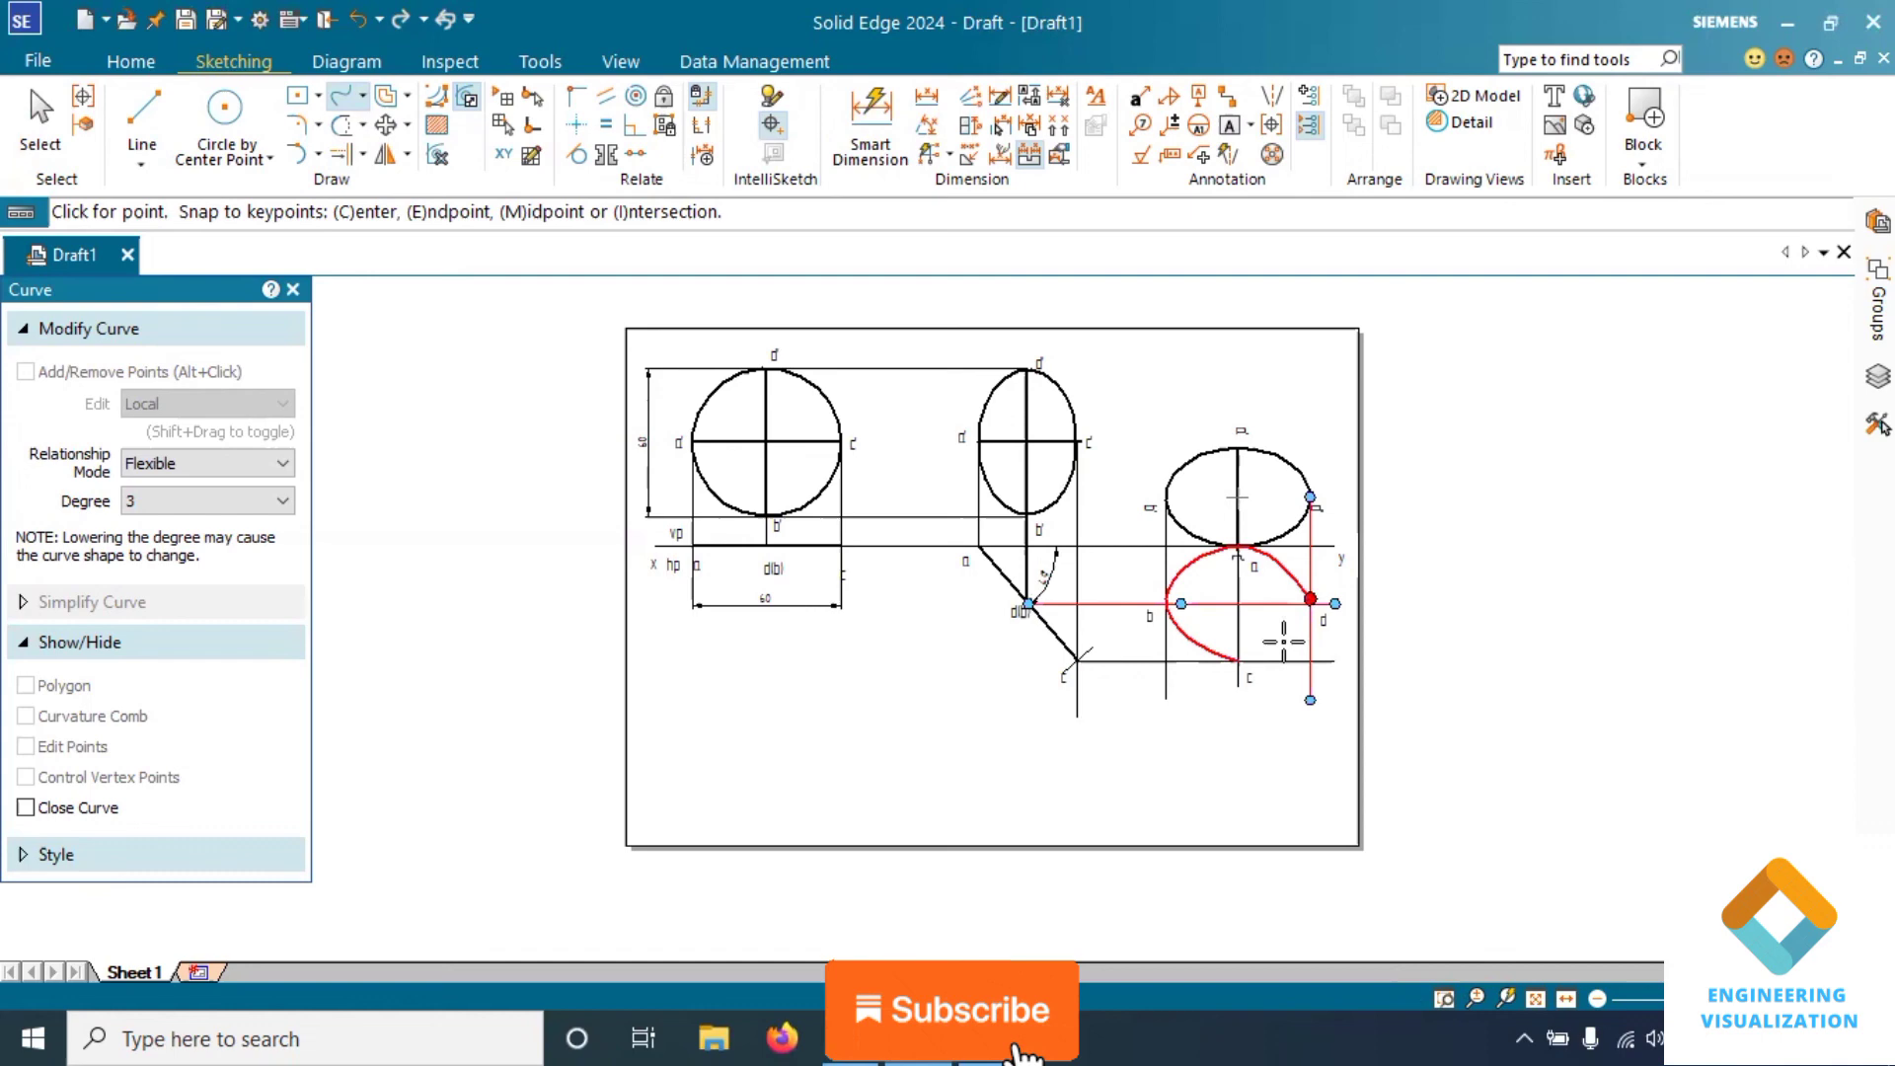
pyautogui.click(1239, 658)
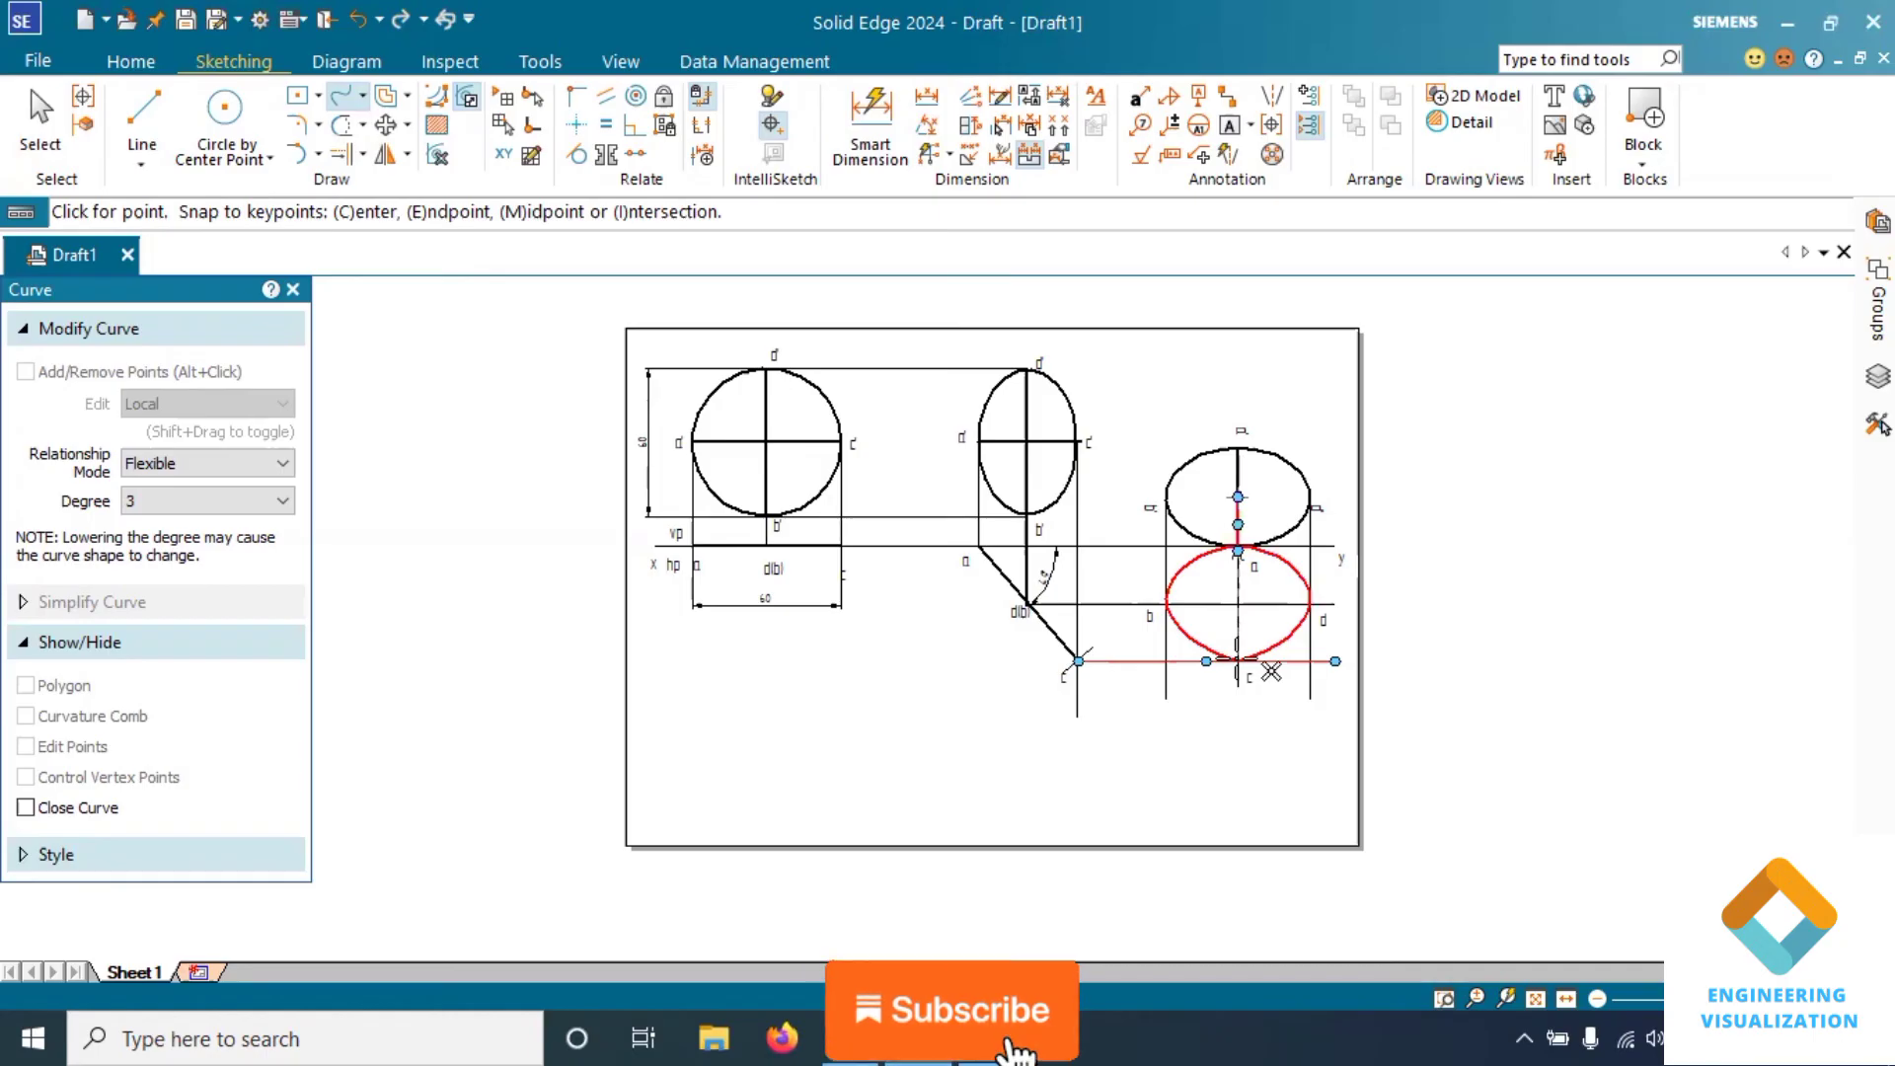
pyautogui.click(1238, 660)
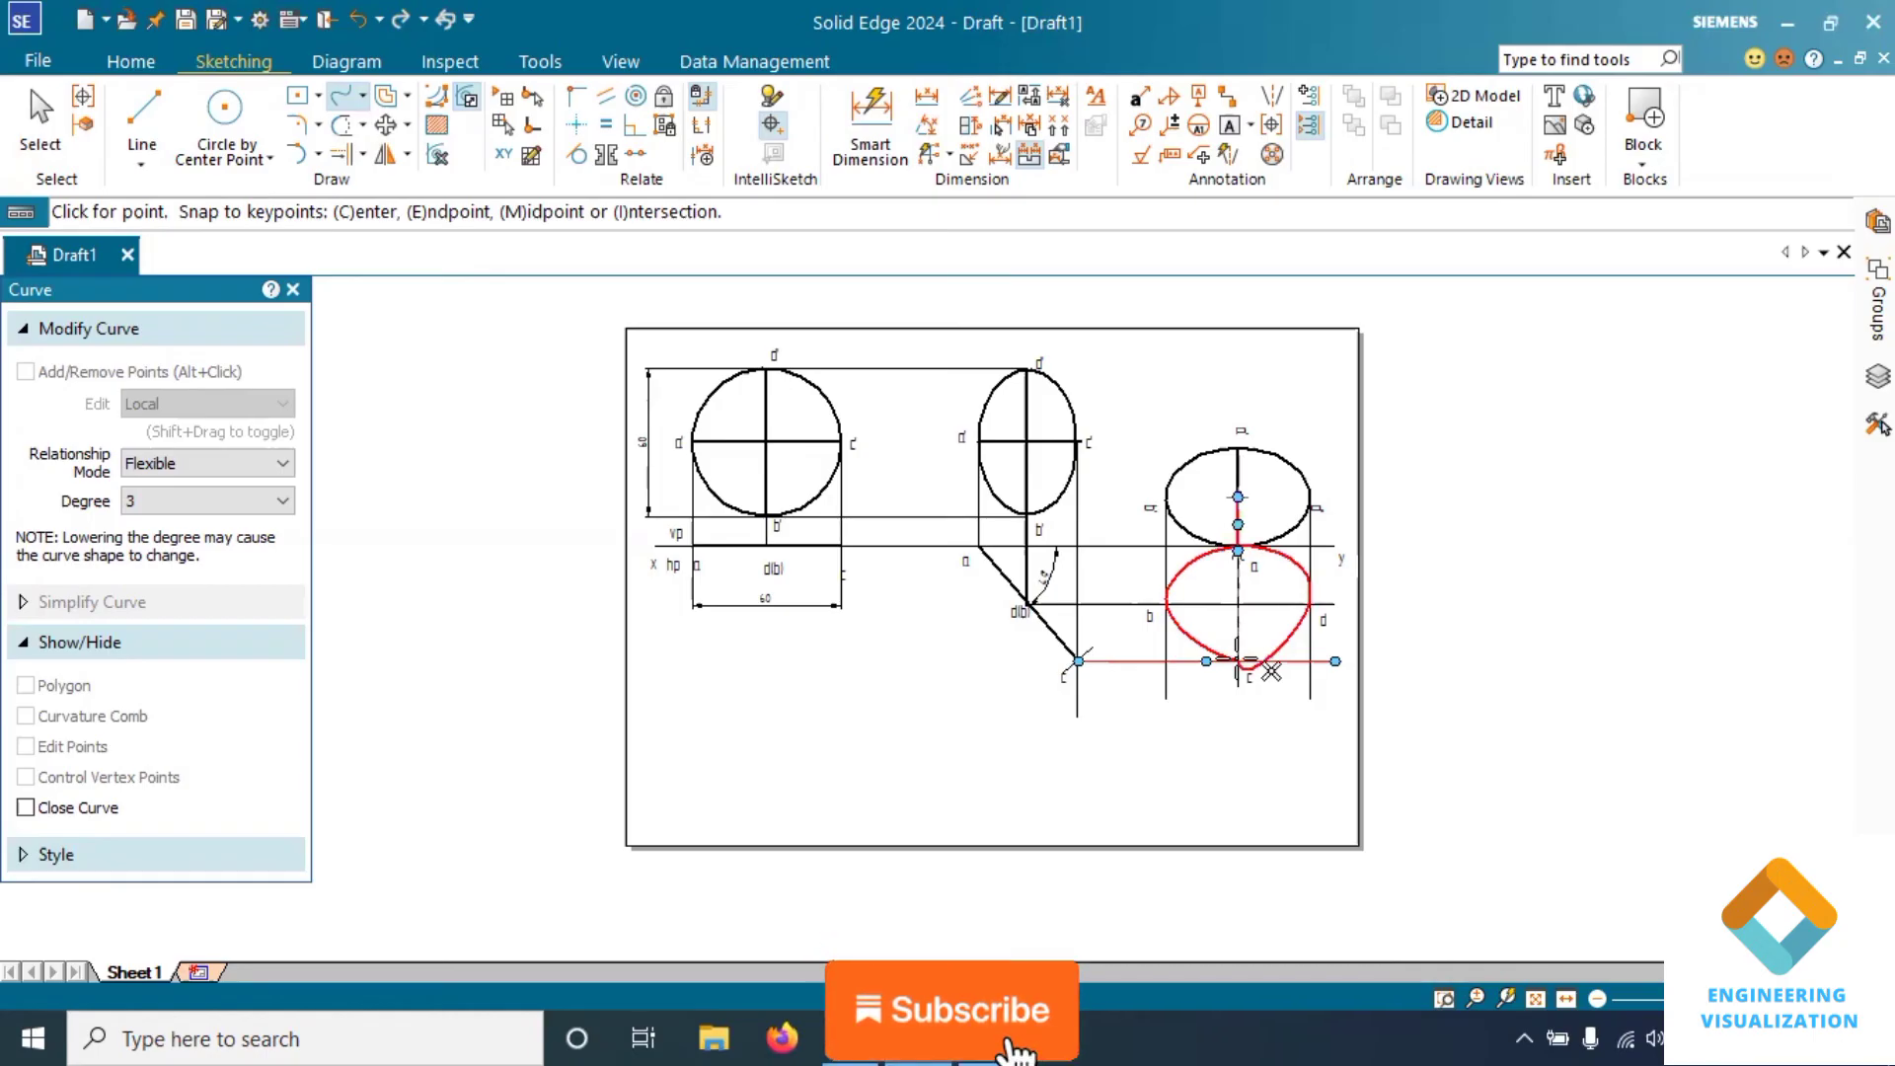
pyautogui.rightClick(1238, 660)
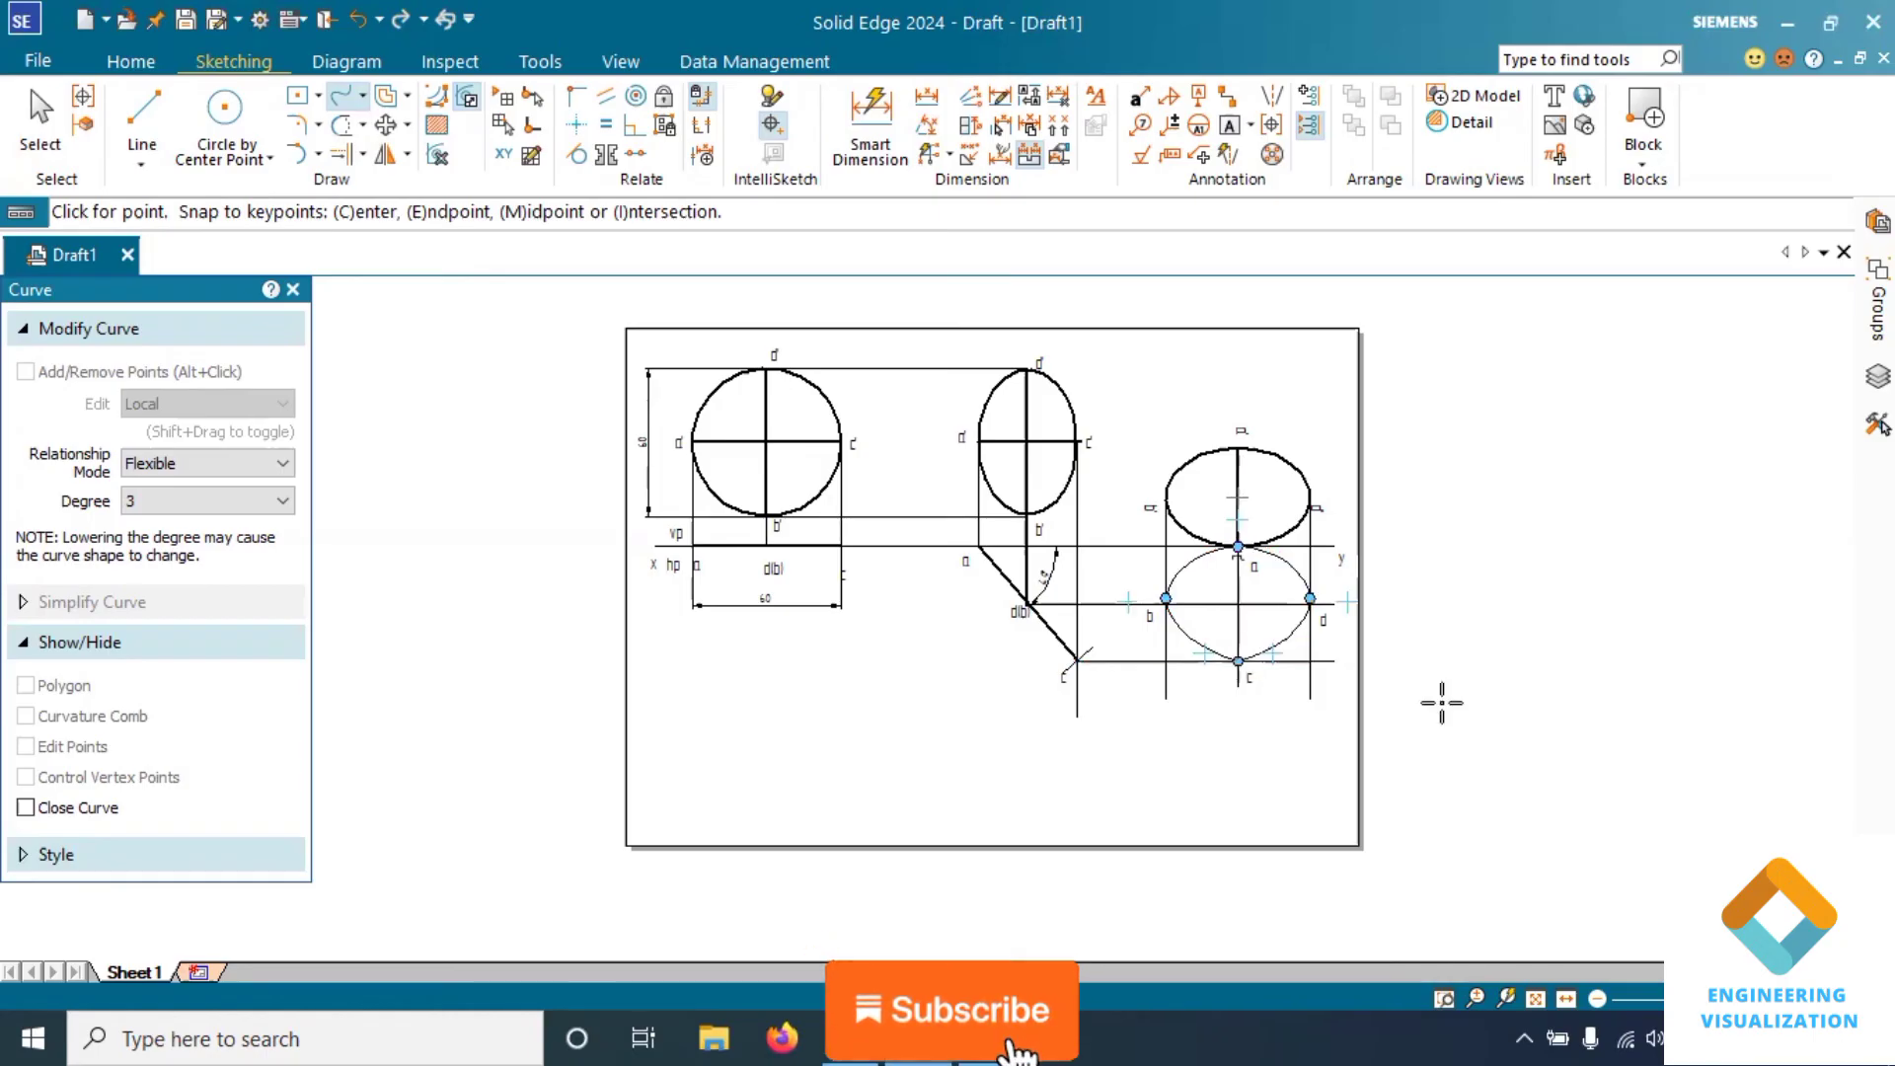